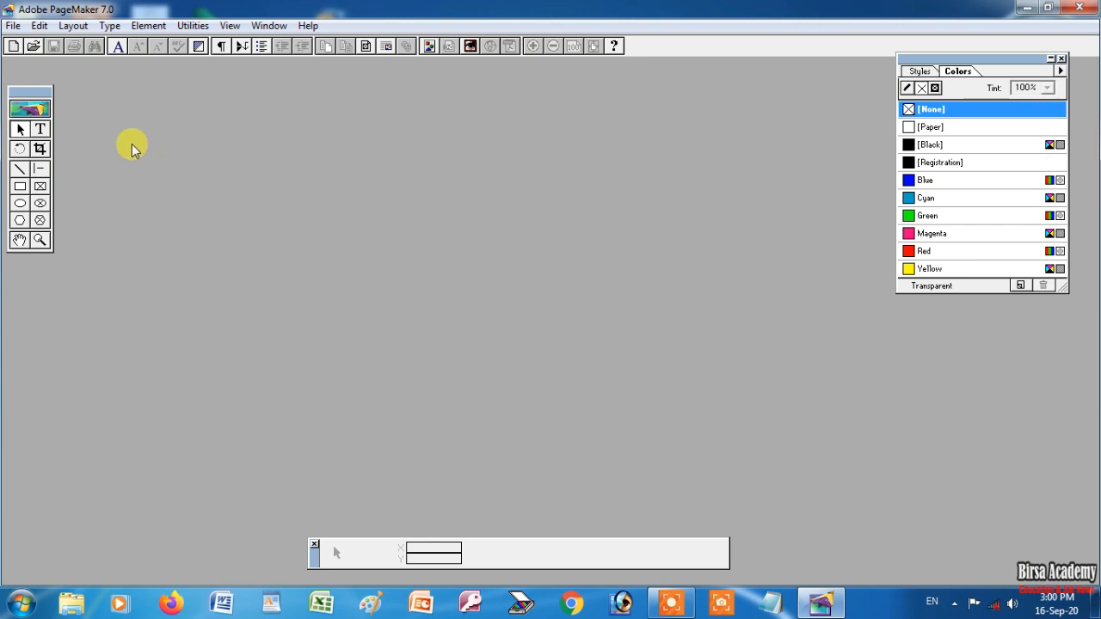
Step: Start a new publication with the A4 page size and Tall orientation
click(14, 26)
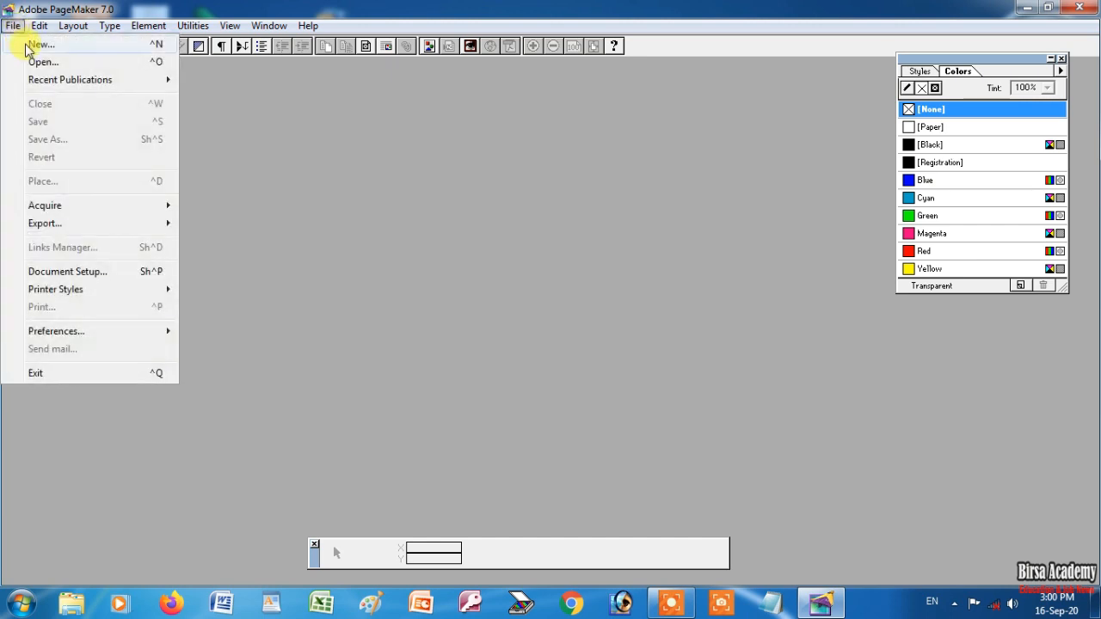
click(33, 44)
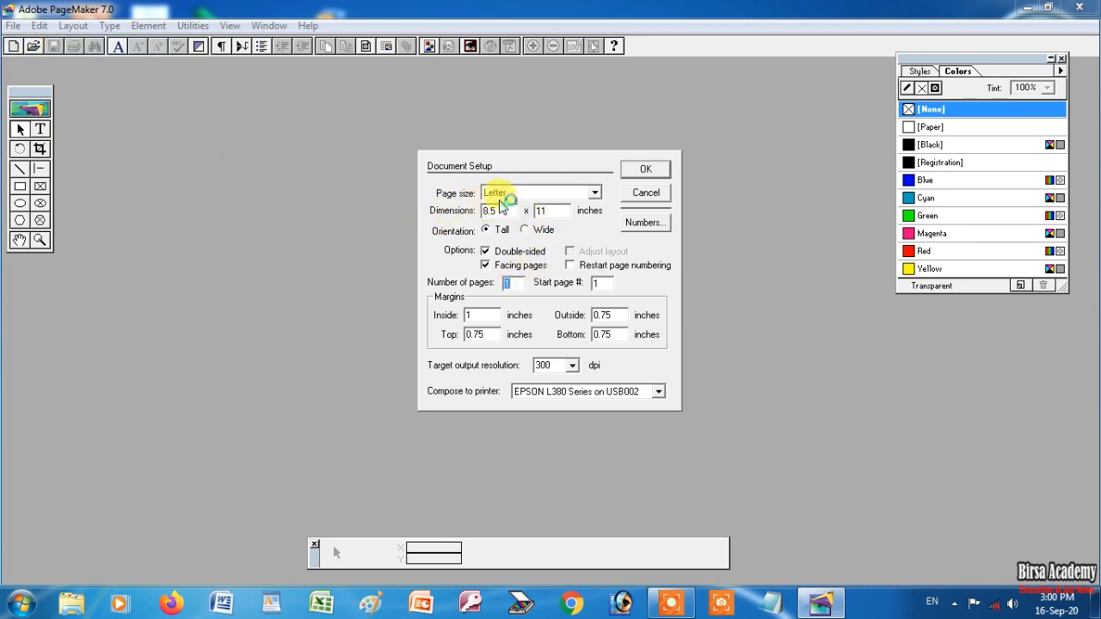
click(574, 193)
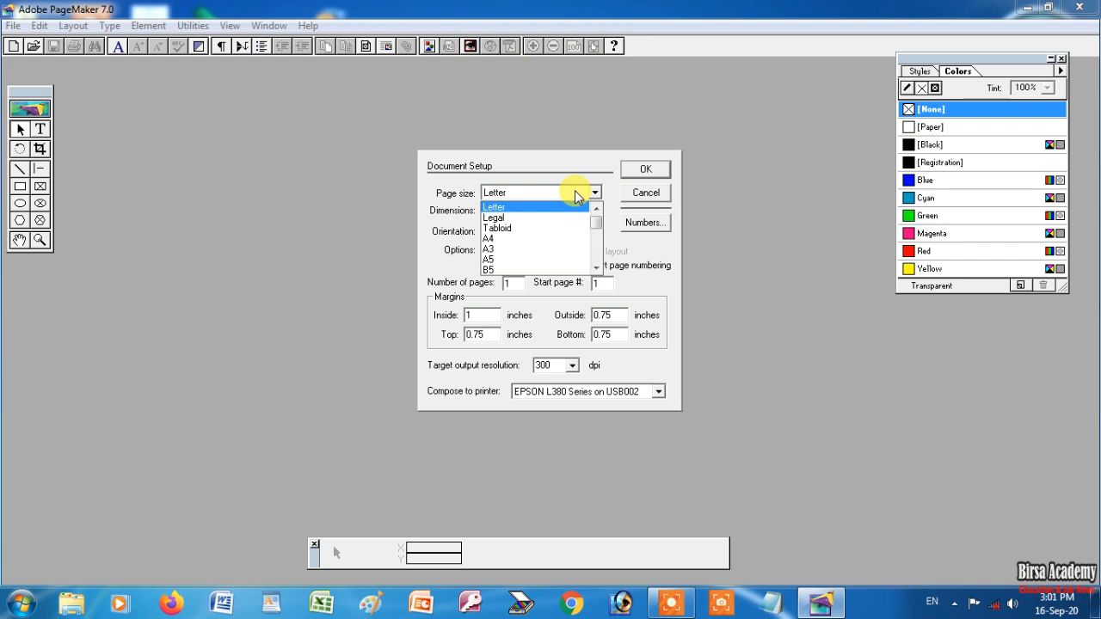
click(552, 239)
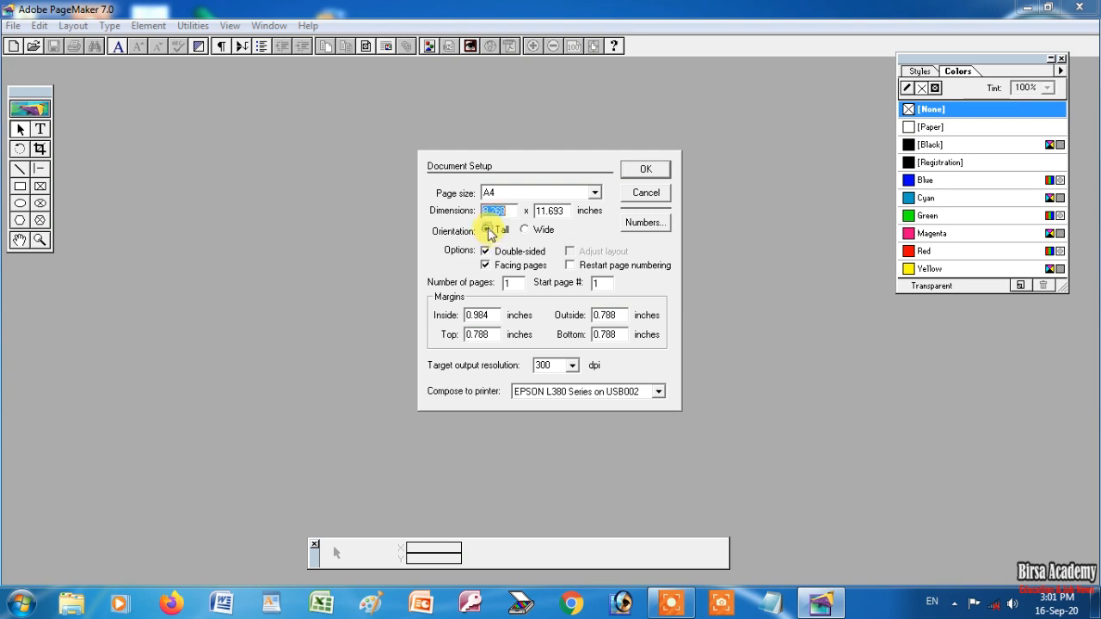
click(527, 231)
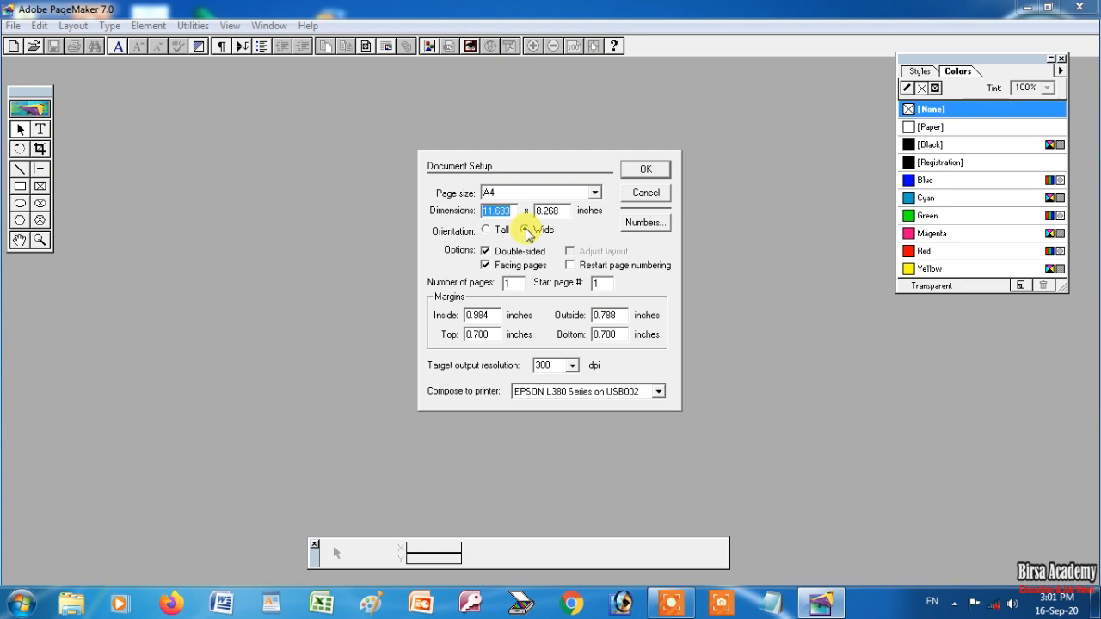
click(487, 231)
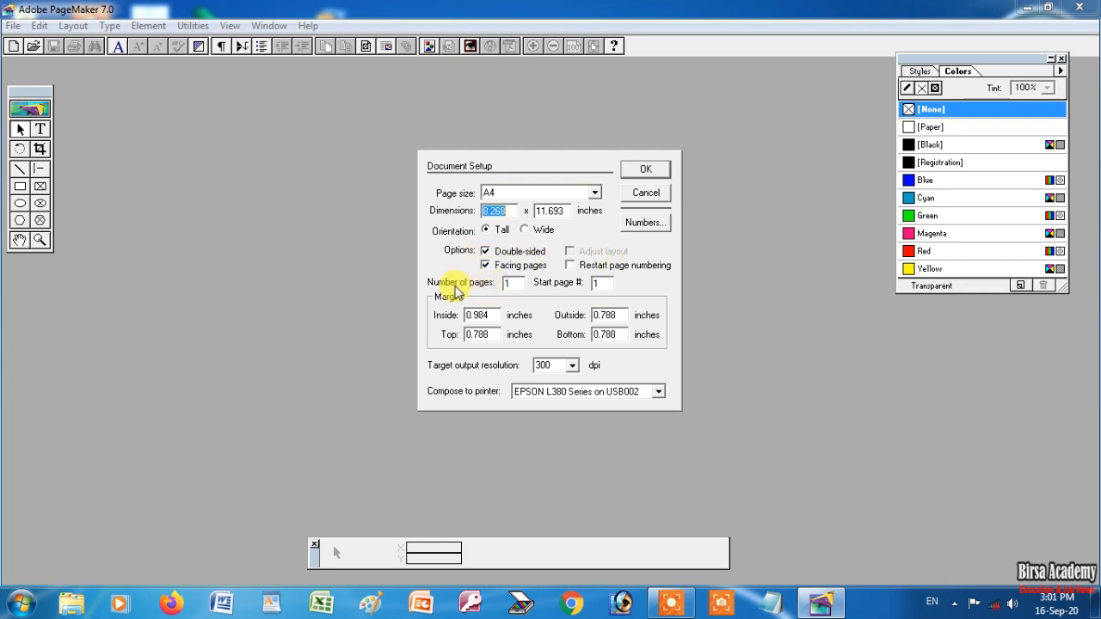
Step: Set 3 pages, 0.5-inch margins on all four sides and a 600 dpi target output resolution, and create the publication
click(510, 284)
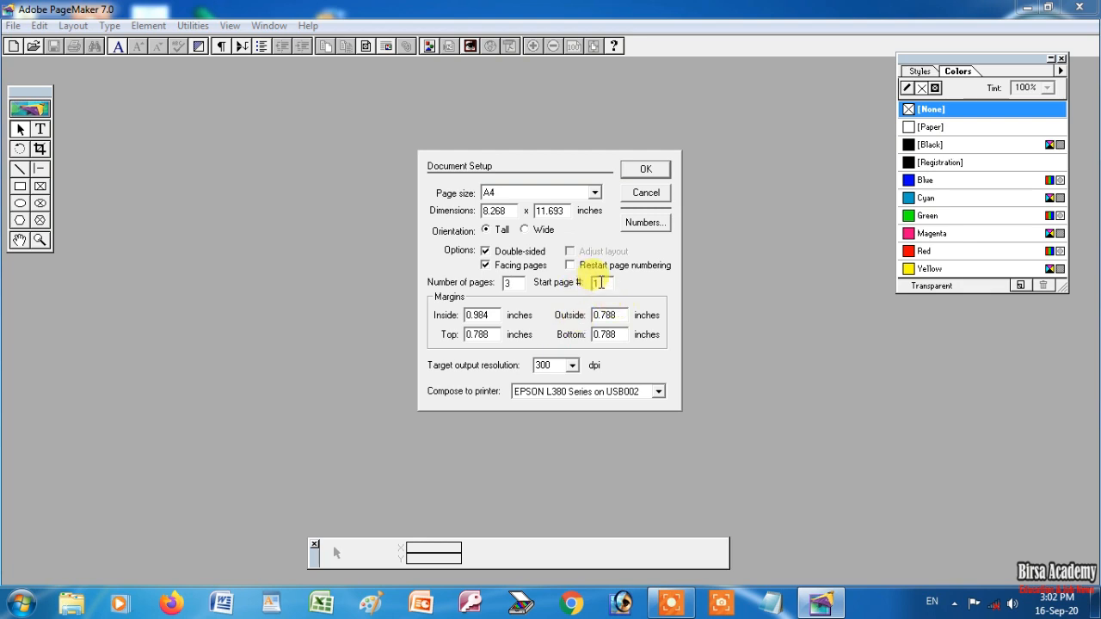
drag(492, 315, 456, 317)
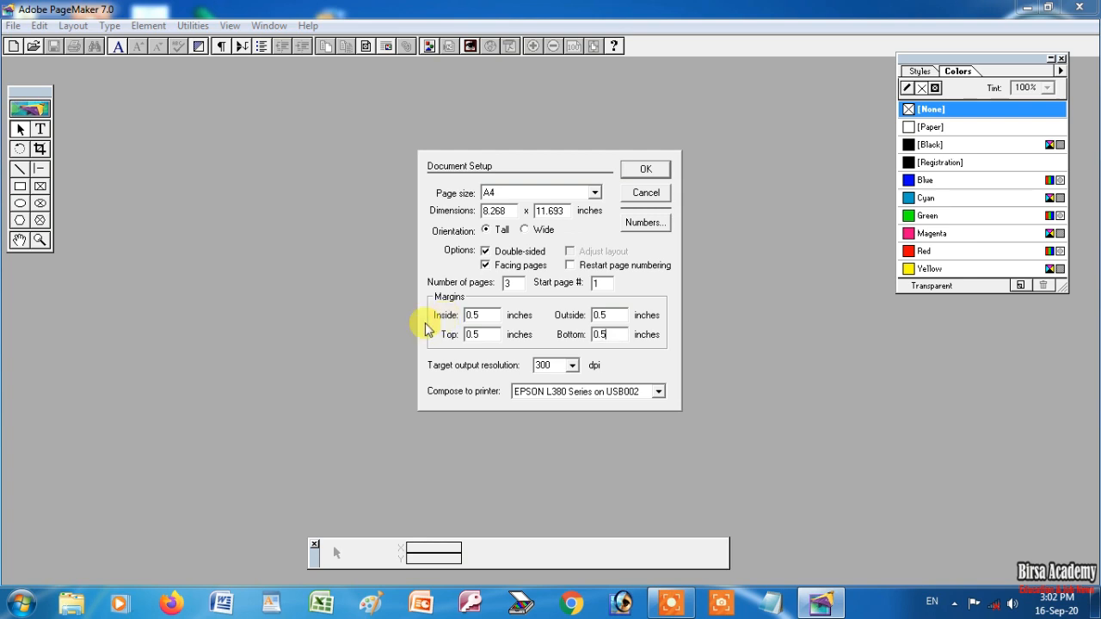
click(572, 367)
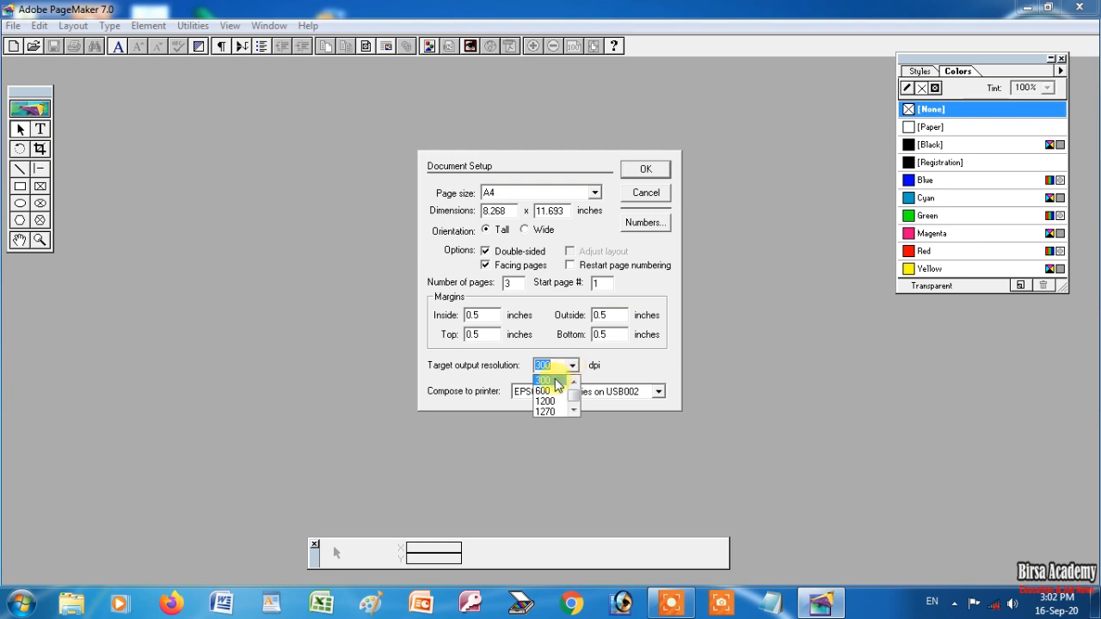
click(552, 393)
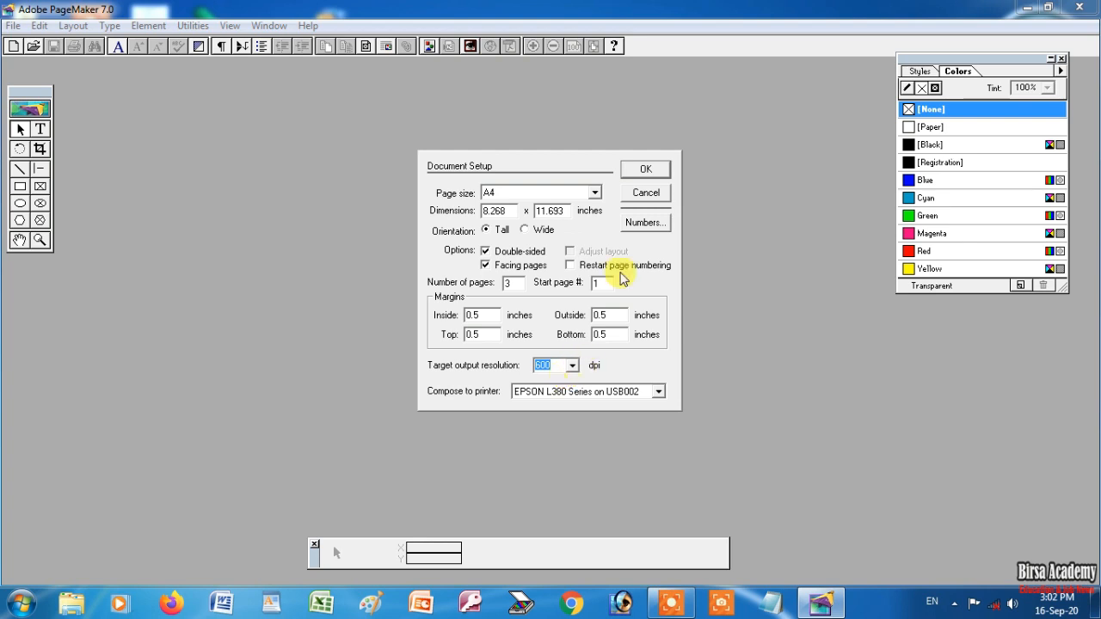
click(647, 169)
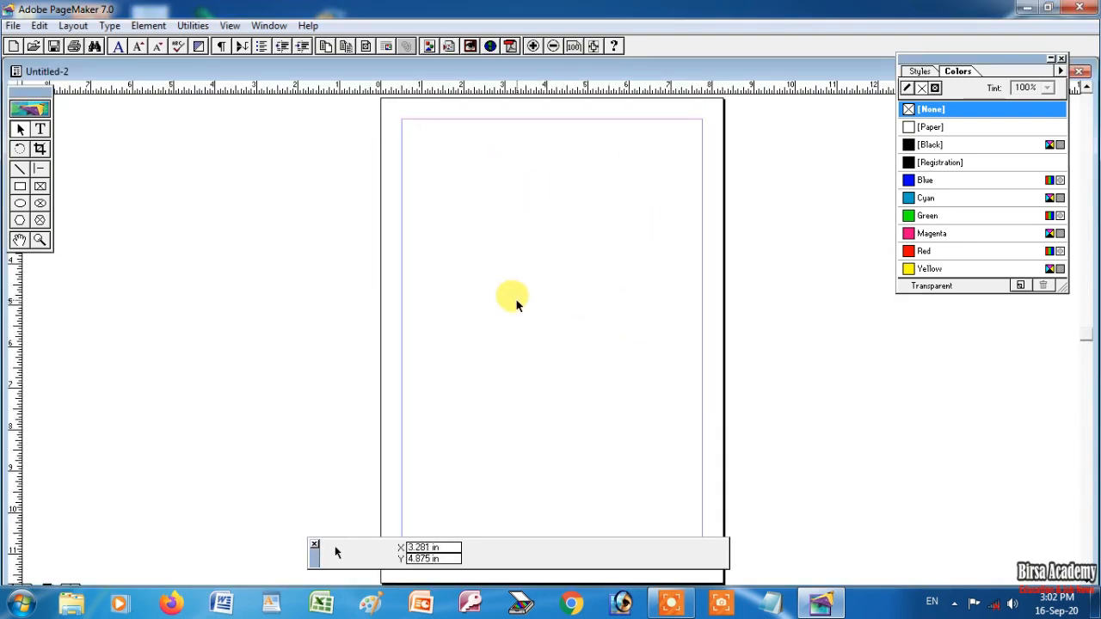
Step: Show the page at 100% size and pan until its upper part and both side margins are in view
right_click(442, 181)
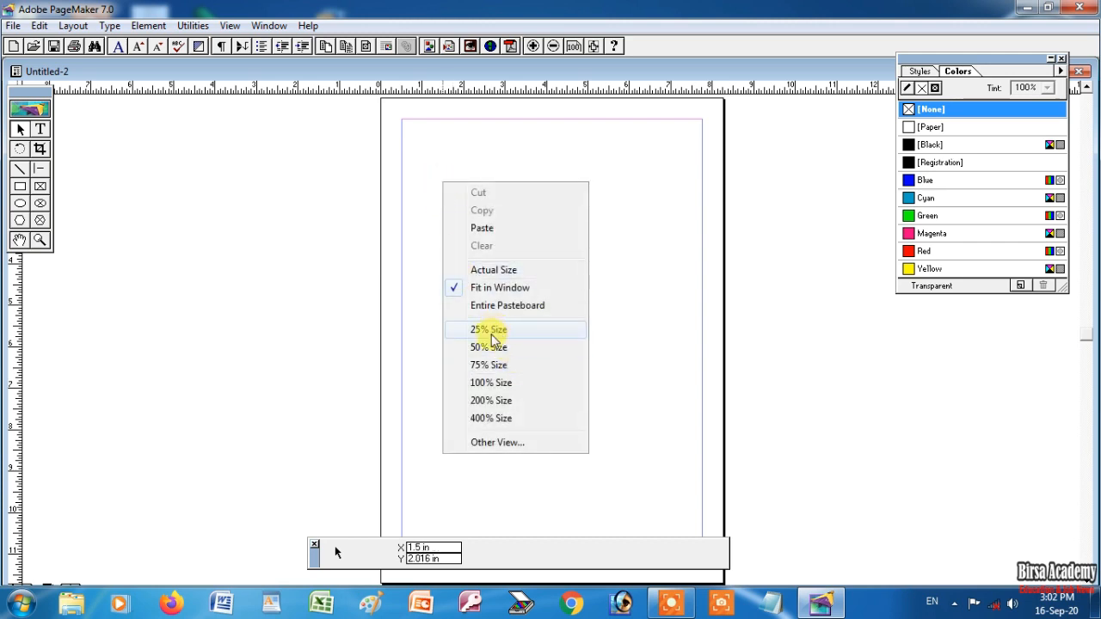
click(489, 386)
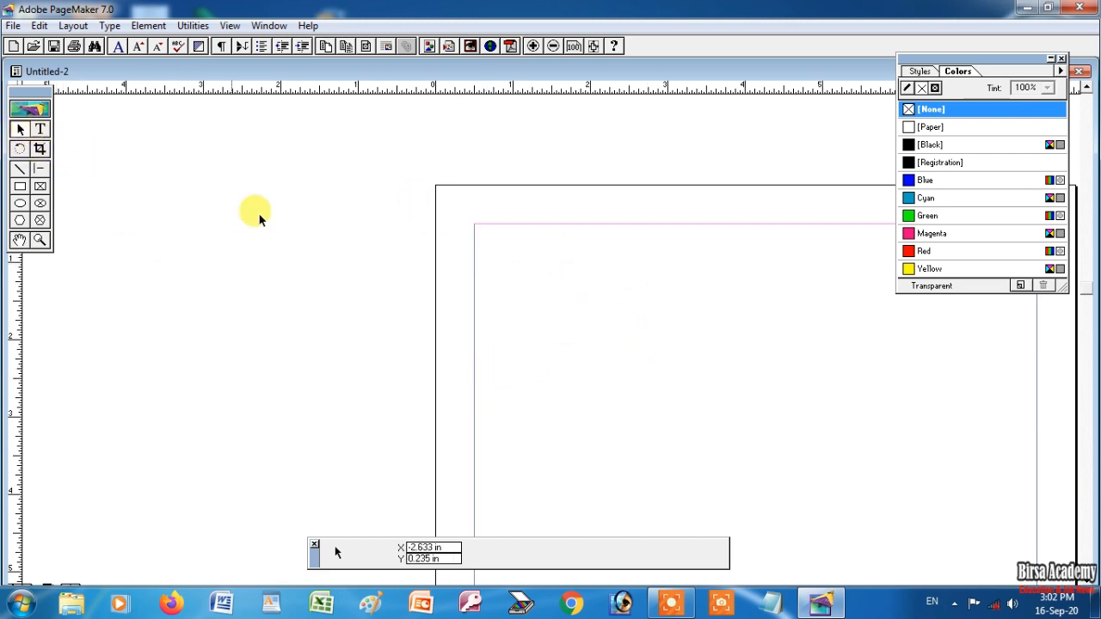
drag(644, 319, 430, 258)
click(19, 240)
drag(652, 413, 371, 313)
mouse_move(536, 318)
mouse_down()
mouse_move(487, 322)
mouse_move(398, 293)
mouse_up()
click(20, 128)
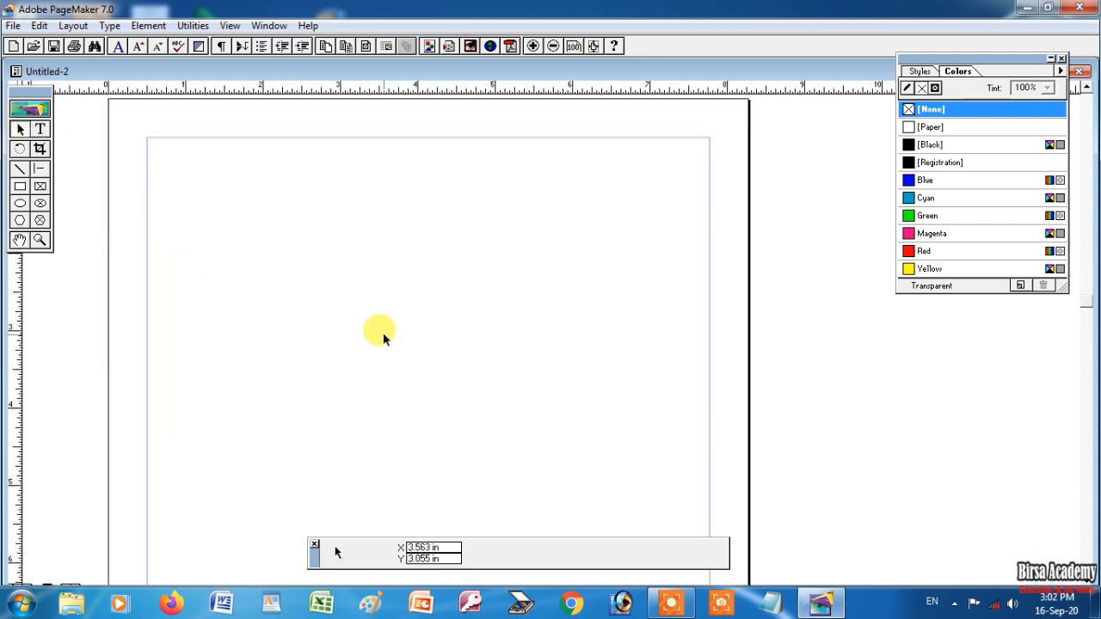
drag(411, 388, 439, 337)
mouse_move(433, 260)
mouse_down()
mouse_move(443, 340)
mouse_move(433, 295)
mouse_move(400, 319)
mouse_move(393, 288)
mouse_move(392, 303)
mouse_up()
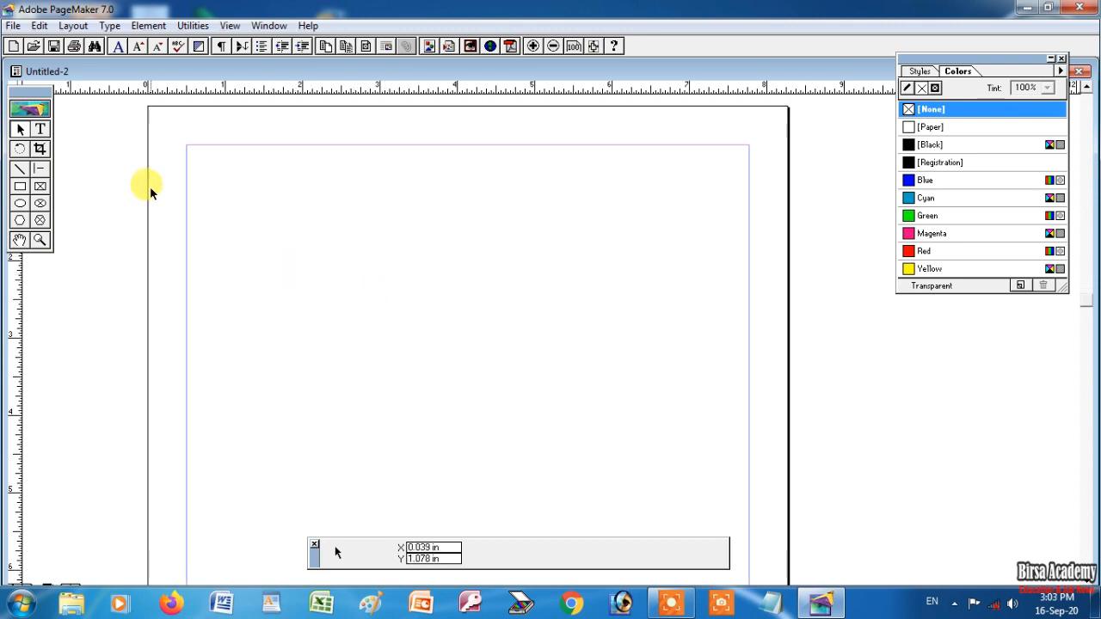
Step: Draw a text block about 6.7 in wide just inside the upper margin and enter welcome to my channel “ Birsa Academy”
click(20, 128)
click(41, 129)
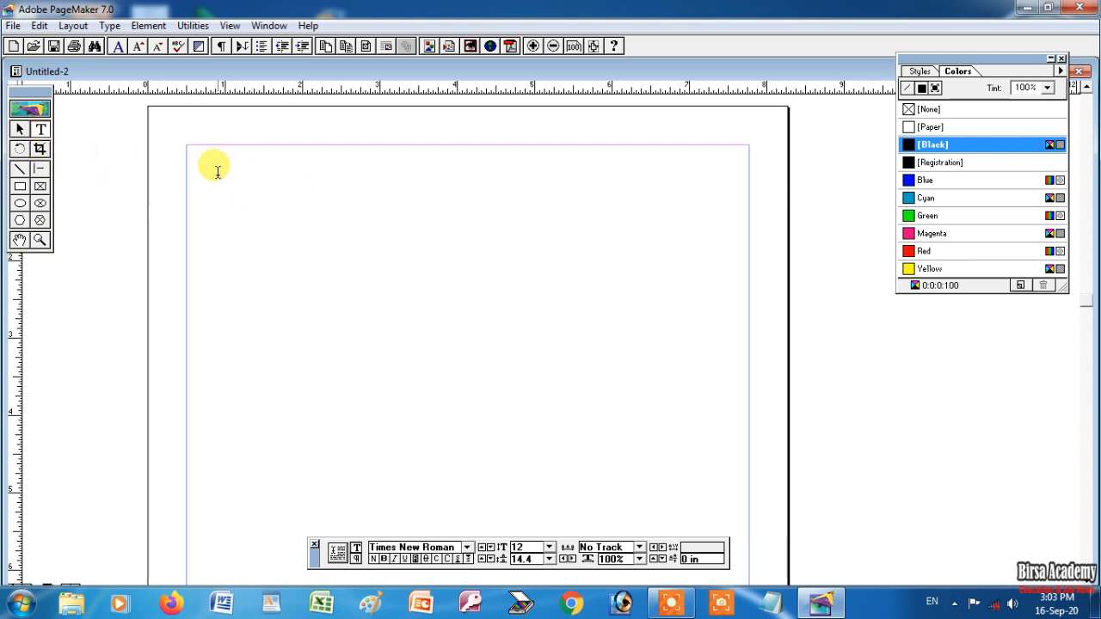
drag(207, 161, 723, 296)
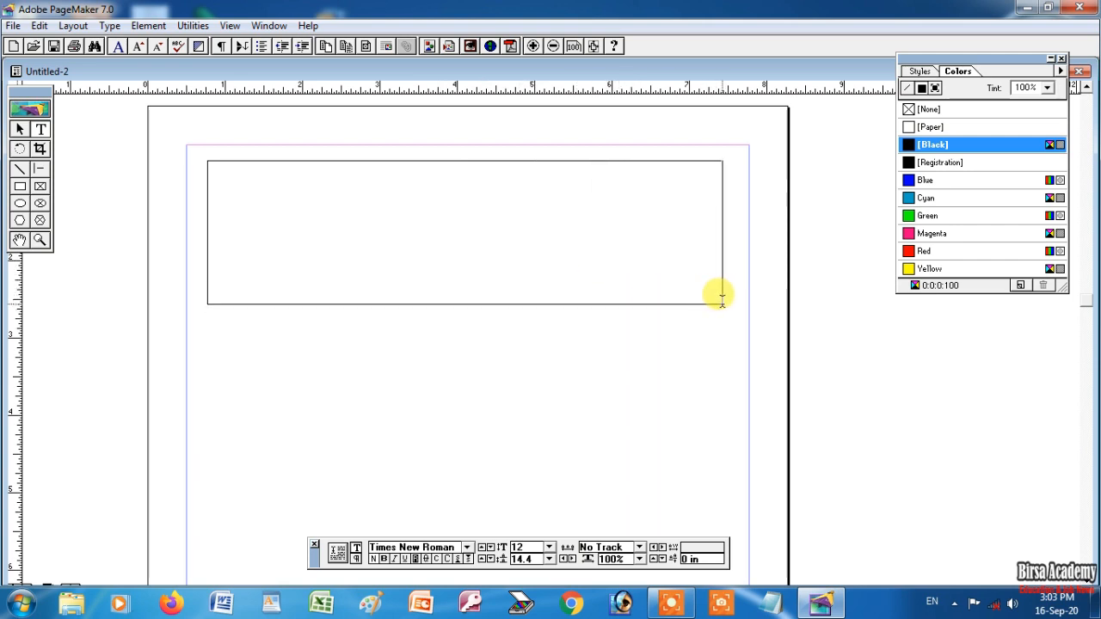
drag(722, 297, 722, 301)
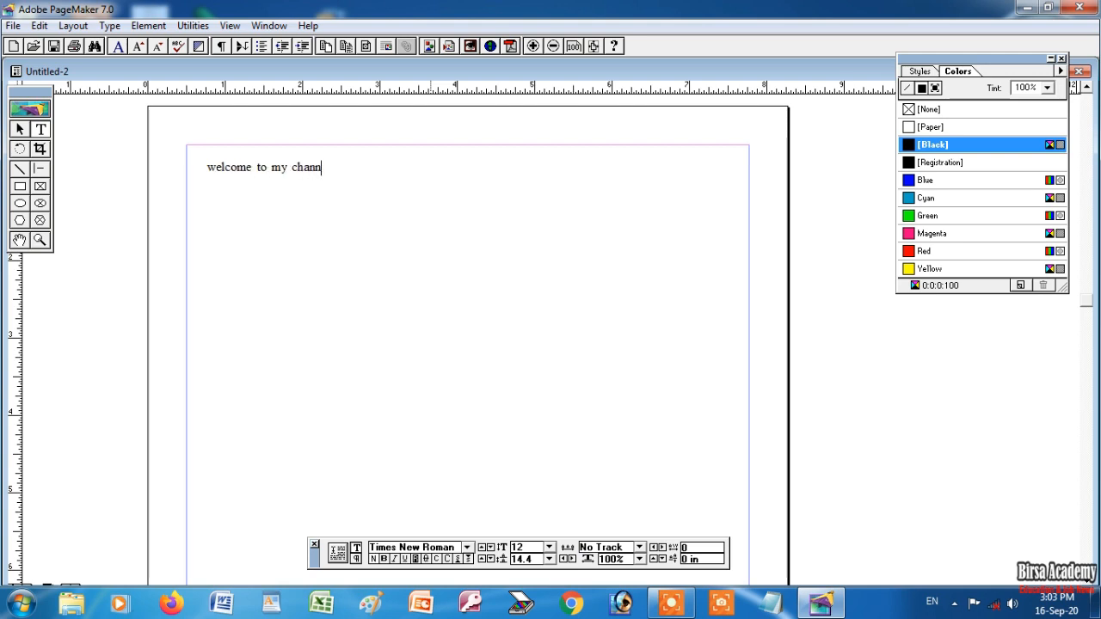
text(l ")
text( Birsa Academy")
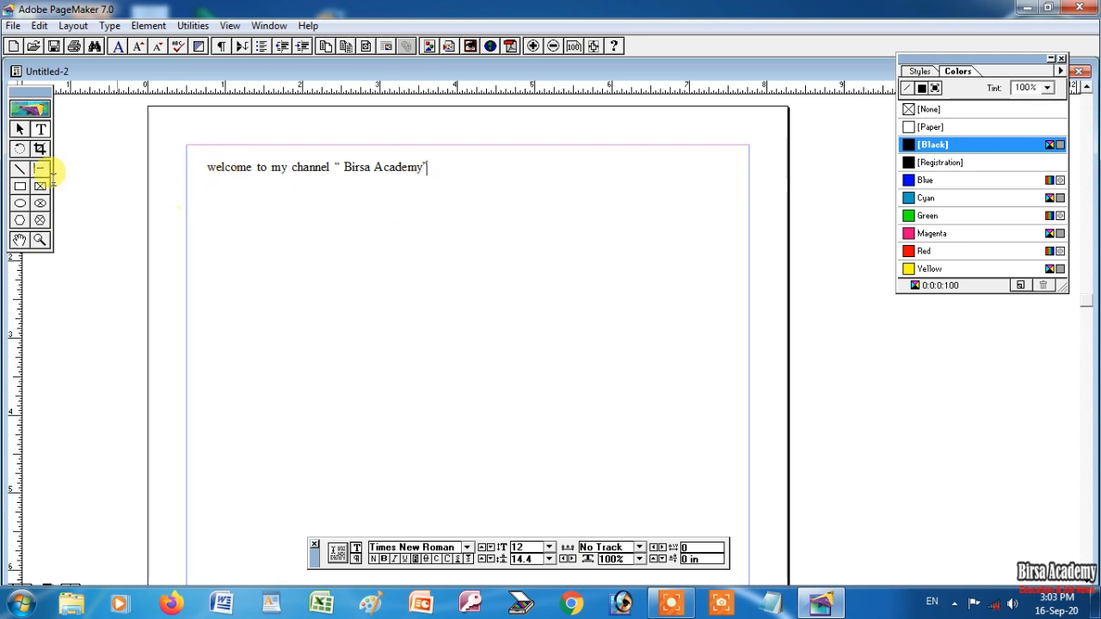
Step: Shift the welcome text block slightly and narrow it to about 3.2 in, and rotate it about 14.7° counterclockwise
click(22, 129)
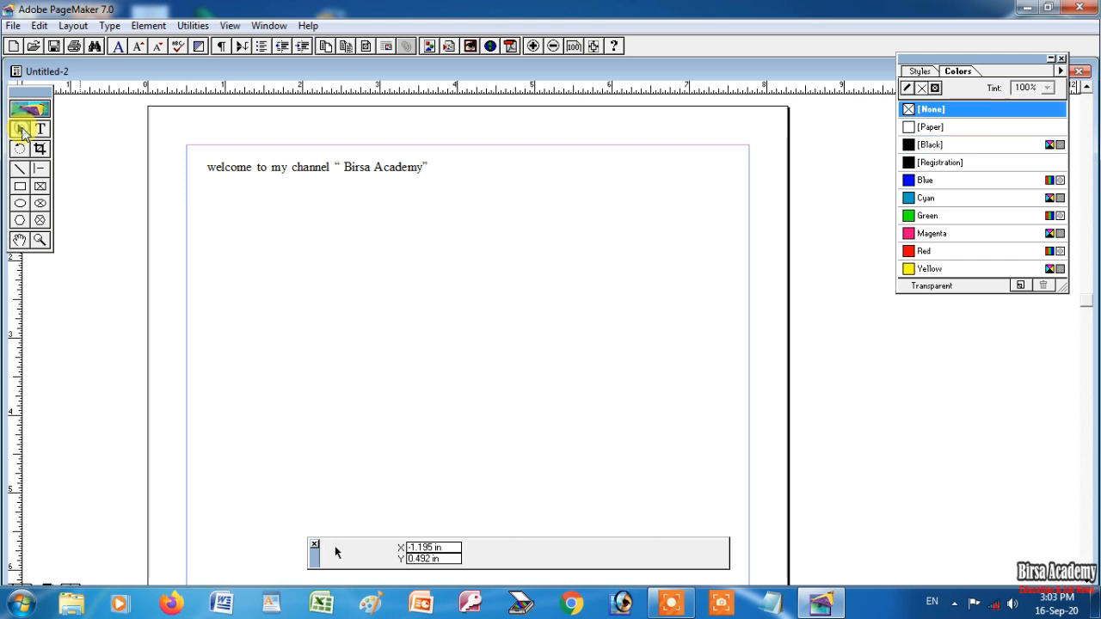
click(277, 166)
mouse_move(363, 176)
mouse_down()
mouse_move(360, 252)
mouse_move(372, 177)
mouse_move(418, 262)
mouse_move(370, 172)
mouse_up()
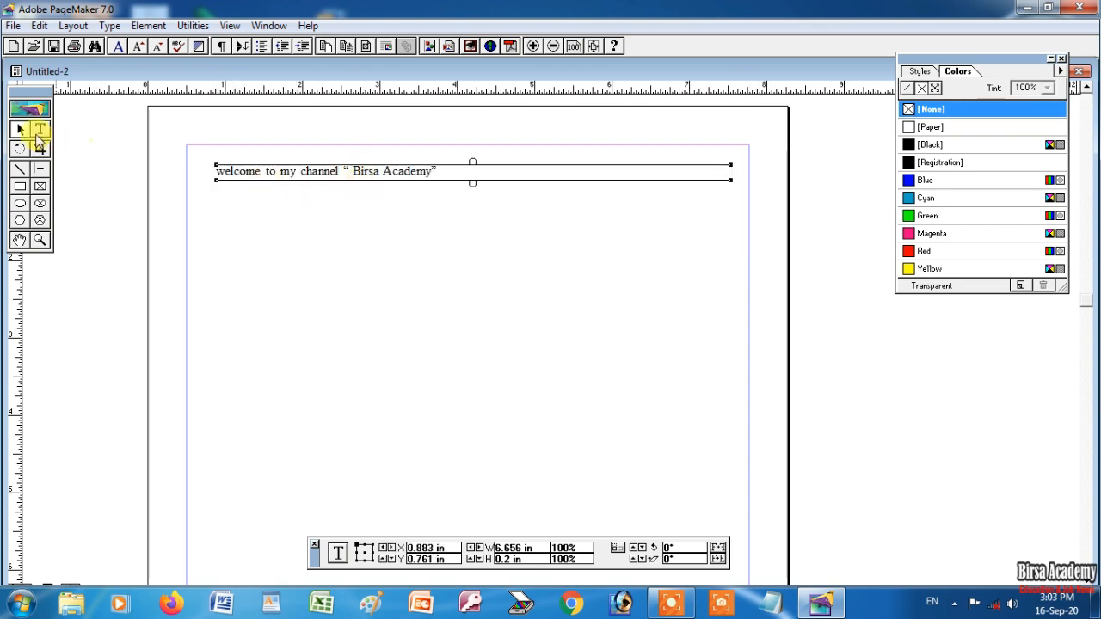
drag(731, 181, 459, 190)
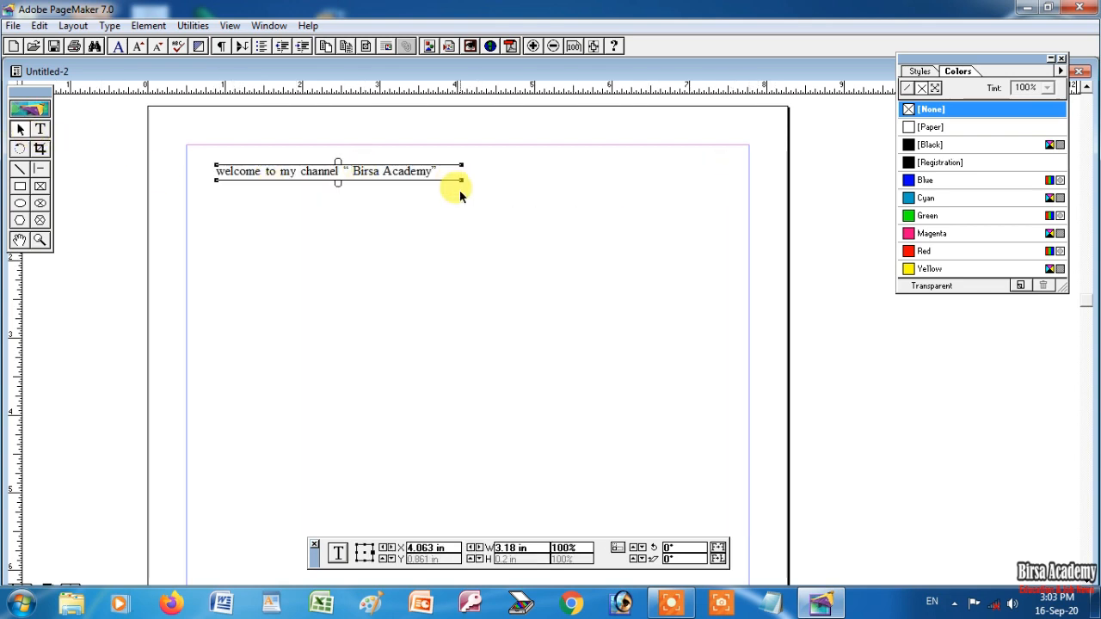
click(20, 149)
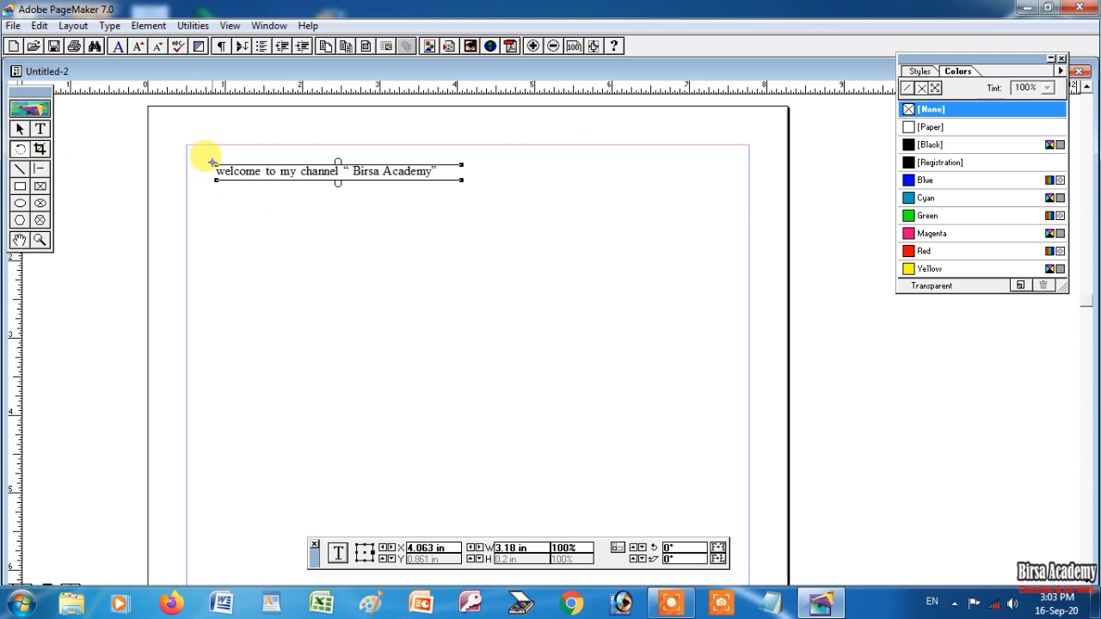
drag(462, 179, 487, 177)
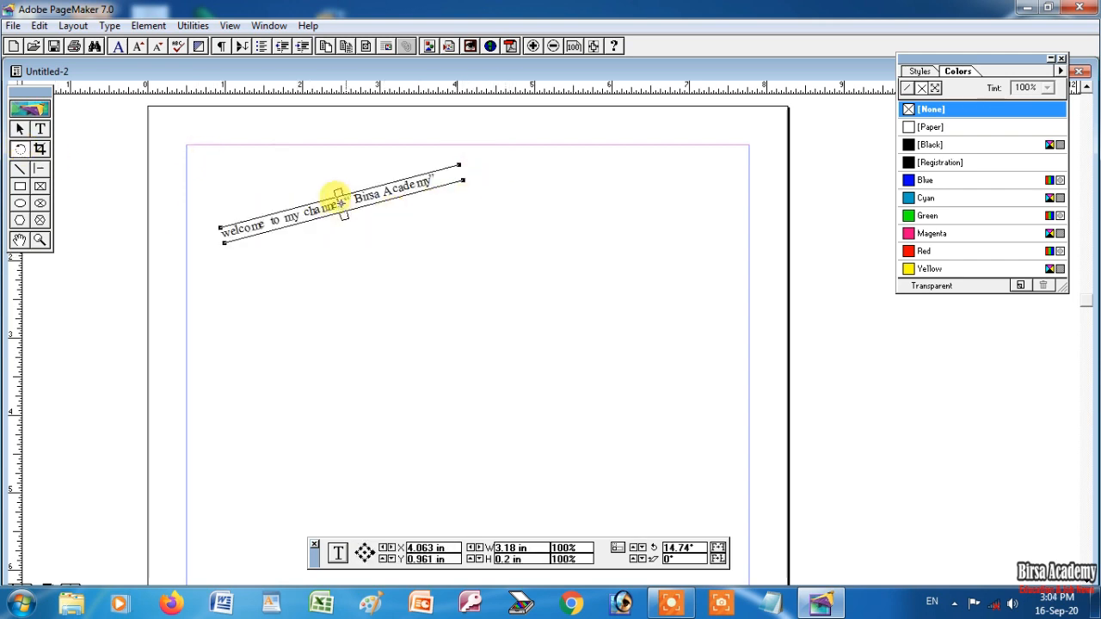
Step: Draw a horizontal line below the rotated text and a constrained horizontal line about 3.5 in long just beneath it
click(19, 168)
drag(217, 281, 445, 280)
click(40, 168)
drag(220, 305, 487, 302)
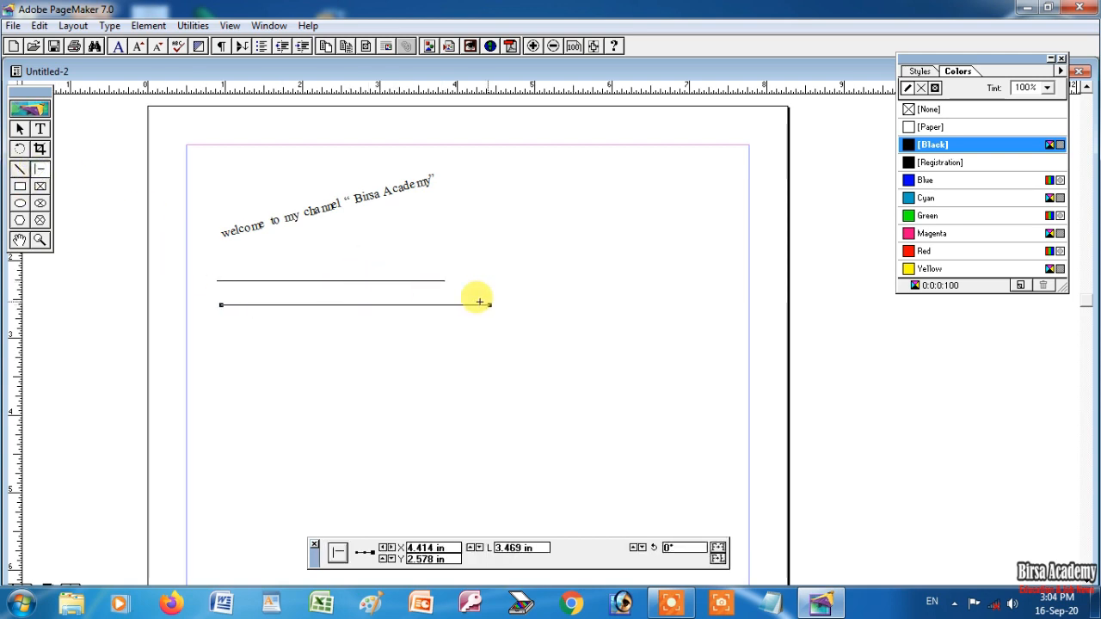
Step: Draw two crossing diagonal lines about 2.1 in and 1.4 in long beside the text, and a third constrained horizontal line below the other two
click(18, 170)
drag(446, 207, 578, 307)
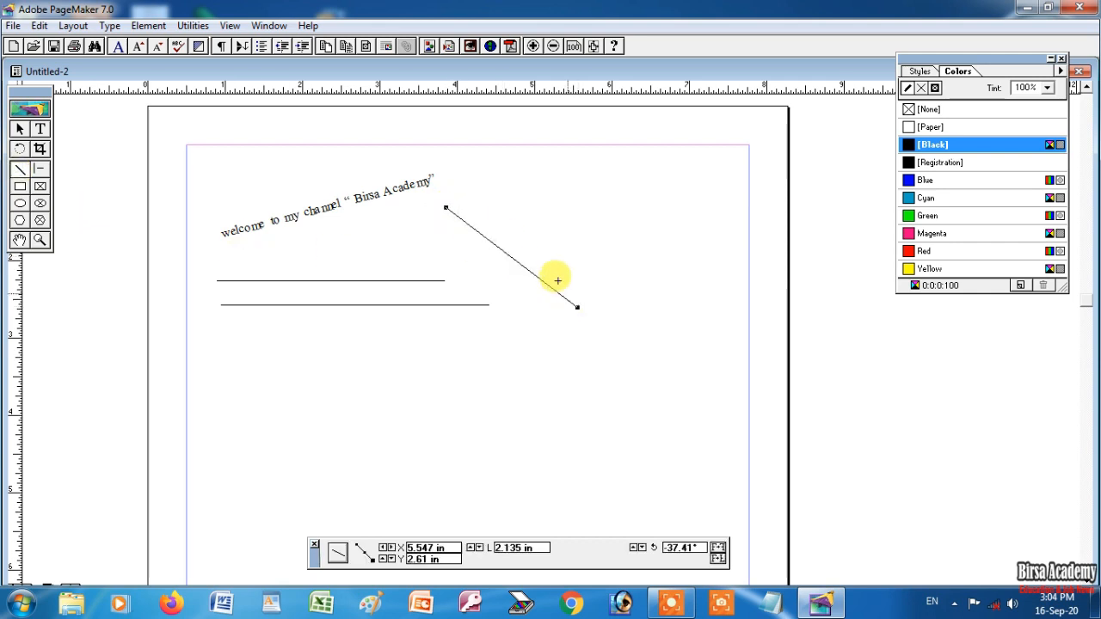
drag(483, 265, 560, 189)
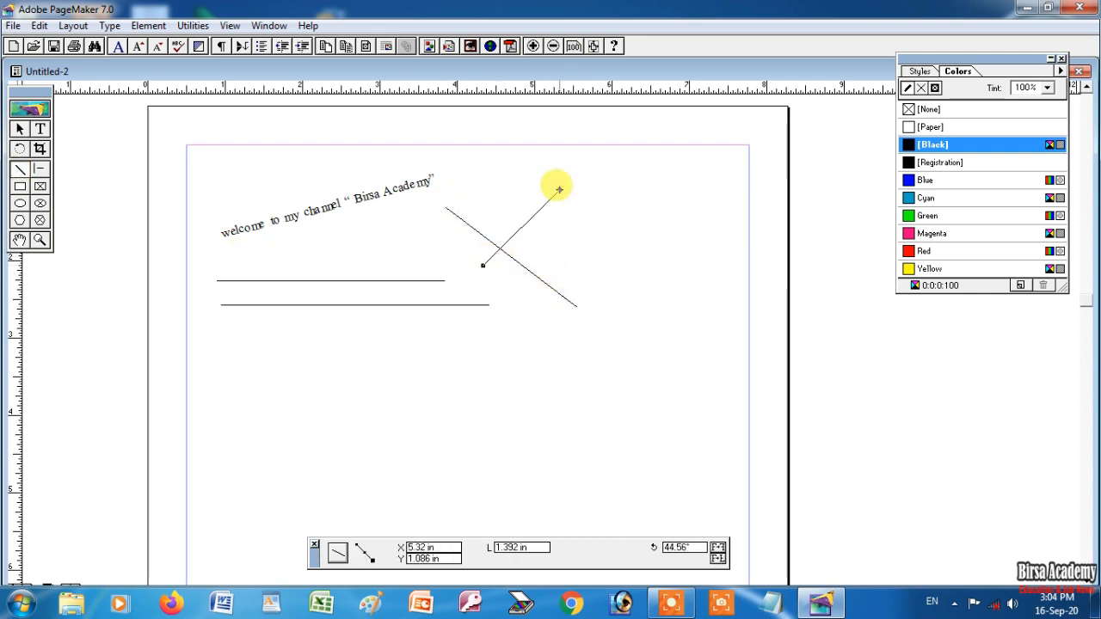
click(40, 171)
drag(215, 338, 509, 340)
Step: Draw a row of shapes below the lines: a 1.7 by 0.8 in rectangle, a 1.2 in wide ellipse and a 1.4 by 1.1 in hexagon, all about
click(20, 186)
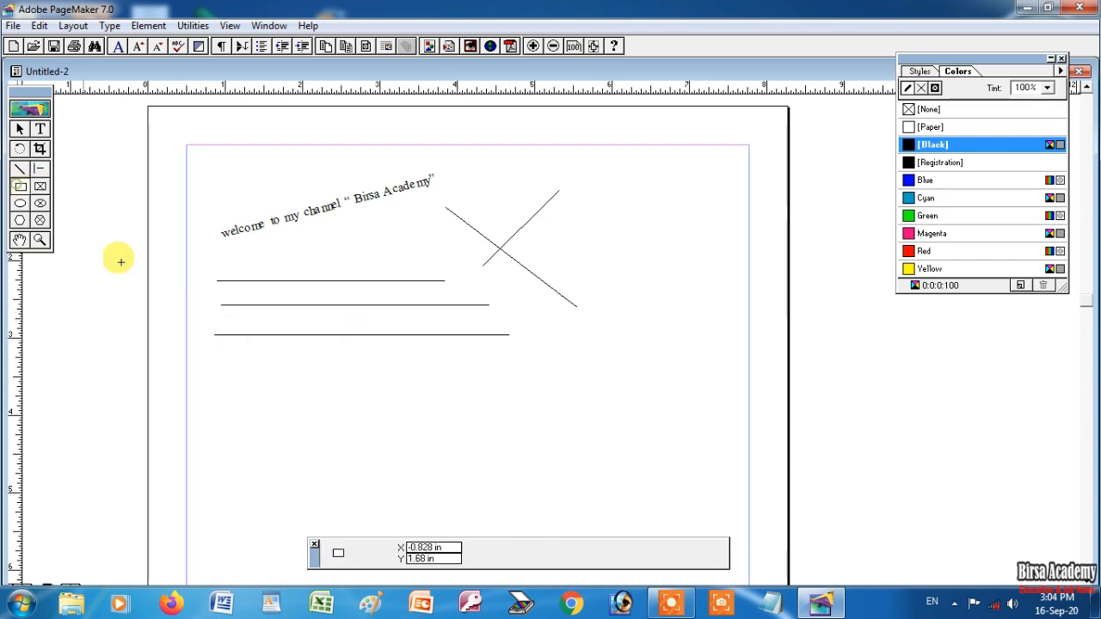
mouse_move(226, 350)
mouse_down()
mouse_move(292, 408)
mouse_move(359, 416)
mouse_up()
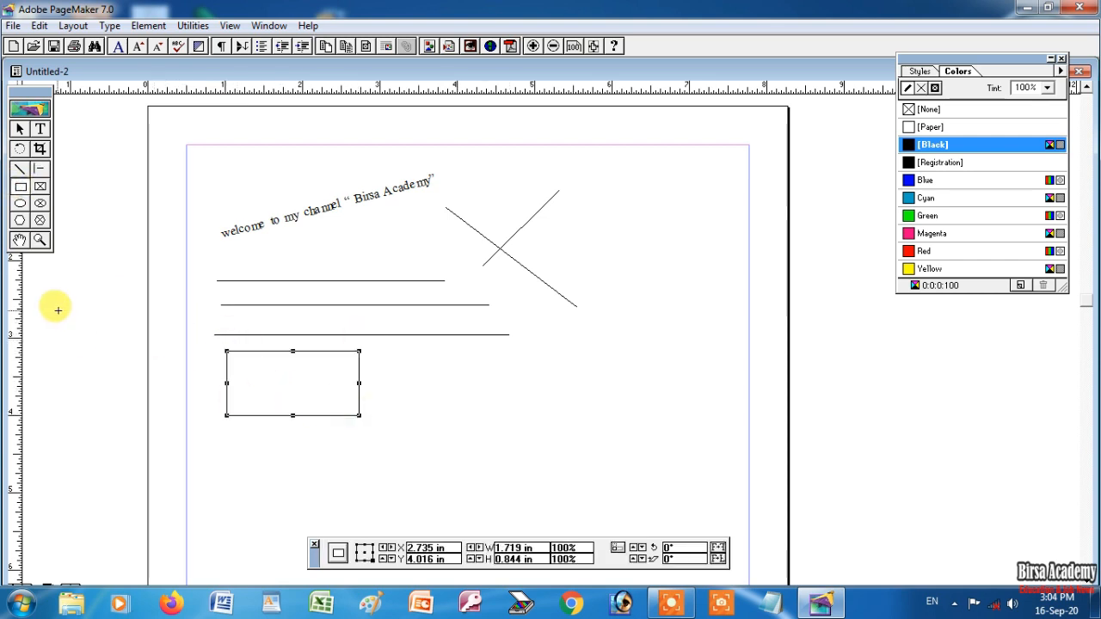
click(20, 203)
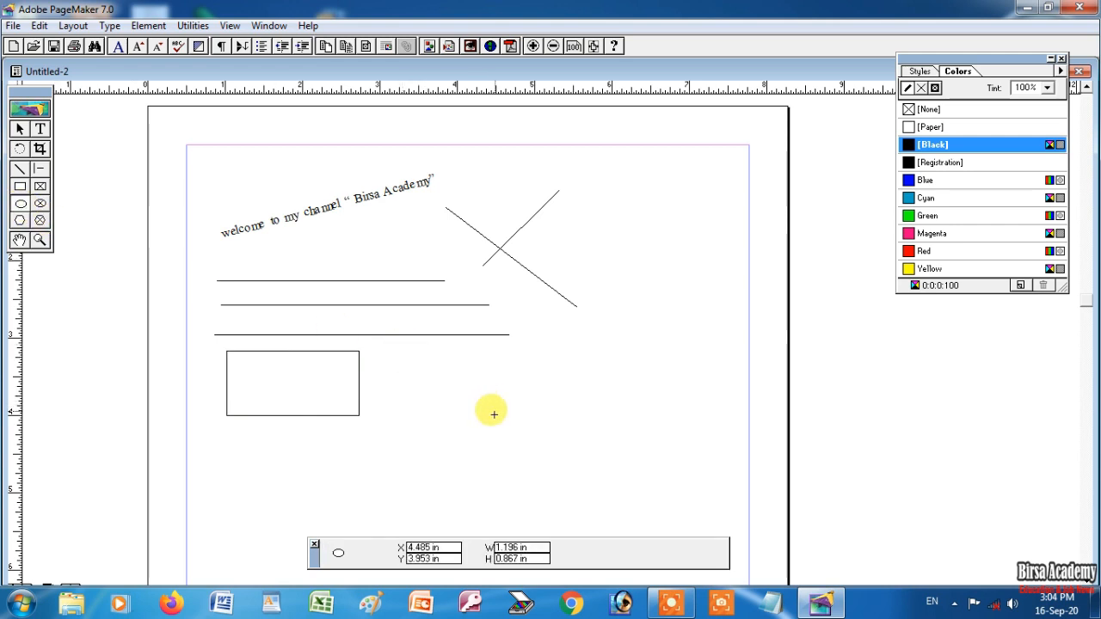
drag(494, 414, 402, 345)
click(20, 220)
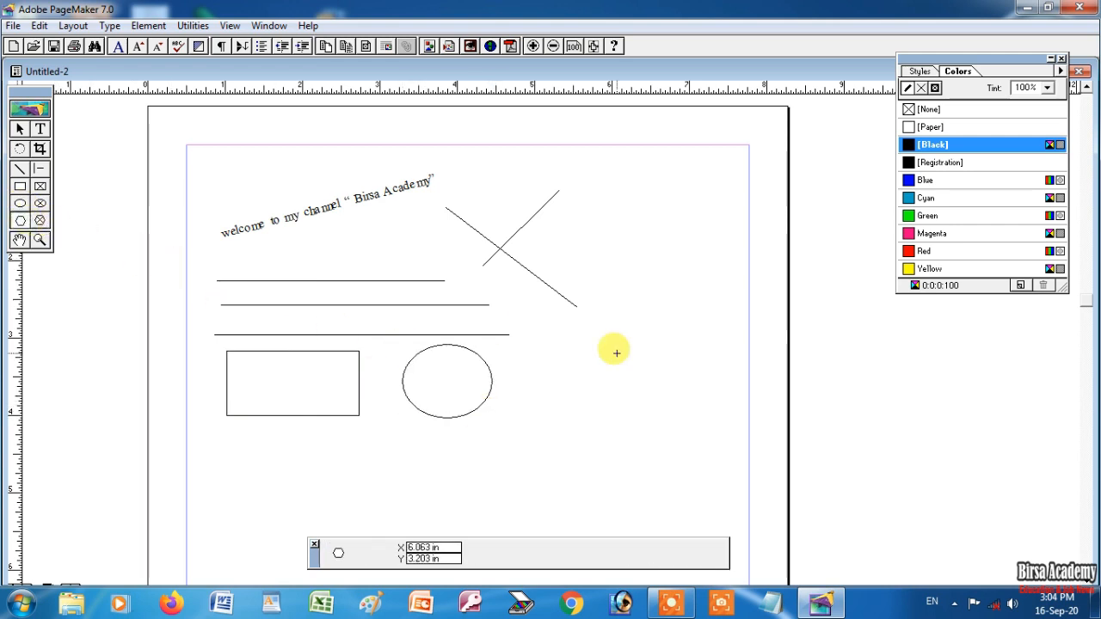
drag(551, 323, 662, 412)
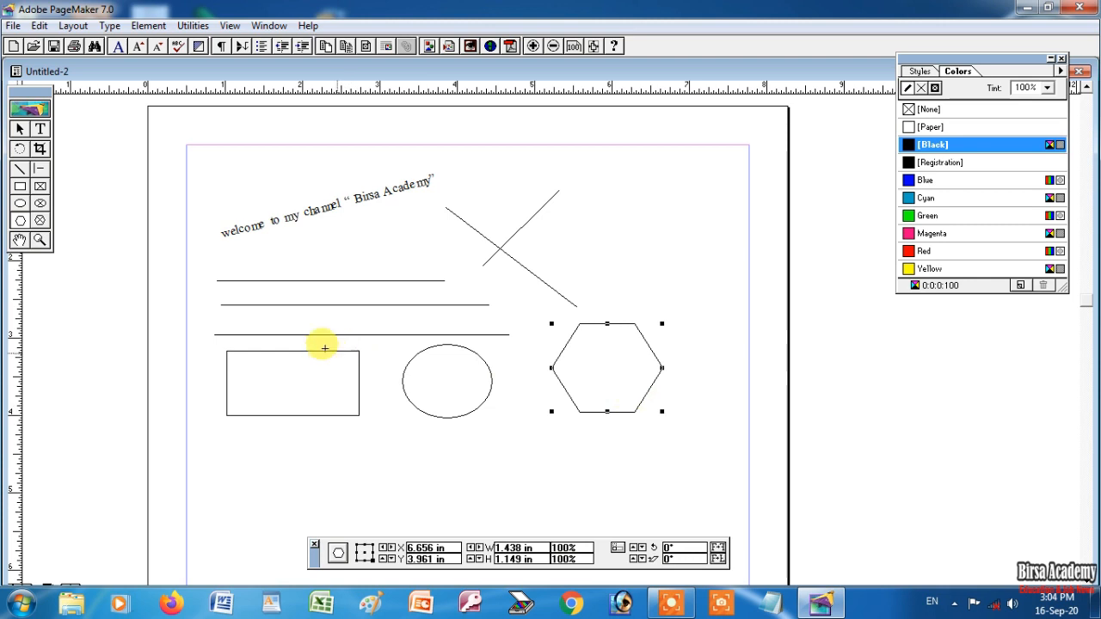
Step: Zoom in on the drawn shapes and zoom back out
click(40, 240)
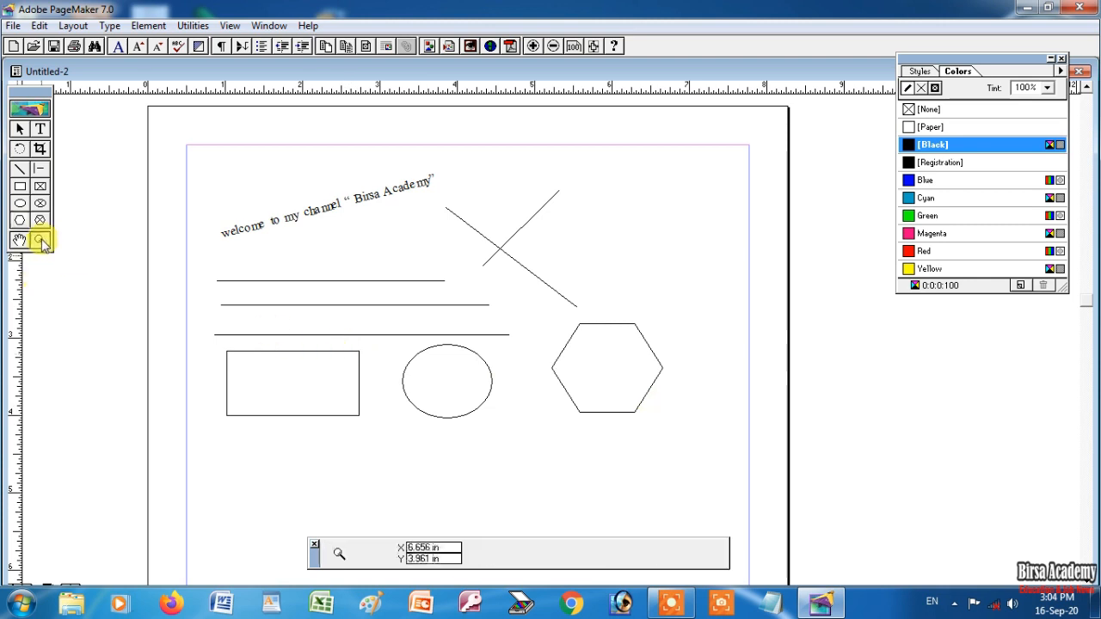
click(445, 351)
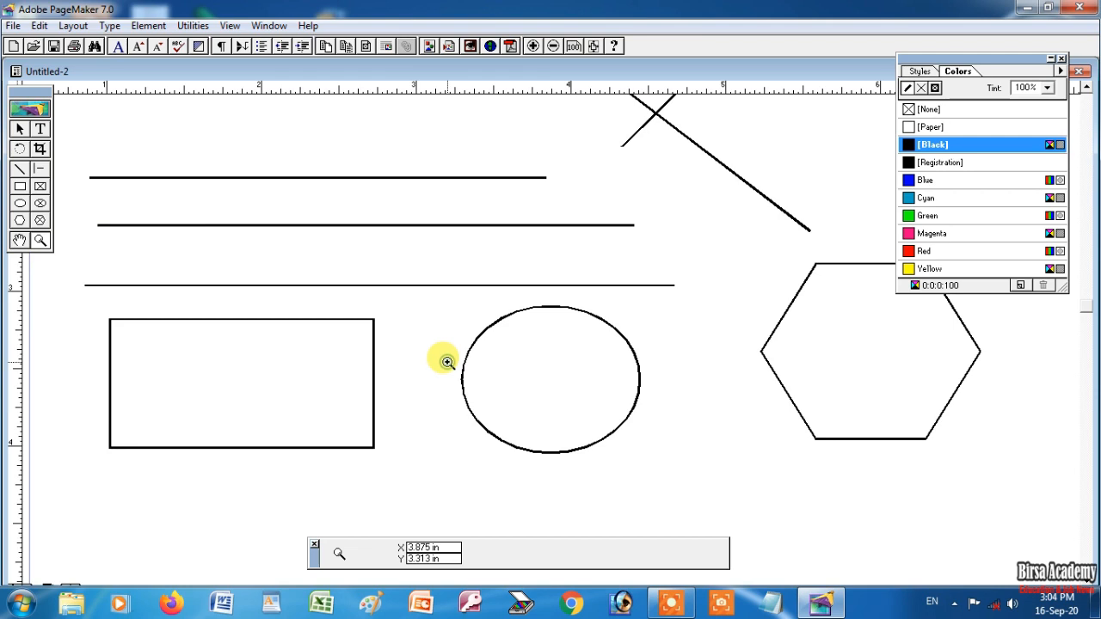
click(555, 45)
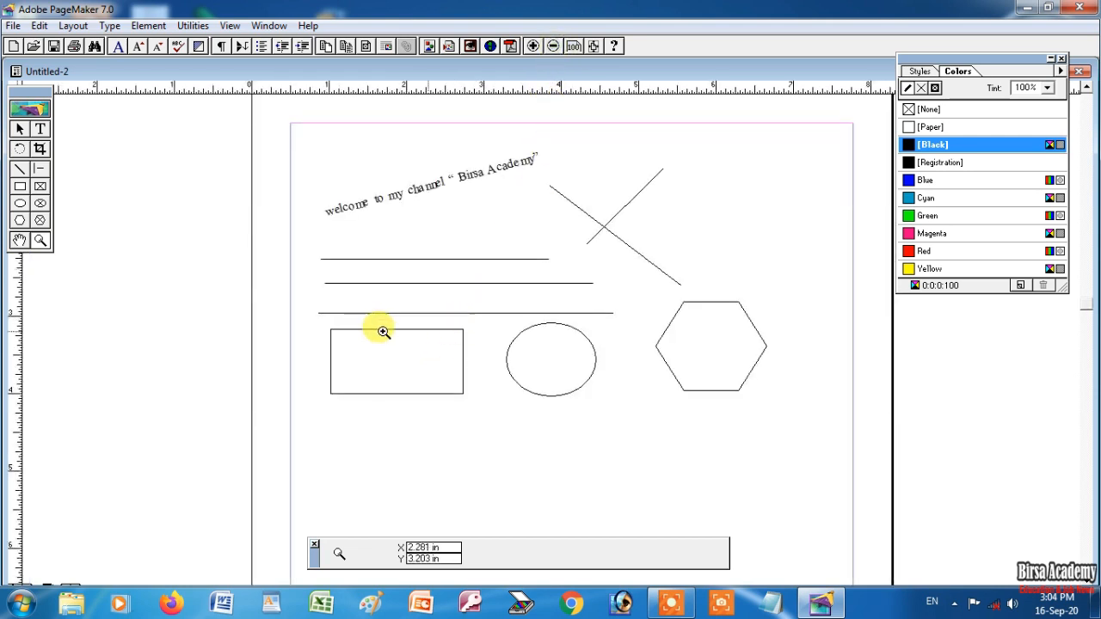
Step: Draw a row of frames below the shapes: a 2.1 by 1.2 in rectangle, a 1.4 by 1.2 in ellipse and a 1.4 by 1.1 in hexagon, all about
click(40, 148)
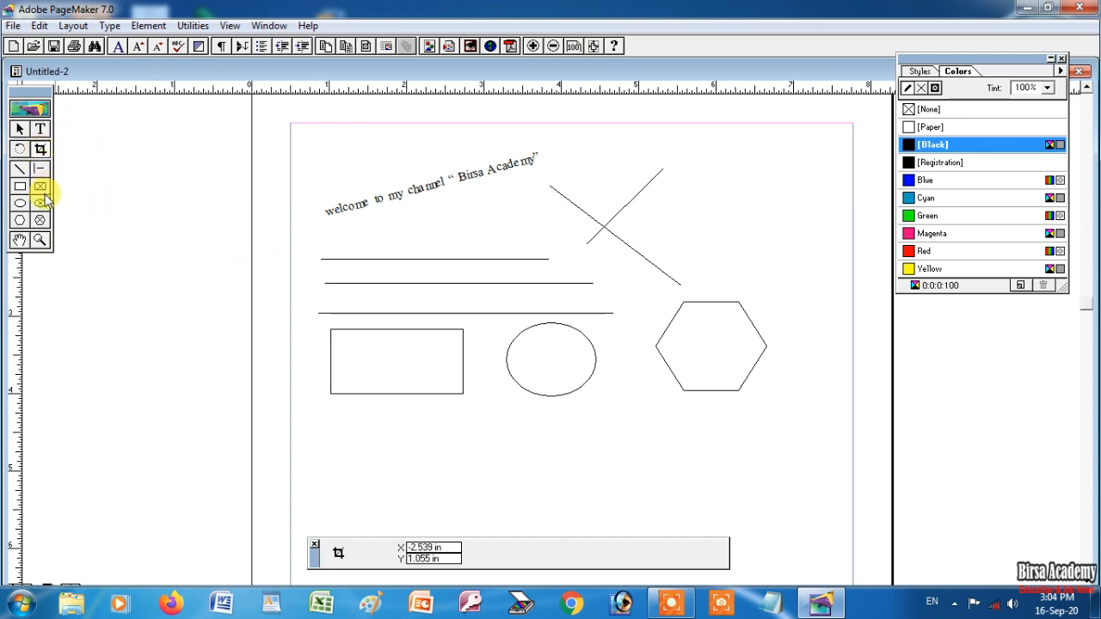
click(19, 128)
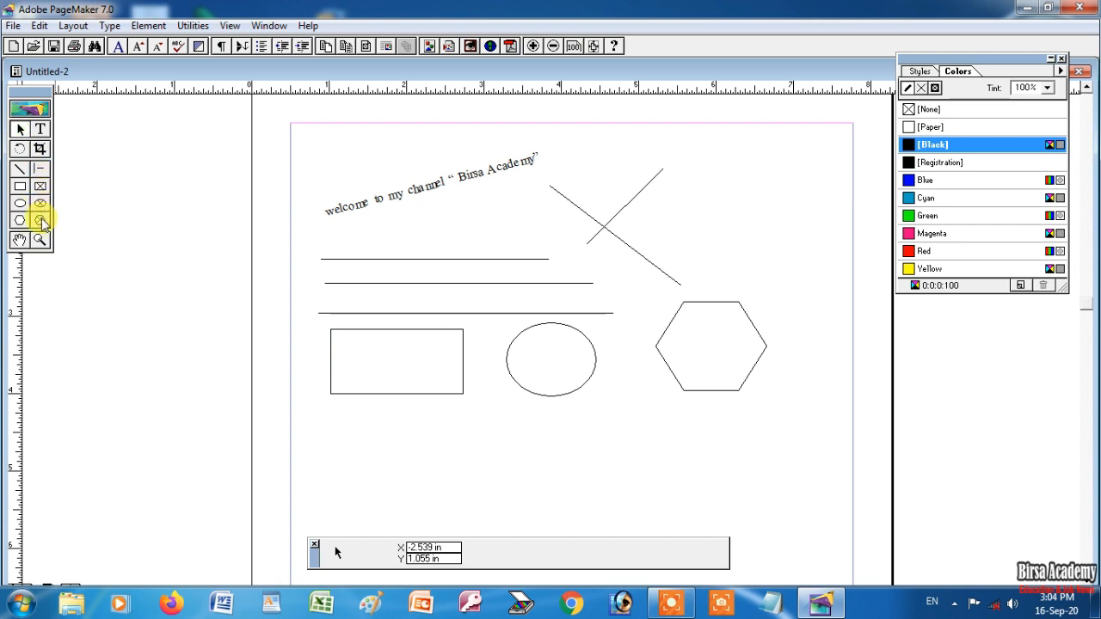
click(41, 186)
drag(308, 405, 472, 496)
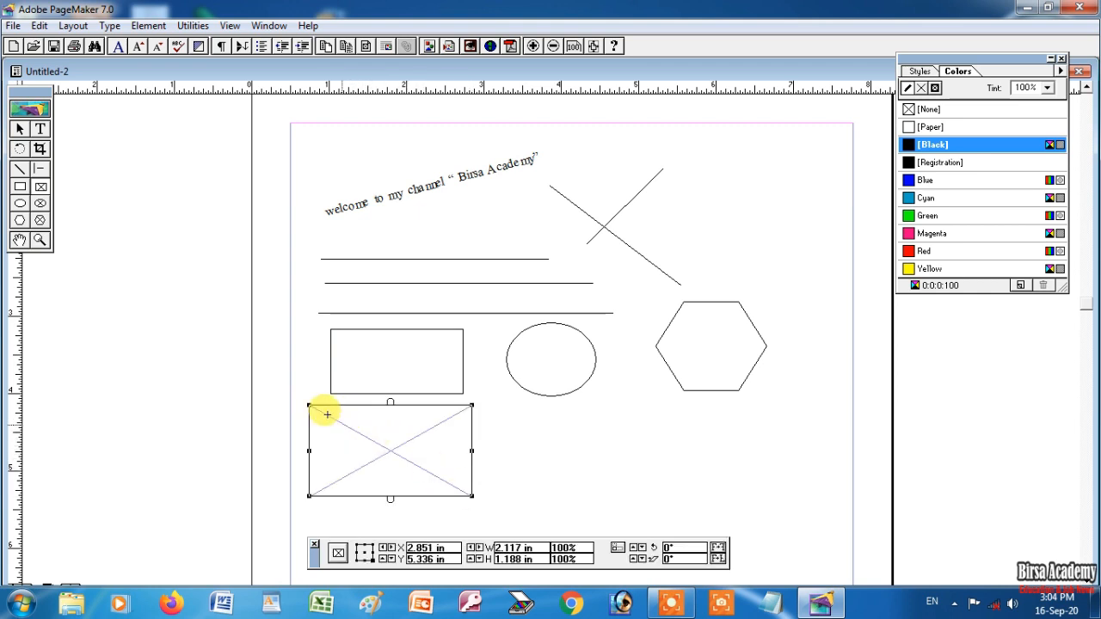
click(40, 203)
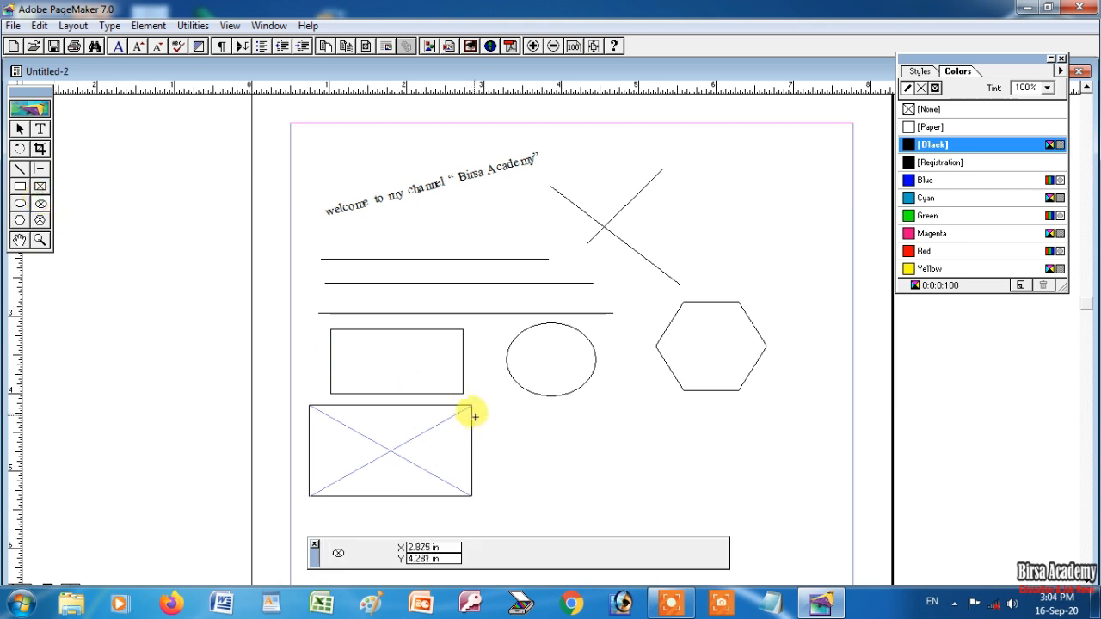
drag(506, 405, 612, 498)
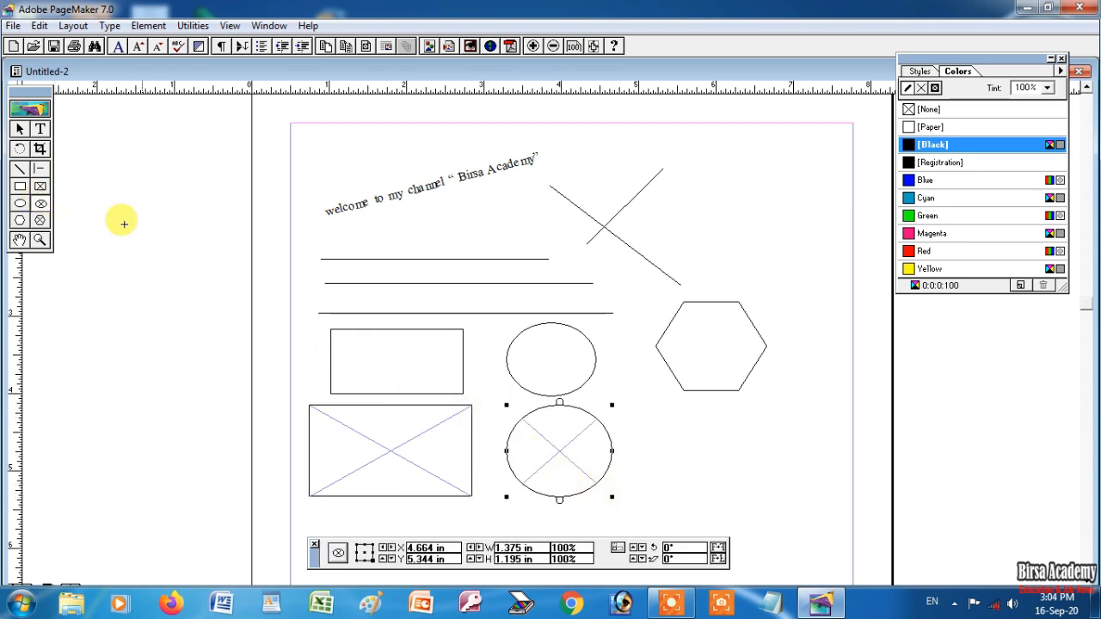
click(41, 221)
drag(657, 417, 764, 499)
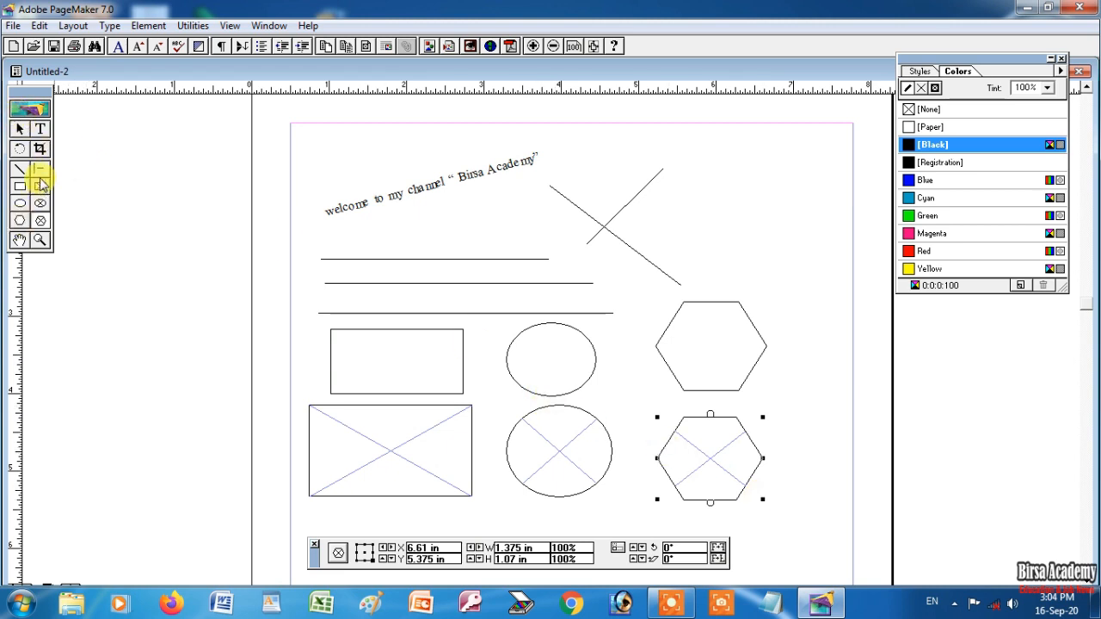
Step: Delete all drawn shapes, frames and lines from the page, keeping only the rotated welcome text
click(20, 128)
drag(632, 339, 842, 512)
key(Delete)
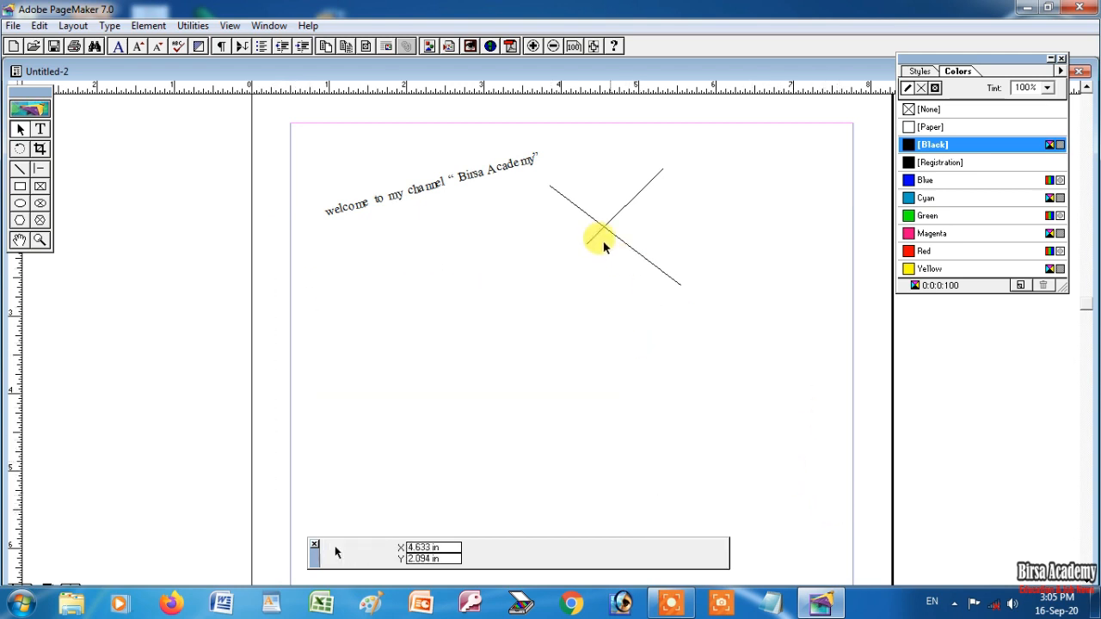
drag(543, 304, 741, 165)
key(Delete)
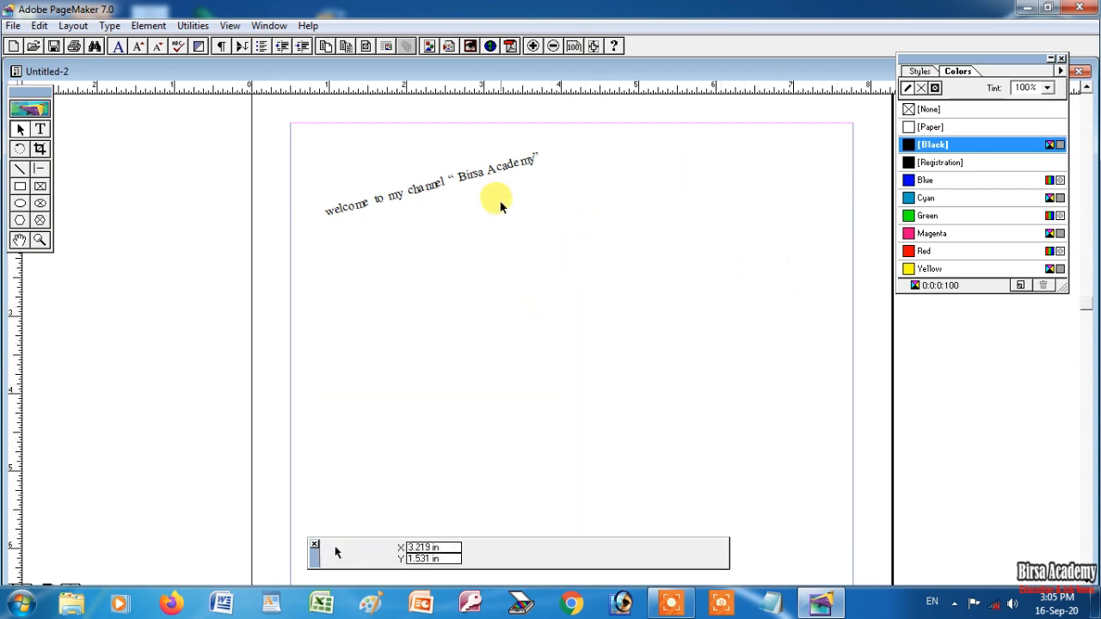
click(502, 205)
click(369, 271)
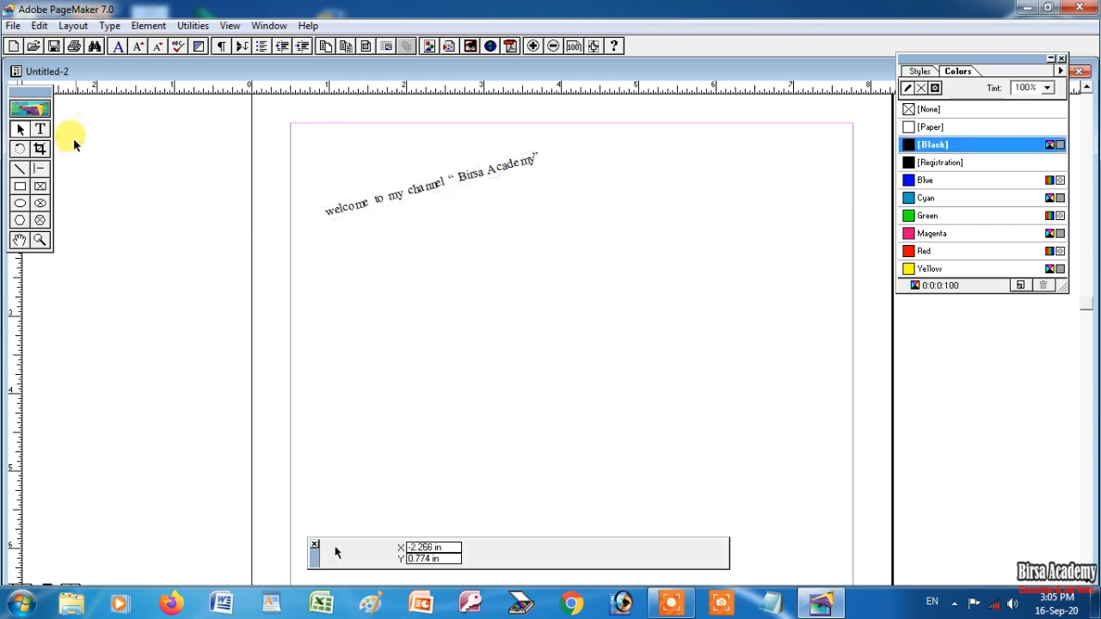
Step: Browse for an existing publication to open in the user profile, its Documents folder and Local Disk (D:), and cancel without opening one
click(14, 25)
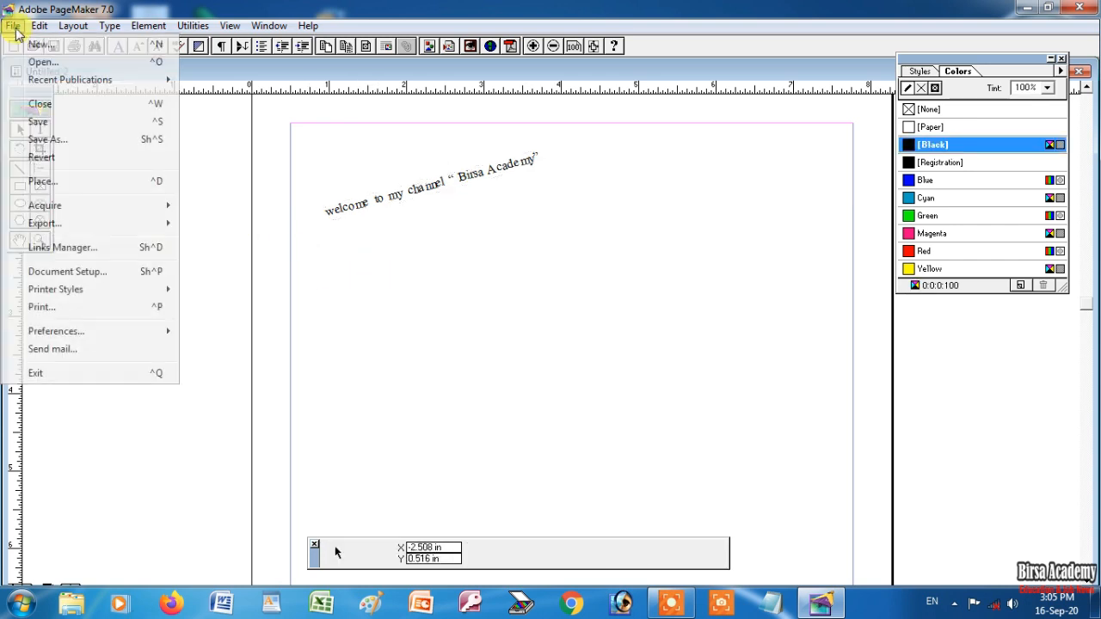
click(48, 64)
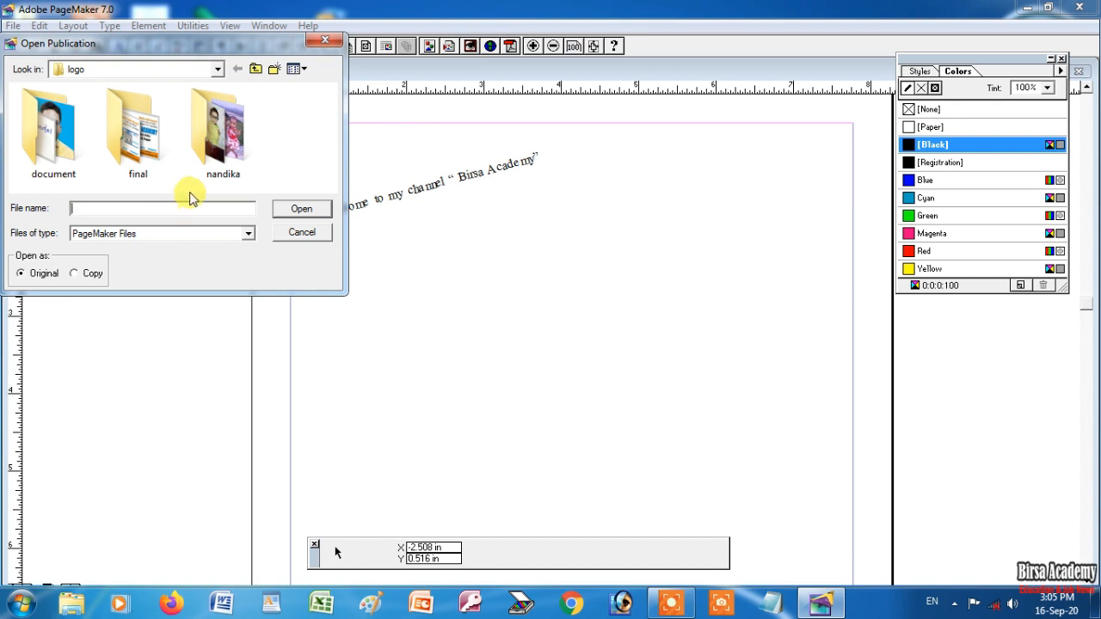
click(217, 71)
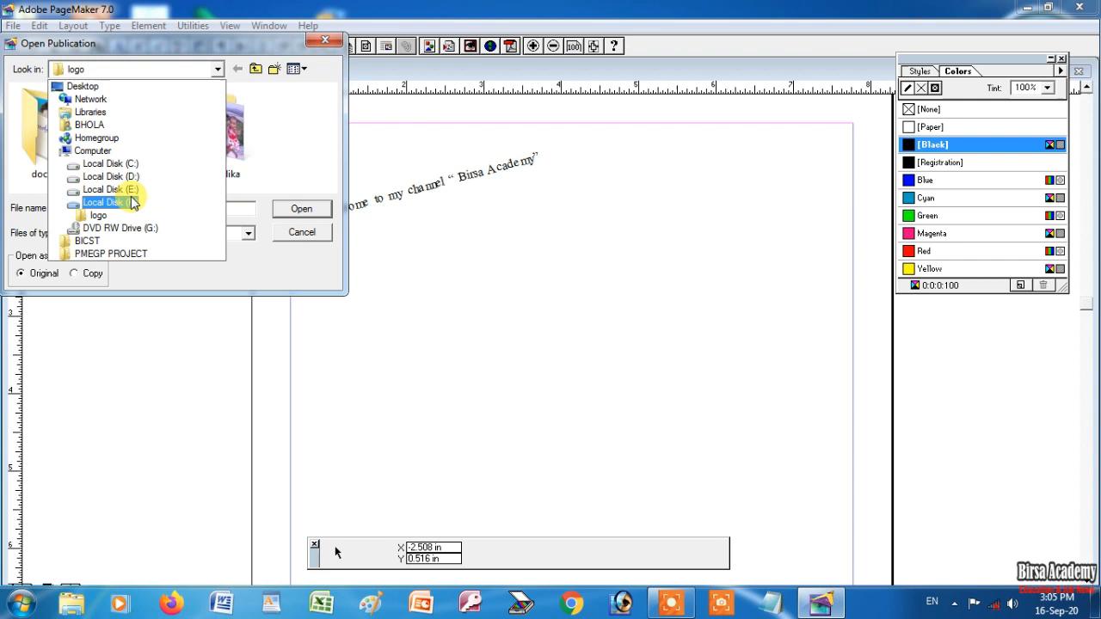
click(89, 126)
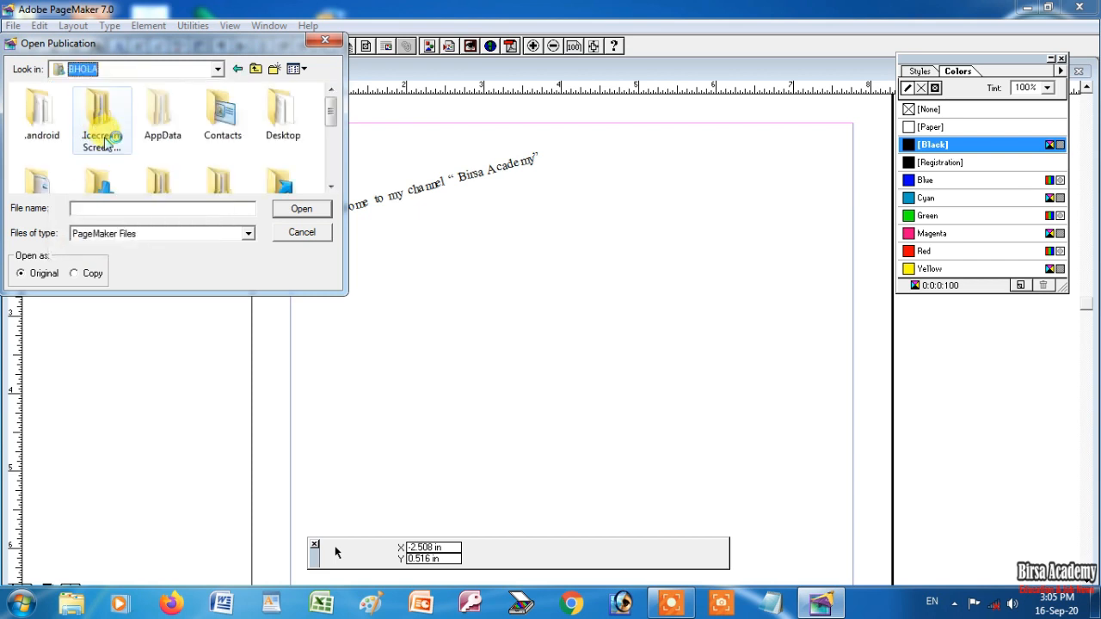
scroll(333, 107, down, 3)
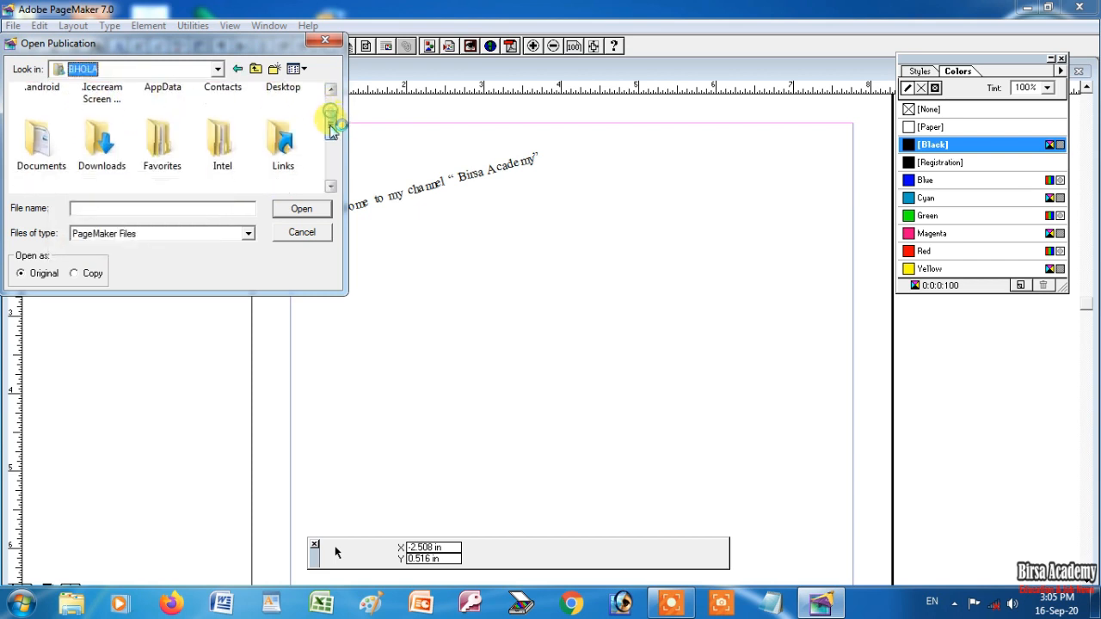
double_click(40, 105)
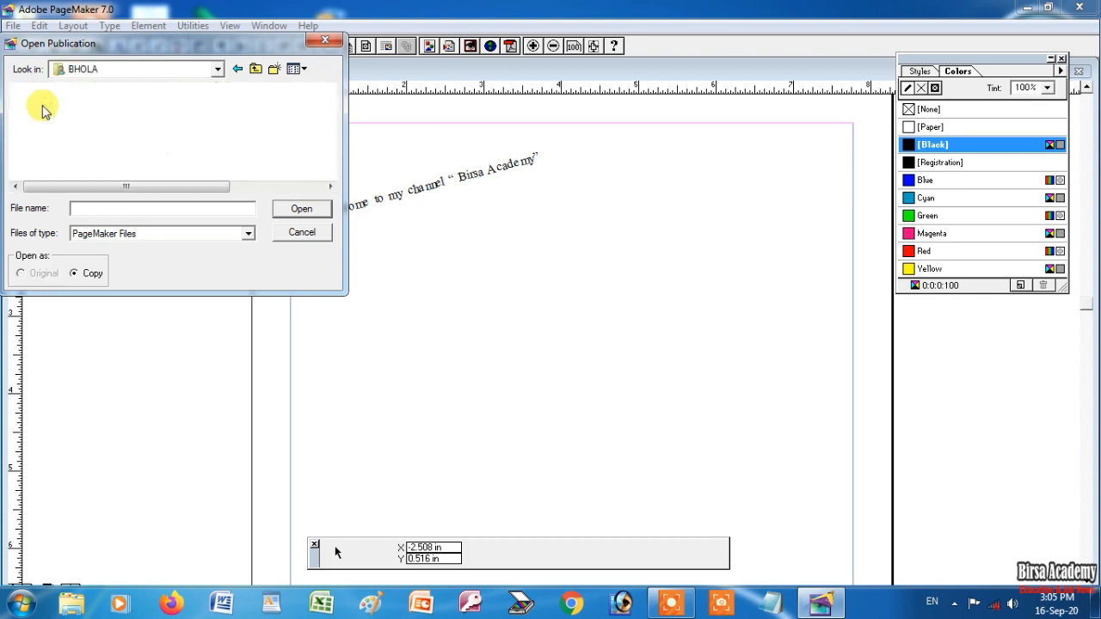
scroll(333, 155, down, 5)
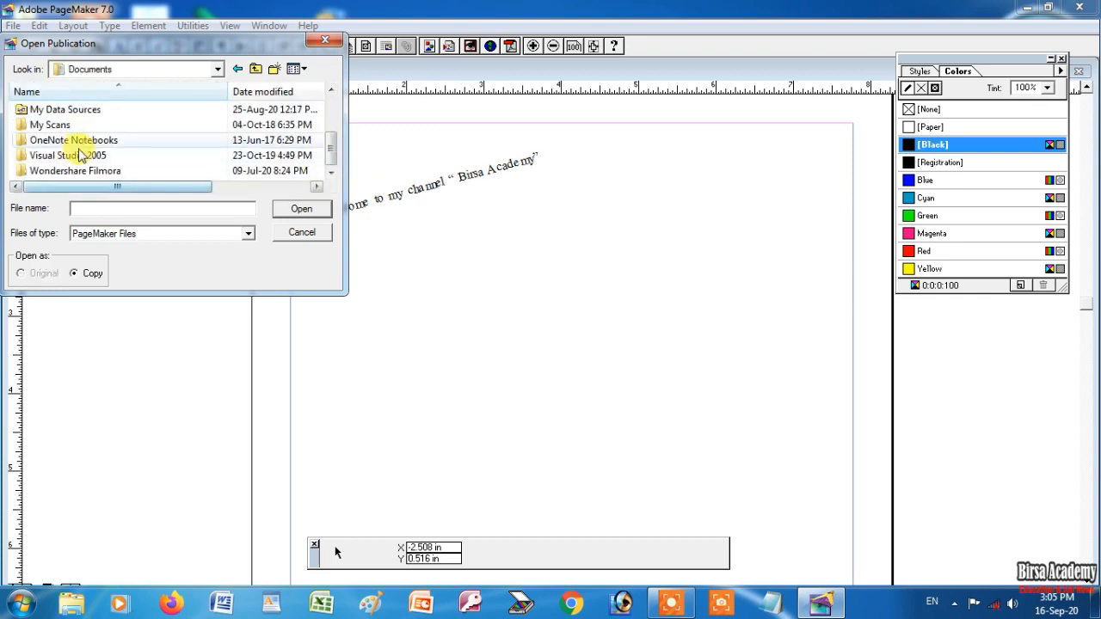
click(217, 68)
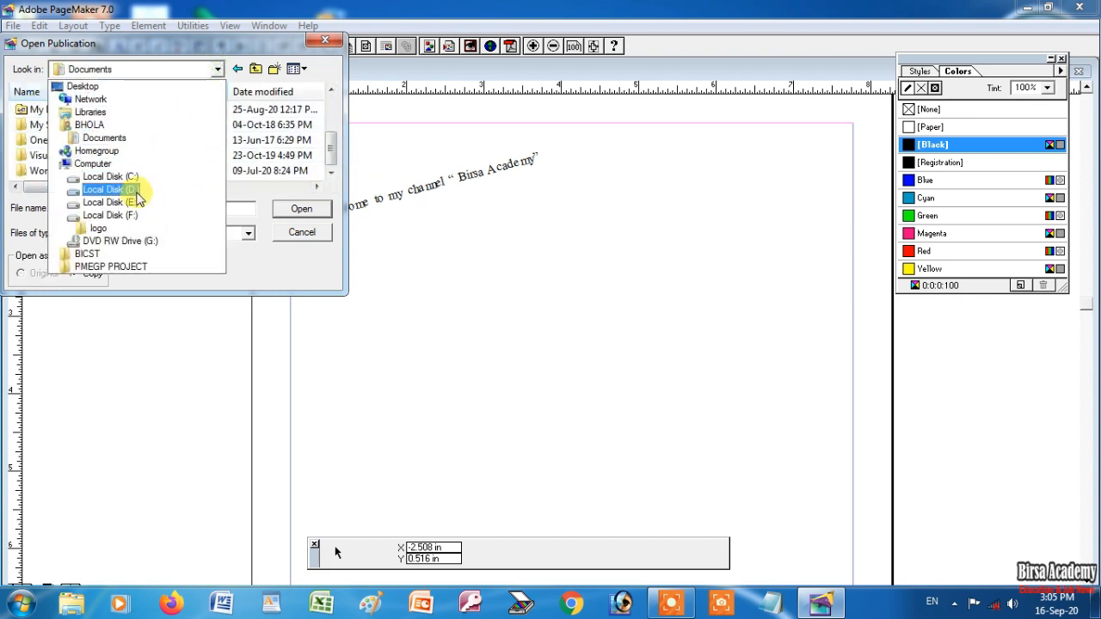
click(136, 196)
drag(322, 123, 333, 185)
click(303, 233)
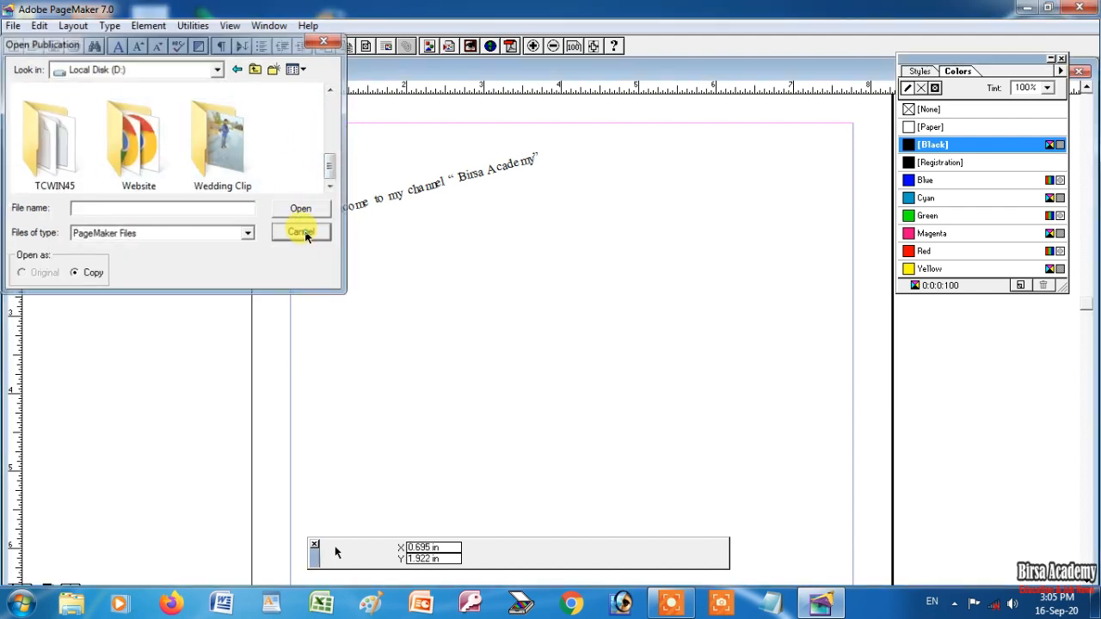
Step: Save the publication under the file name test on Local Disk (F:)
click(13, 25)
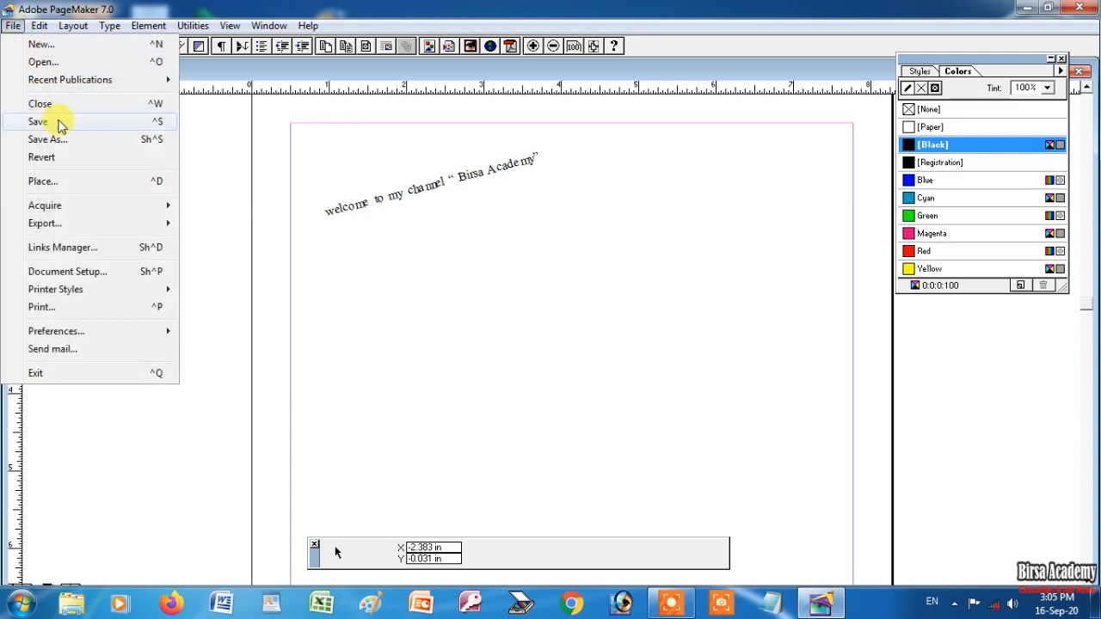
click(60, 126)
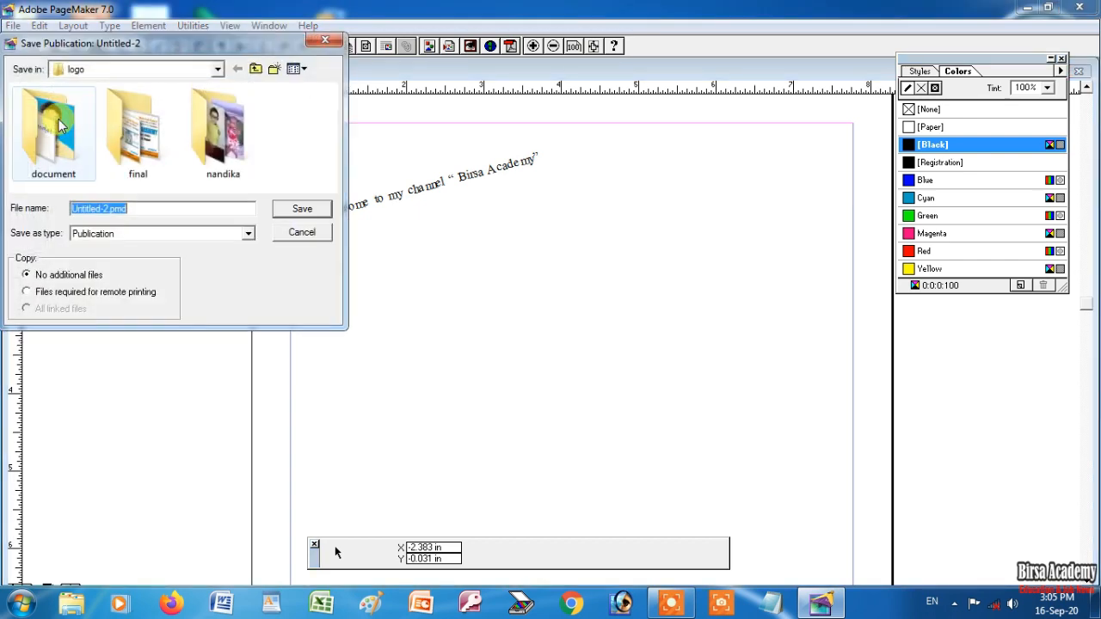
click(218, 70)
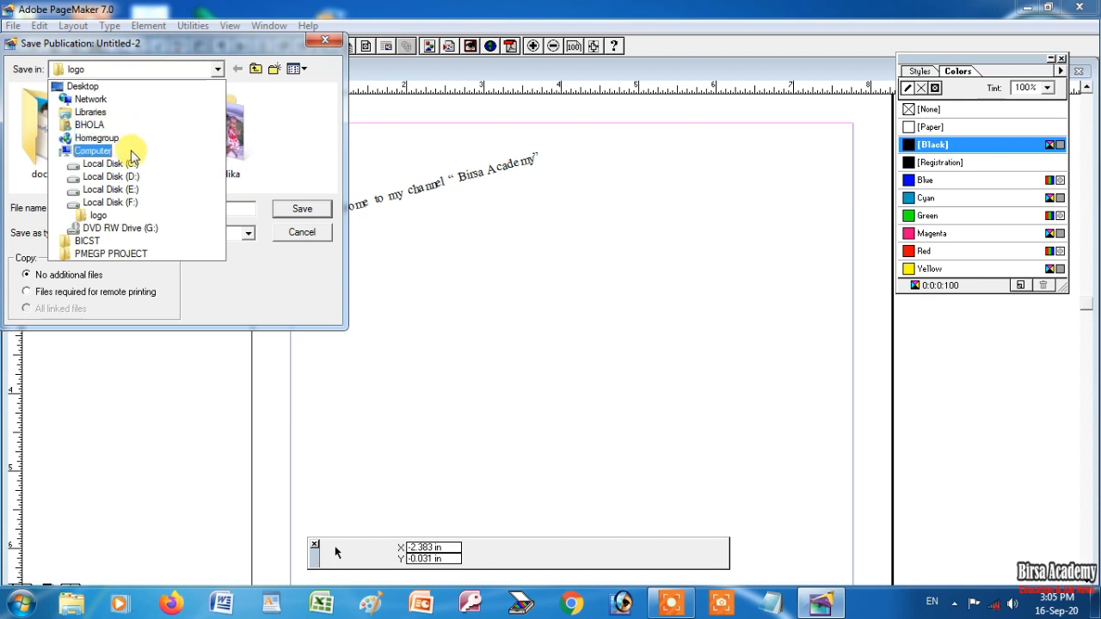
click(136, 204)
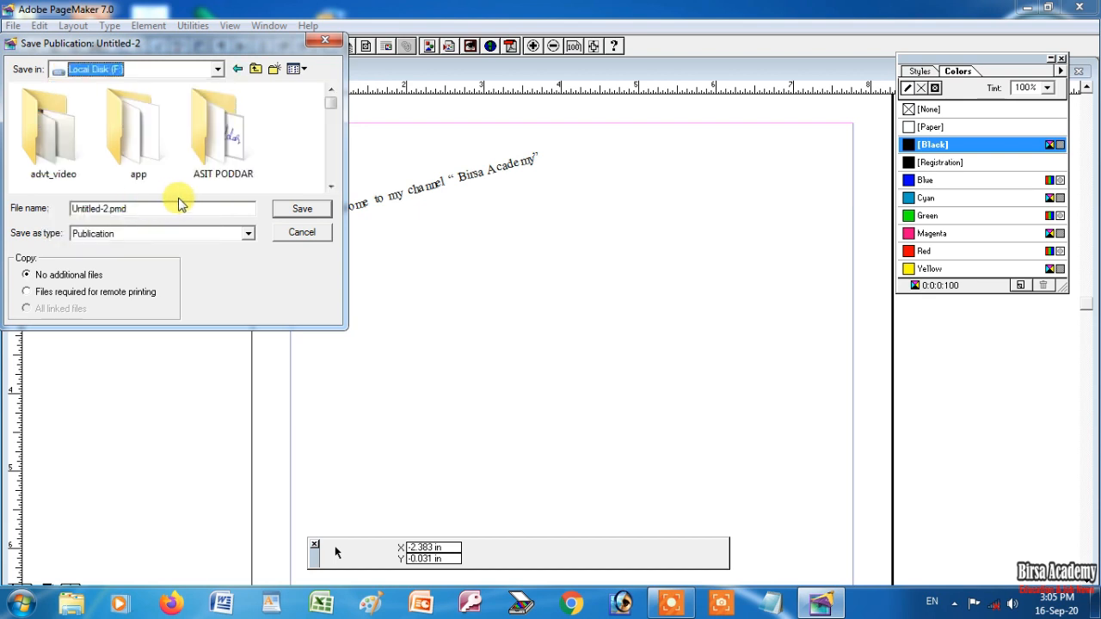
click(152, 209)
drag(150, 209, 7, 202)
text(test)
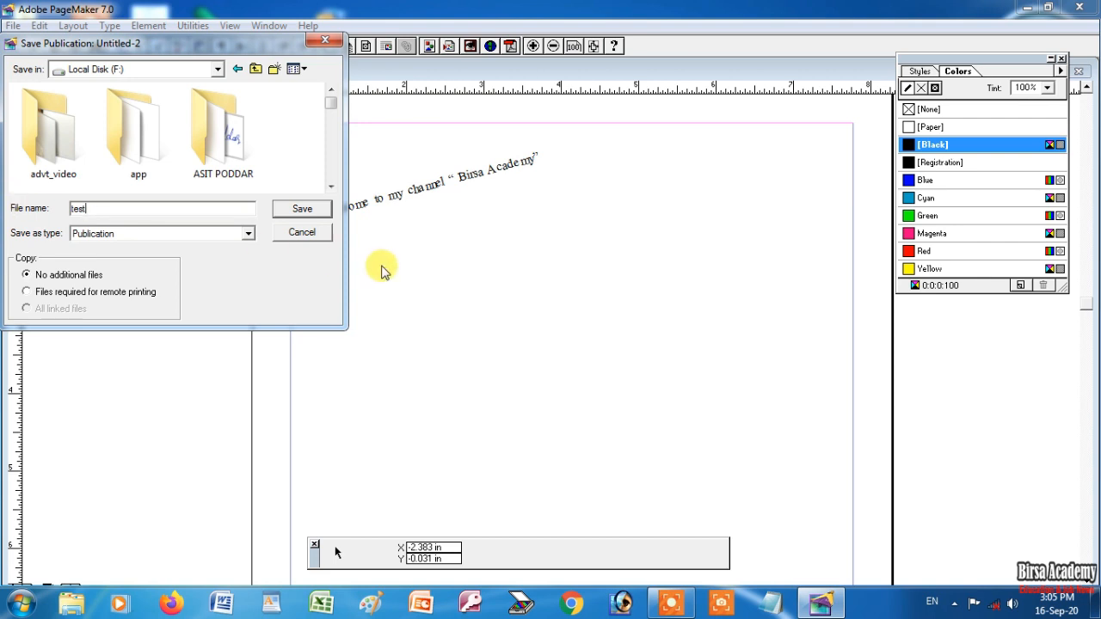
click(302, 209)
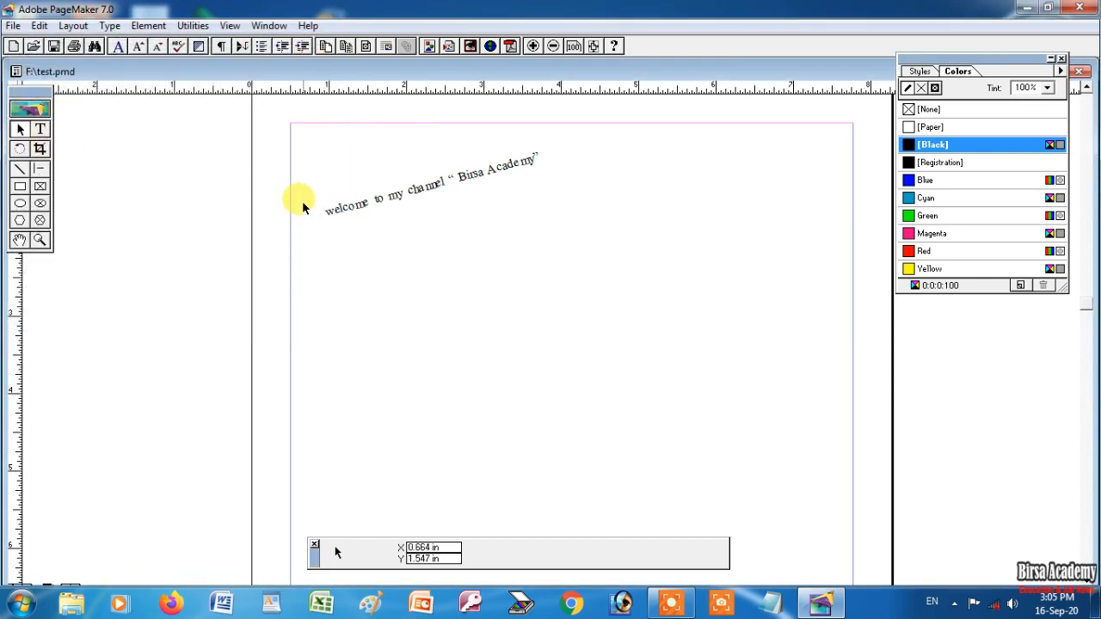
Step: Save a copy of the publication under the new name test2 on Local Disk (F:)
click(13, 25)
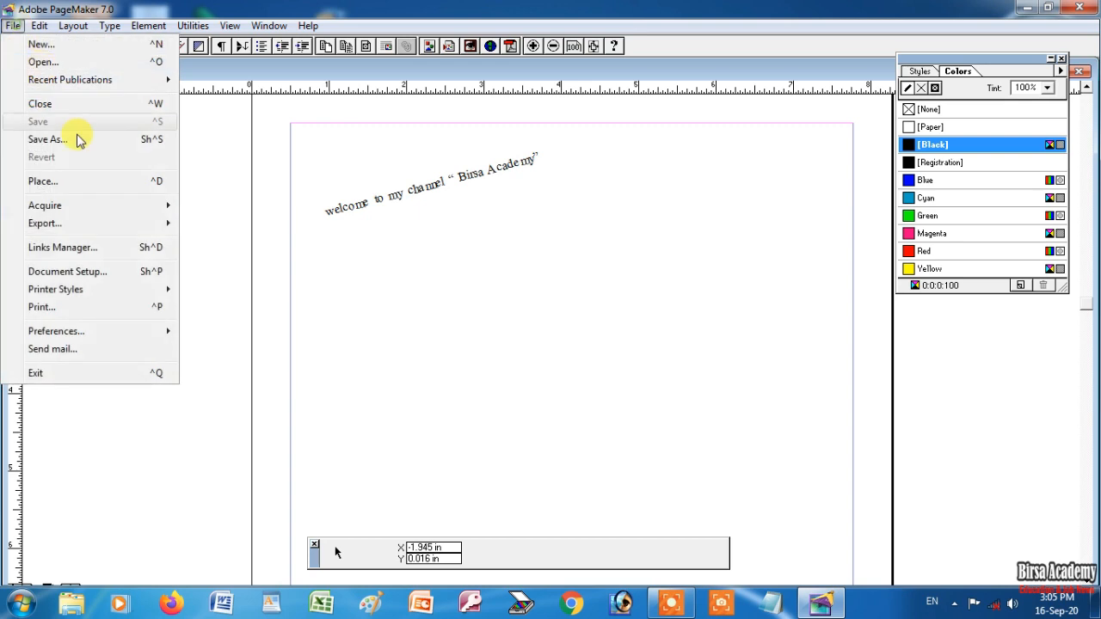
click(64, 139)
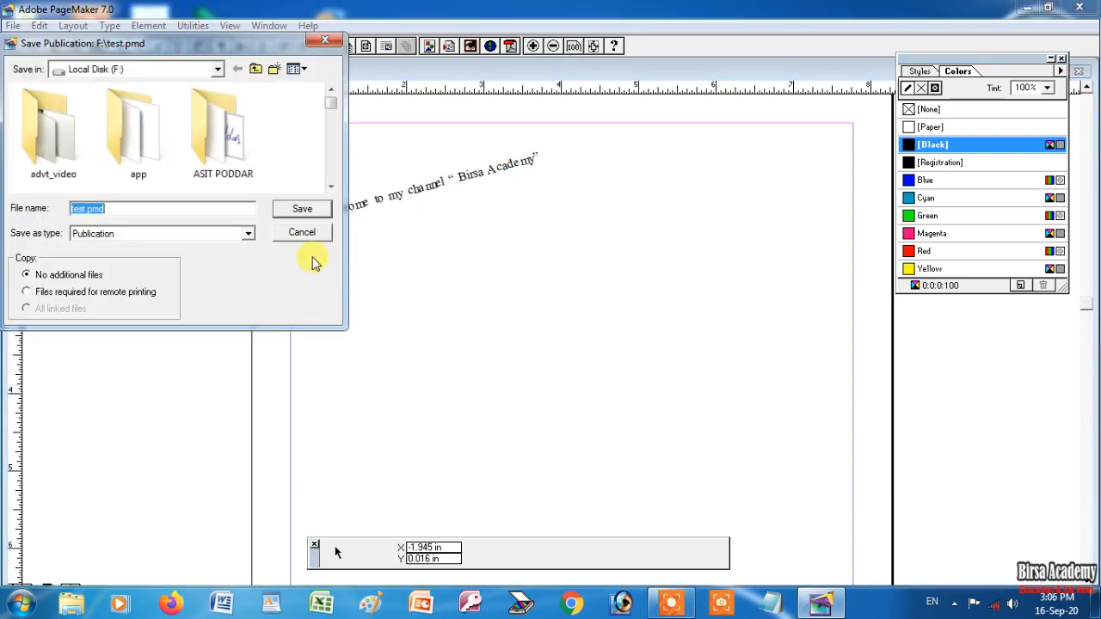
key(BackSpace)
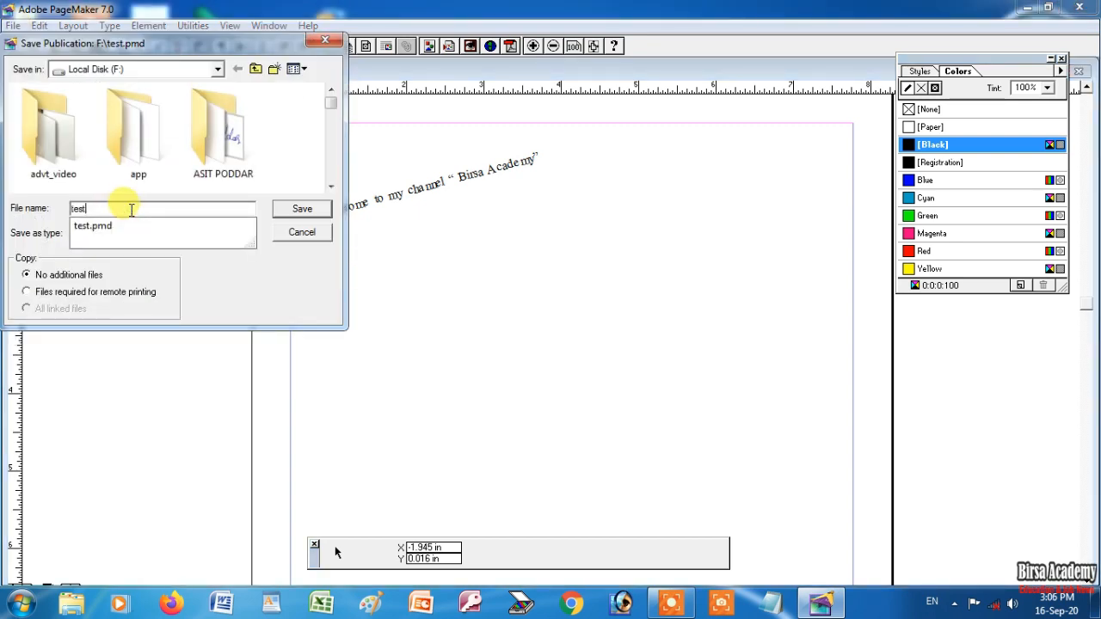
text(2)
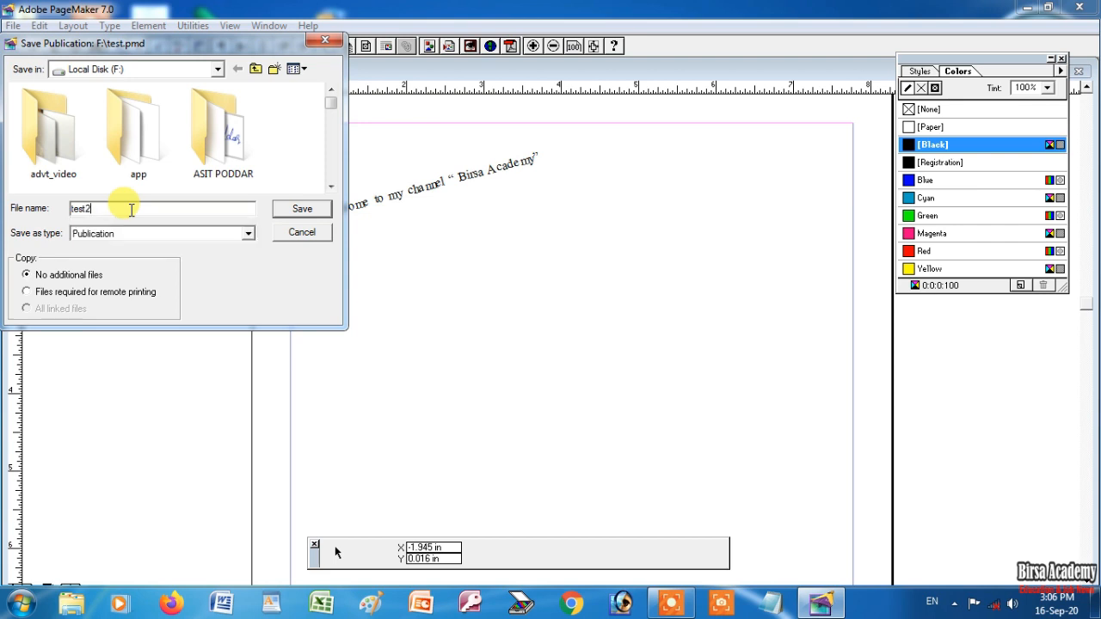
click(297, 209)
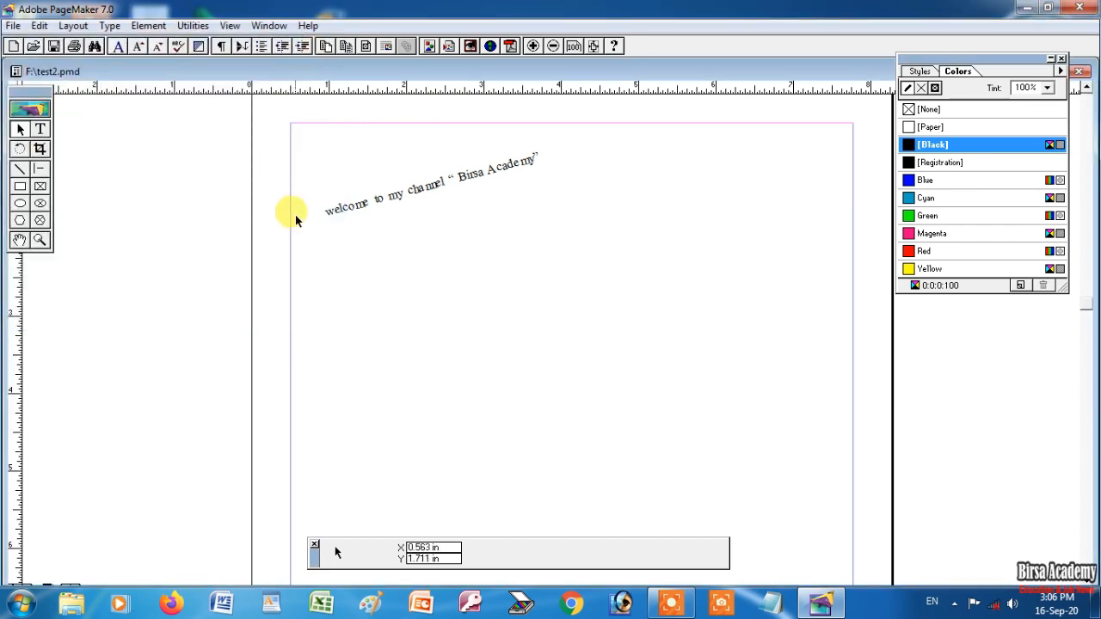
Step: Close the current publication and reopen test2.pmd from Local Disk (F:) as the original
click(13, 25)
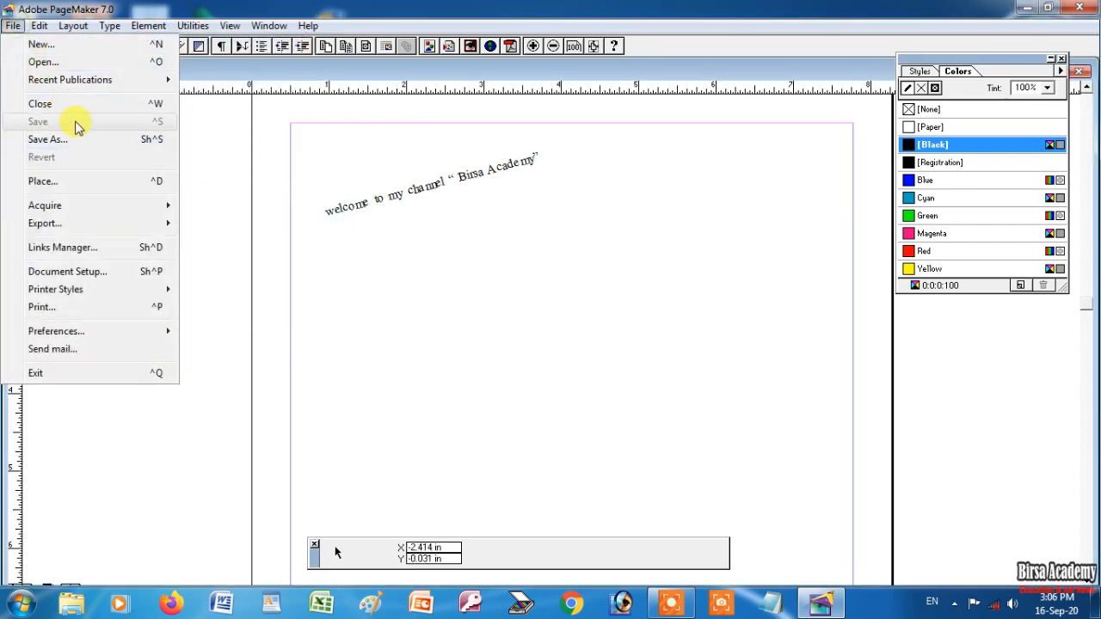
click(40, 103)
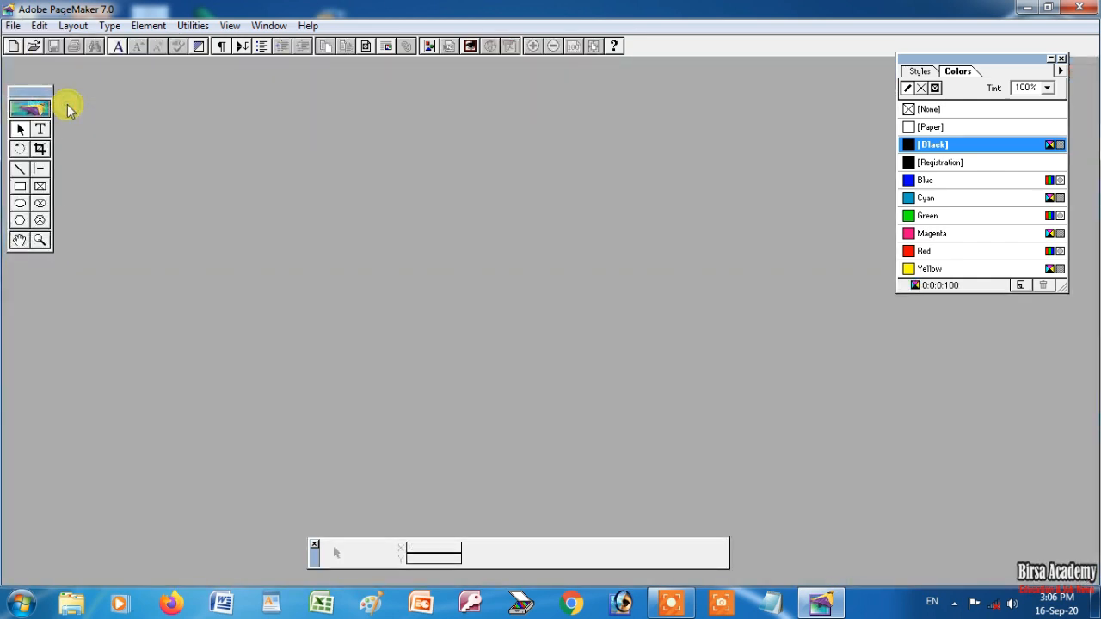
click(13, 26)
click(41, 62)
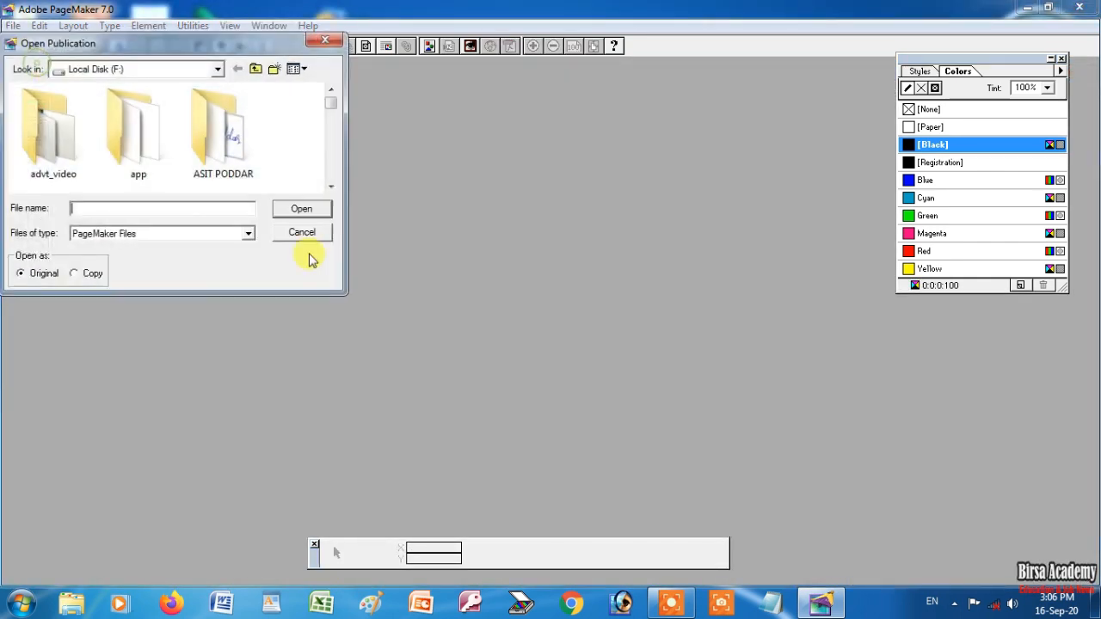
drag(332, 105, 334, 190)
click(69, 157)
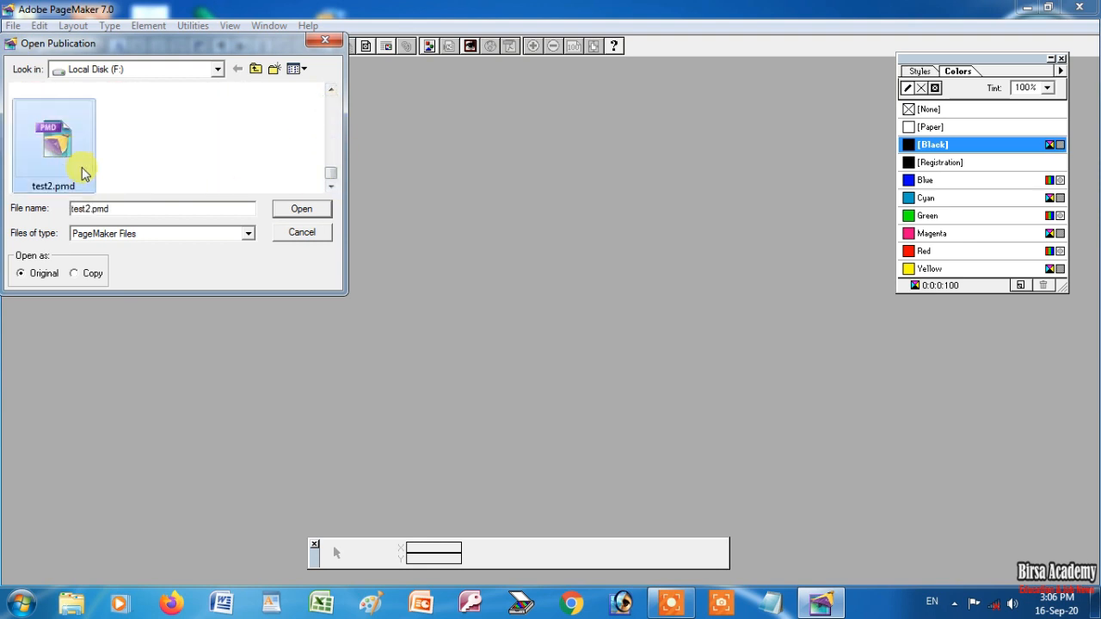
click(302, 210)
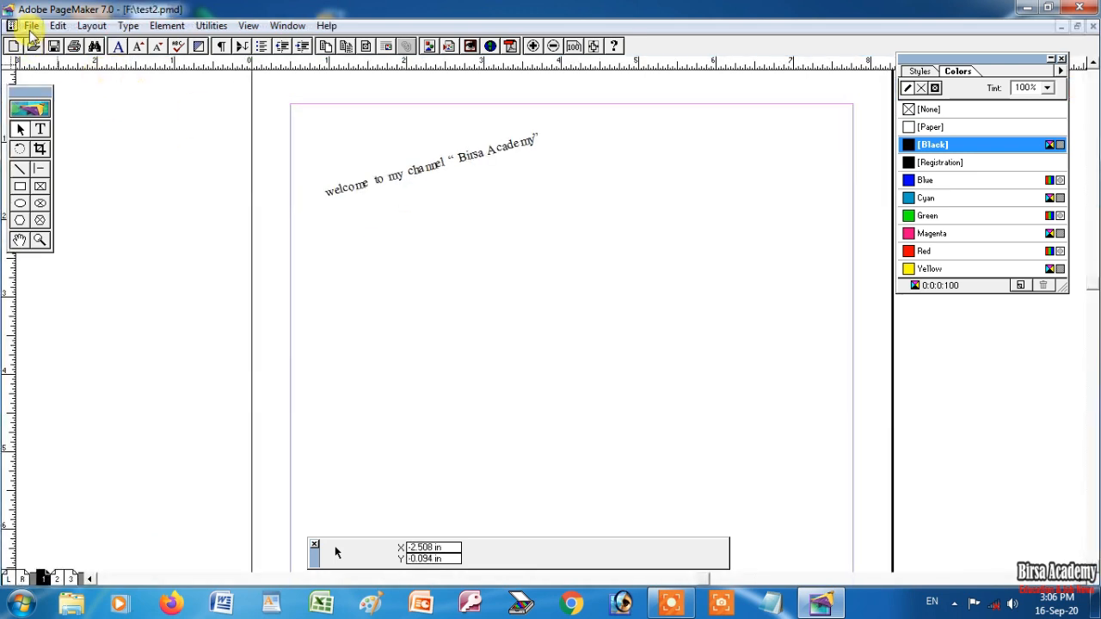
Step: Place dosa.jpg from the food folder below the slanted text and enlarge it to about 3.06 × 2.19 in
click(31, 25)
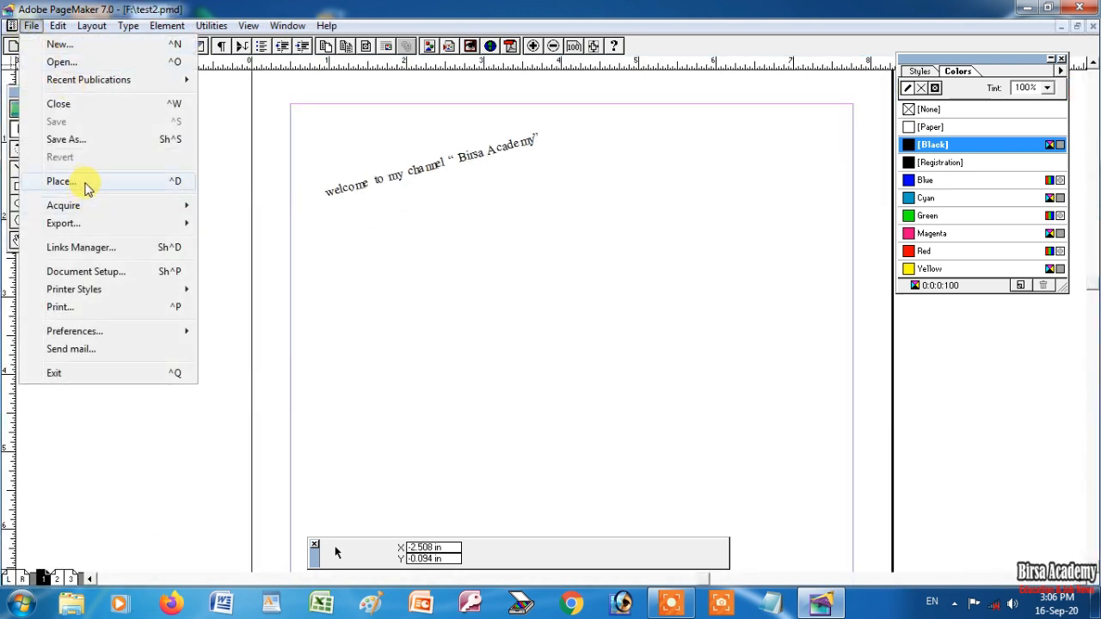
click(399, 238)
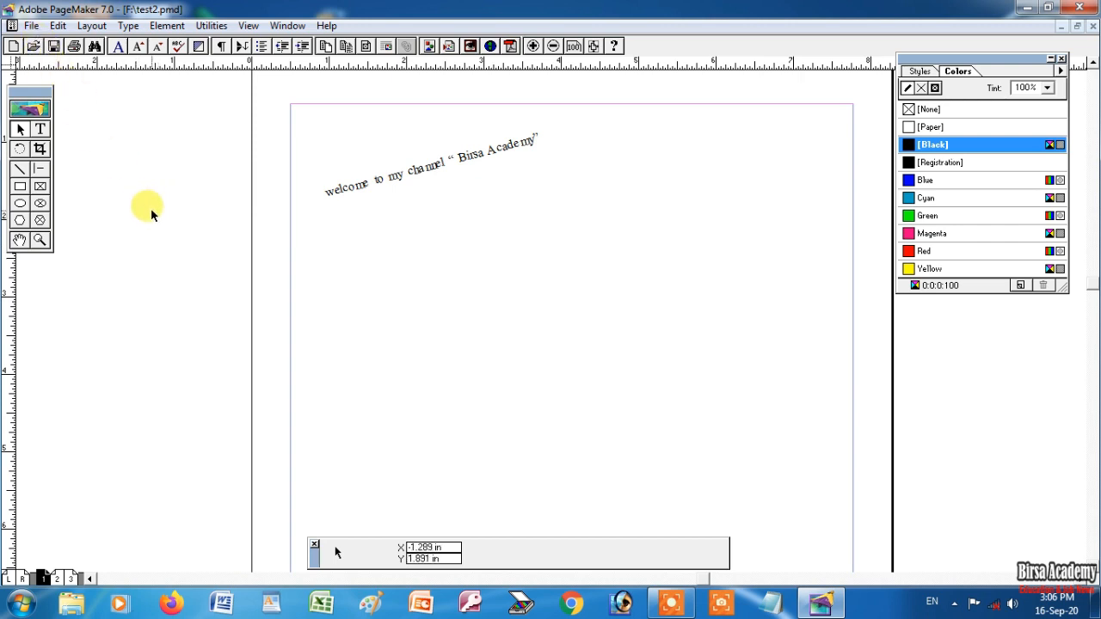
click(31, 25)
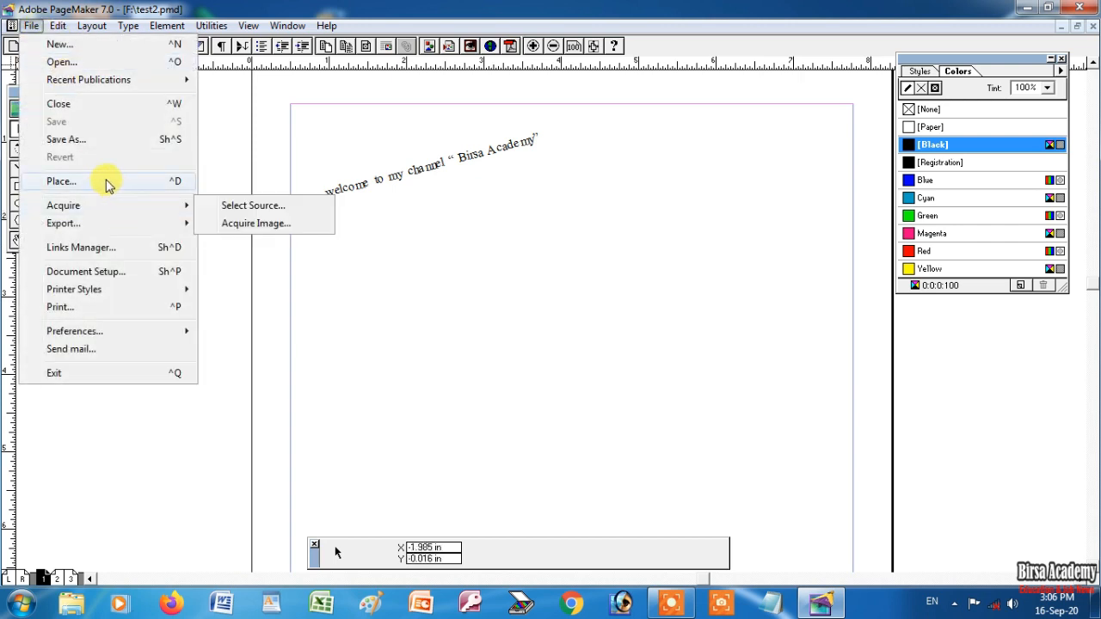
click(104, 182)
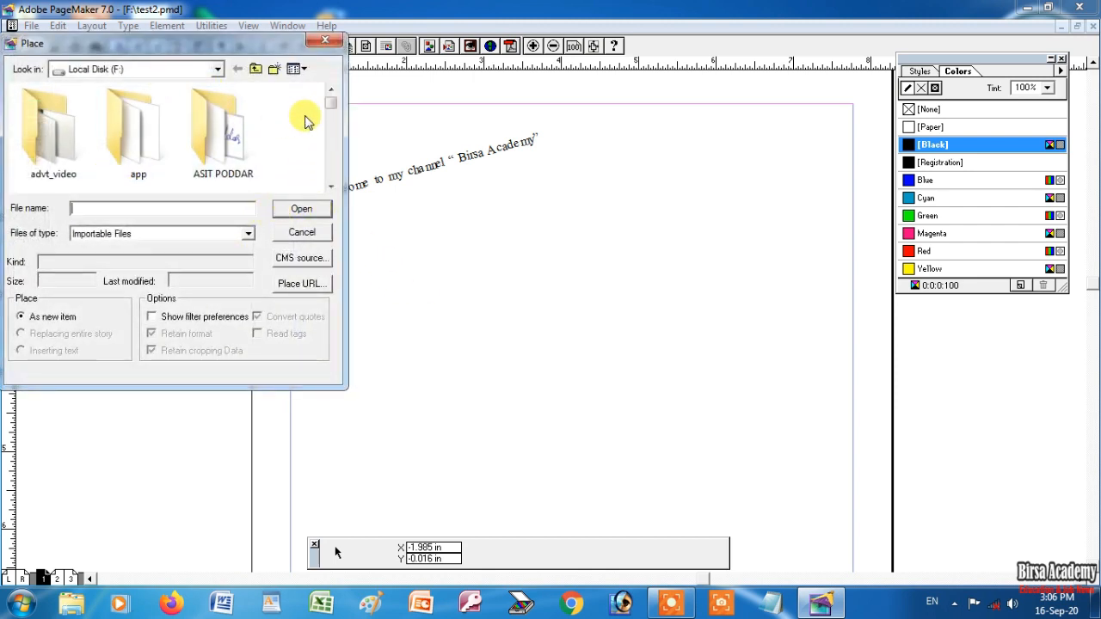
drag(330, 108, 330, 110)
double_click(86, 136)
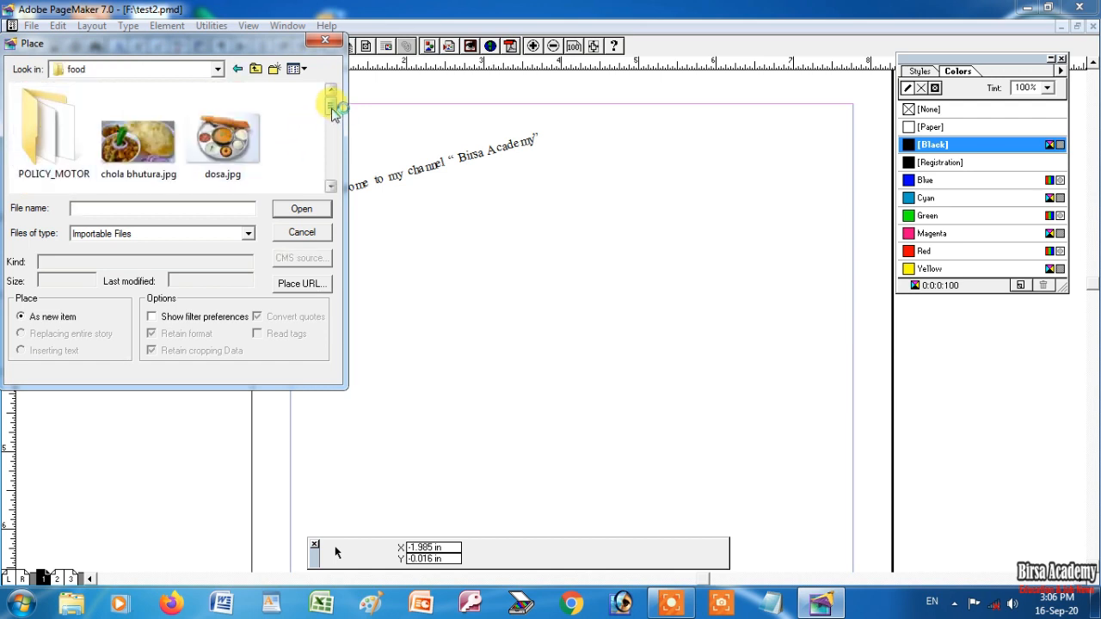
click(329, 187)
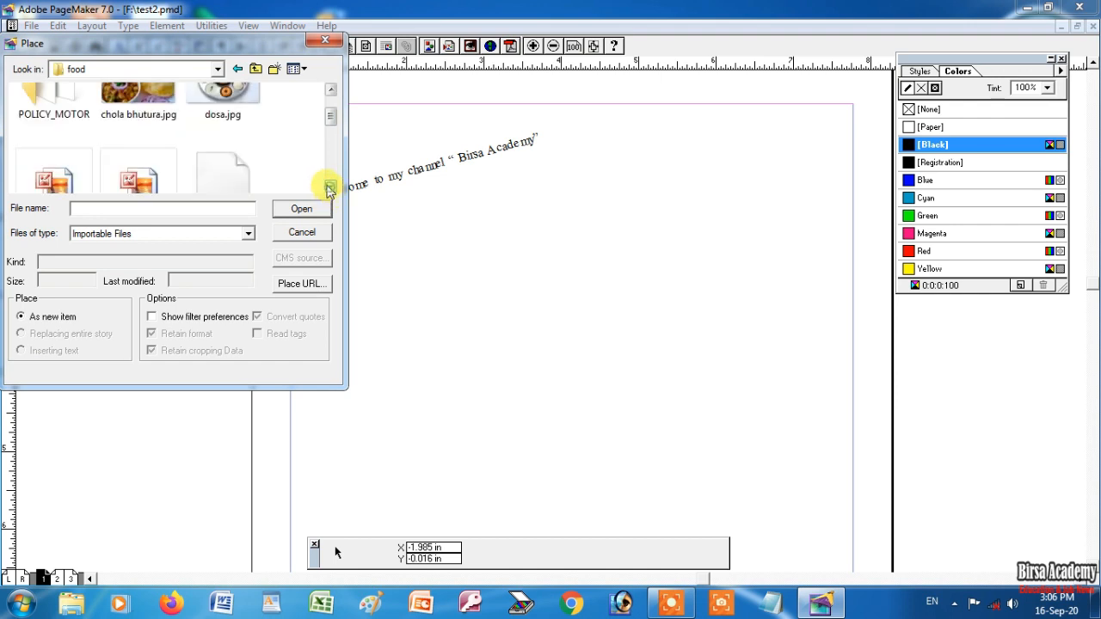
click(226, 108)
click(301, 209)
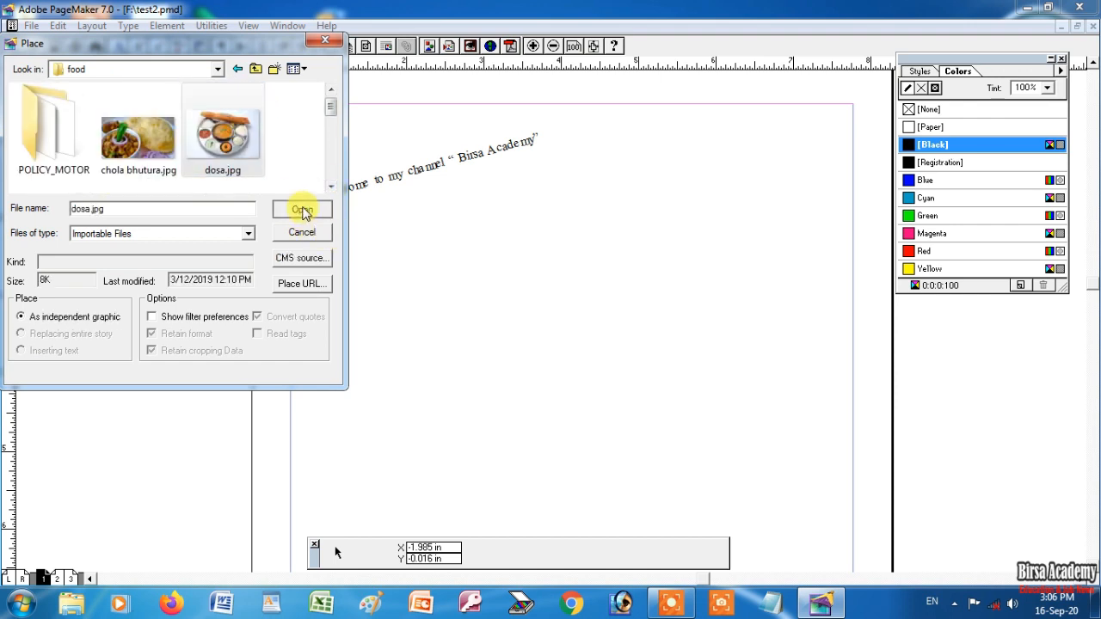
click(393, 251)
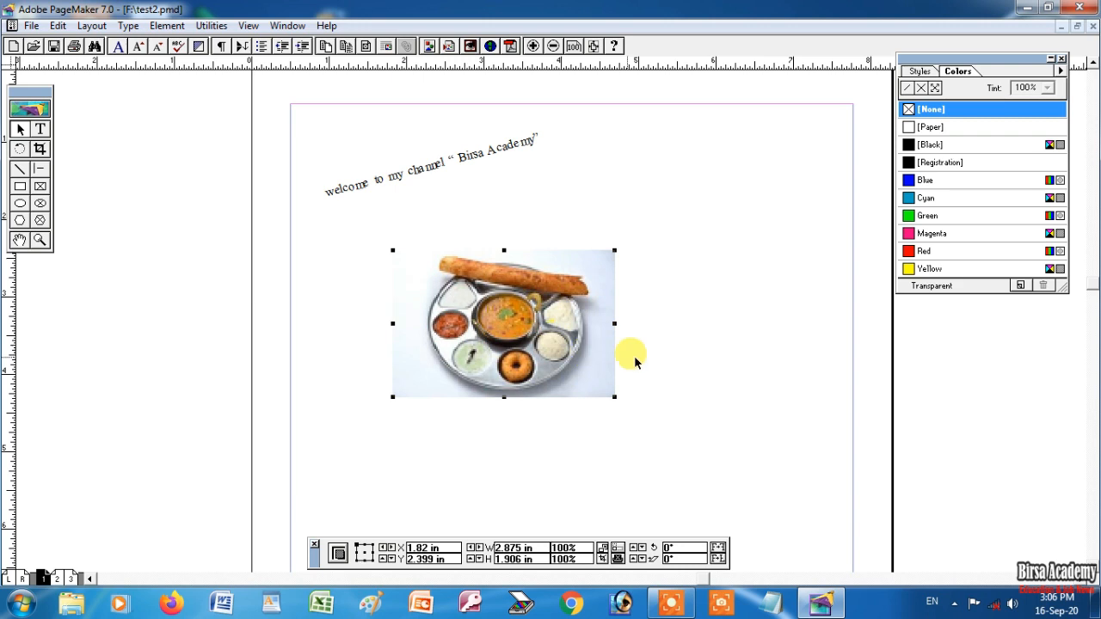
drag(617, 396, 628, 419)
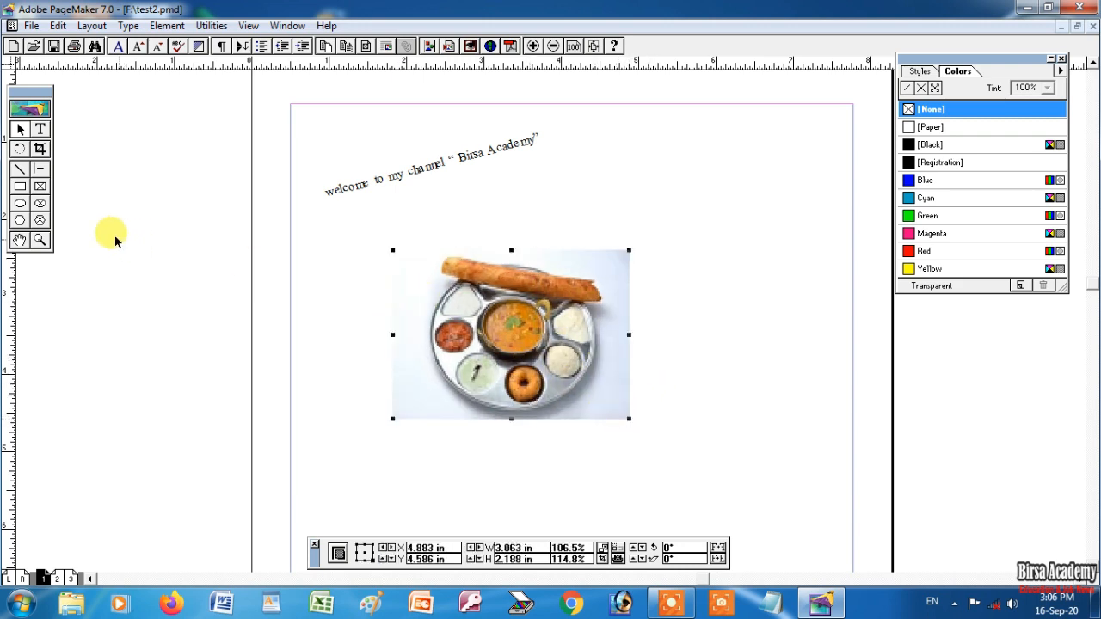
Step: Crop the placed picture on all four sides to about 1.77 × 1.41 in, keeping the centre of the plate
click(40, 148)
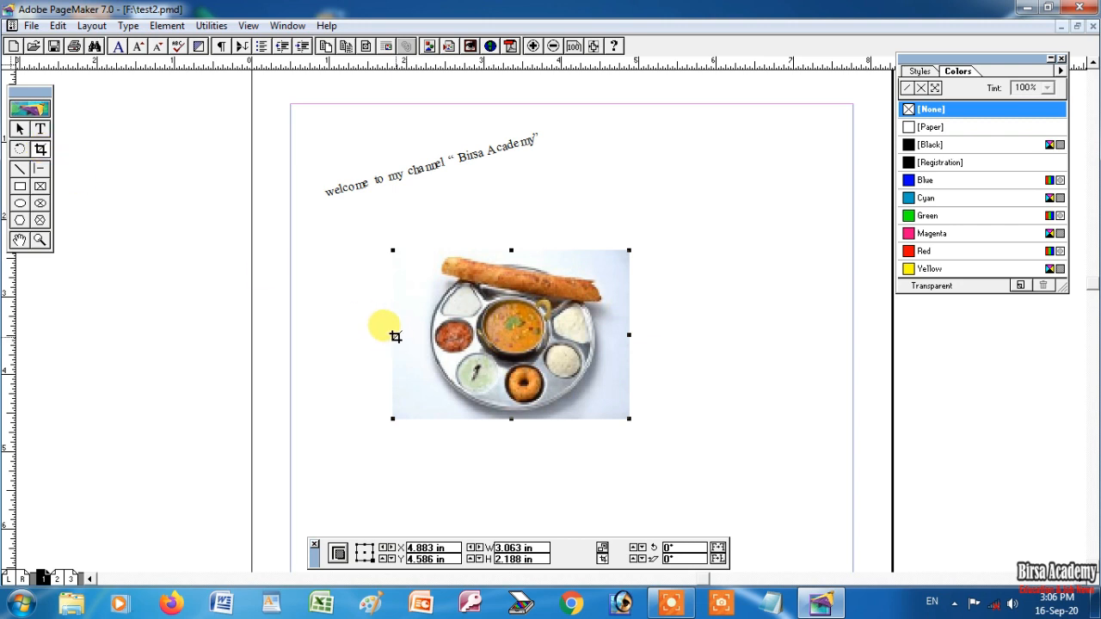
drag(393, 335, 427, 334)
drag(526, 419, 527, 381)
drag(631, 316, 586, 316)
drag(427, 316, 449, 316)
drag(518, 258, 522, 272)
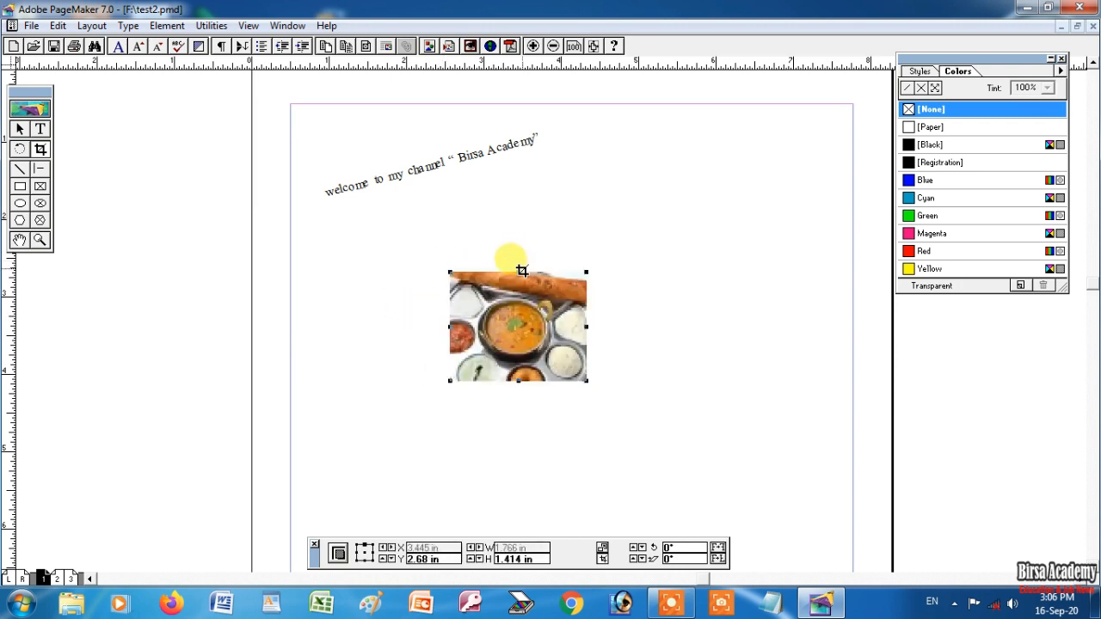
Step: Move the cropped picture up toward the page's right side and delete it
click(20, 128)
click(557, 378)
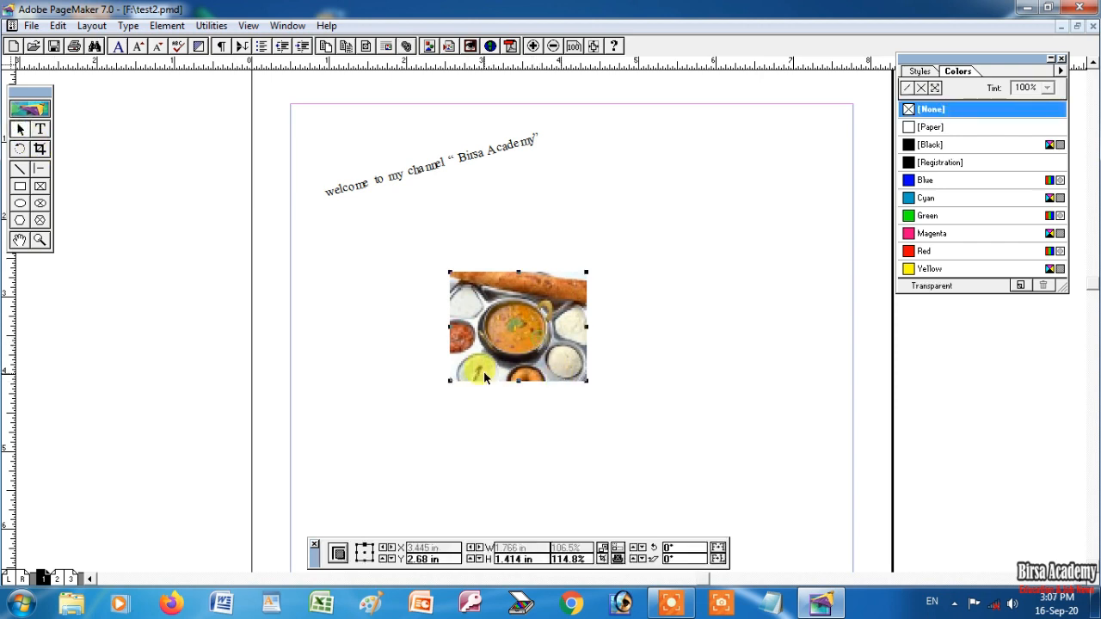
drag(510, 340, 653, 276)
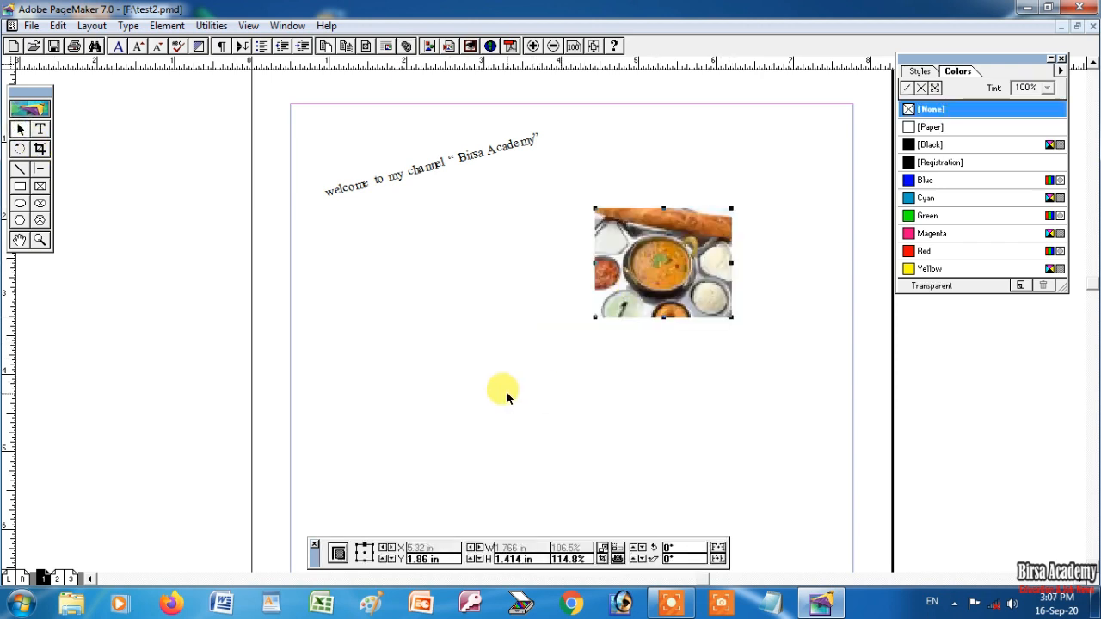
key(Delete)
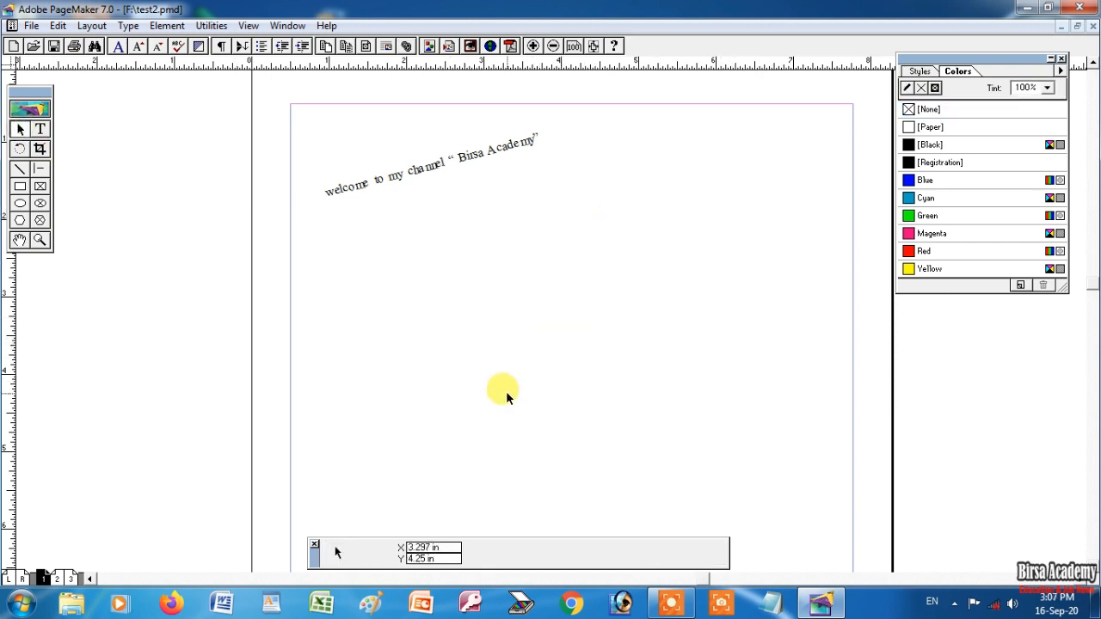
Step: Look over the export formats and the document setup settings, leaving the setup without changes
click(31, 25)
mouse_move(97, 213)
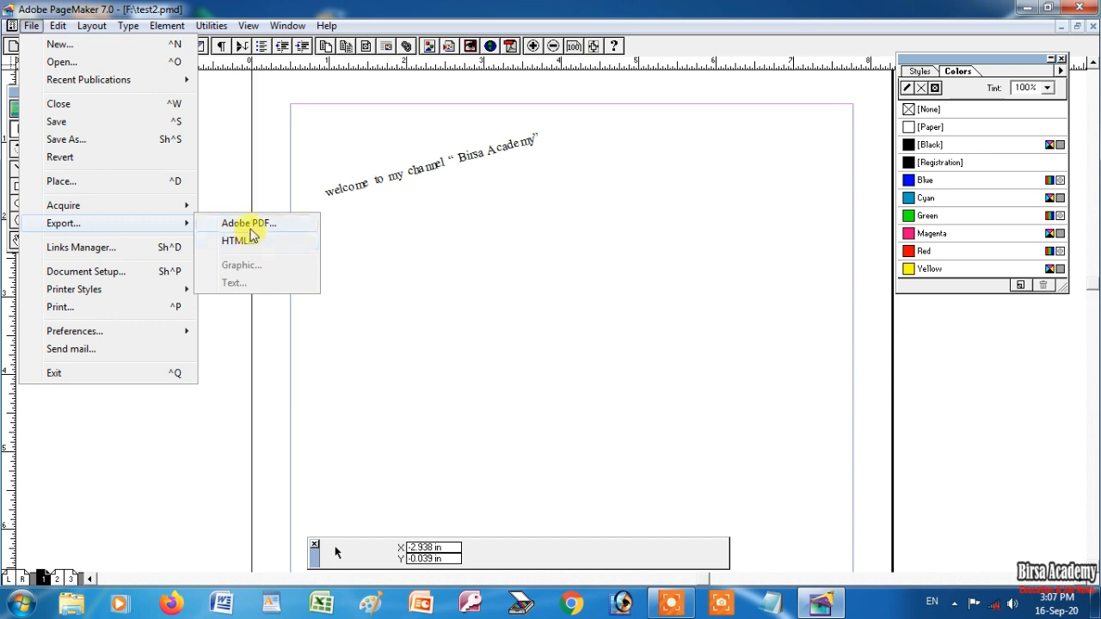
click(121, 274)
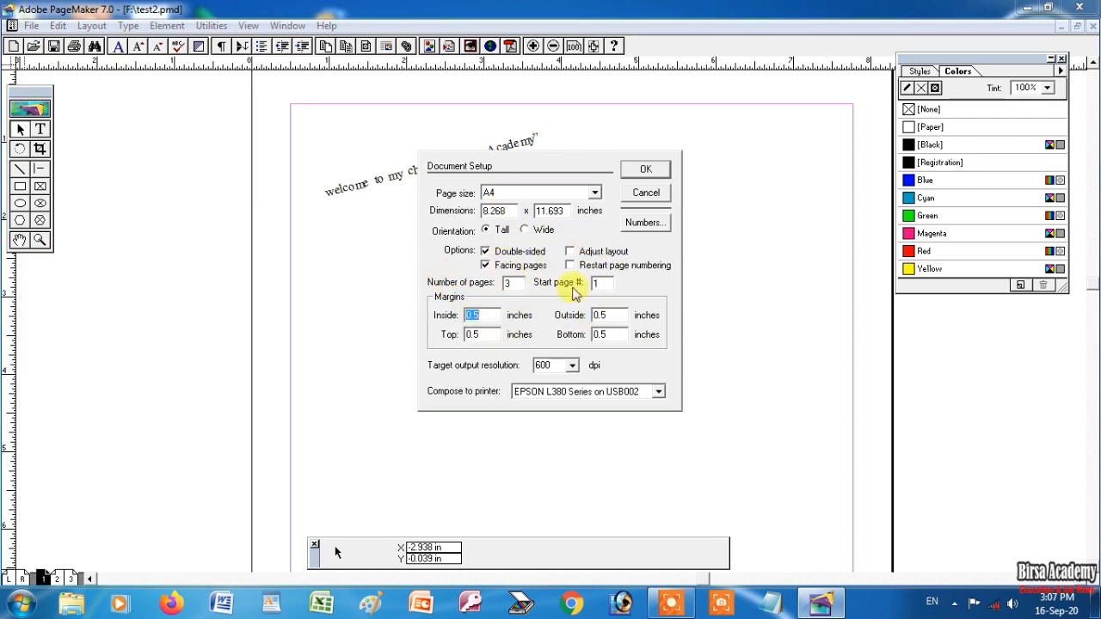
click(644, 195)
Step: Set up printing of page range 1-3 on the EPSON L380 Series, view the scale options, and cancel the print
click(31, 25)
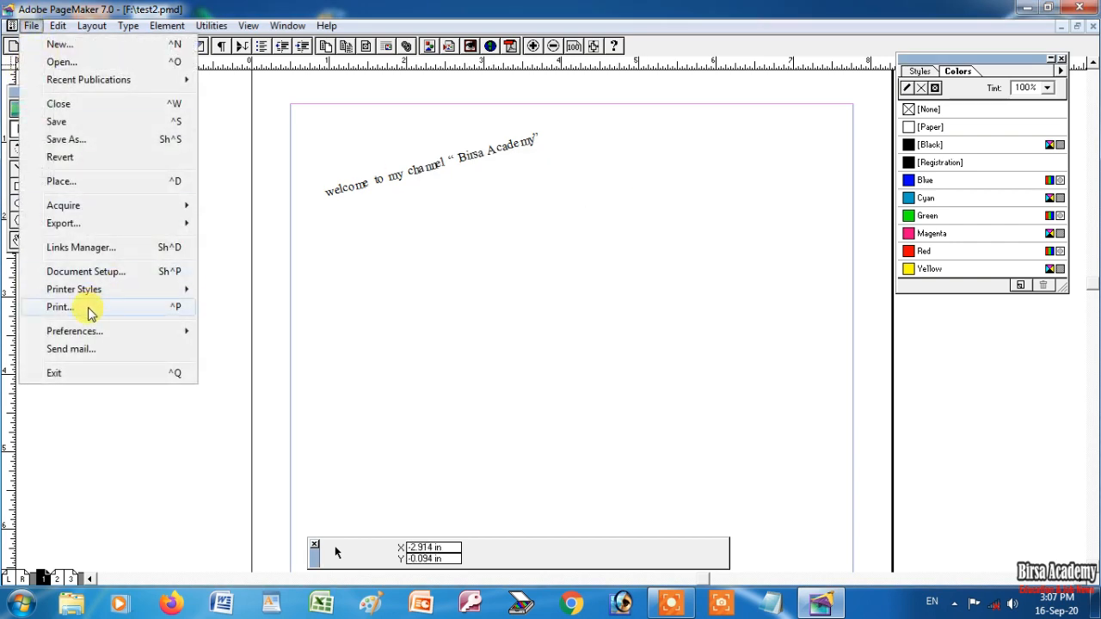
click(89, 310)
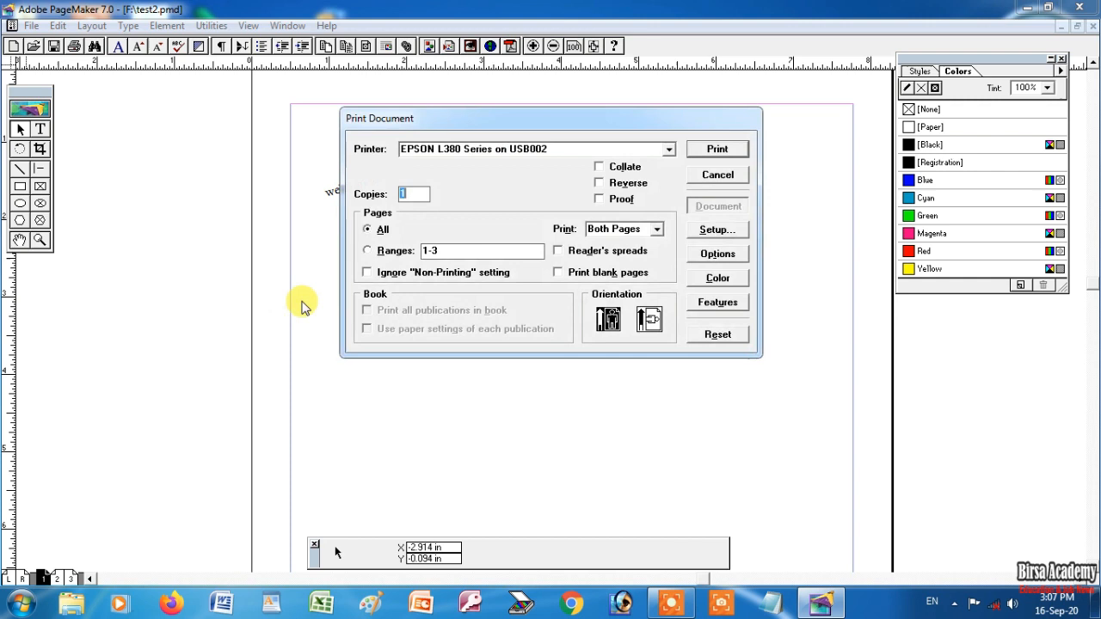
click(567, 153)
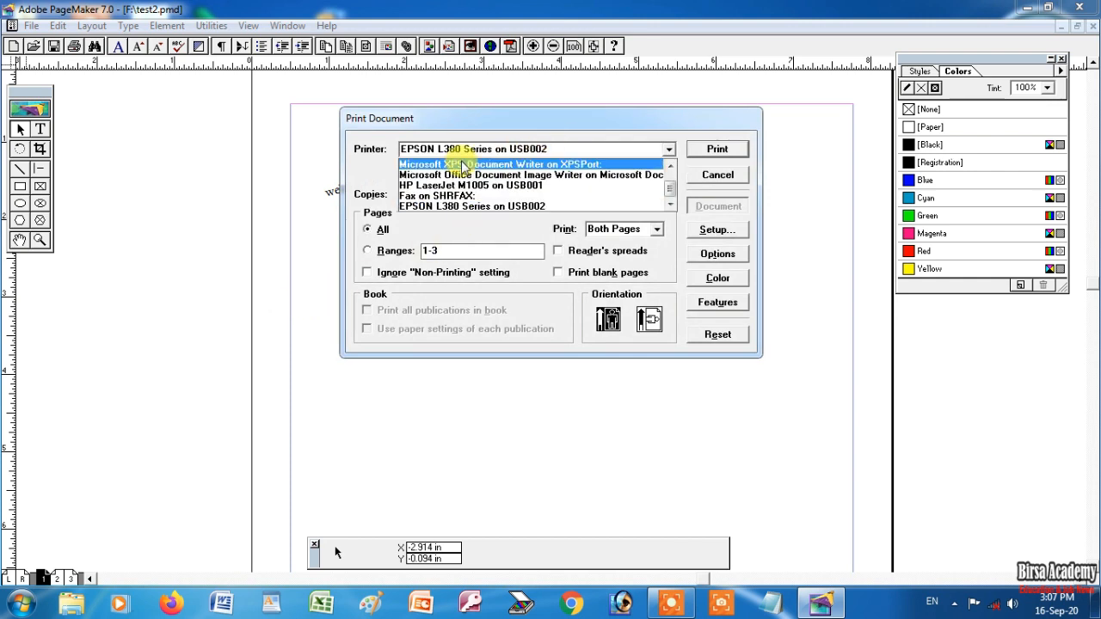
click(463, 208)
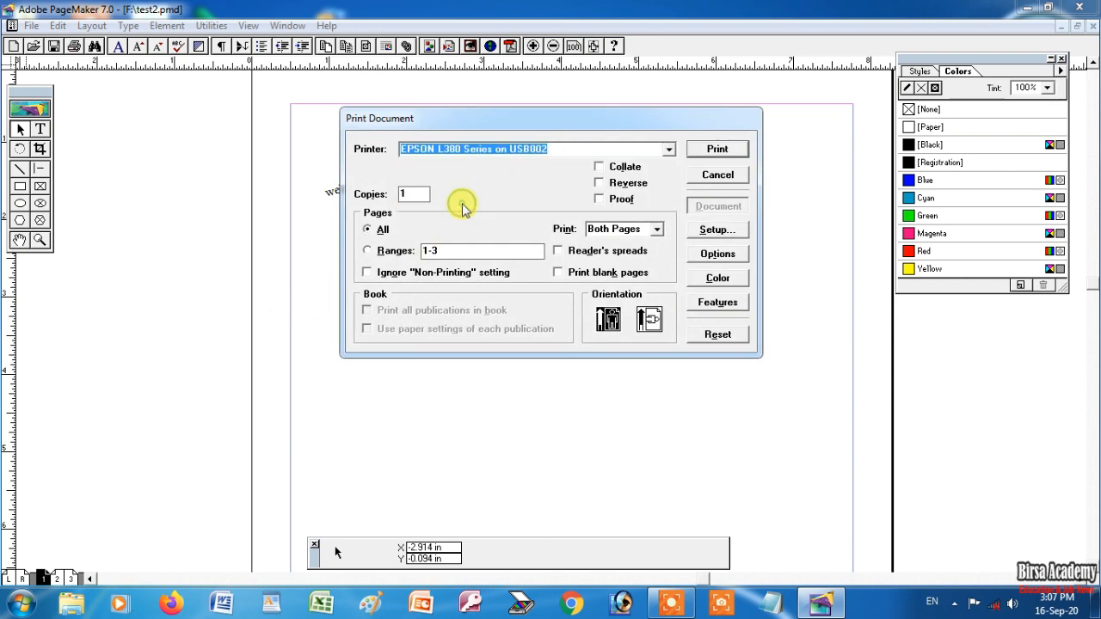
double_click(411, 194)
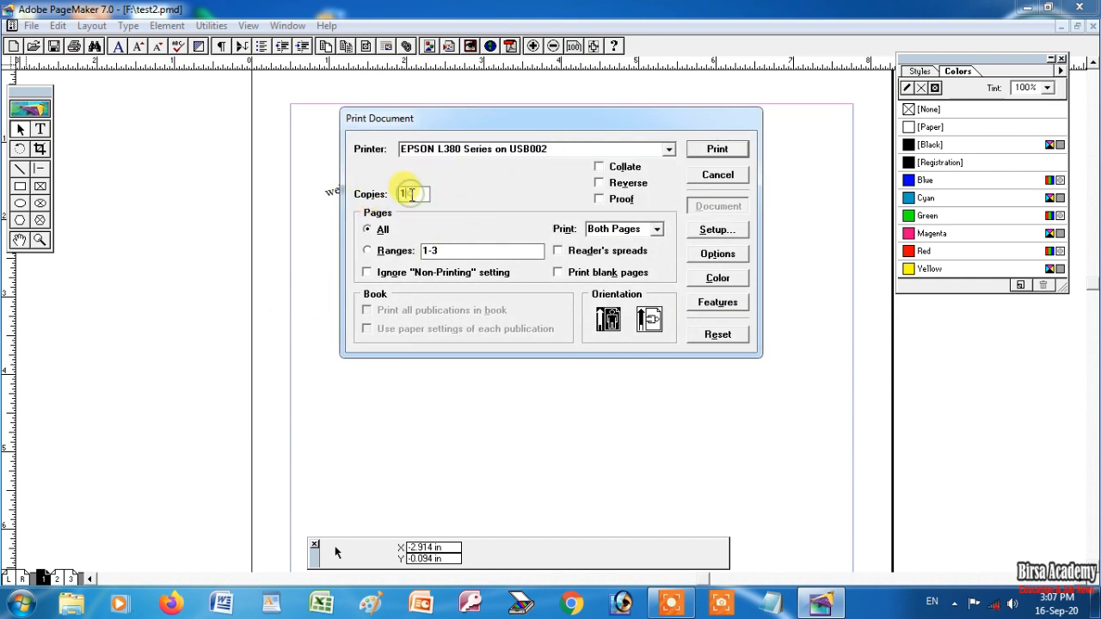
click(368, 252)
click(459, 251)
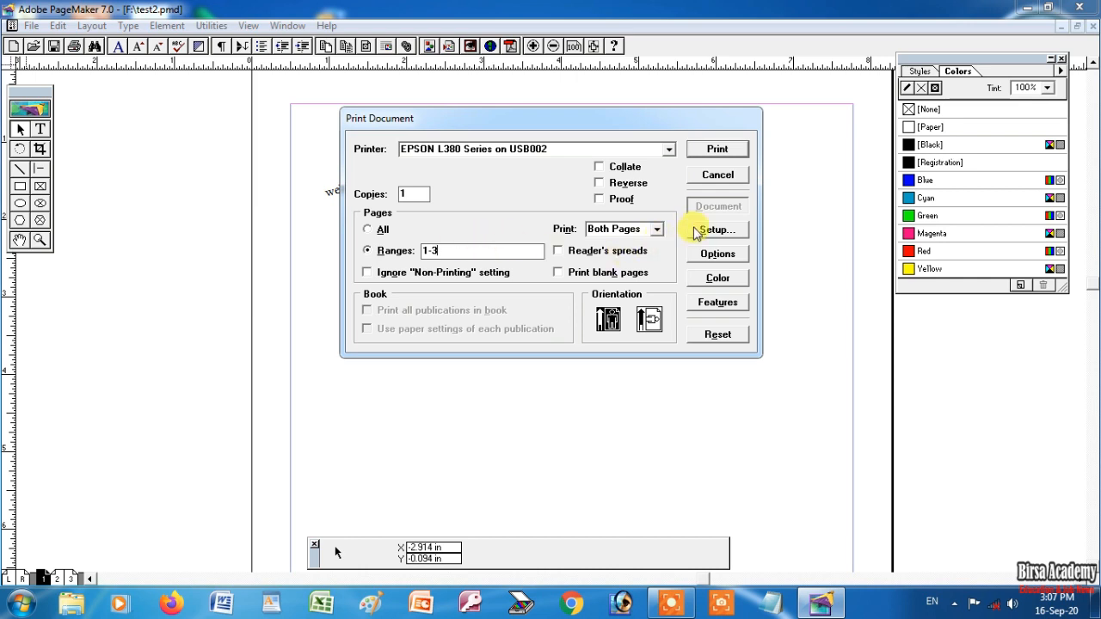
click(723, 255)
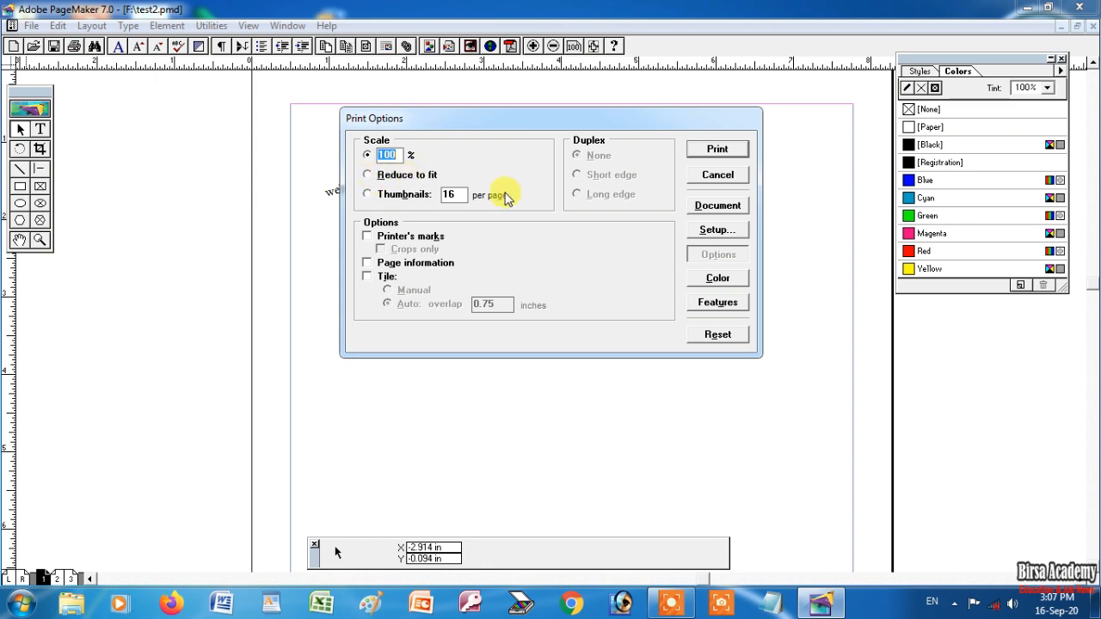
click(720, 175)
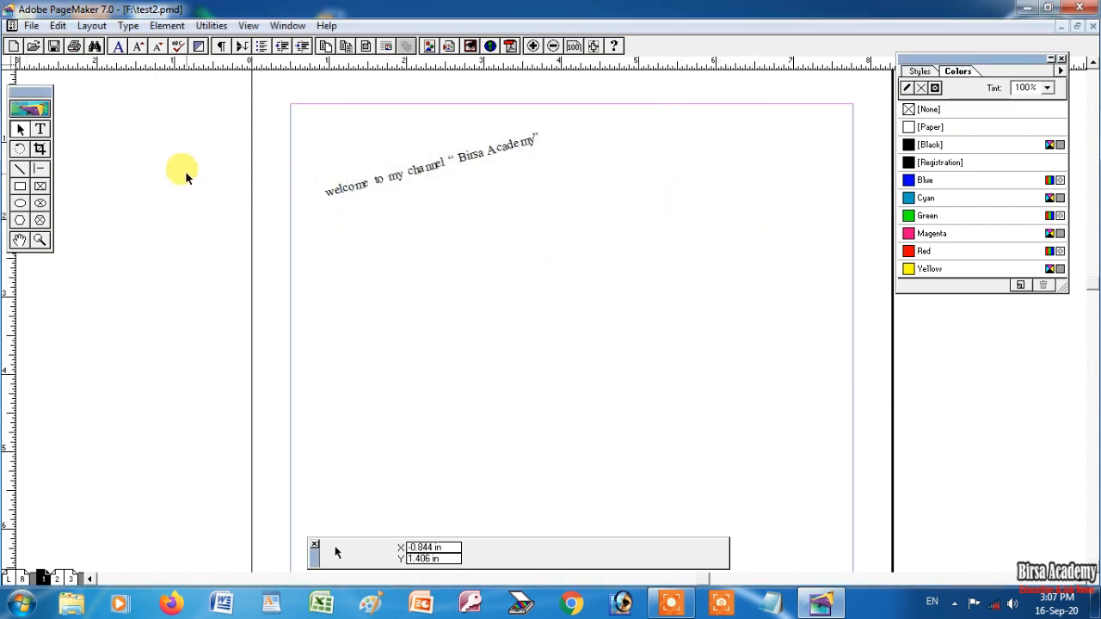
click(31, 25)
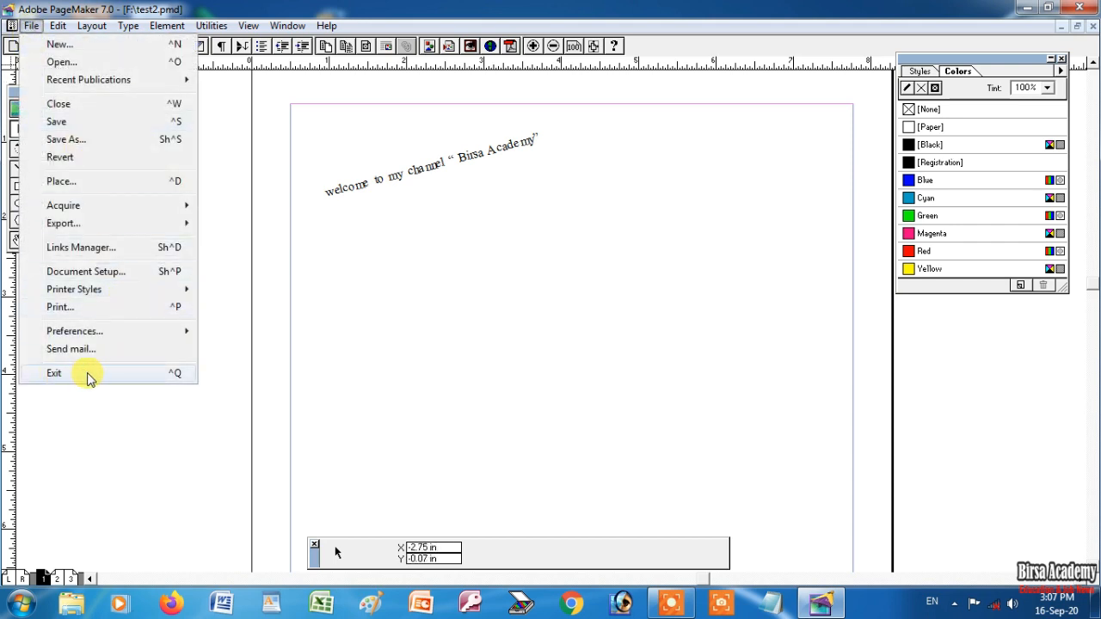
click(365, 267)
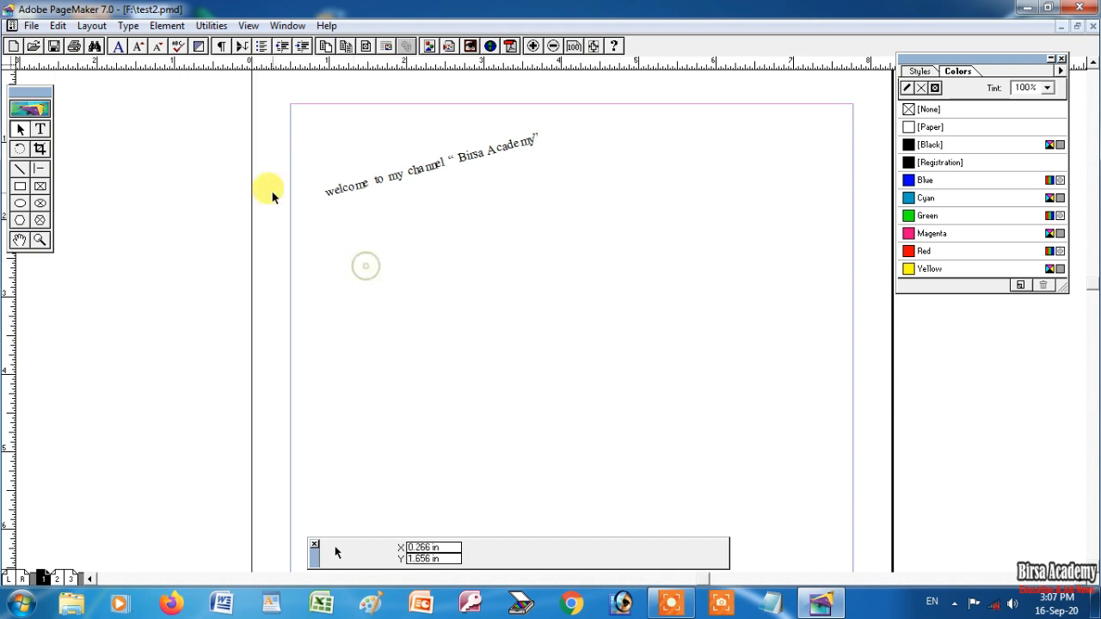
click(56, 25)
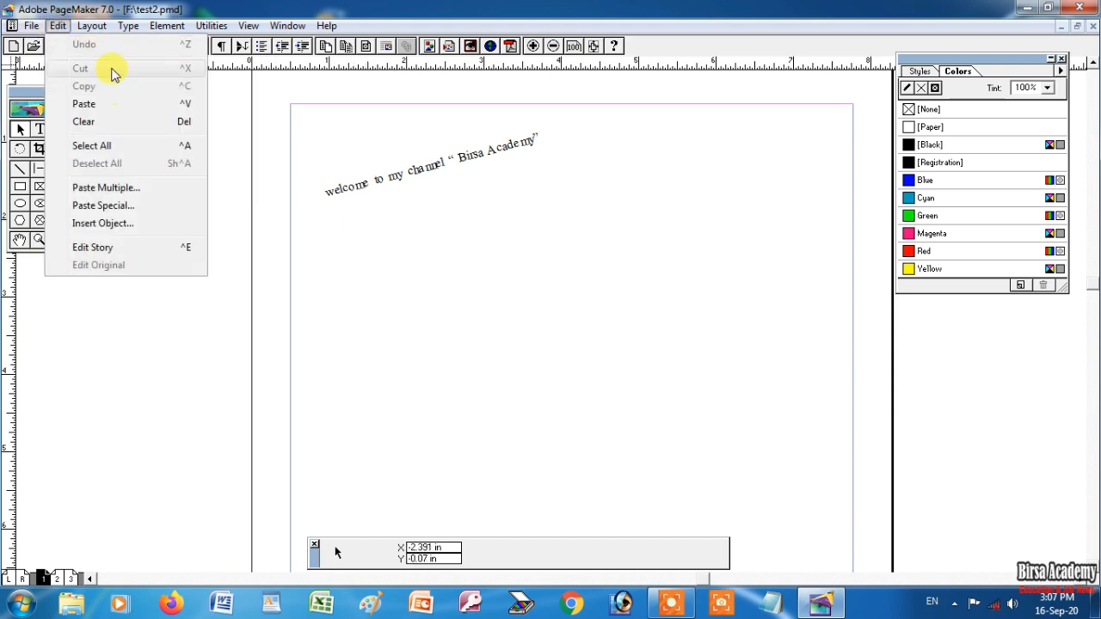
click(415, 213)
Step: Copy the slanted welcome text block, paste it, and move the duplicate below the original, centred at about X 2.86, Y 2.73 in
click(394, 177)
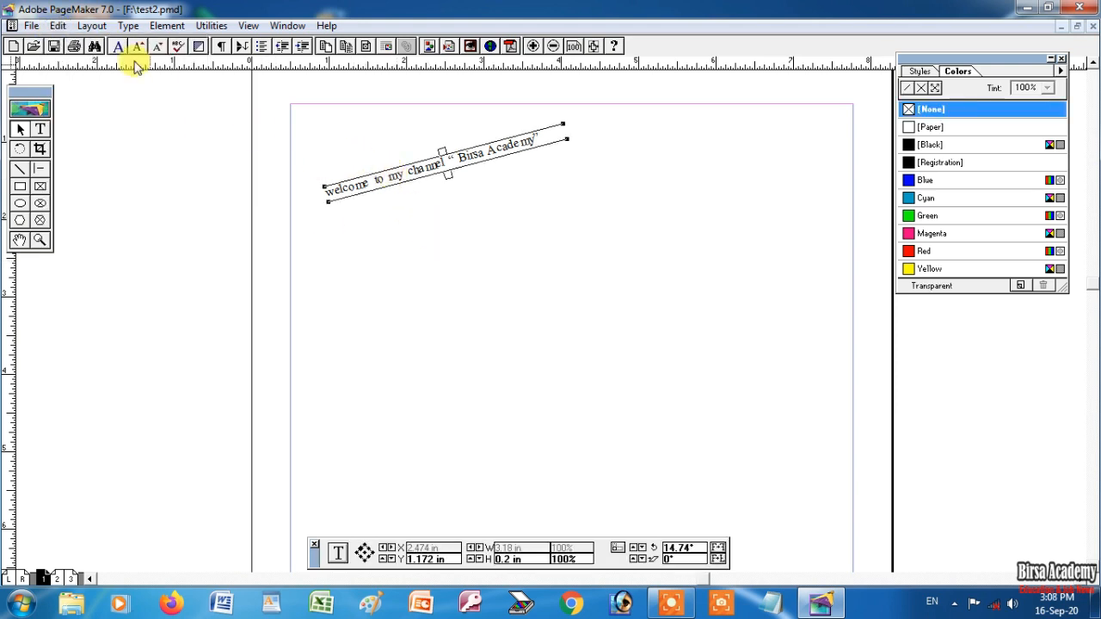
click(59, 28)
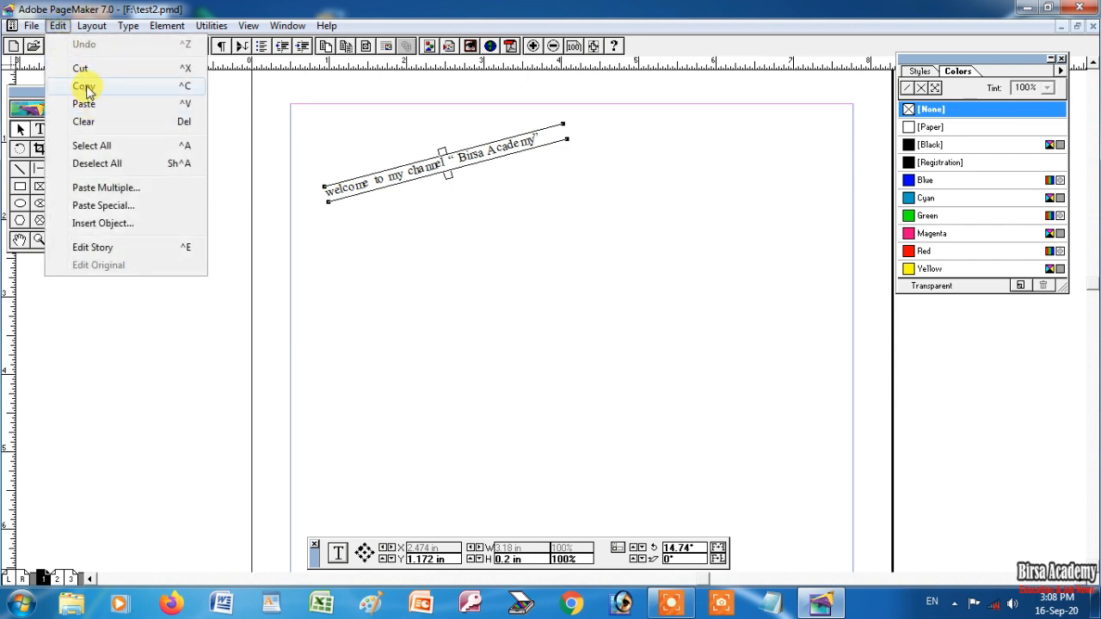
click(86, 88)
click(406, 255)
click(57, 26)
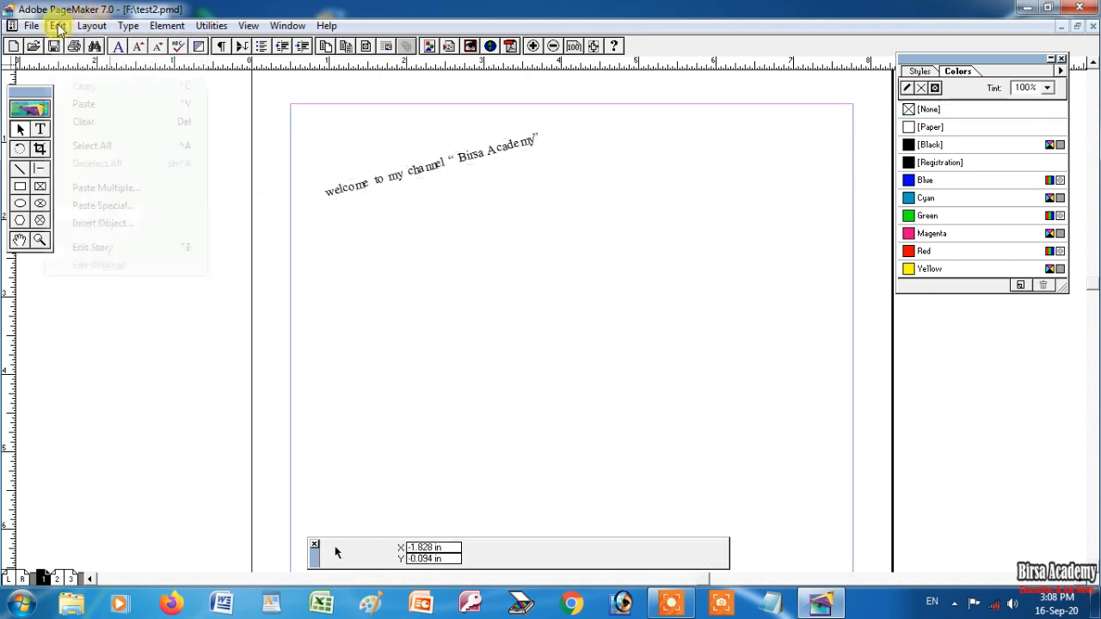
click(109, 106)
drag(378, 189, 398, 297)
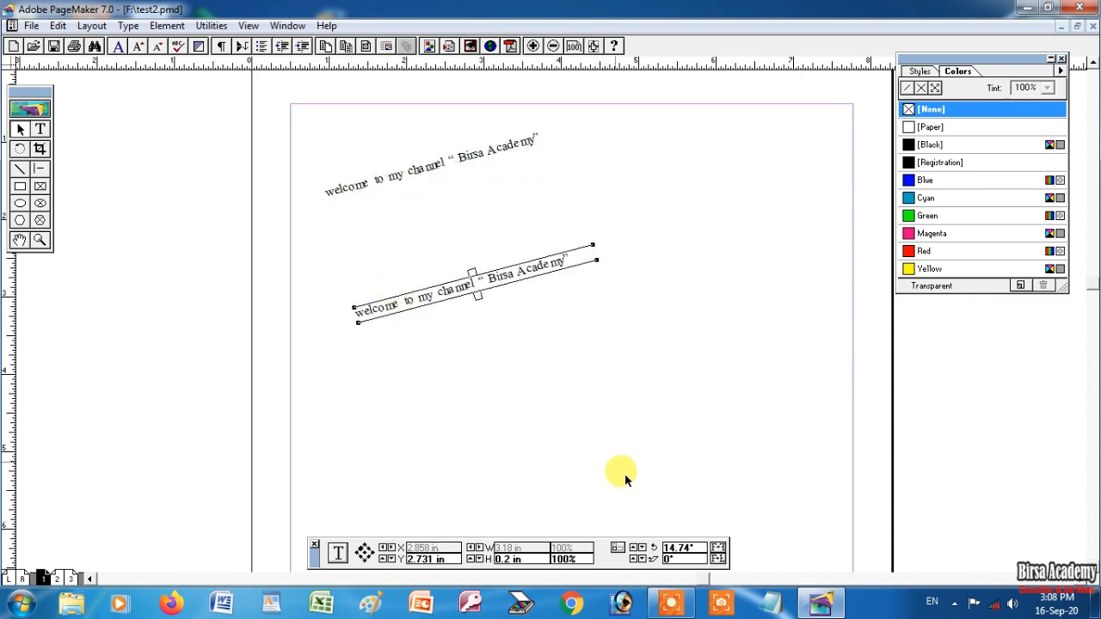
Step: Set the rotation of the duplicated welcome text to 0° and deselect it
drag(696, 547, 657, 548)
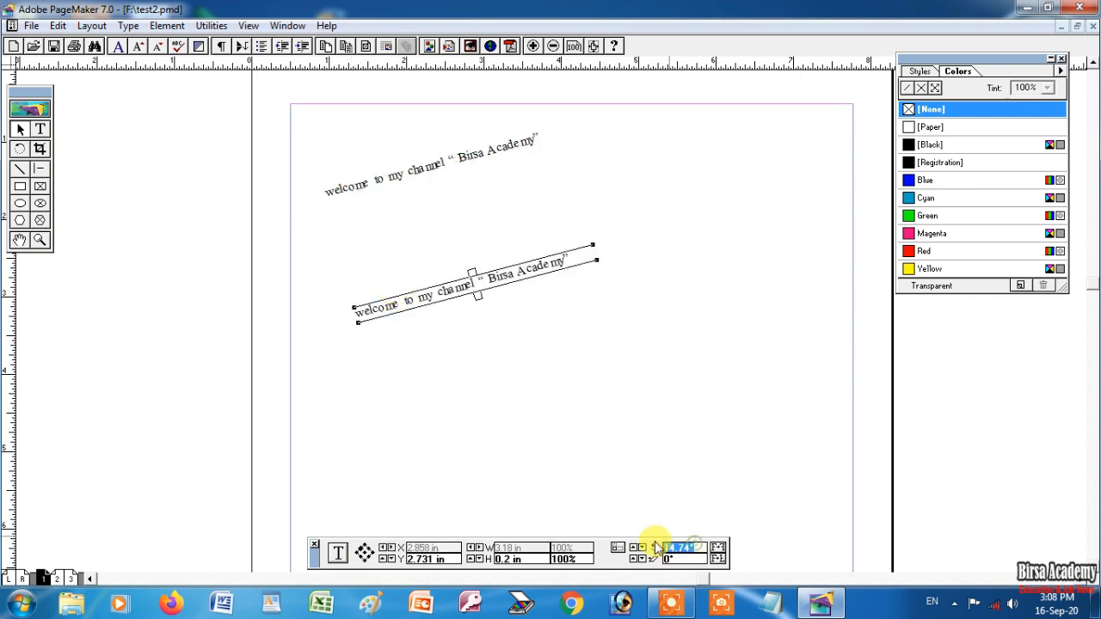
text(0)
key(Return)
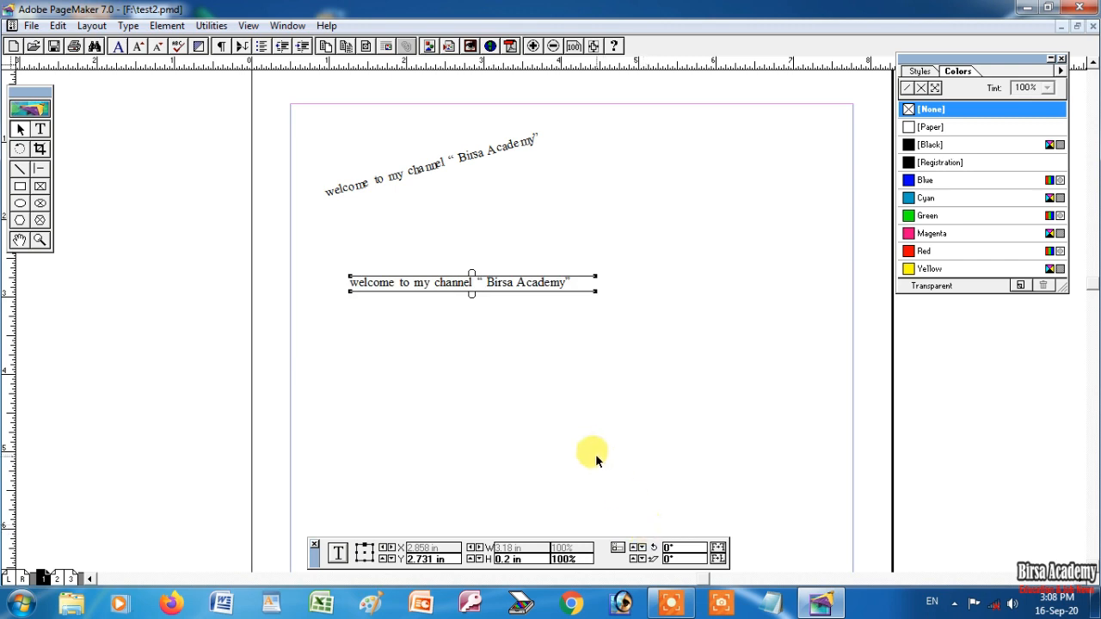
click(395, 241)
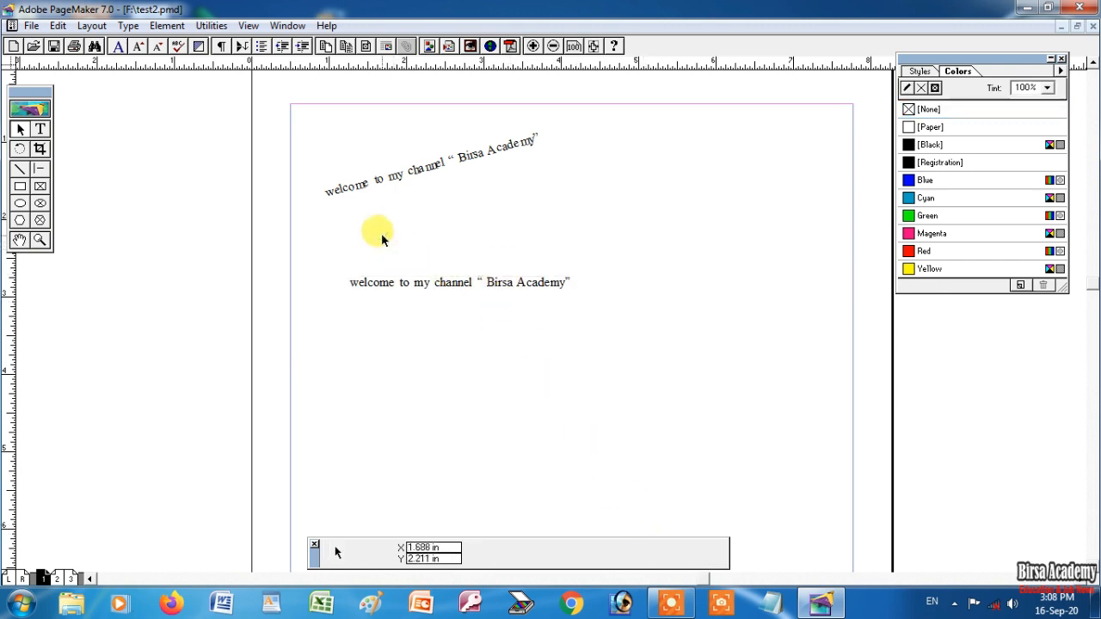
Step: Cut the slanted welcome text block and paste it back onto the page
click(58, 25)
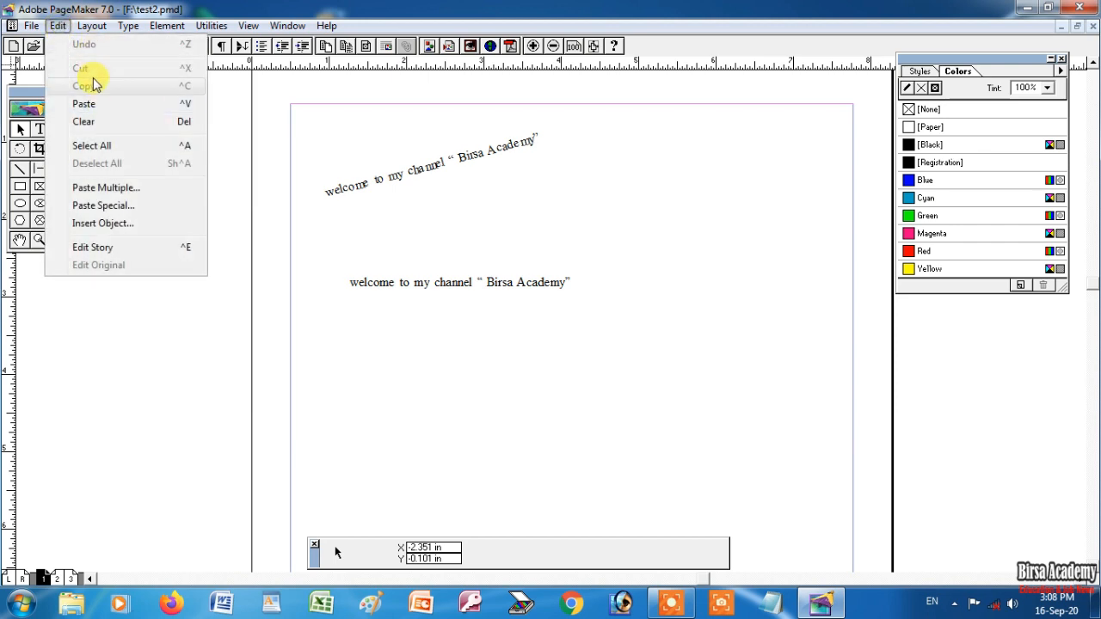
click(421, 172)
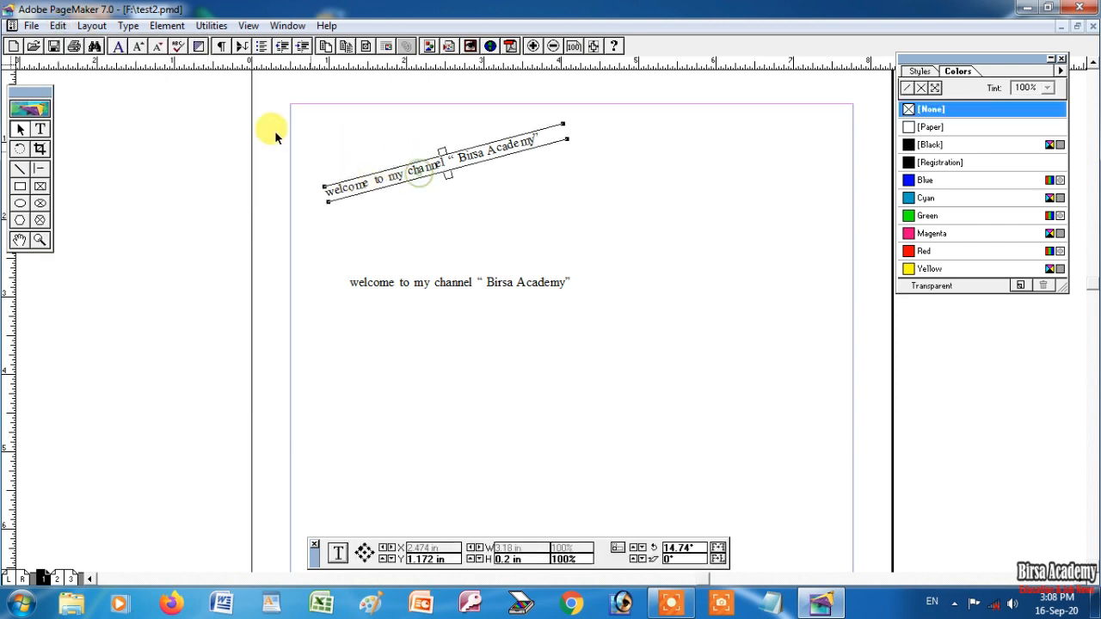
click(58, 26)
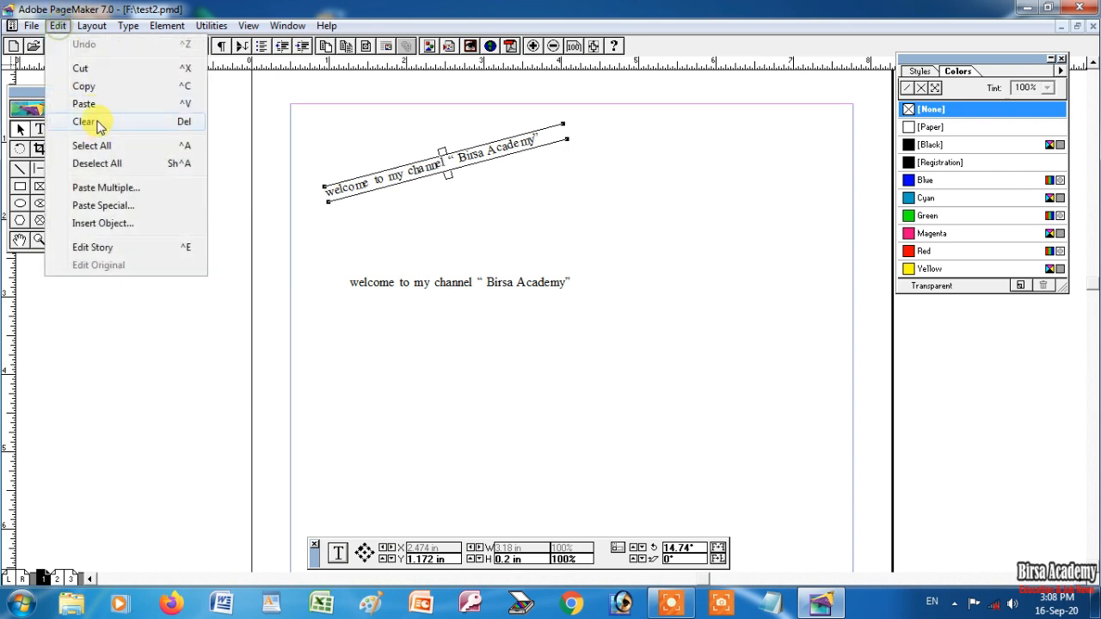
click(80, 69)
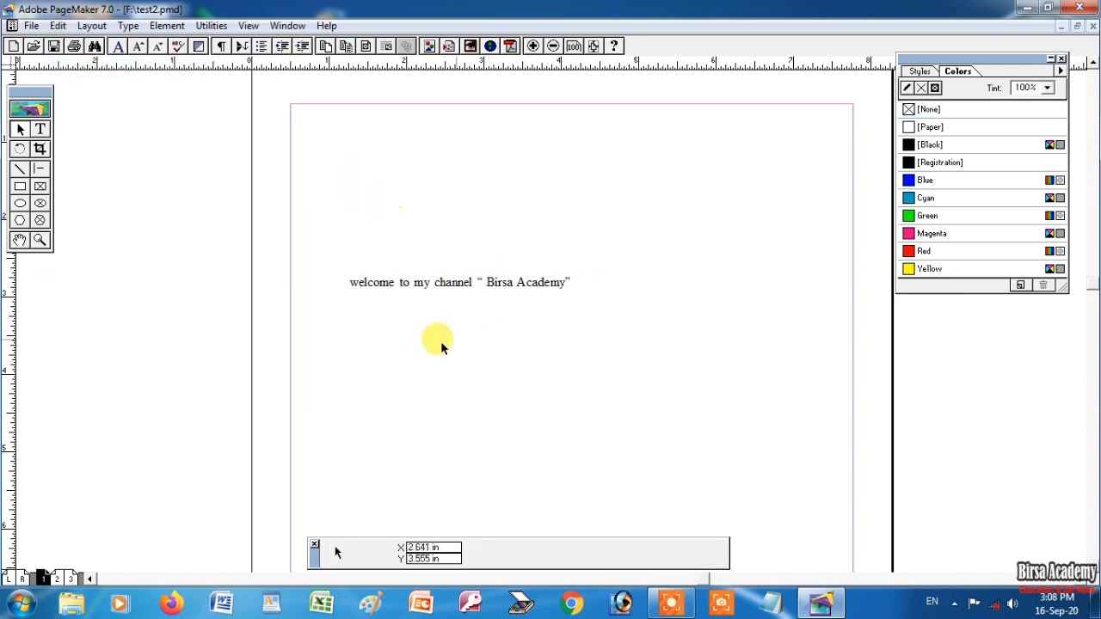
click(58, 26)
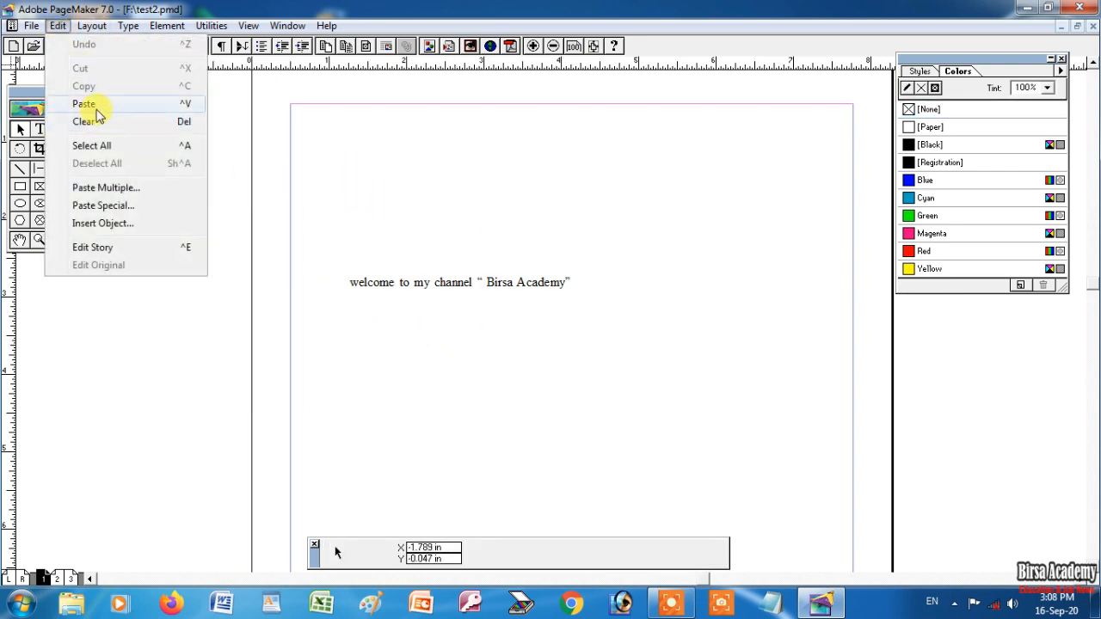
click(86, 104)
Step: Clear the pasted slanted welcome text block and select everything remaining on the page
click(58, 25)
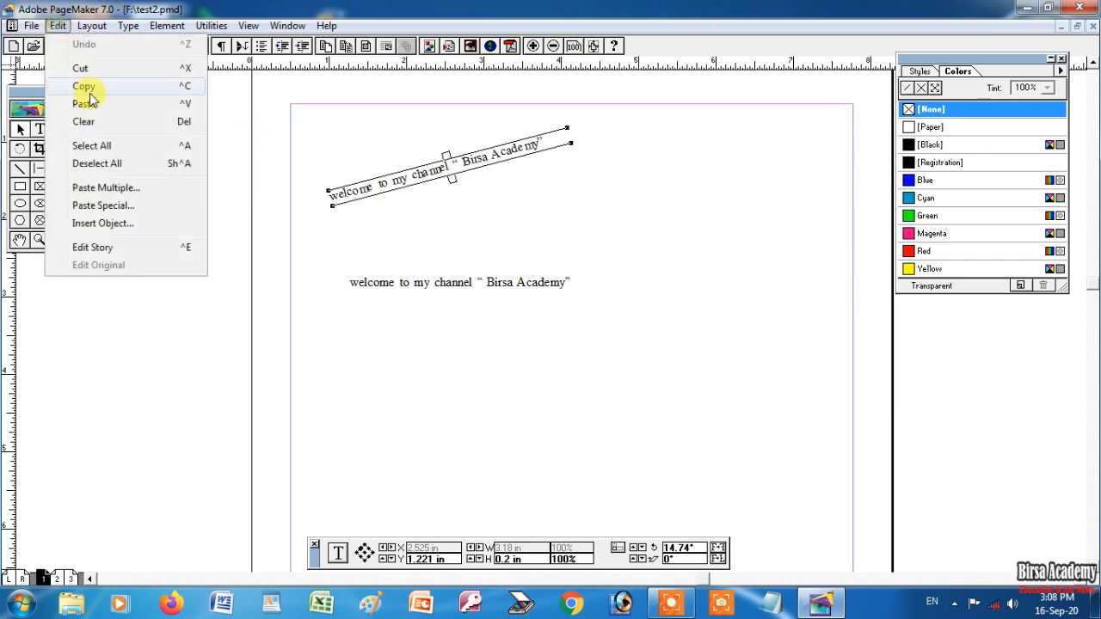
click(86, 121)
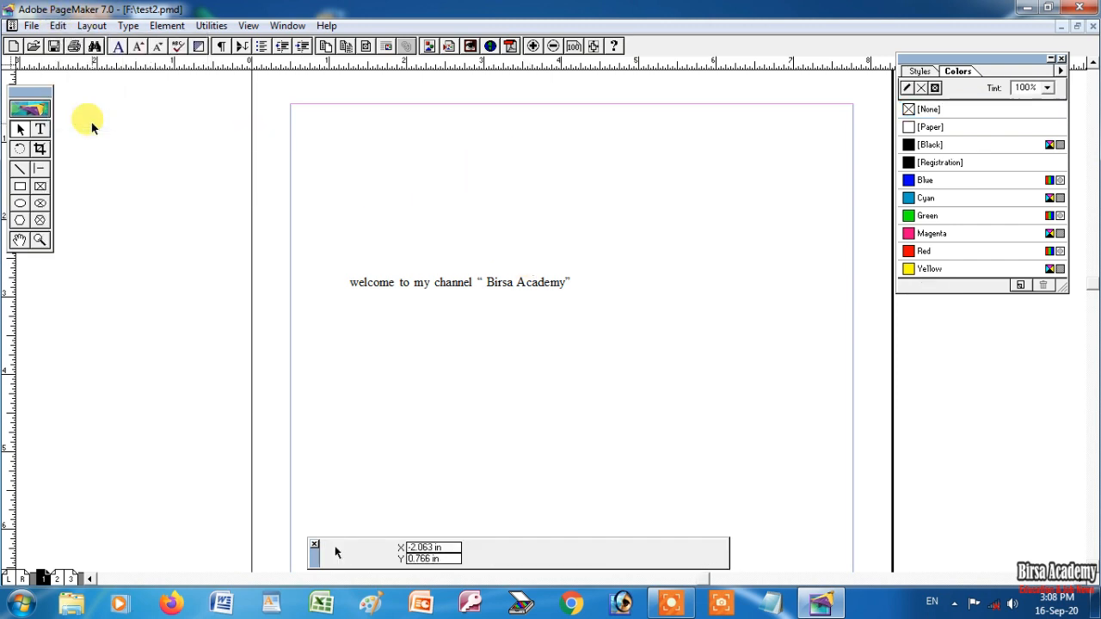
click(58, 26)
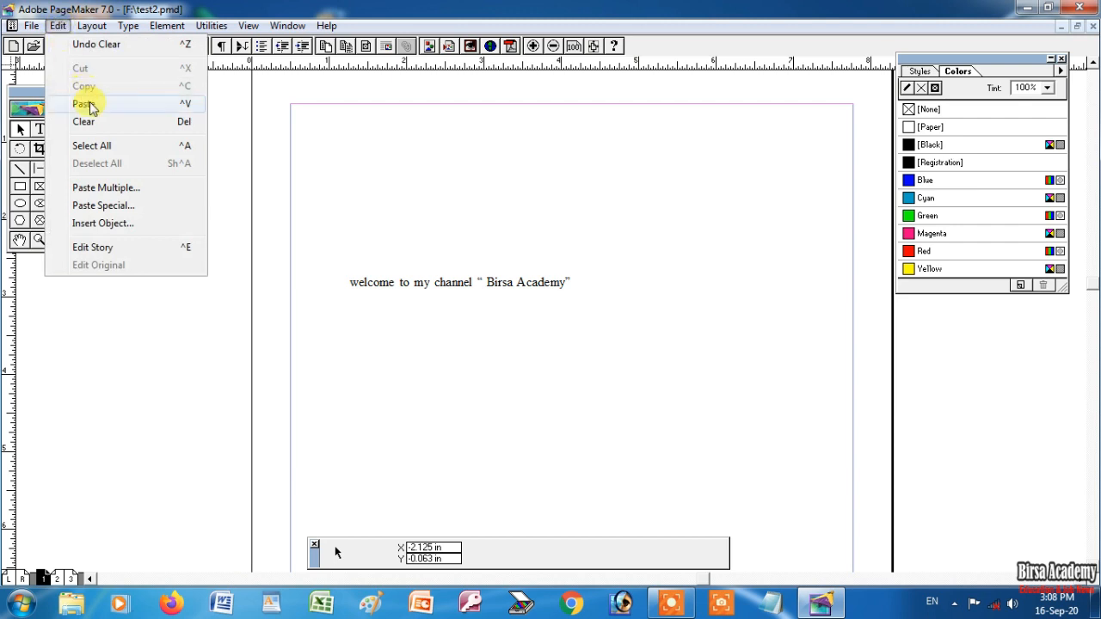
click(113, 144)
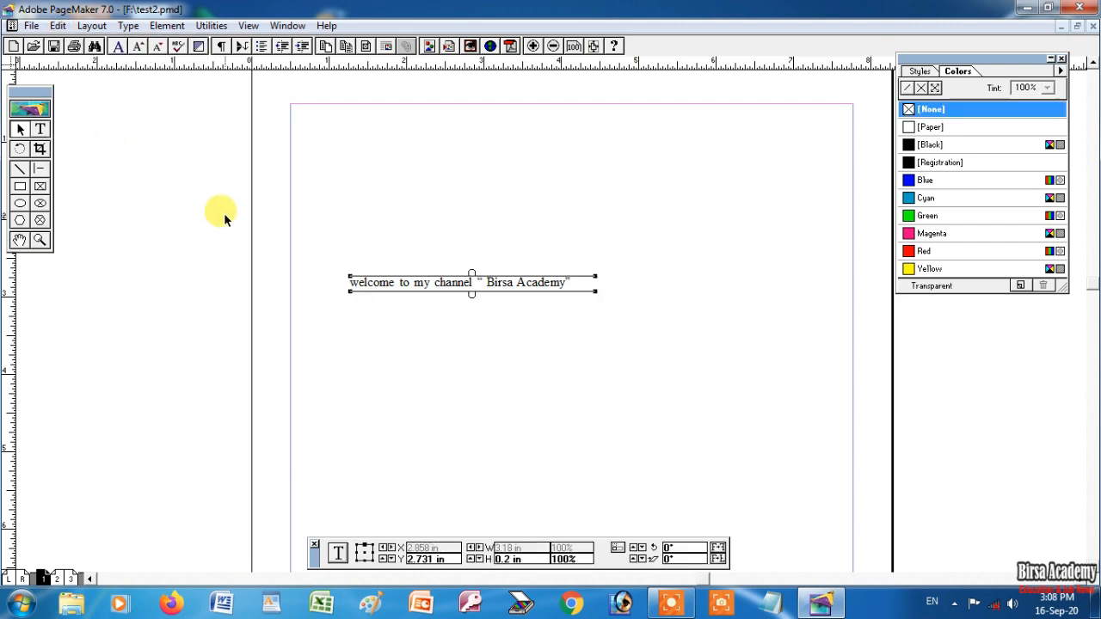
Step: Copy the horizontal welcome text, paste it, move the duplicate above the original near the page's upper margin, and deselect it
click(58, 26)
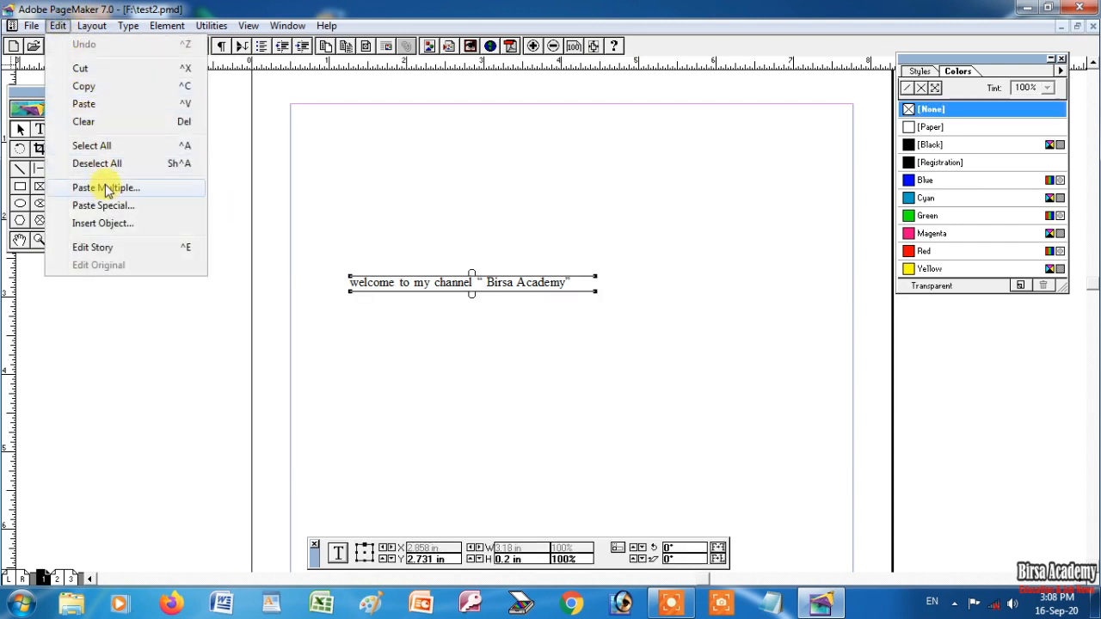
click(84, 86)
click(383, 183)
click(58, 25)
click(95, 103)
drag(493, 294, 480, 190)
click(414, 223)
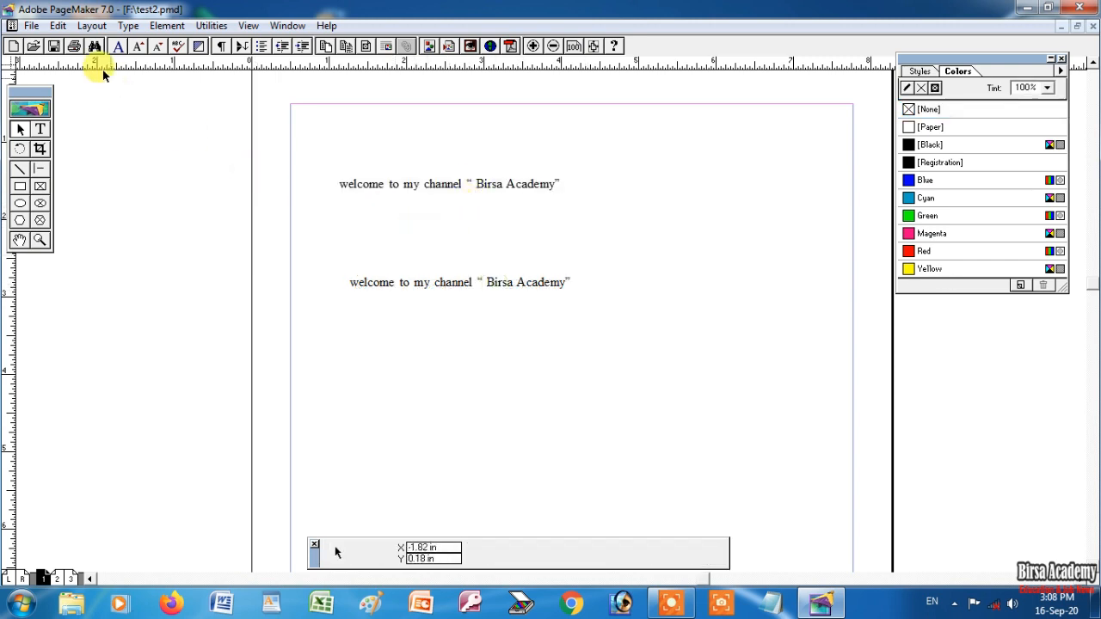
Step: Paste multiple copies of the welcome text: 5 copies with 0.5 in horizontal and 0.5 in vertical offset
click(58, 25)
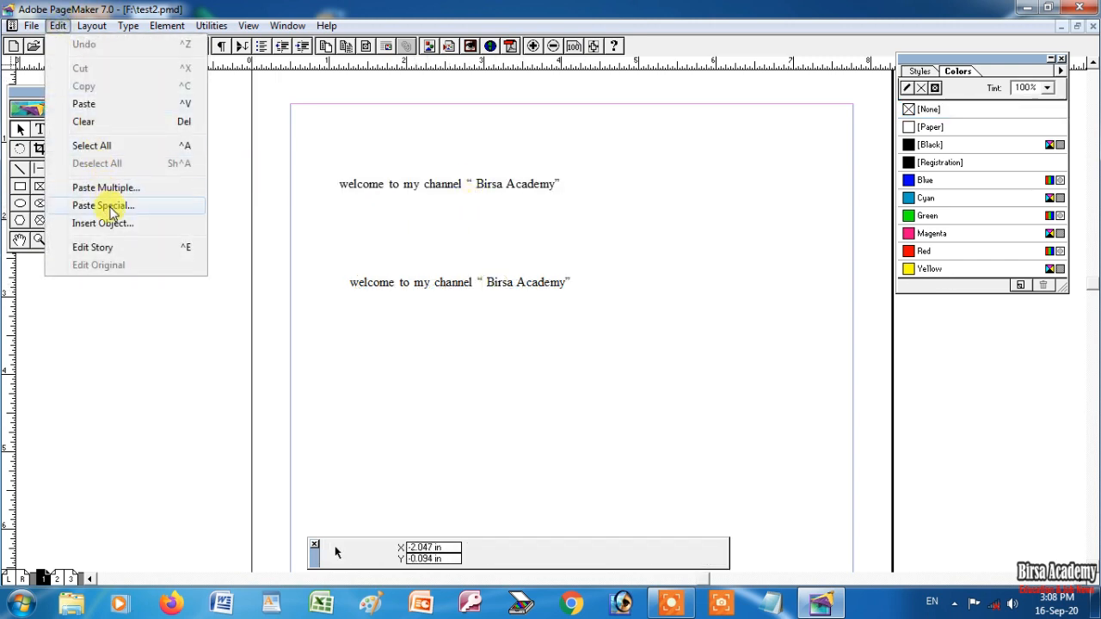
click(103, 187)
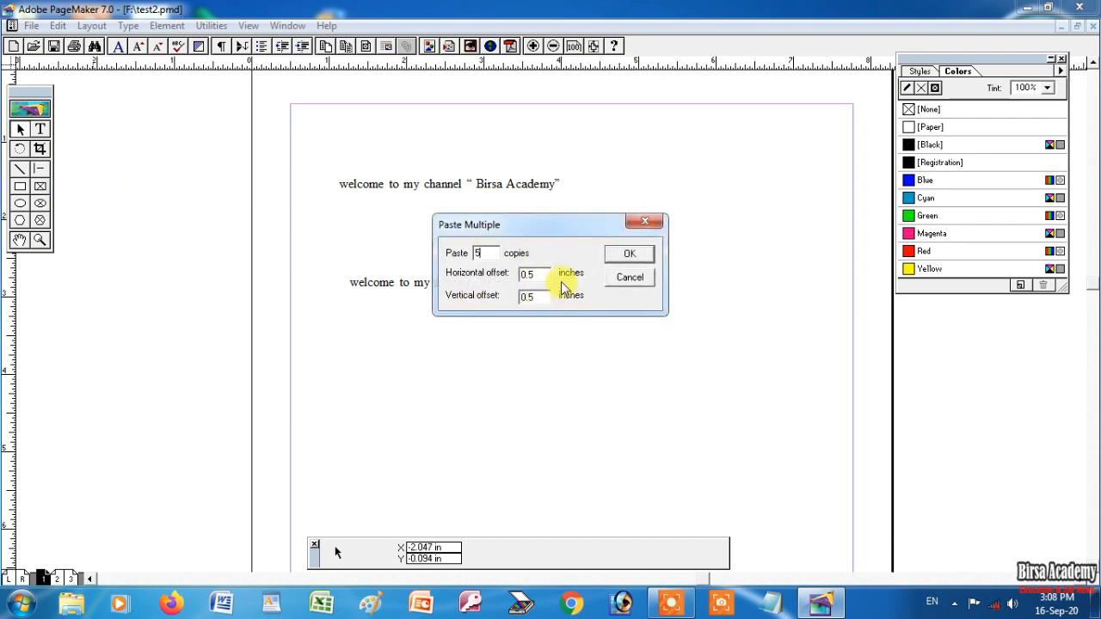
click(631, 254)
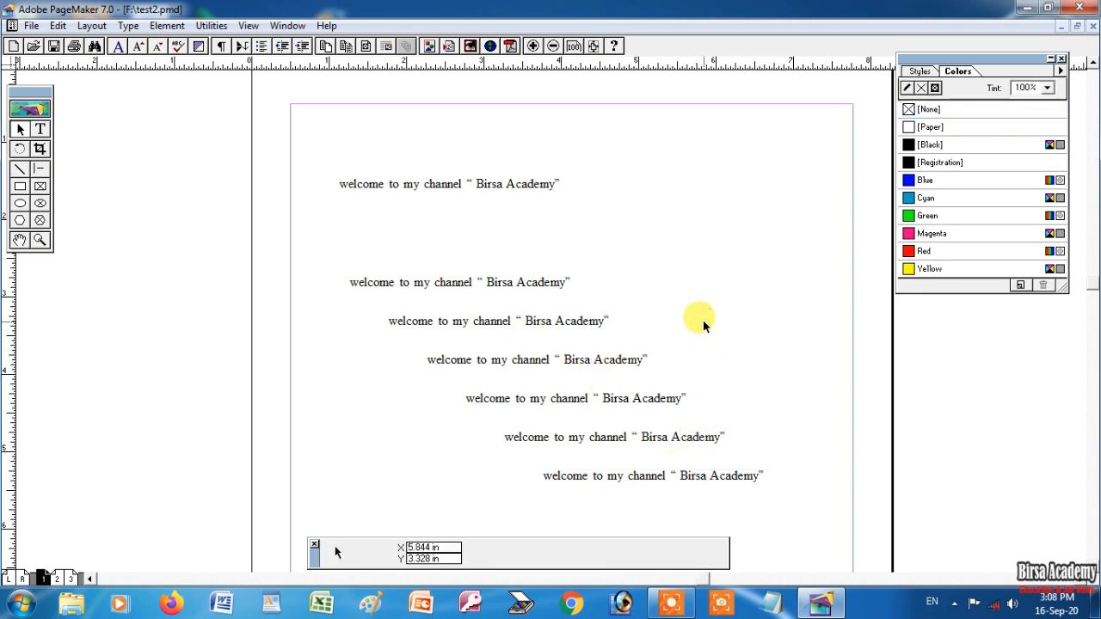
Step: Paste the copied welcome text with Paste Special in Rich Text Format
click(57, 26)
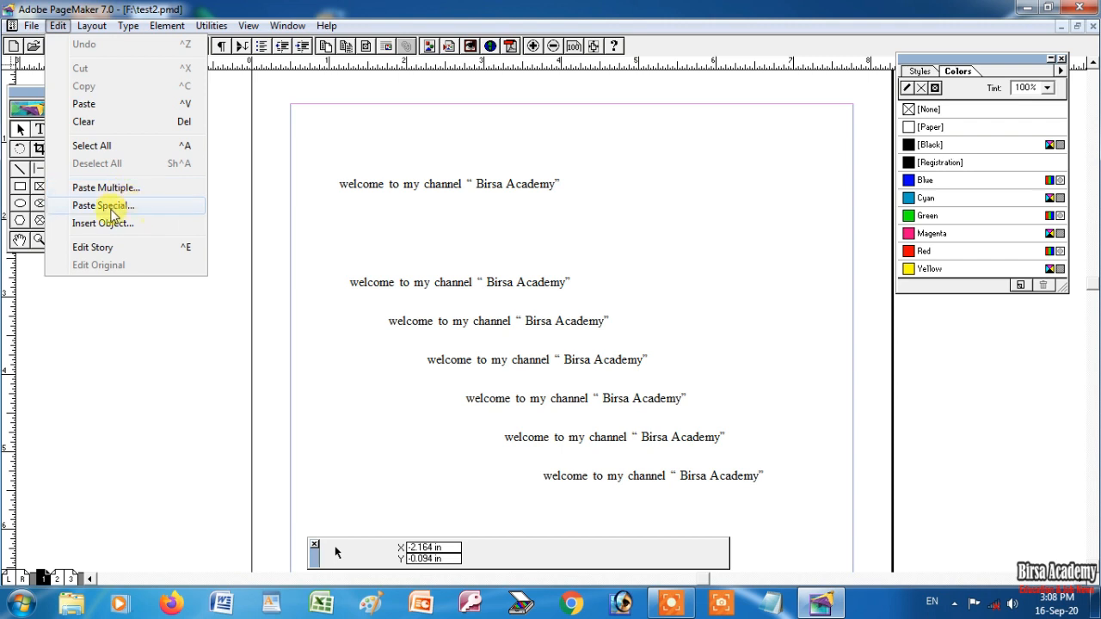
click(103, 208)
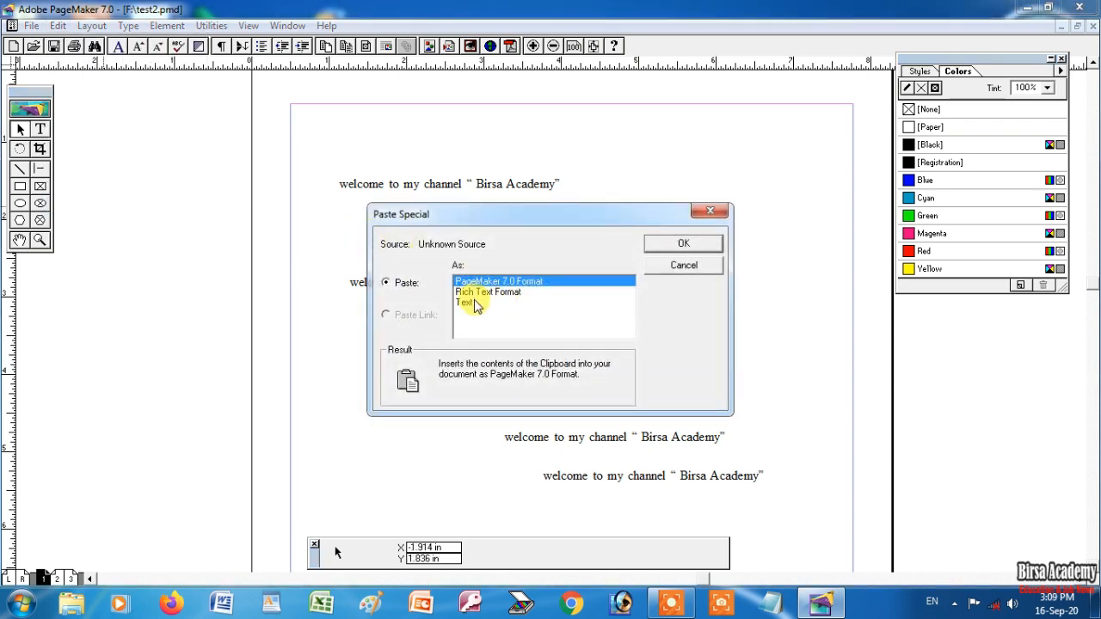
click(473, 303)
click(484, 293)
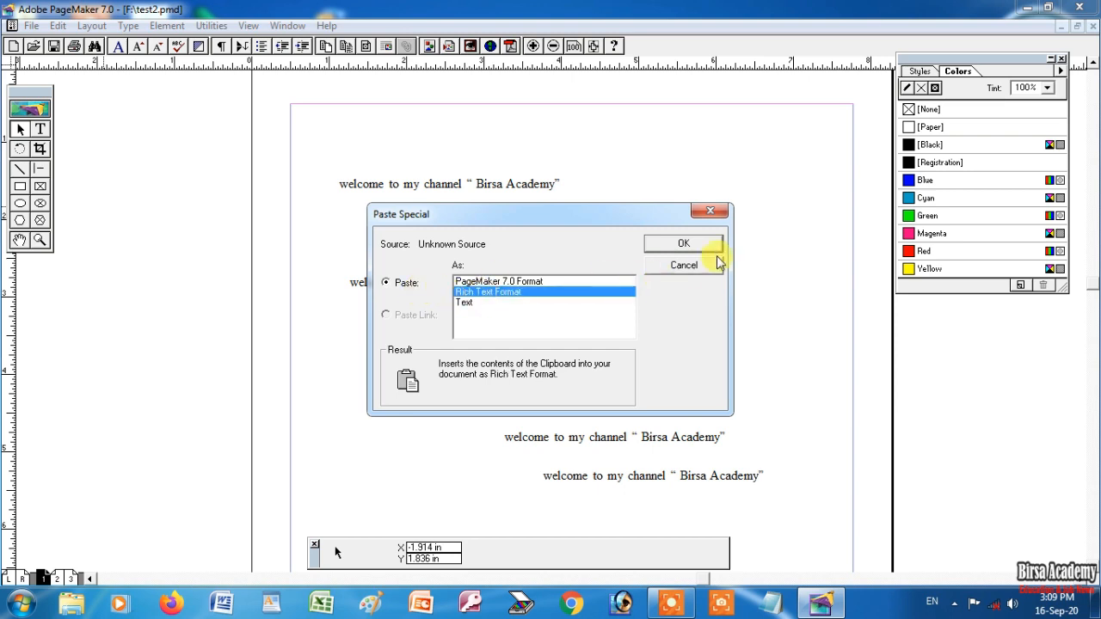
click(684, 243)
Step: Move the newly pasted text block directly below the uppermost welcome line, narrow its width, and deselect it
drag(478, 93, 507, 227)
drag(863, 224, 534, 233)
click(588, 238)
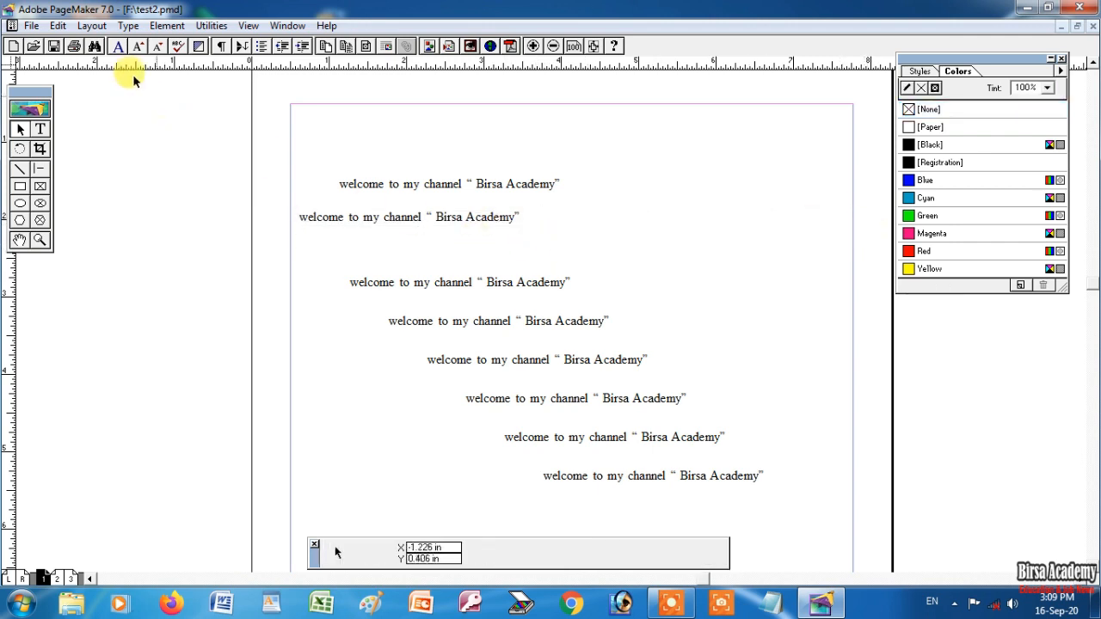
Step: Look through the object types for Insert Object, including Bitmap Image and Adobe Photoshop Image, and cancel without inserting anything
click(57, 25)
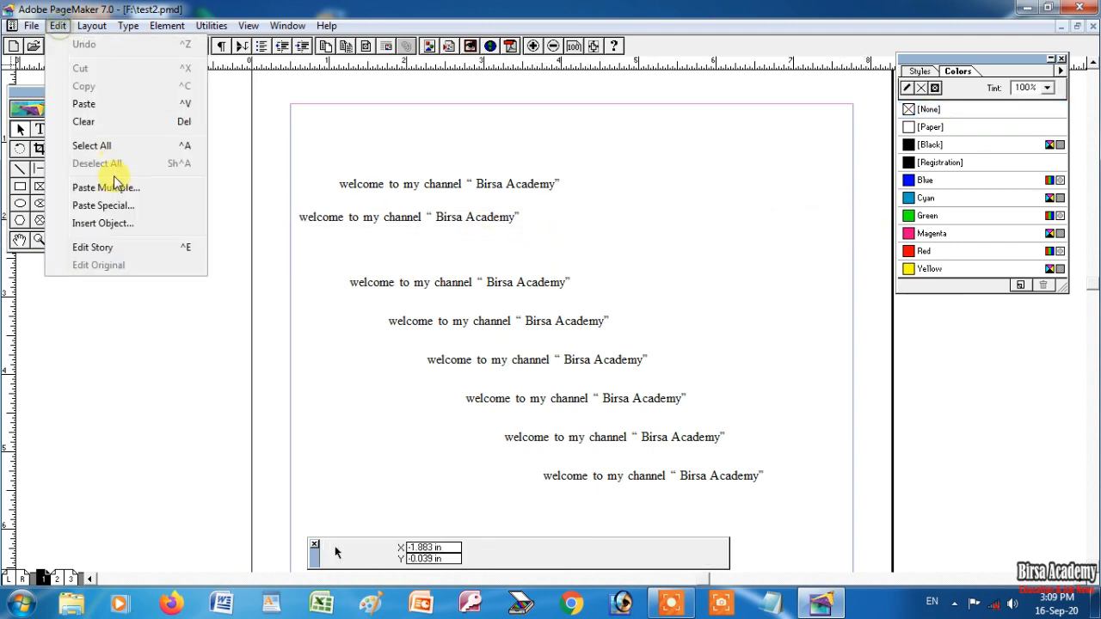
click(103, 223)
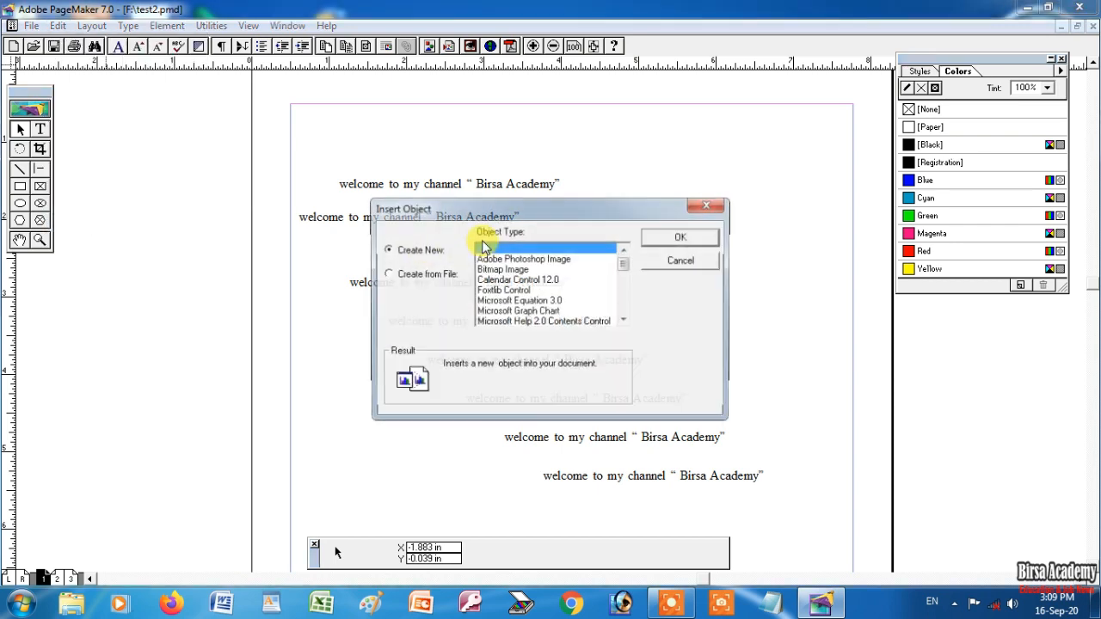
mouse_move(622, 262)
mouse_down()
mouse_move(625, 307)
mouse_move(621, 262)
mouse_up()
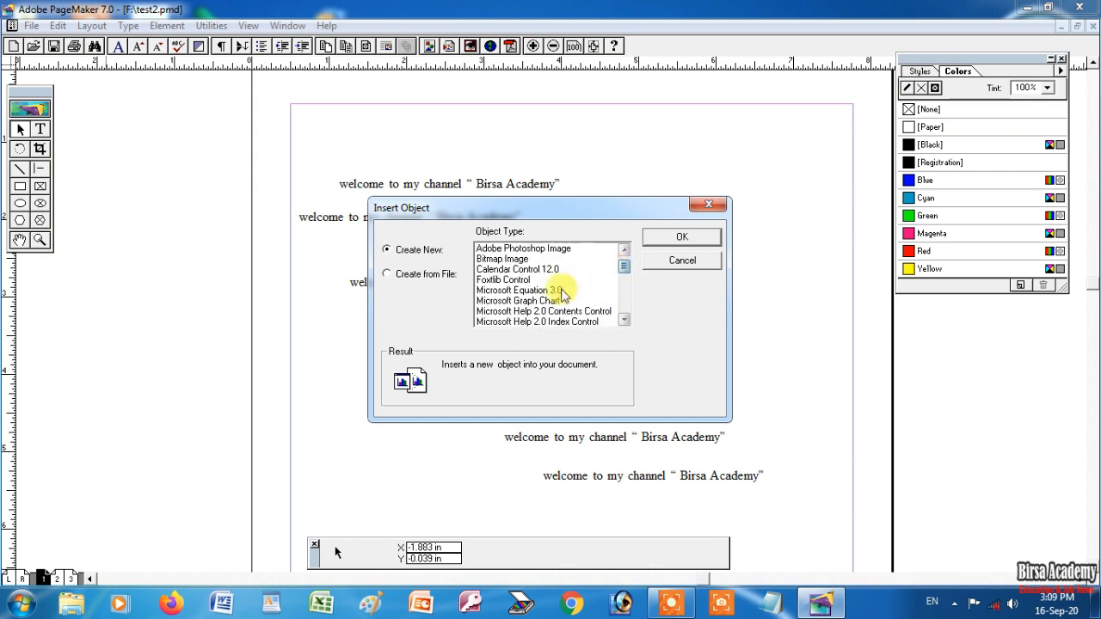
click(506, 258)
click(559, 248)
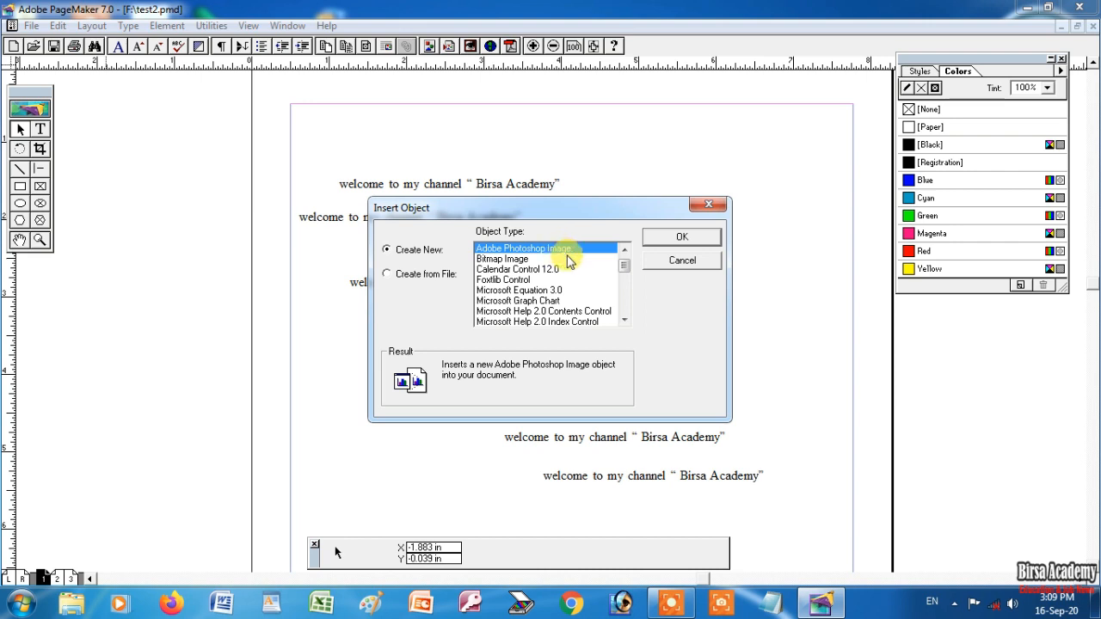
click(672, 262)
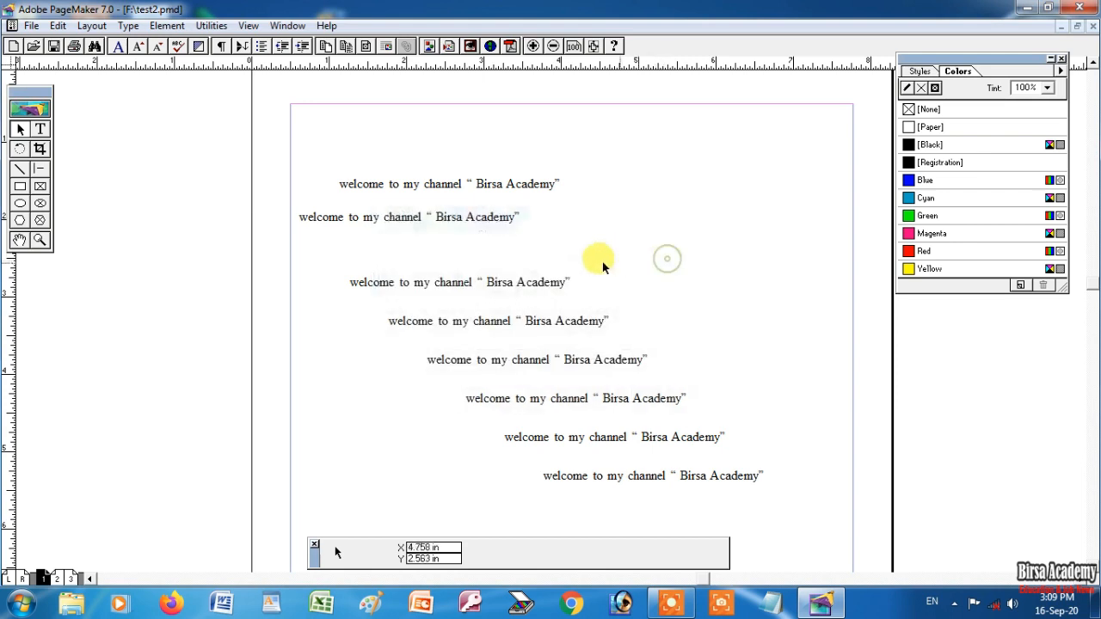
Step: Look over the layout commands and go to the spread of pages 2 and 3
click(91, 26)
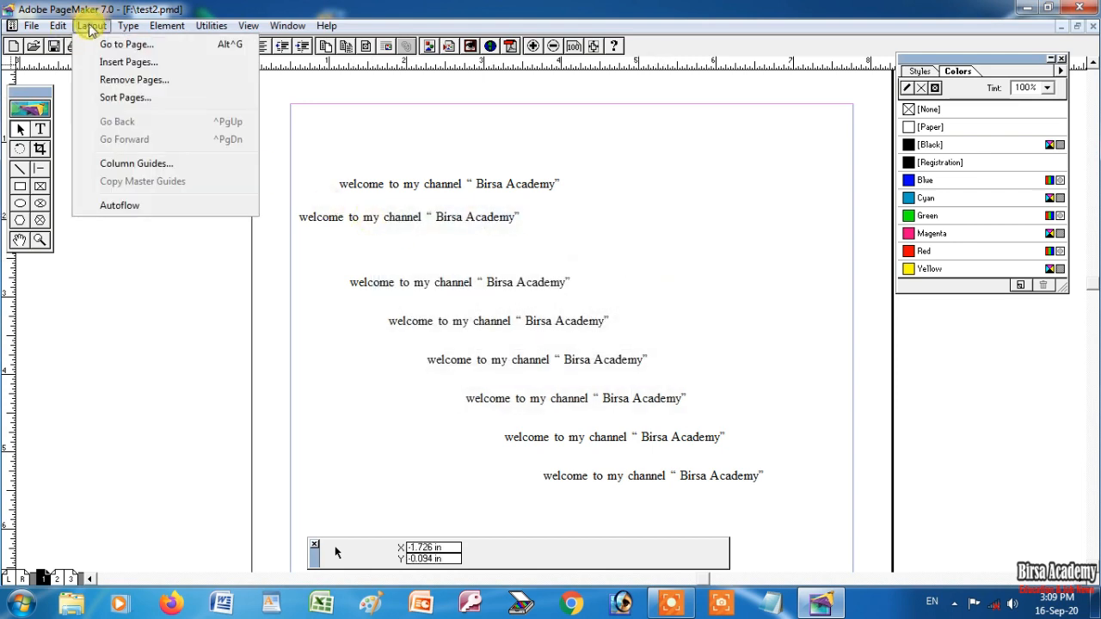
click(318, 399)
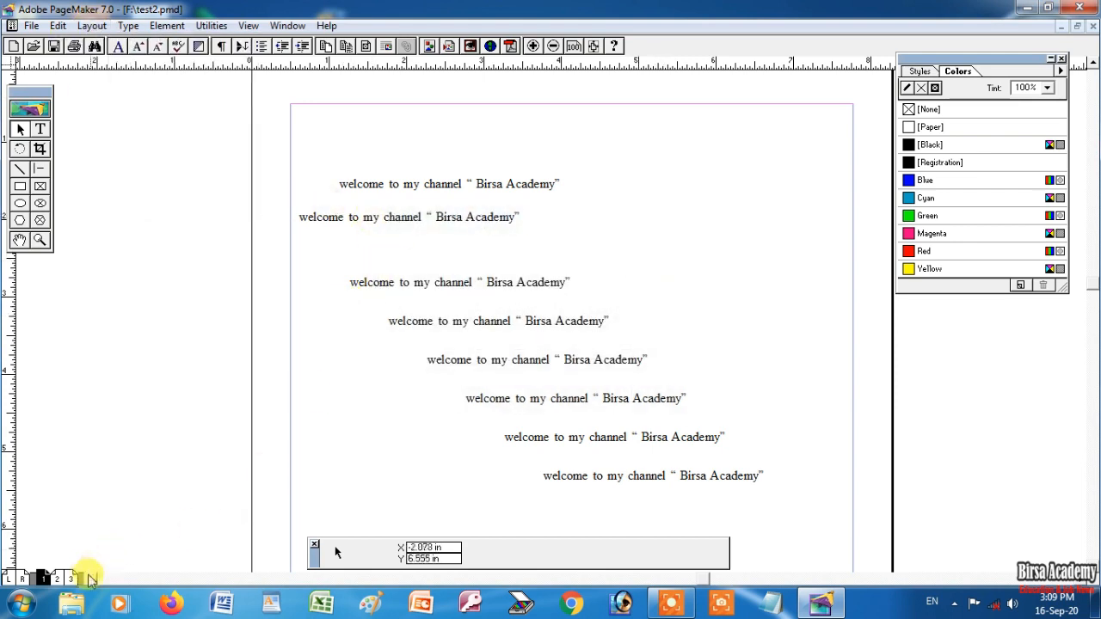
click(93, 29)
click(68, 580)
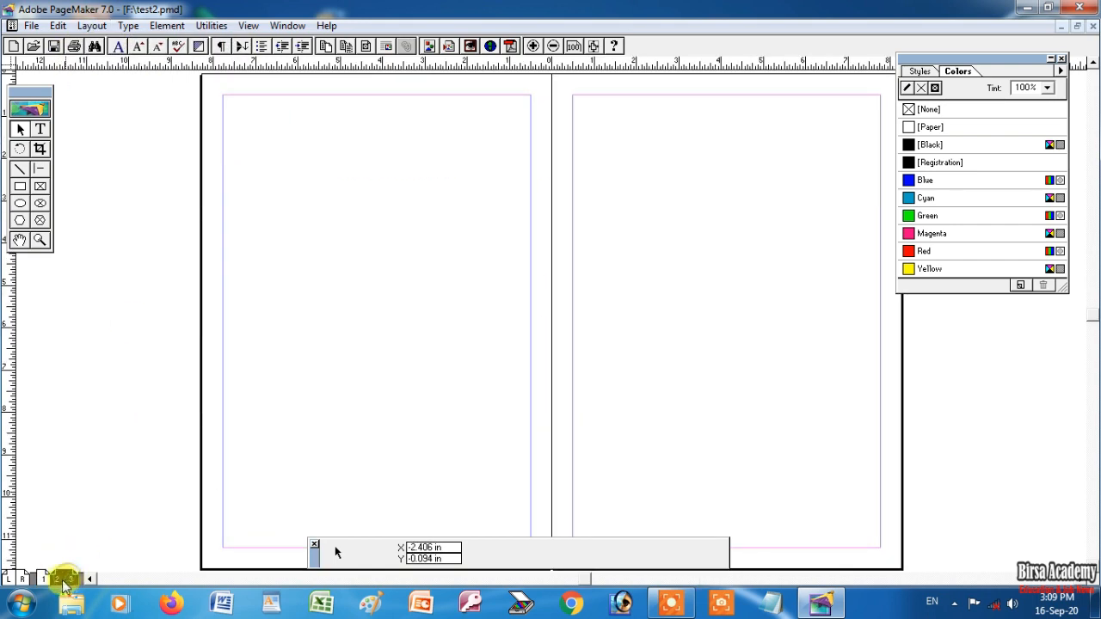
Step: Insert 2 pages before the current page, based on the Document Master
click(89, 27)
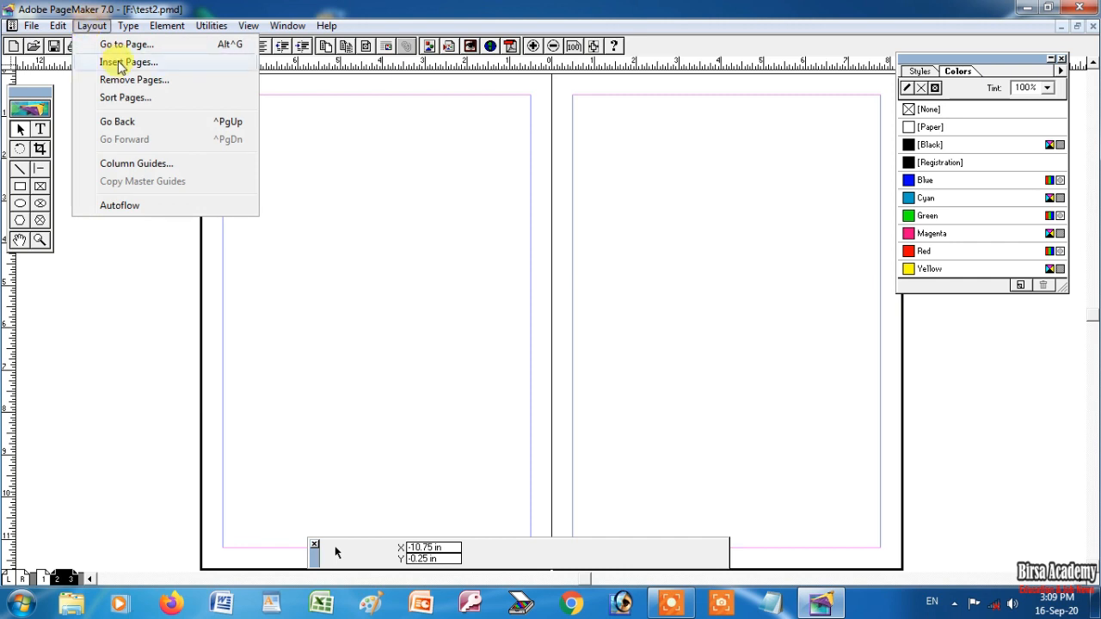
click(111, 61)
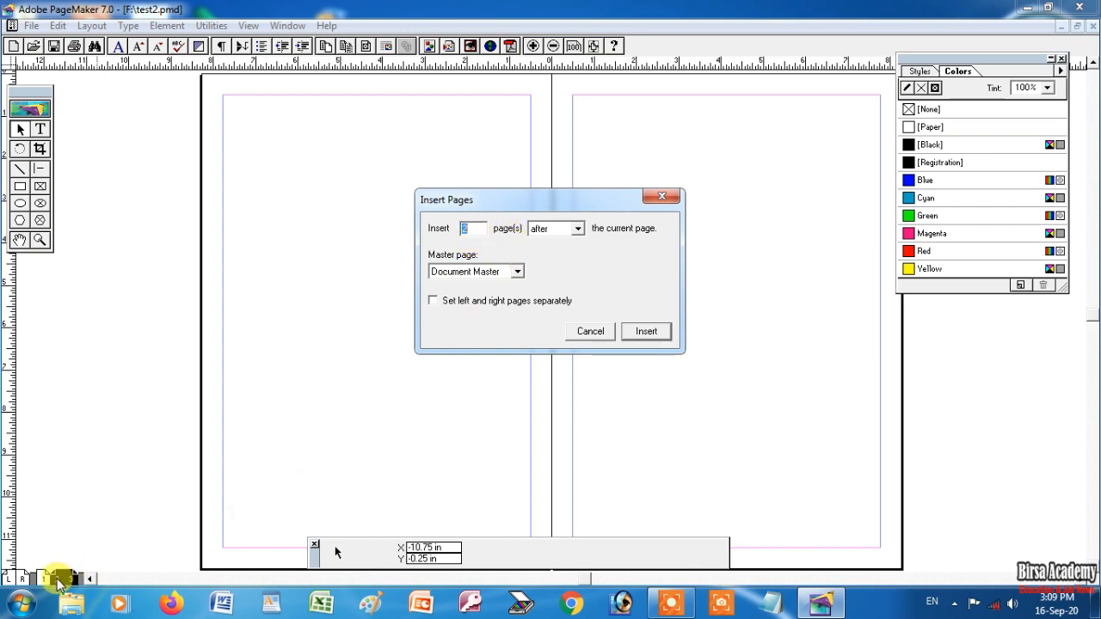
click(566, 230)
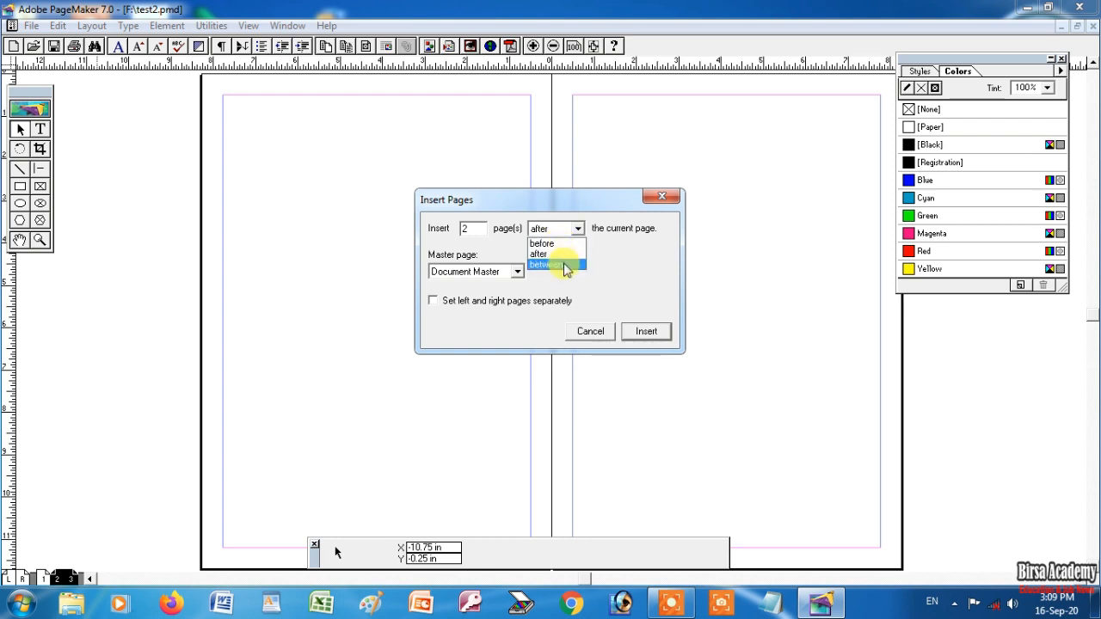
click(567, 269)
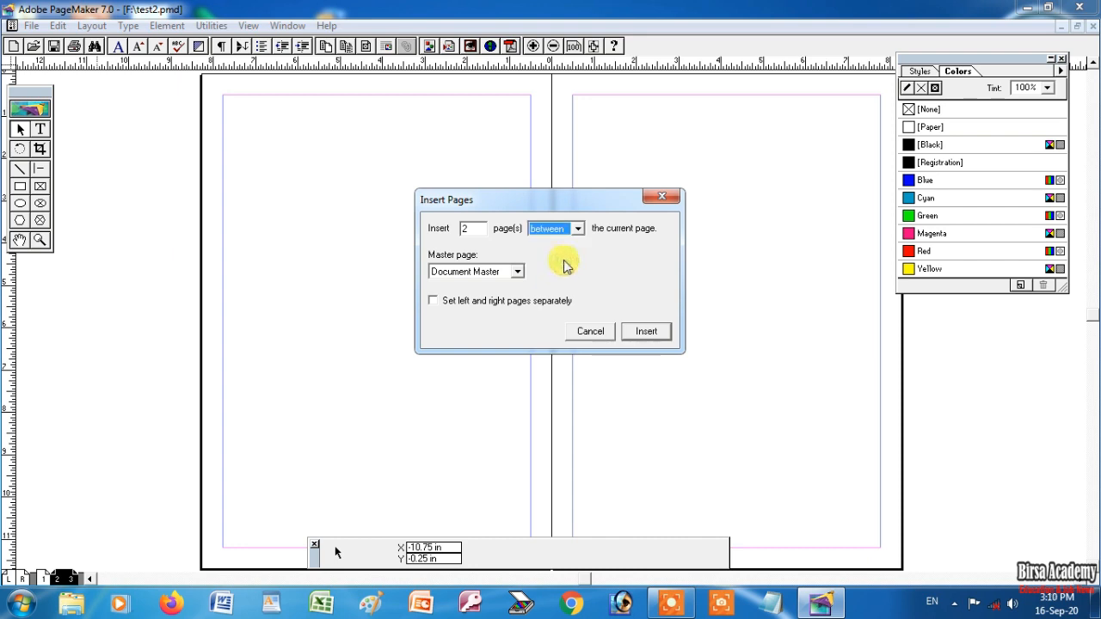
click(564, 231)
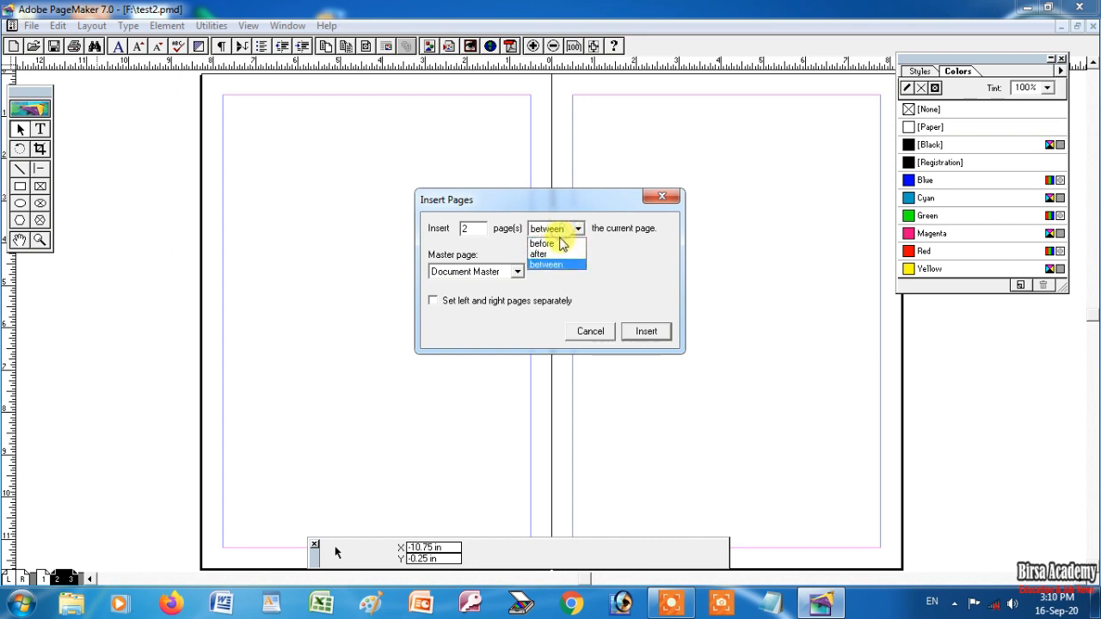
click(558, 249)
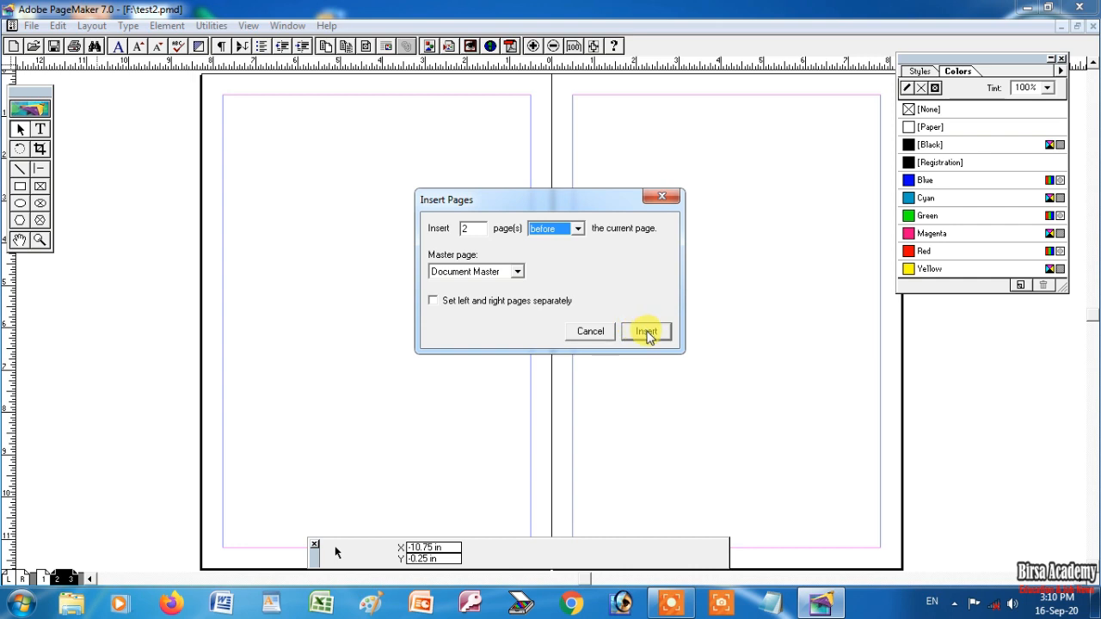
click(647, 333)
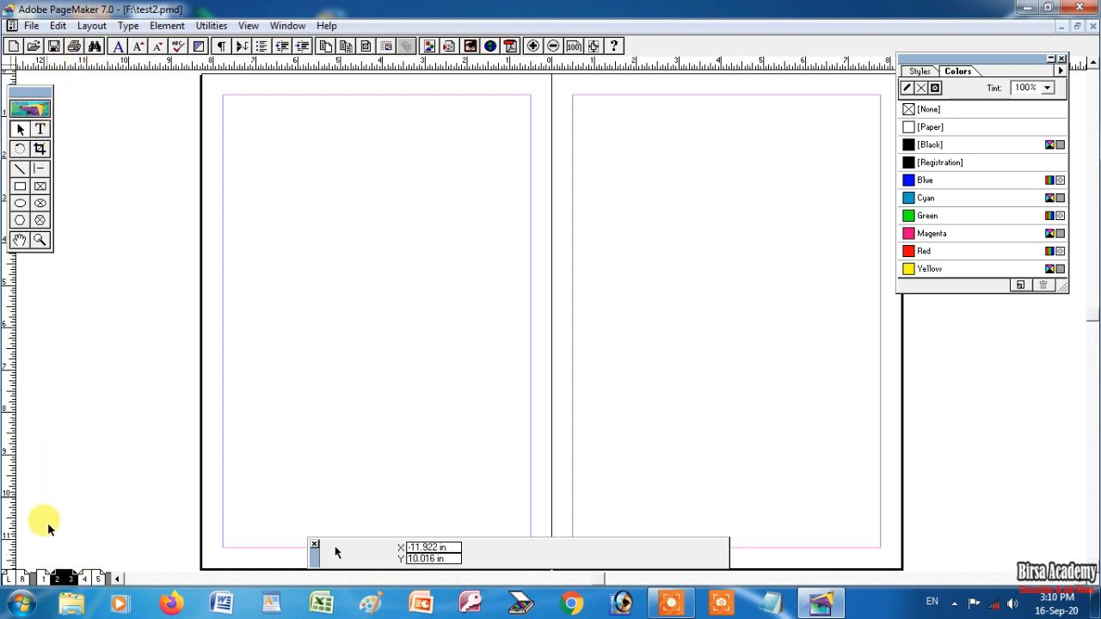
Step: Check the extended document by viewing page 1 and the spread of pages 4 and 5
click(43, 579)
click(91, 26)
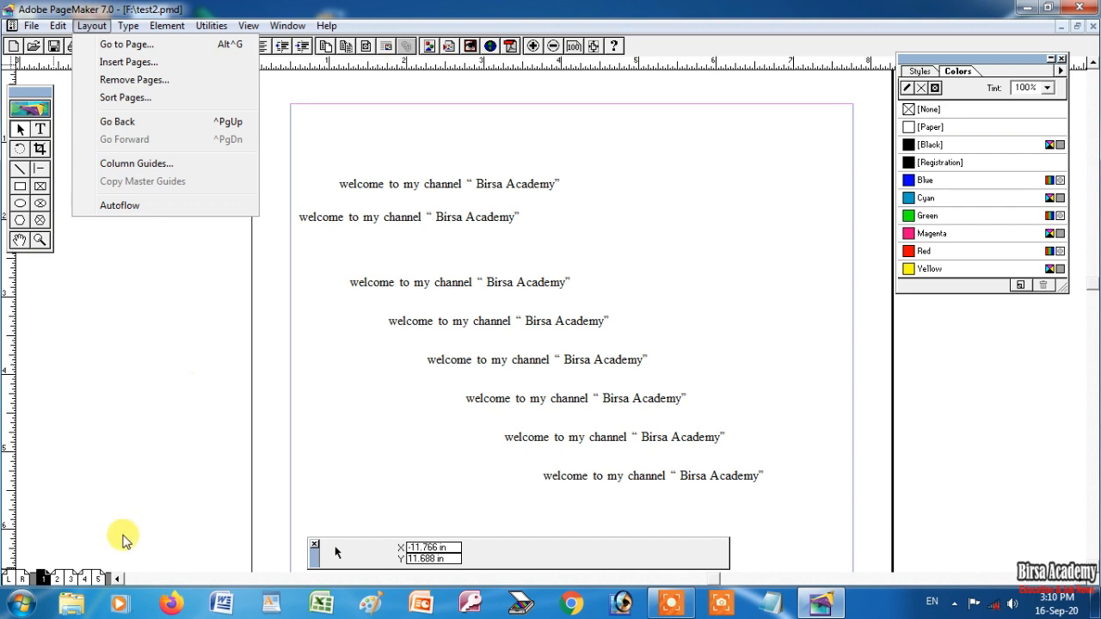
click(86, 580)
click(87, 580)
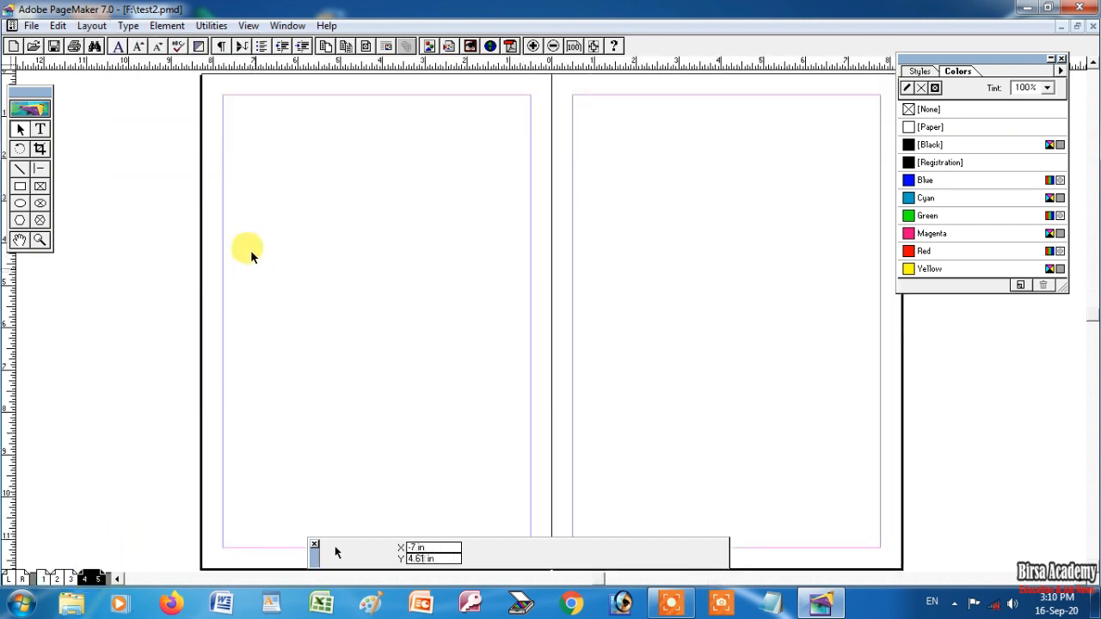
Step: Remove page 5 from the document and go to the spread of pages 2 and 3
click(97, 27)
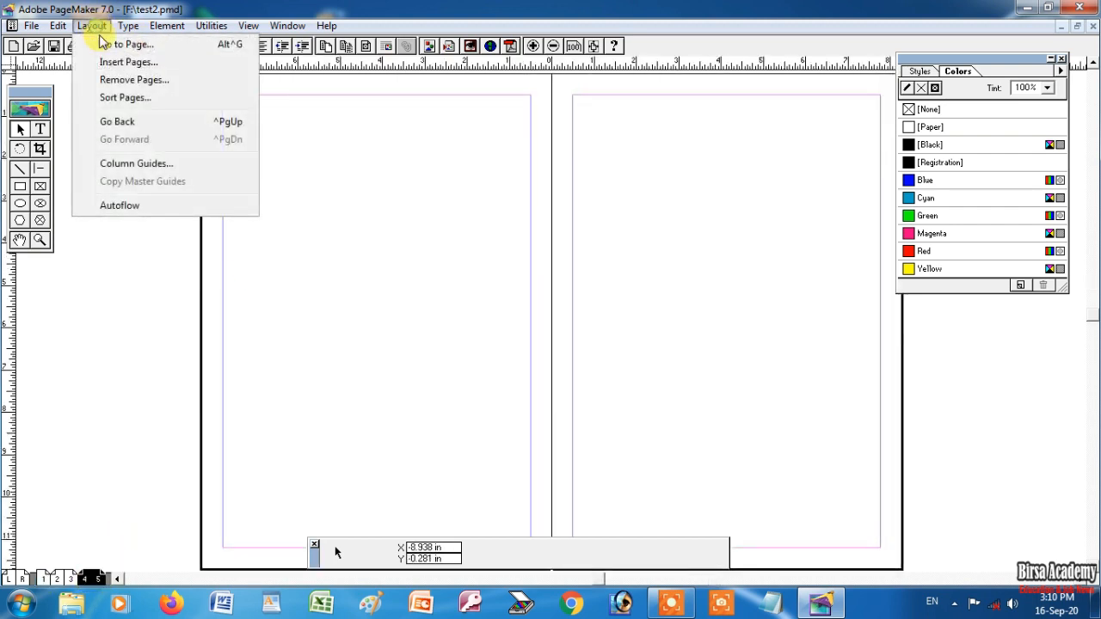
click(131, 79)
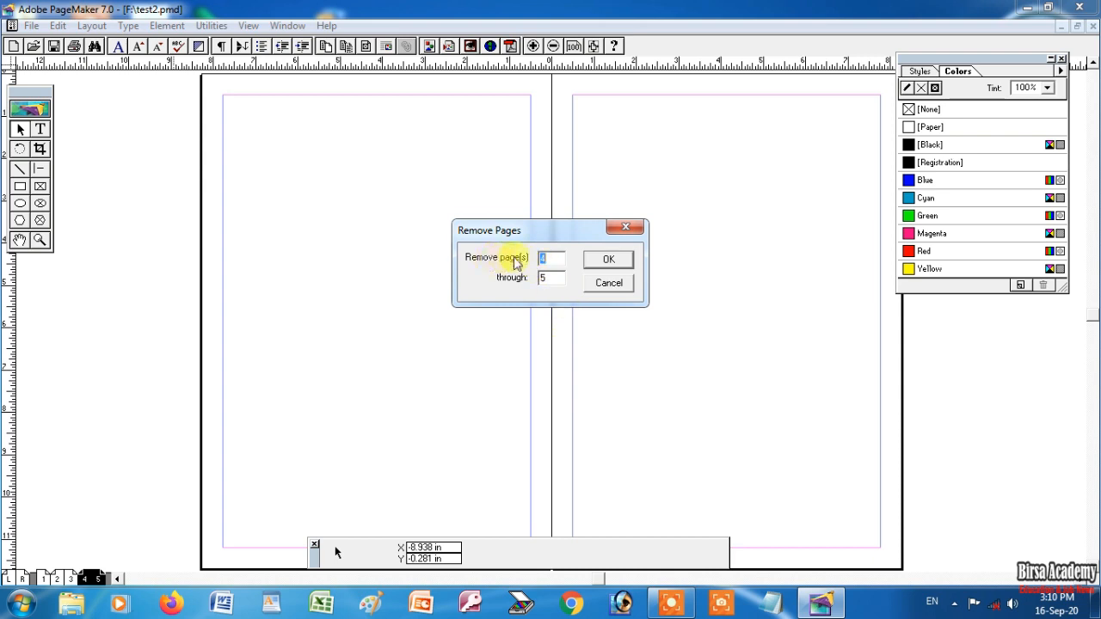
text(5)
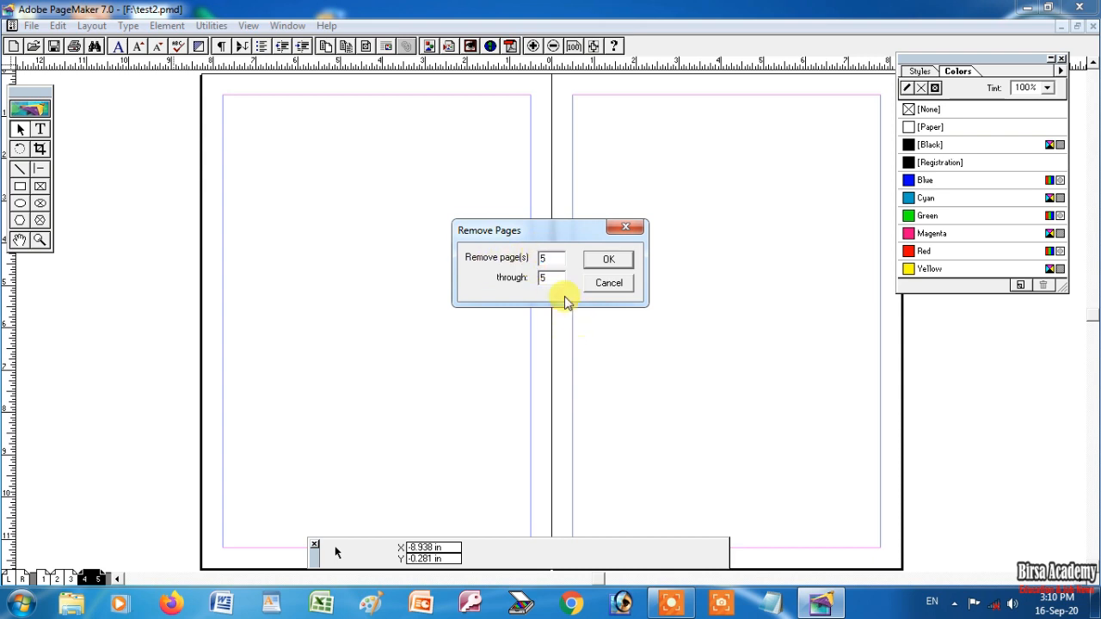
click(622, 265)
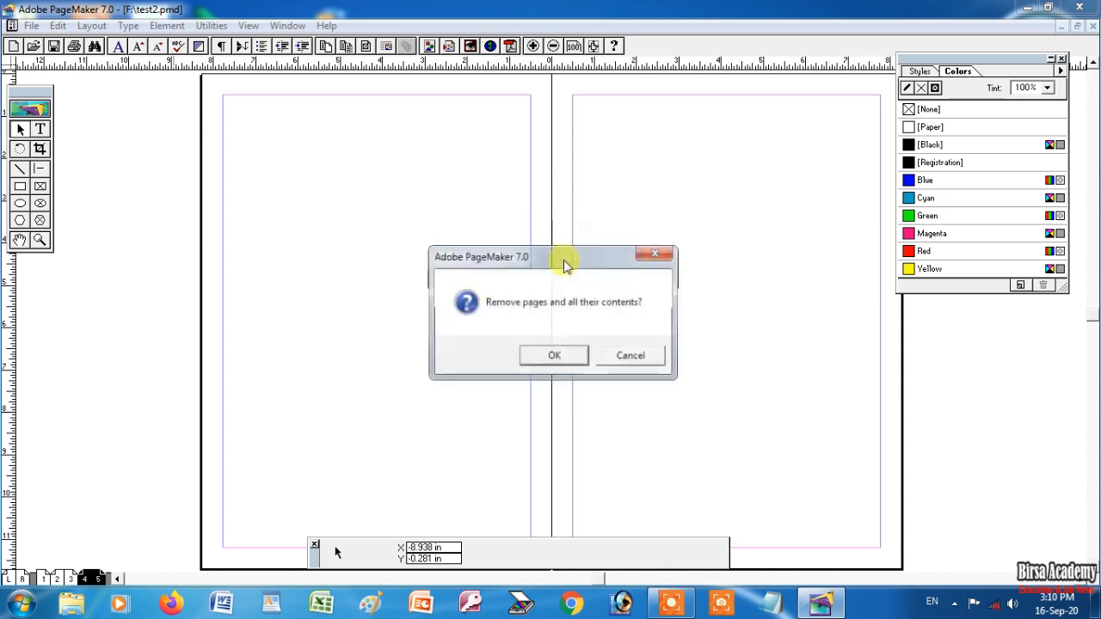
click(565, 357)
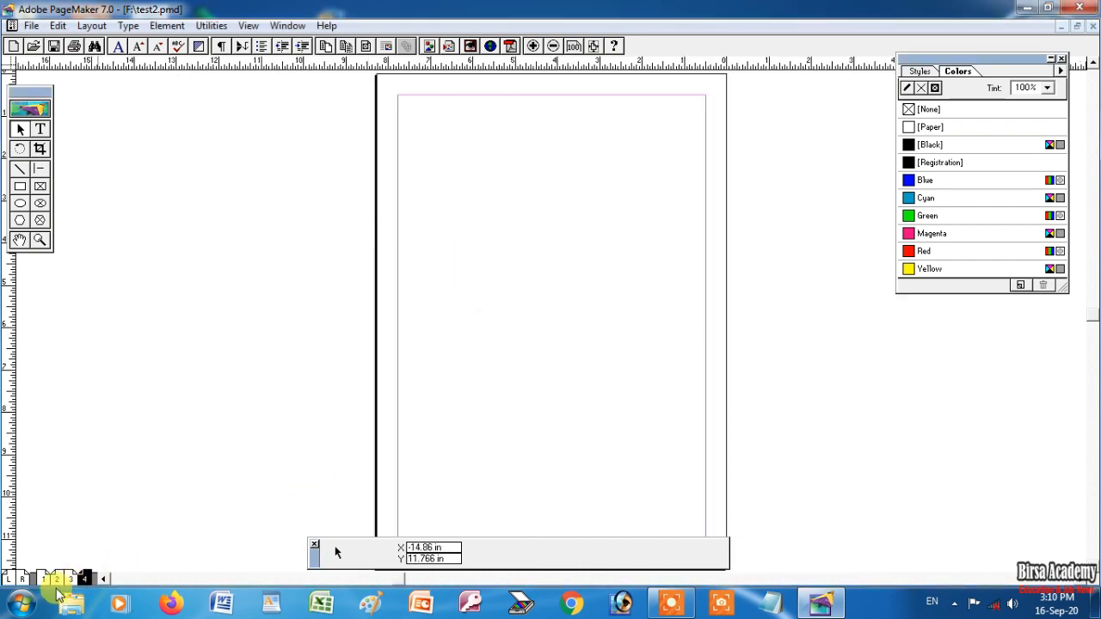
click(83, 576)
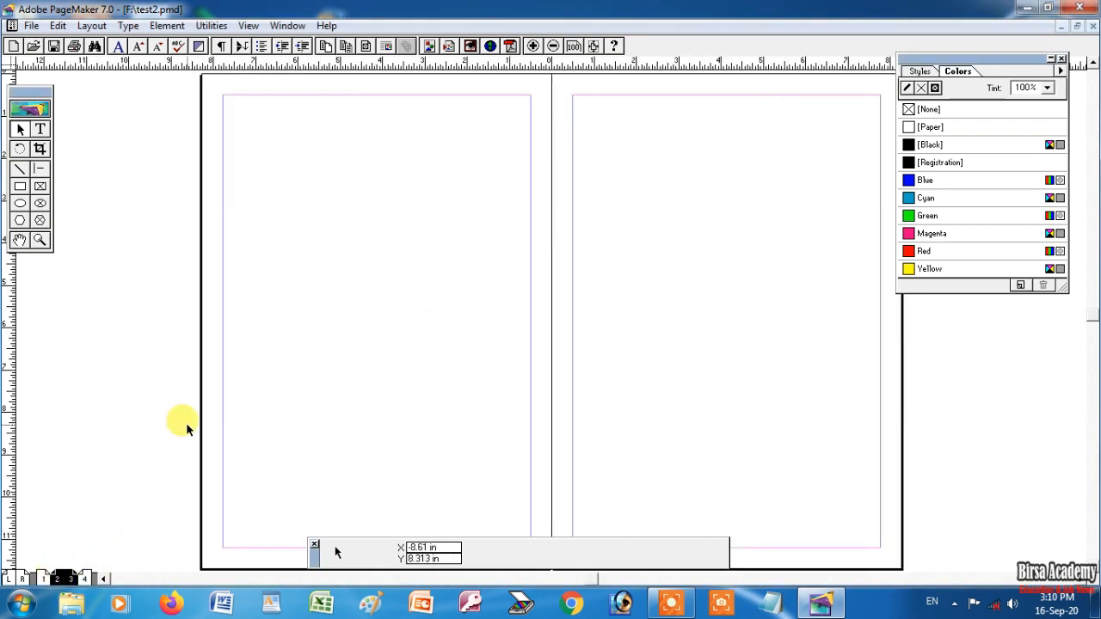
Step: Review the page thumbnails and the double-sided, facing-pages and thumbnail options in Sort Pages, and accept them
click(91, 25)
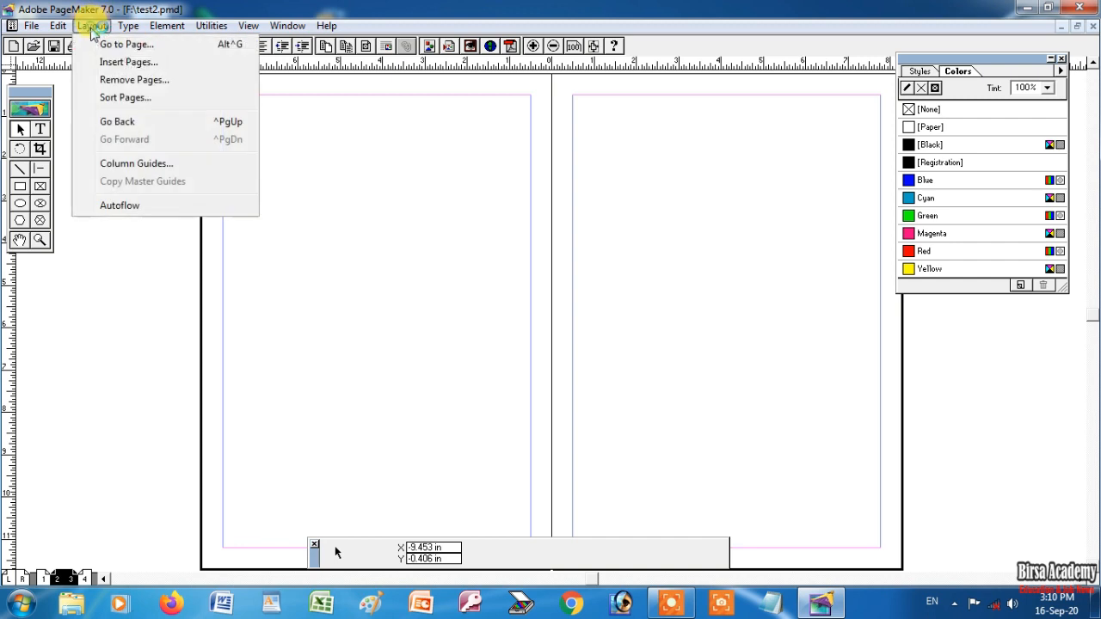
click(121, 97)
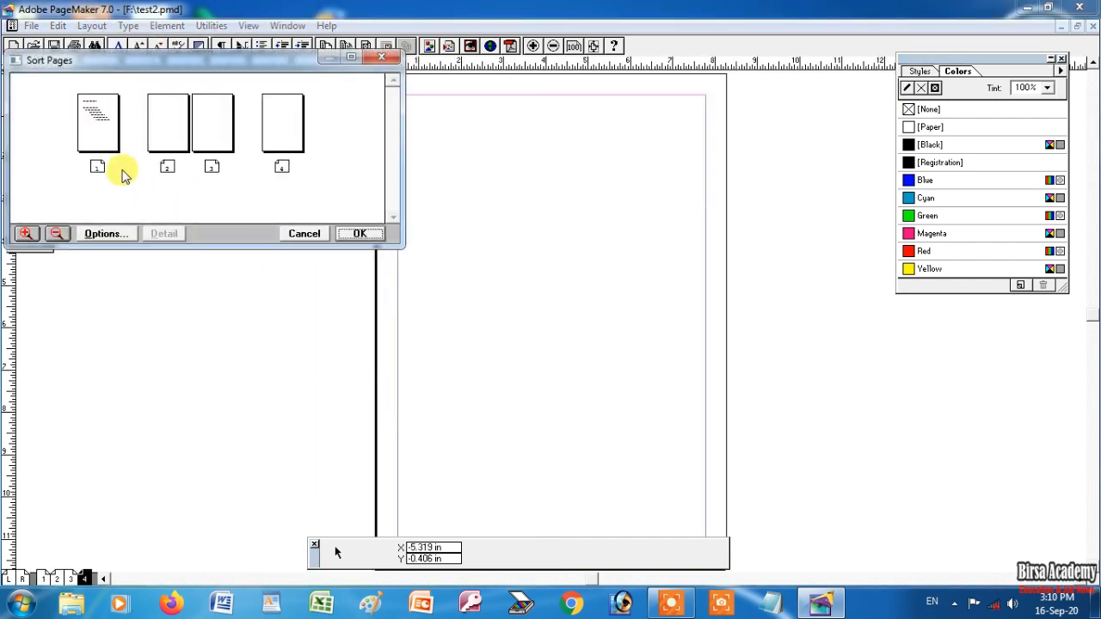
drag(236, 62, 283, 94)
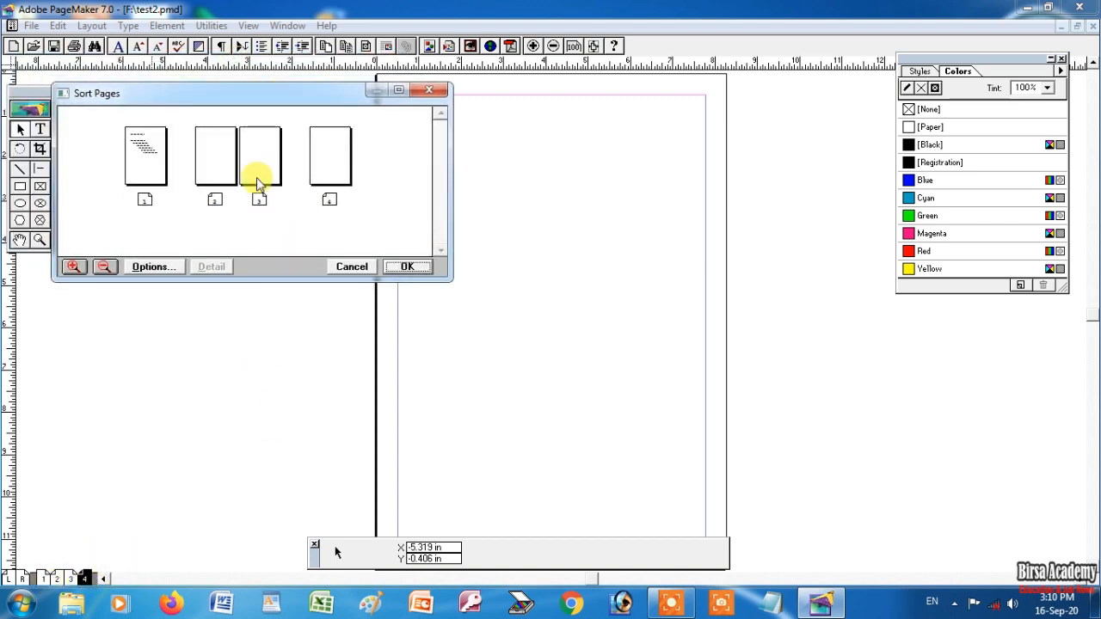
click(154, 268)
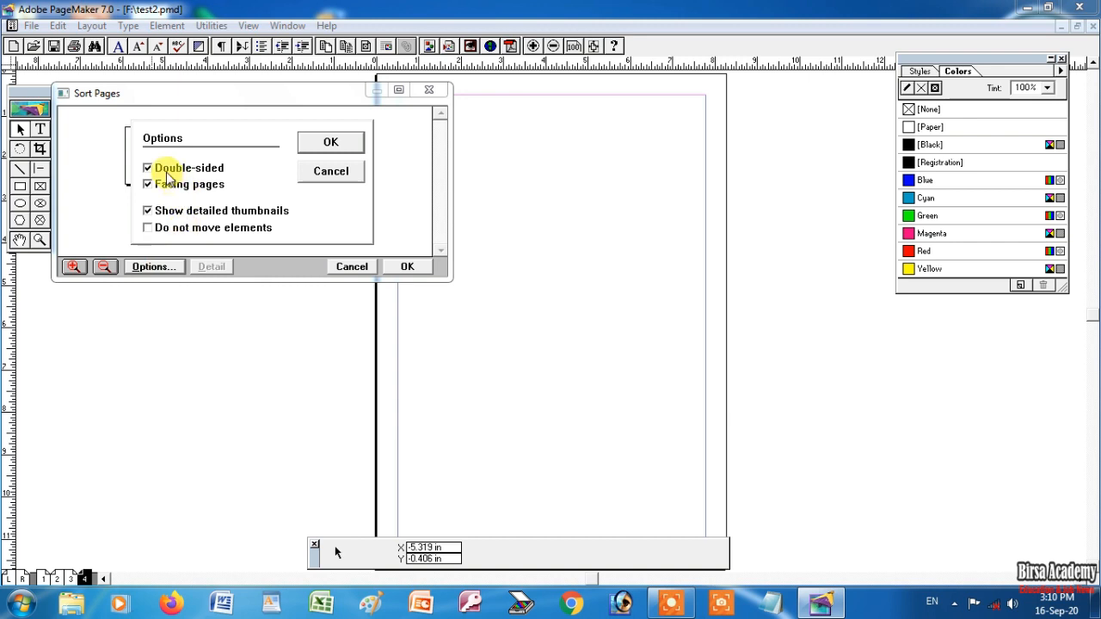
click(331, 142)
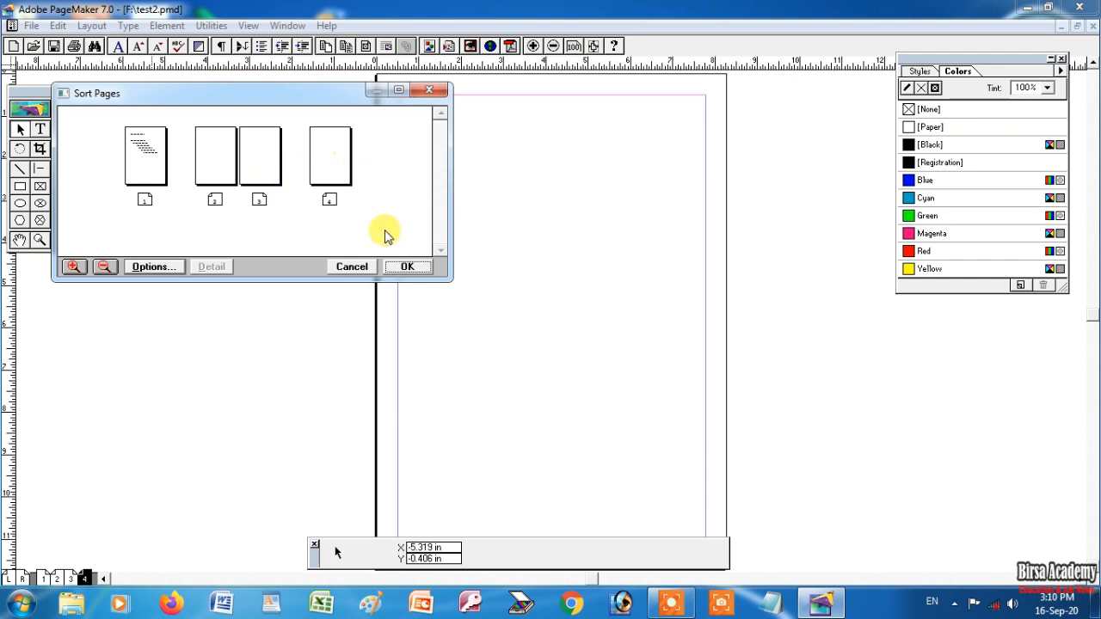
click(407, 267)
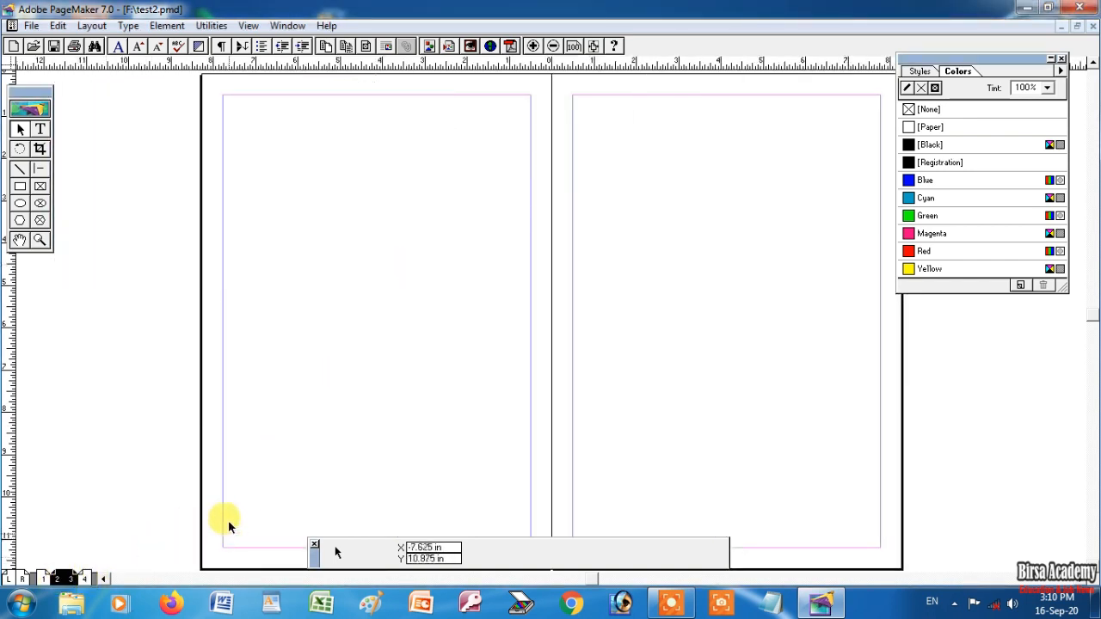
Step: Try the Go Back and Go Forward commands to switch between page 4 and the spread of pages 2 and 3
click(92, 25)
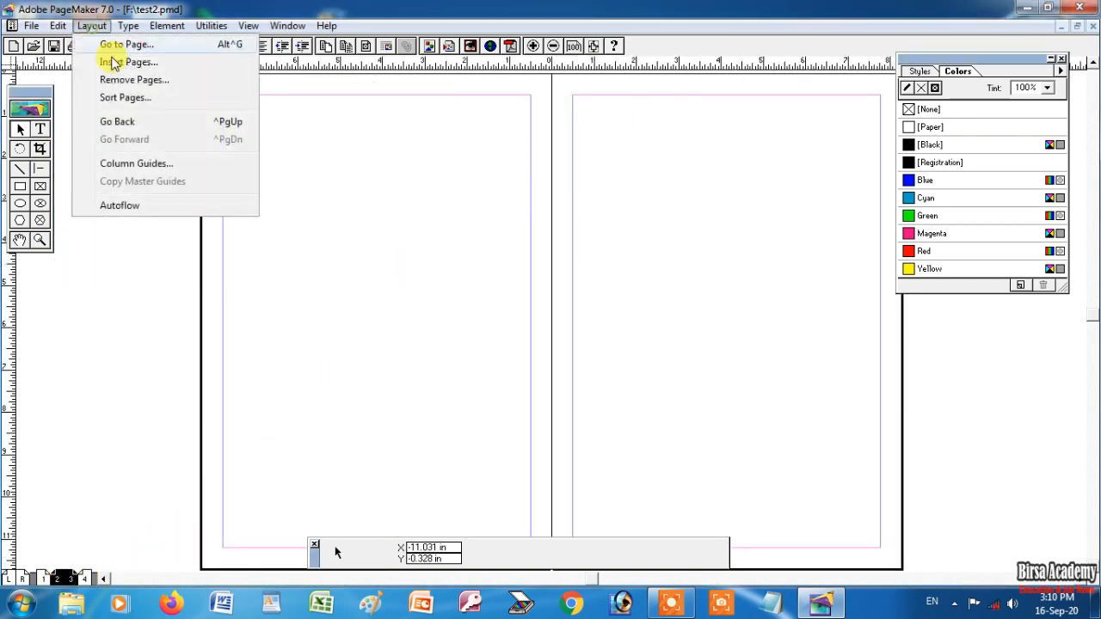
click(143, 123)
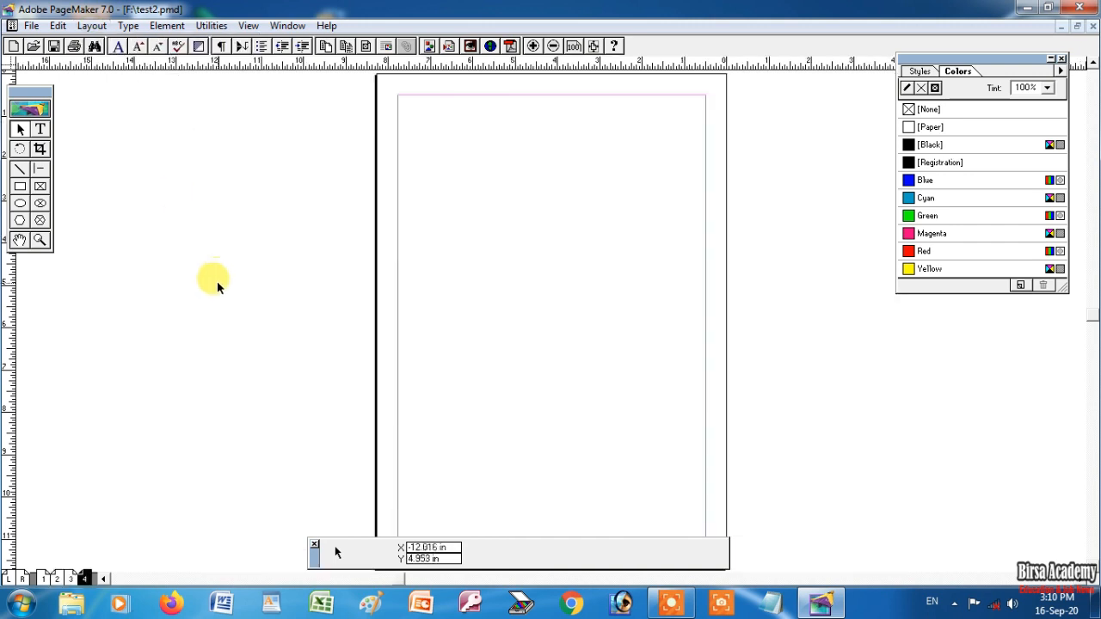
click(91, 25)
click(126, 141)
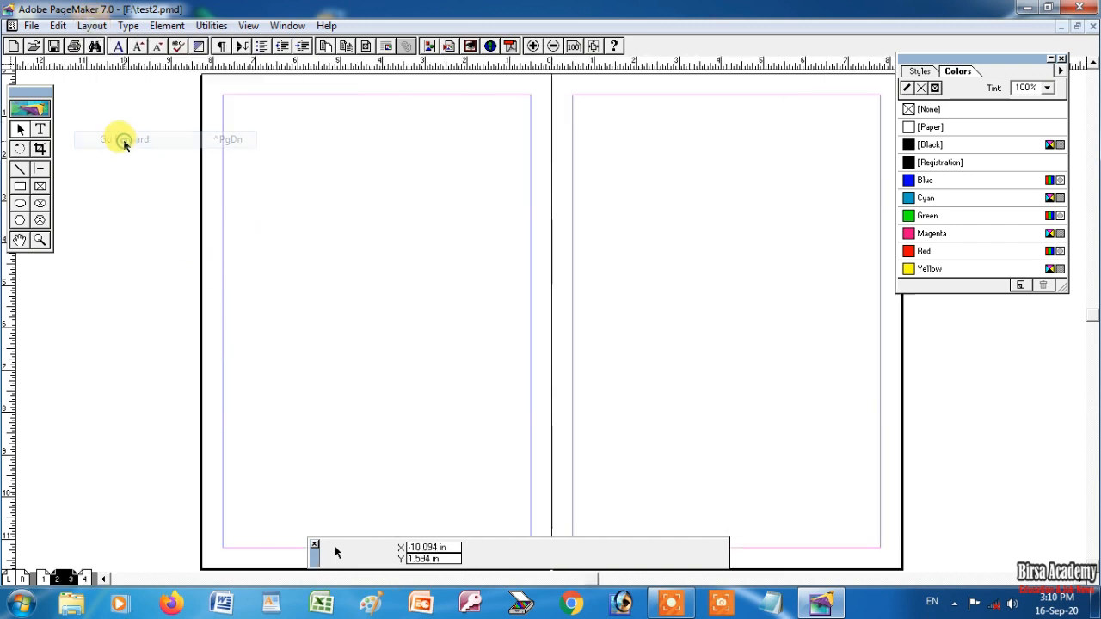
click(91, 25)
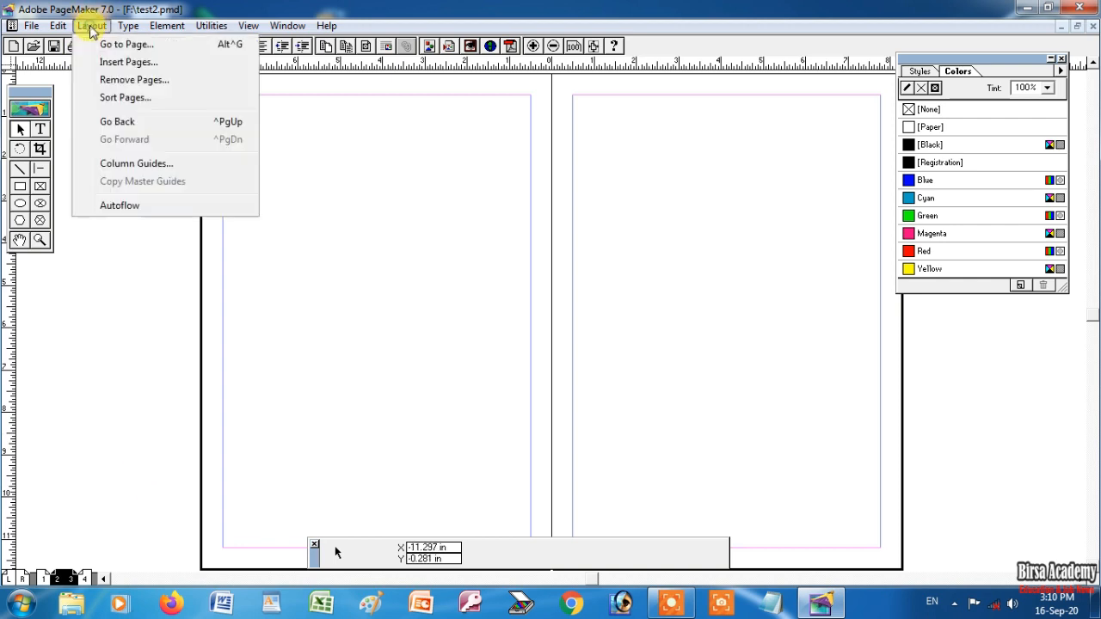
click(357, 226)
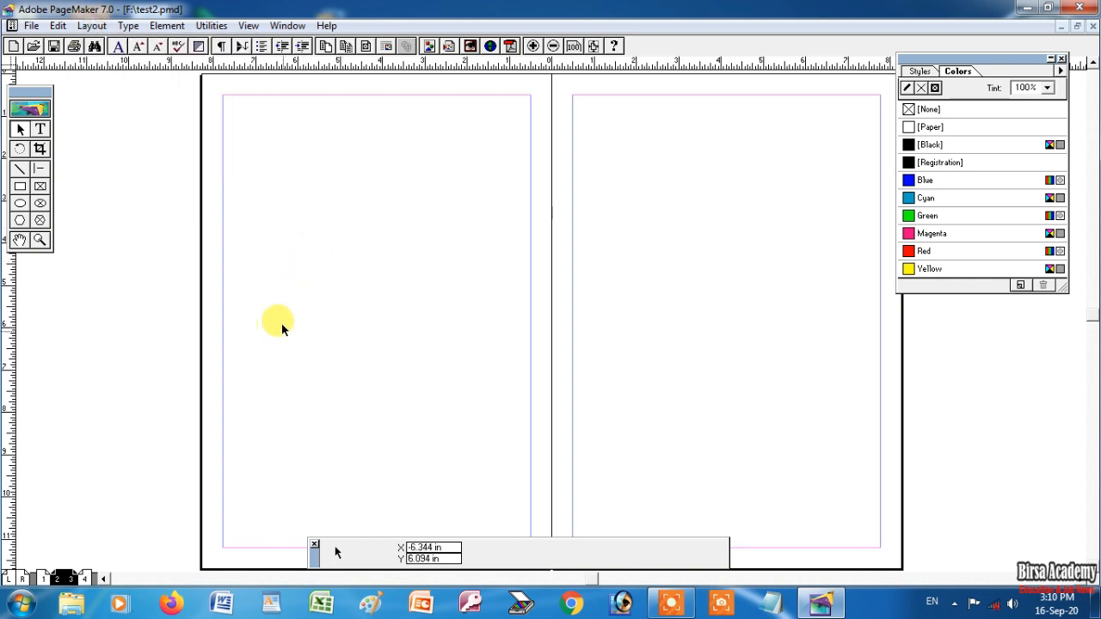
Step: Set column guides on both pages of the spread to 2 columns with 0.2 inches between them
click(91, 25)
click(131, 163)
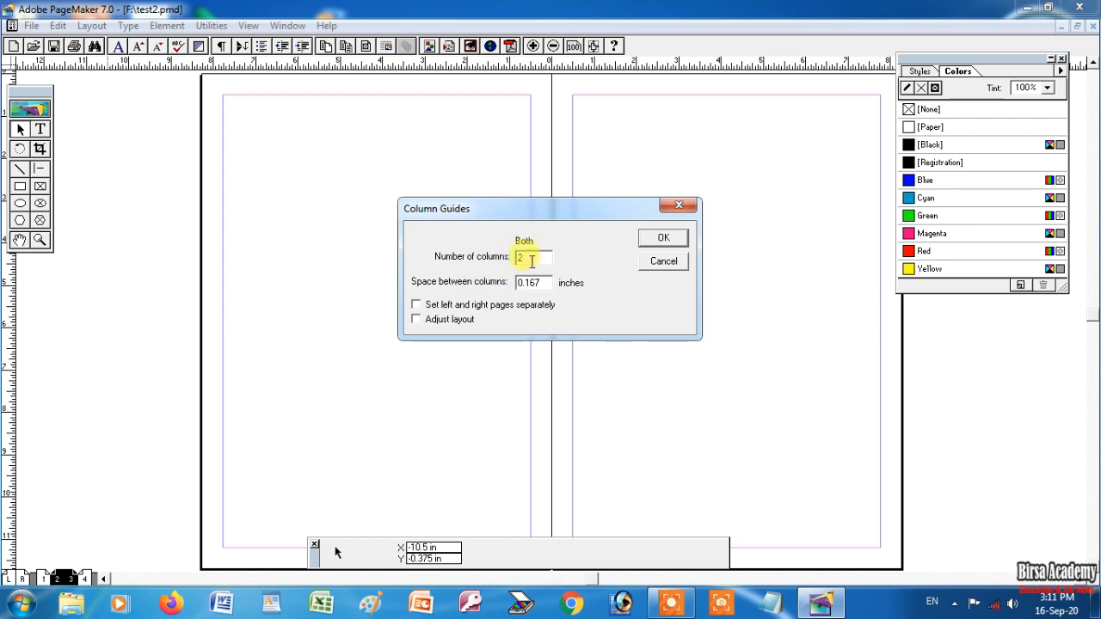
drag(530, 285, 516, 288)
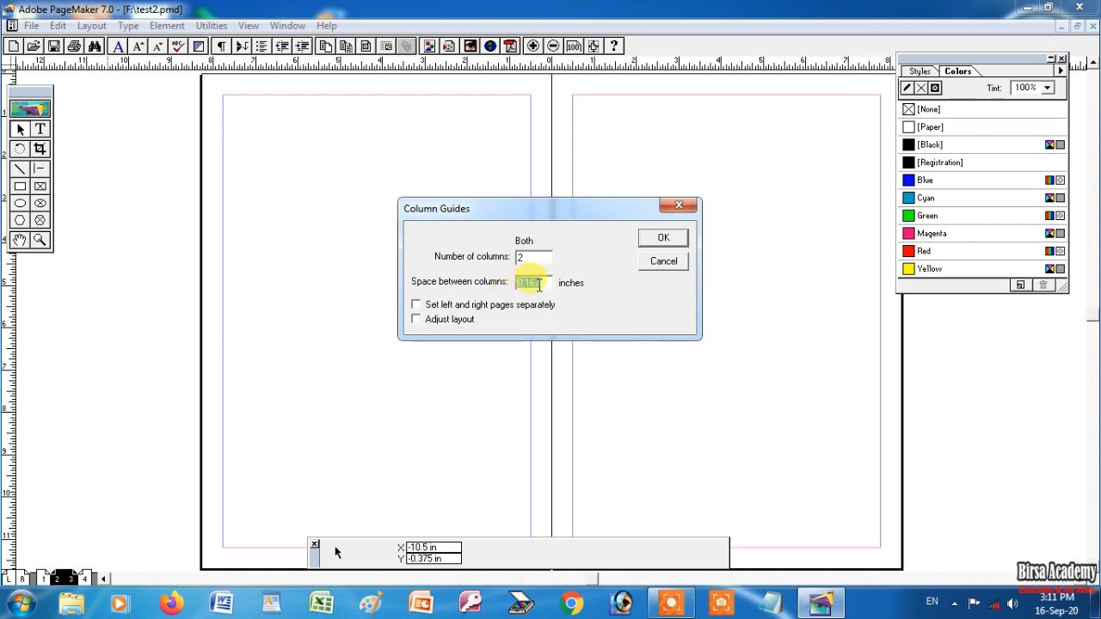
click(541, 283)
drag(540, 279, 487, 286)
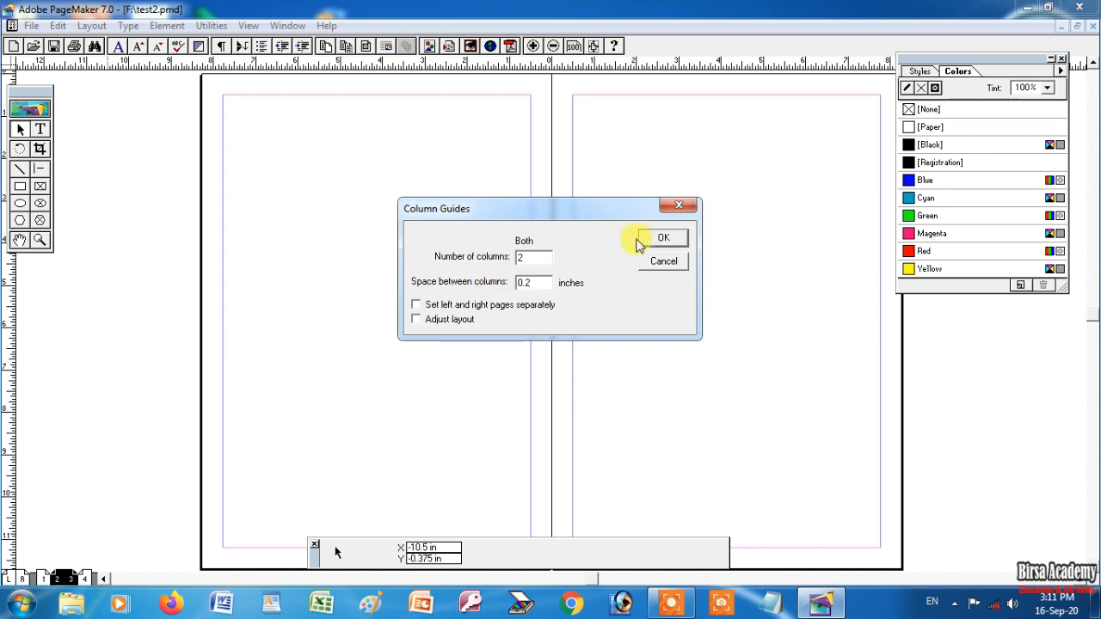
click(638, 243)
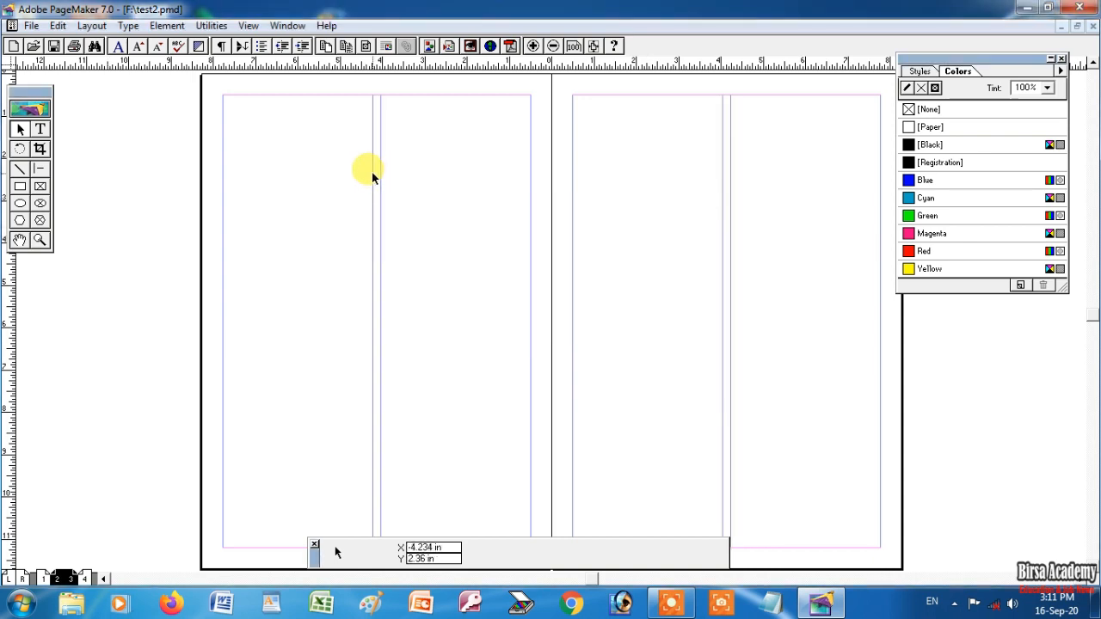
Step: Enter two lines of random sample text at the head of page 2's first column, working at 100% size
right_click(305, 205)
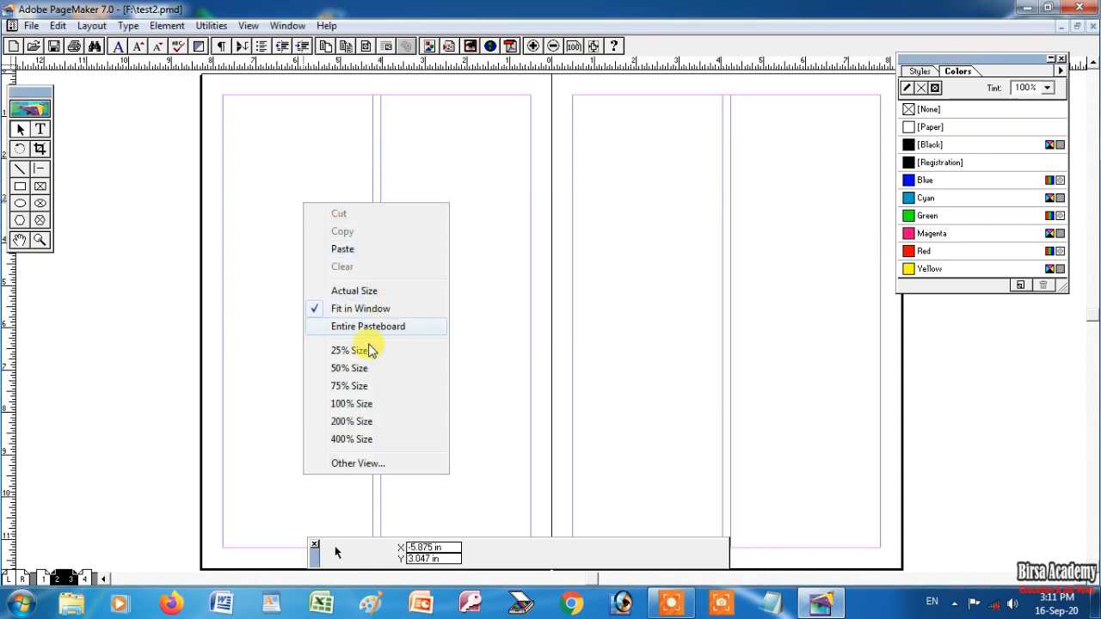
click(364, 405)
drag(504, 349, 427, 229)
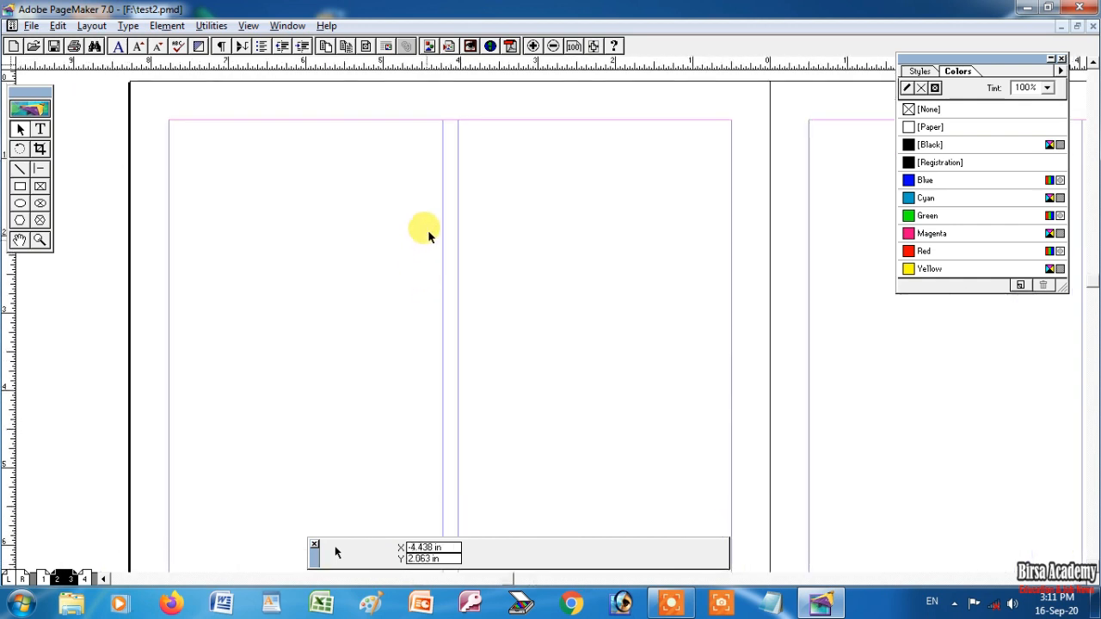
click(39, 129)
drag(171, 130, 437, 265)
text(sdfh ksdhfh ksdjf skjdkf ksdhkjfh ksdhfh shdfh sdjkfhs djkfhkjsd hfjhsjkdhf kjshdjkfhkjsdh kf)
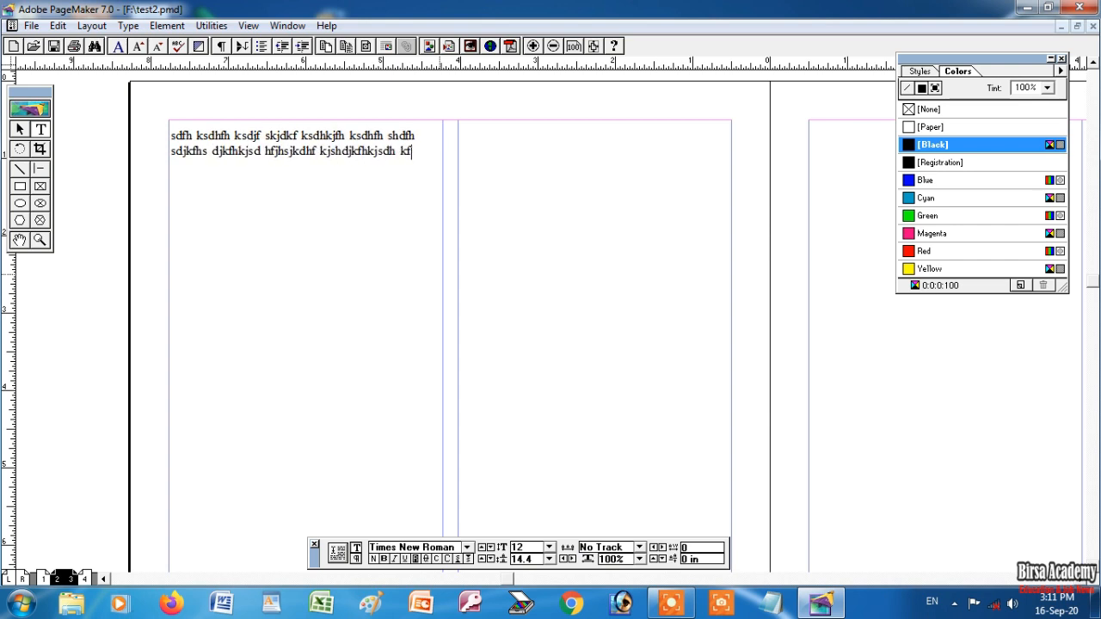
Step: Copy the sample text block and place the duplicate at the head of page 2's second column
click(20, 129)
click(256, 157)
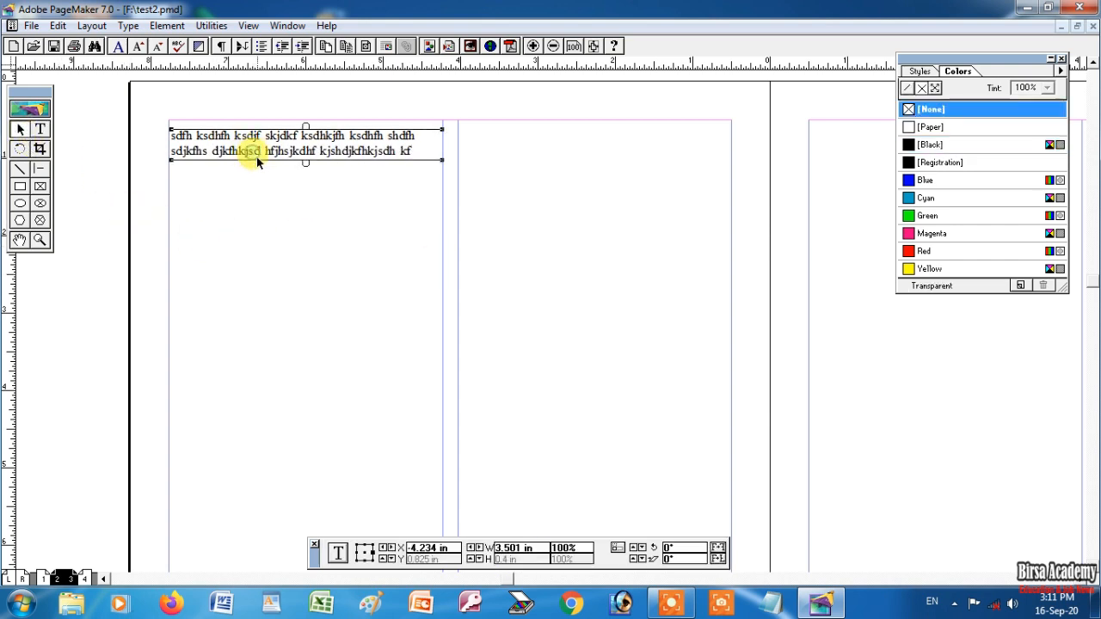
drag(255, 183, 516, 143)
click(533, 213)
click(520, 144)
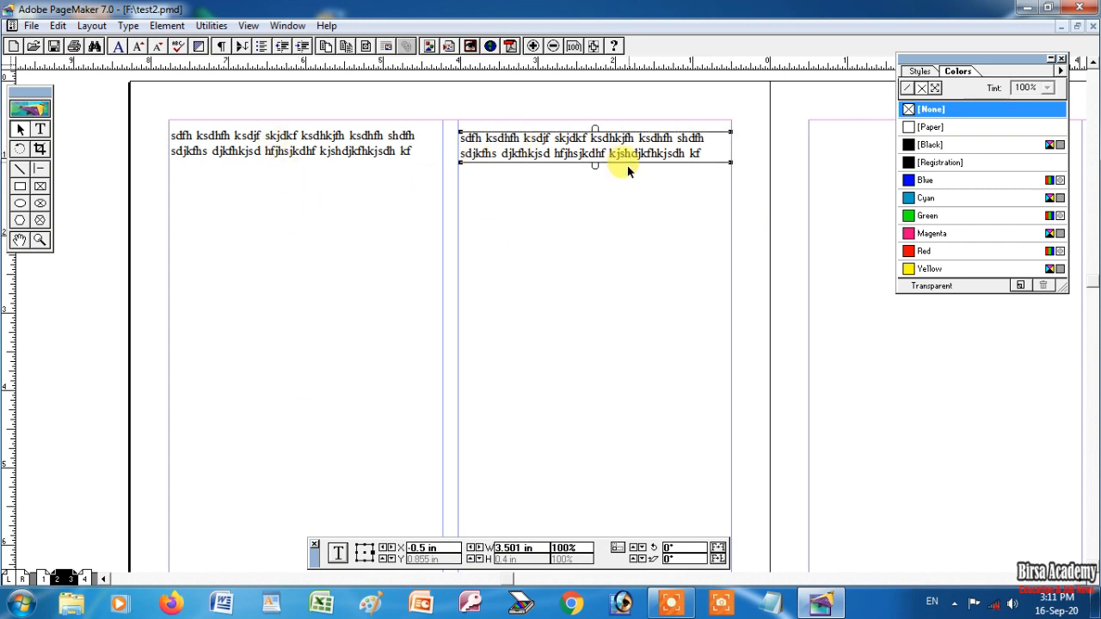
click(261, 255)
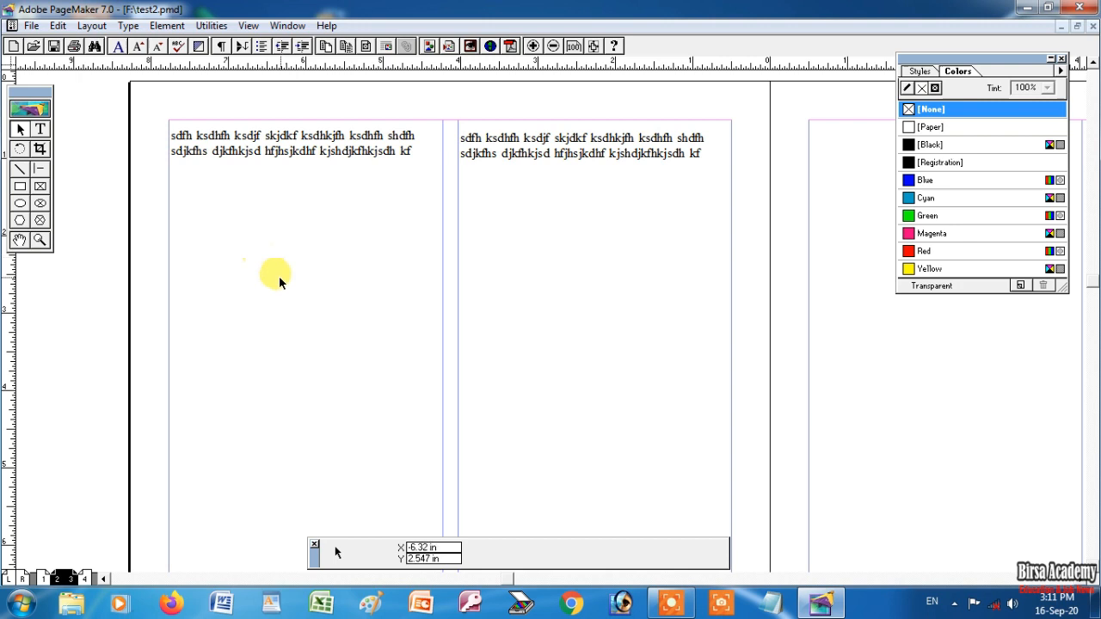
click(91, 25)
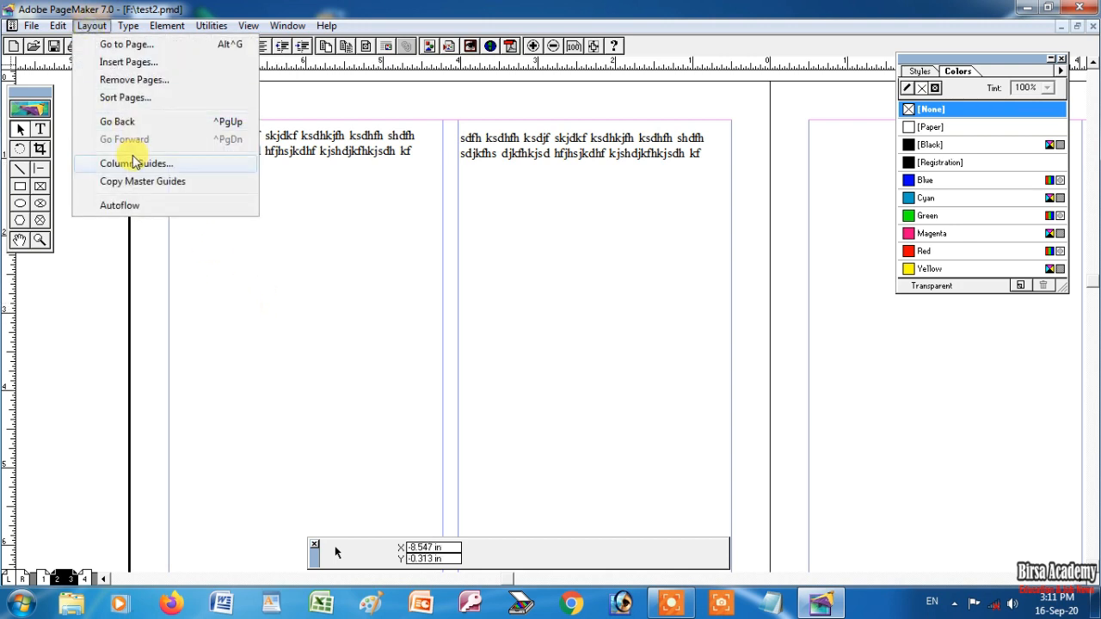
click(316, 198)
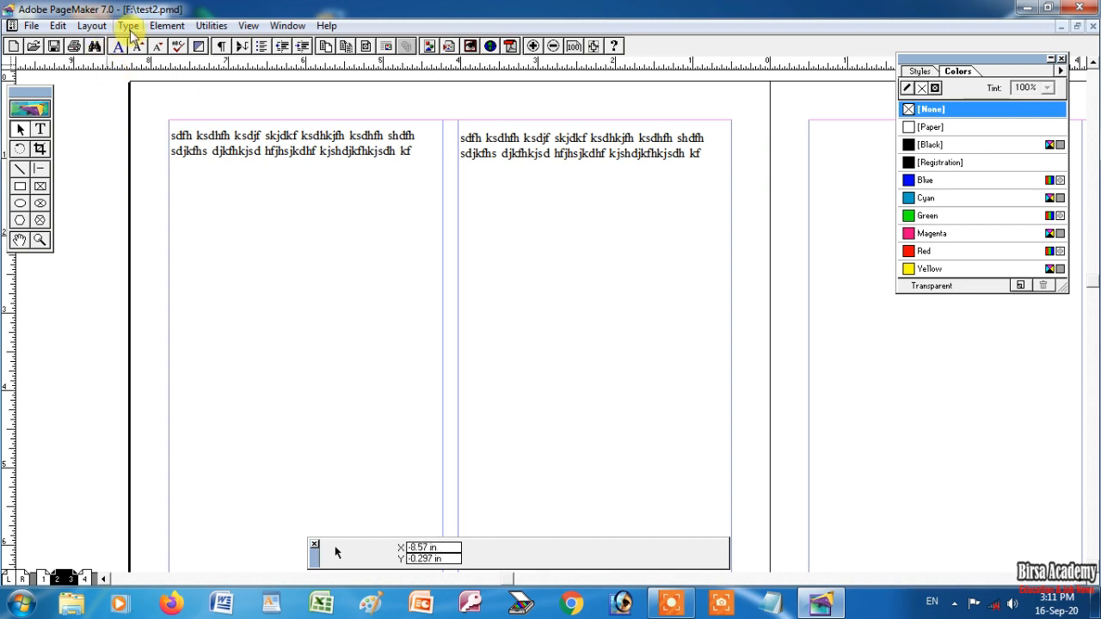
click(129, 25)
click(335, 249)
click(41, 131)
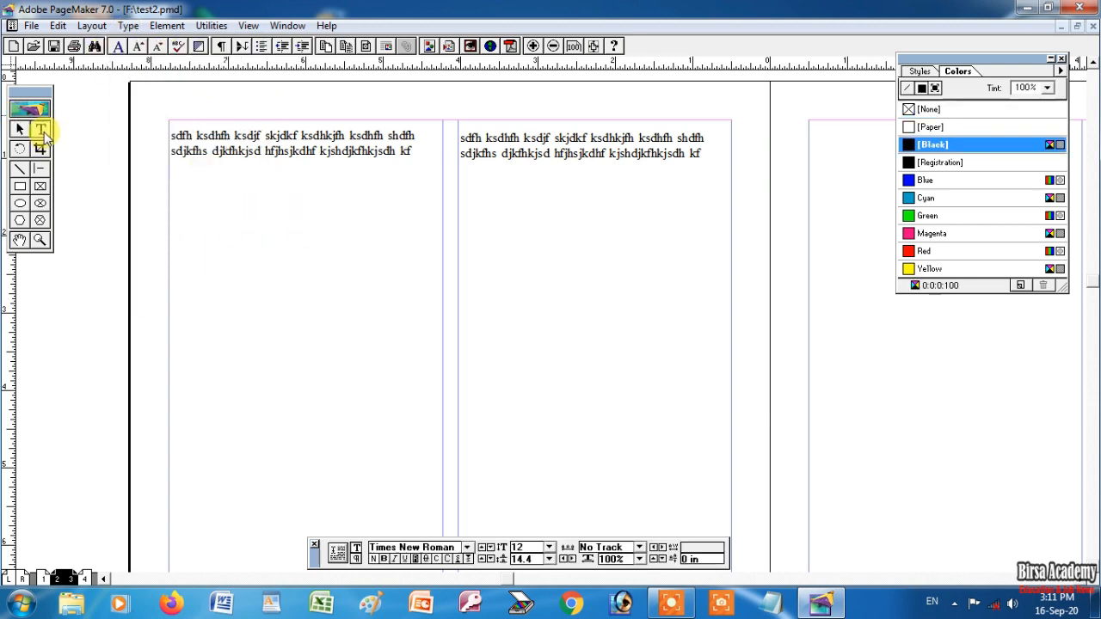
drag(173, 136, 278, 137)
click(174, 150)
drag(259, 131, 430, 142)
click(128, 25)
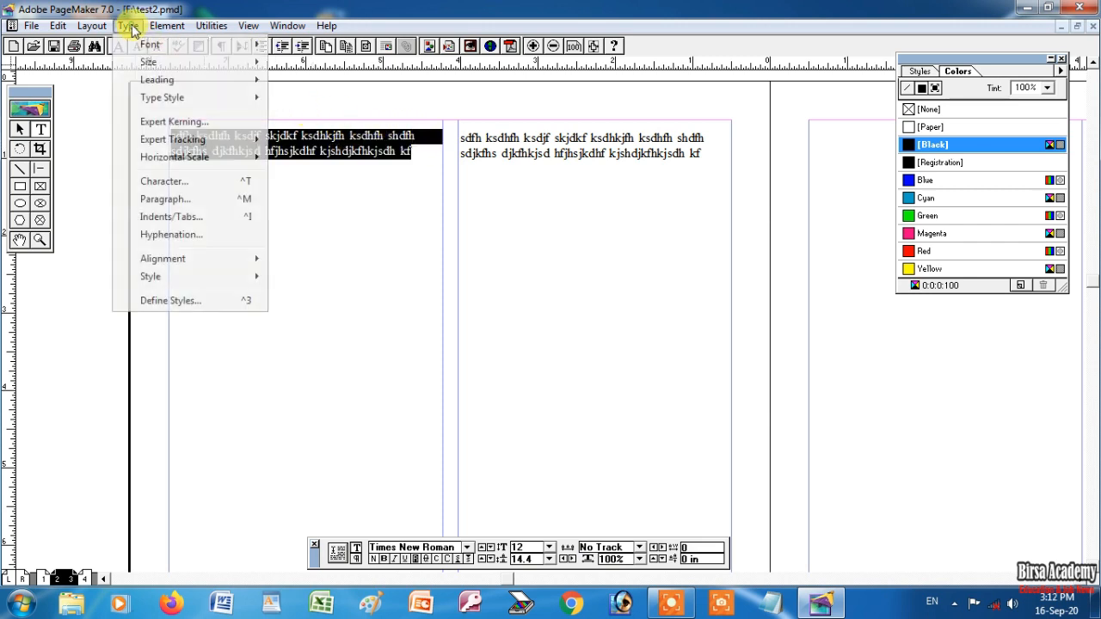
mouse_move(148, 43)
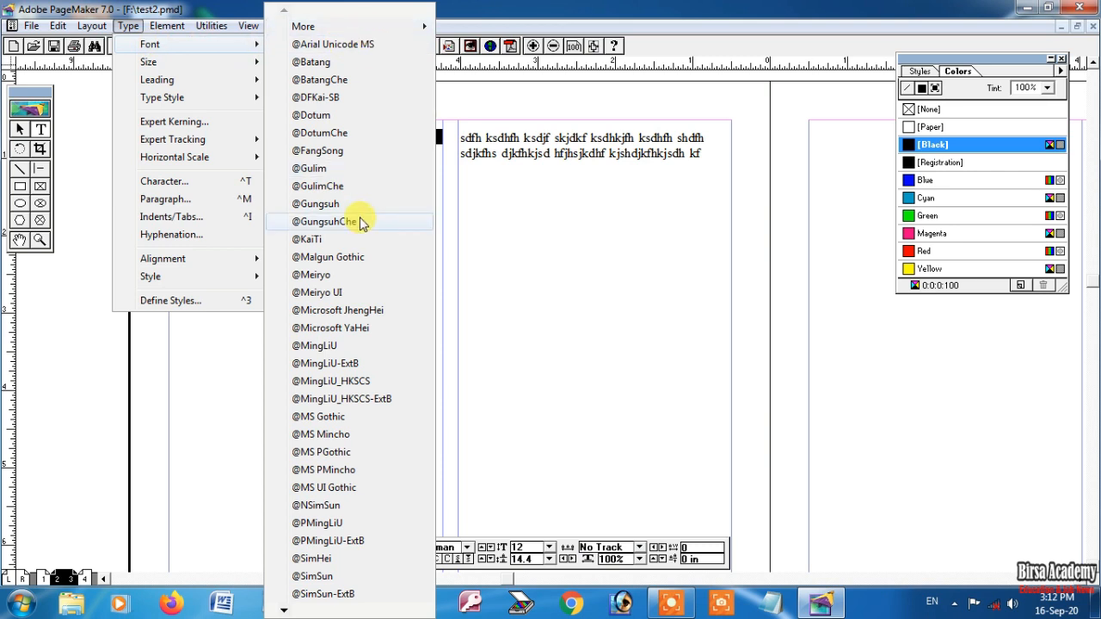
click(334, 114)
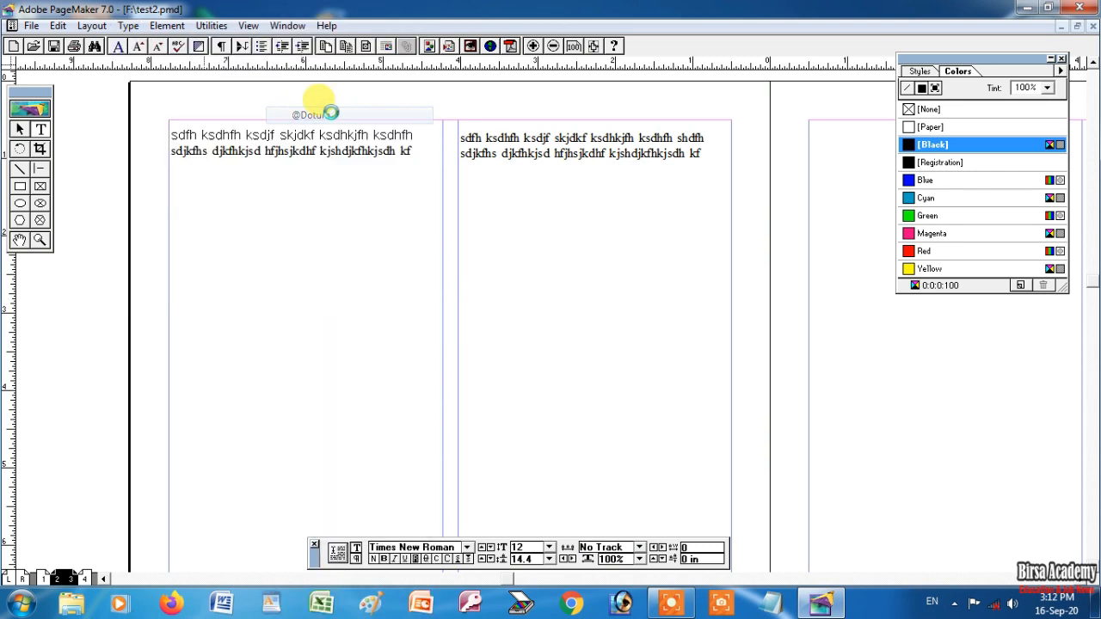
Step: Enlarge the selected first-column text to 36 points, and return its size to 12 points
click(127, 25)
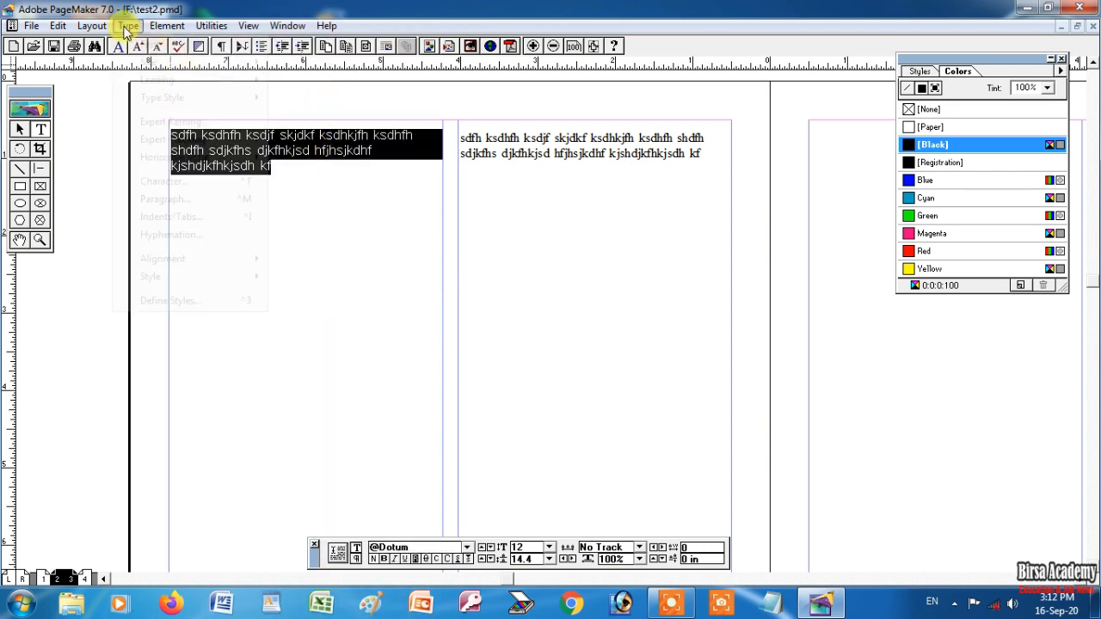
mouse_move(255, 68)
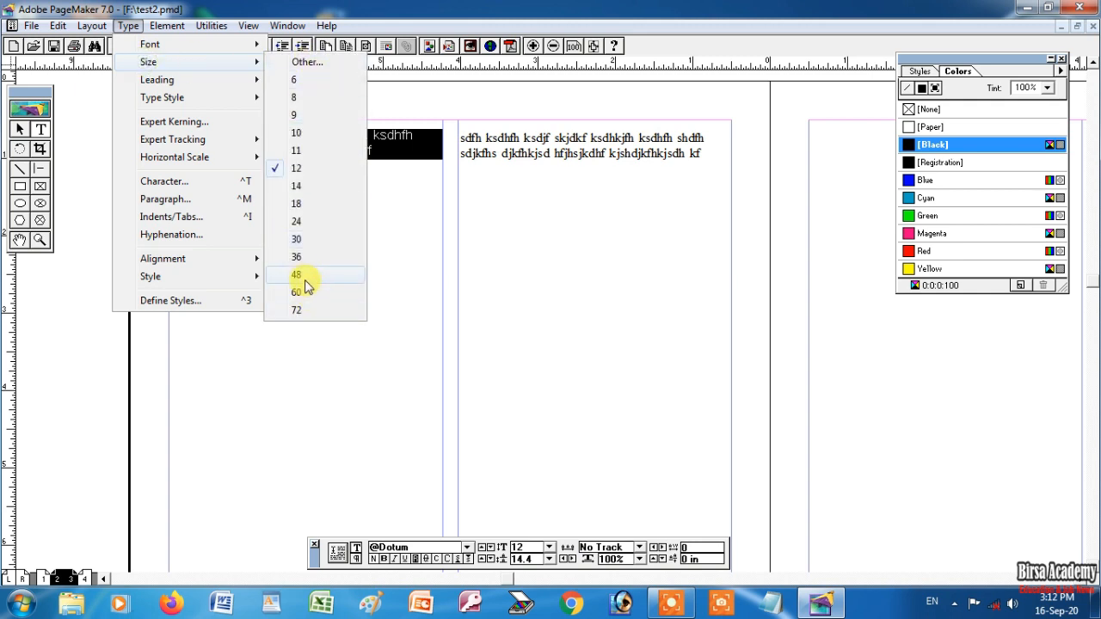
click(301, 252)
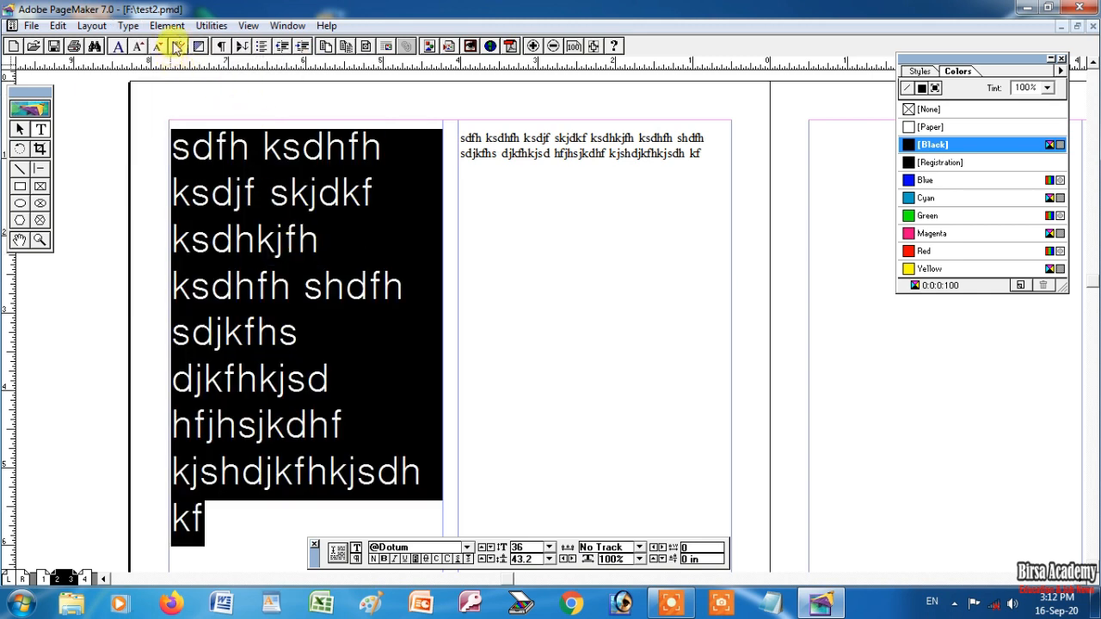
click(128, 25)
mouse_move(150, 62)
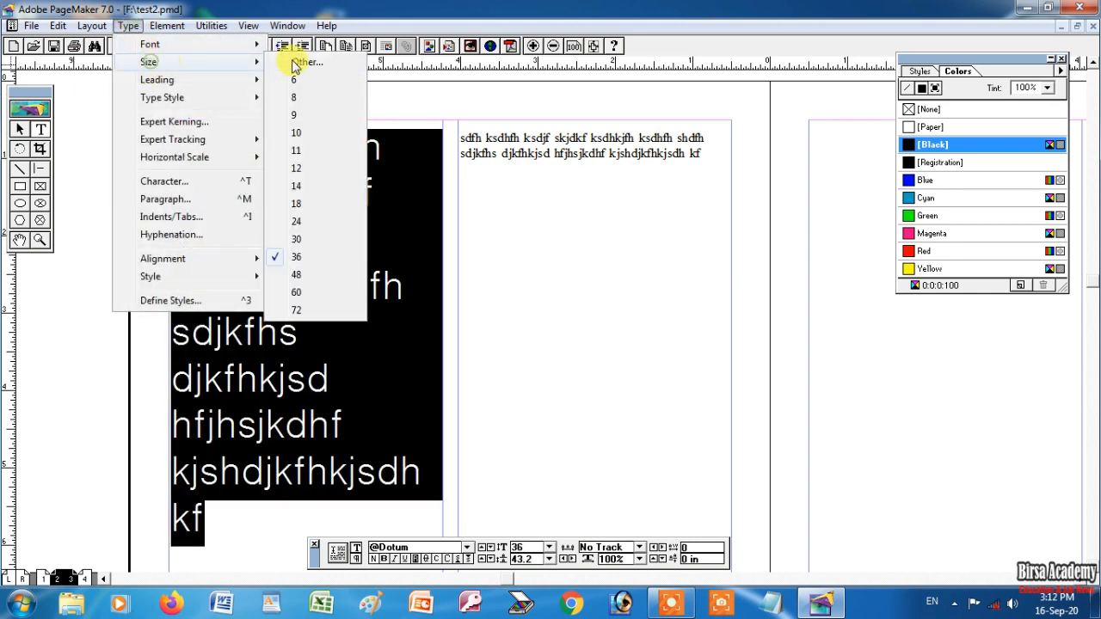
click(297, 151)
Step: Set the leading of the selected first-column text to 24 points
click(127, 25)
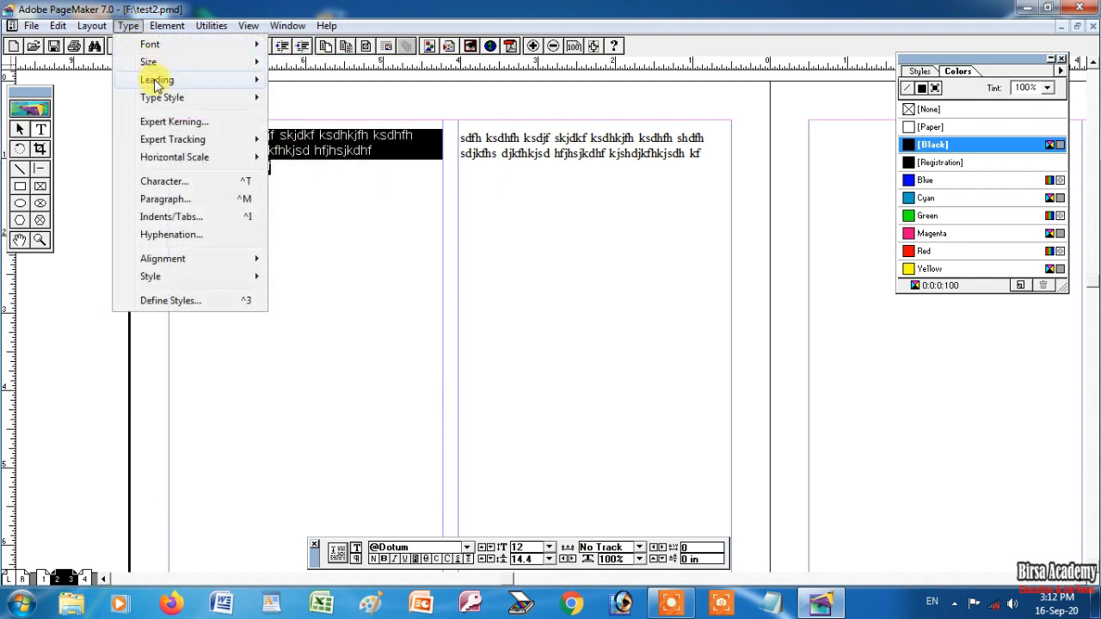
mouse_move(158, 84)
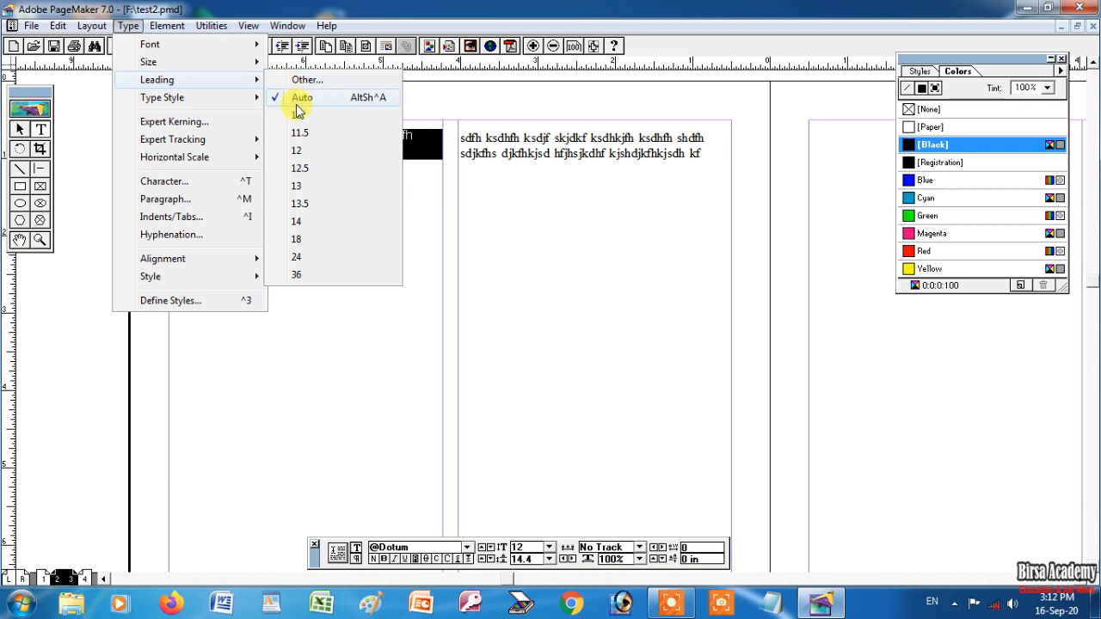
click(297, 257)
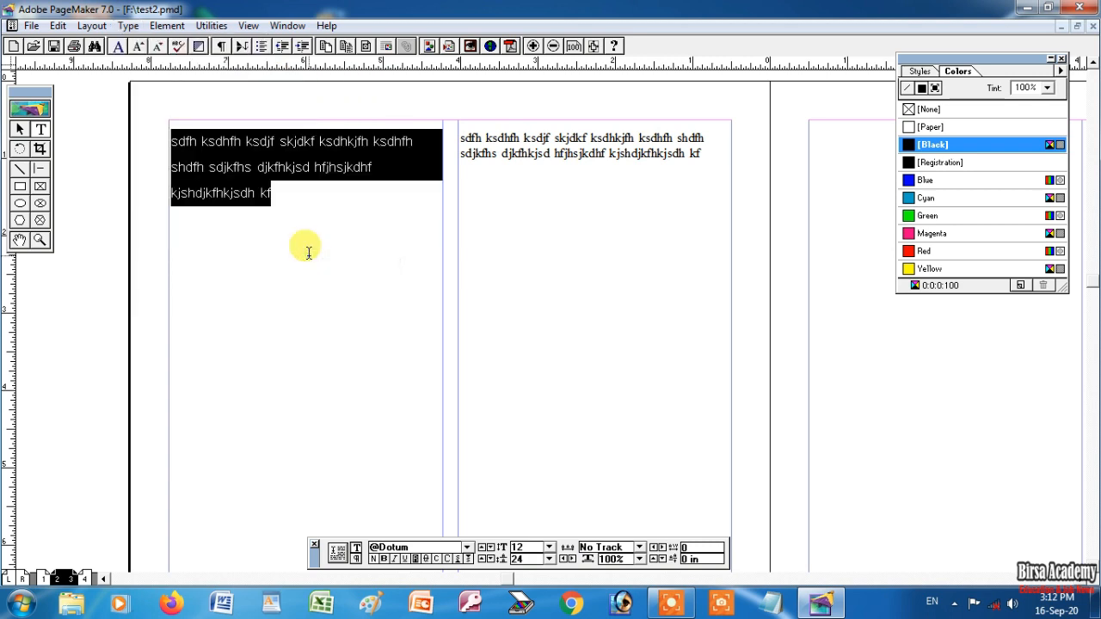
Step: Set the selected first-column text's leading to 14 points and make it bold
click(129, 27)
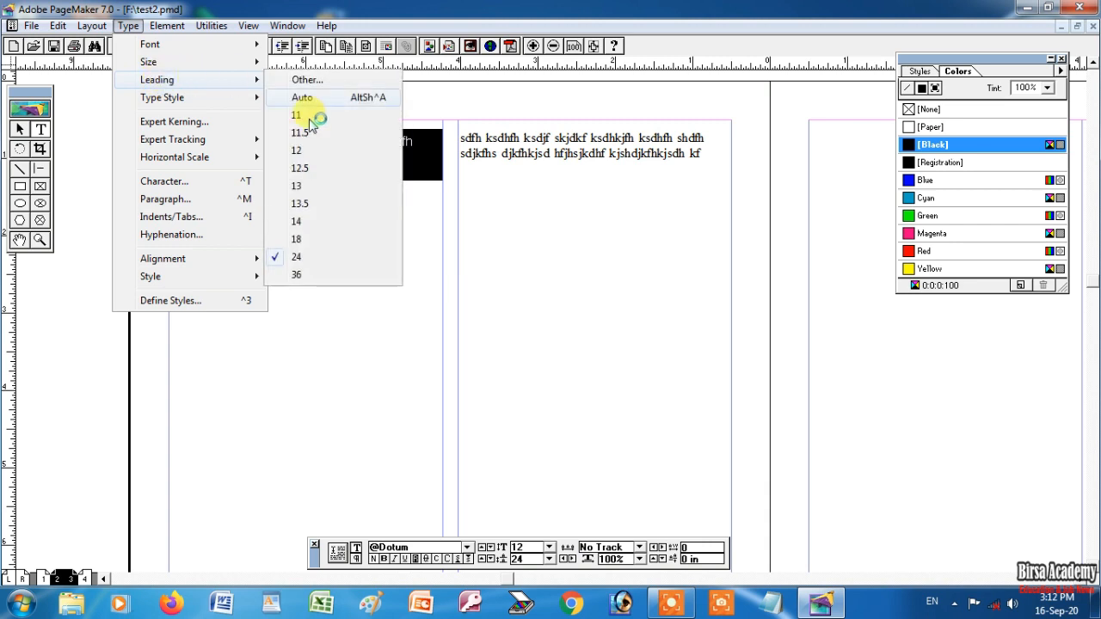
click(312, 222)
click(130, 27)
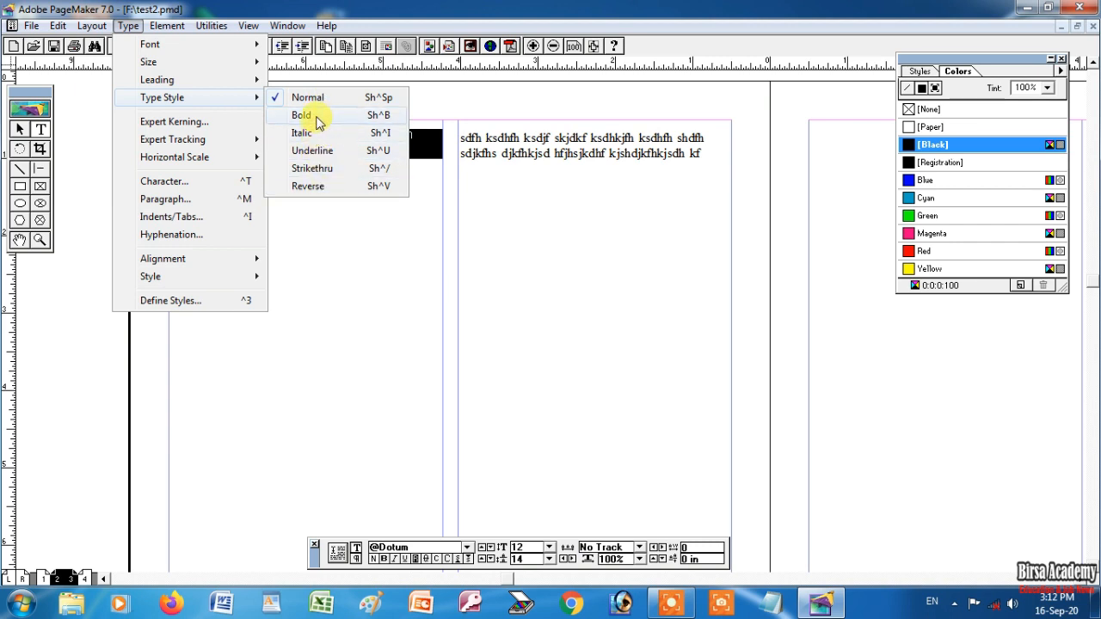
click(317, 120)
Step: Select the last word "kf" in the first column and set its character position to Superscript and its track to Loose
click(129, 26)
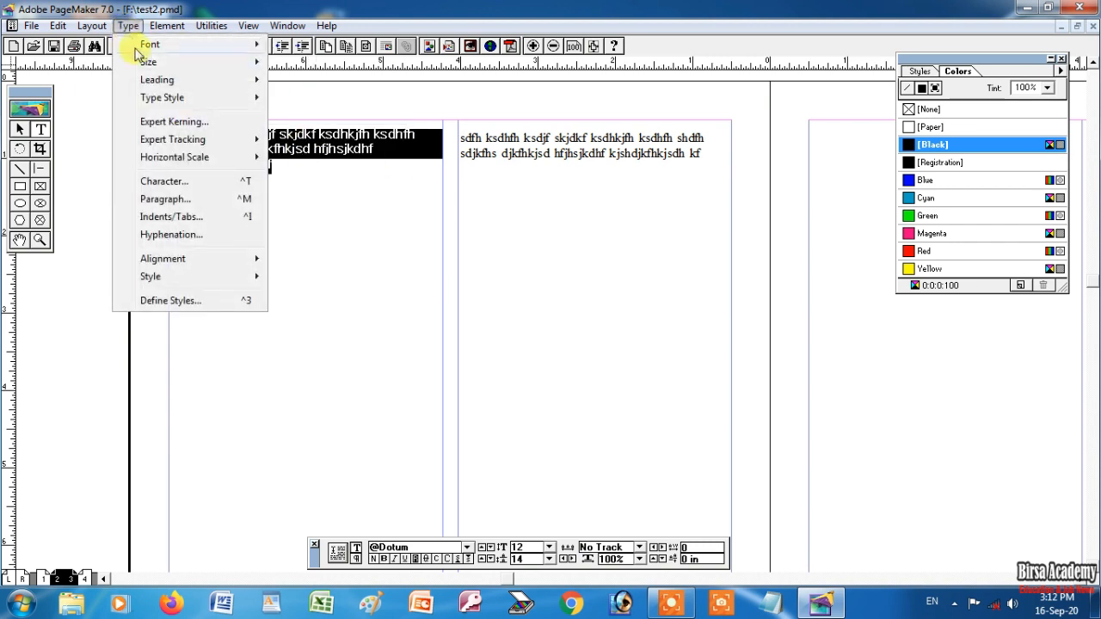
mouse_move(155, 101)
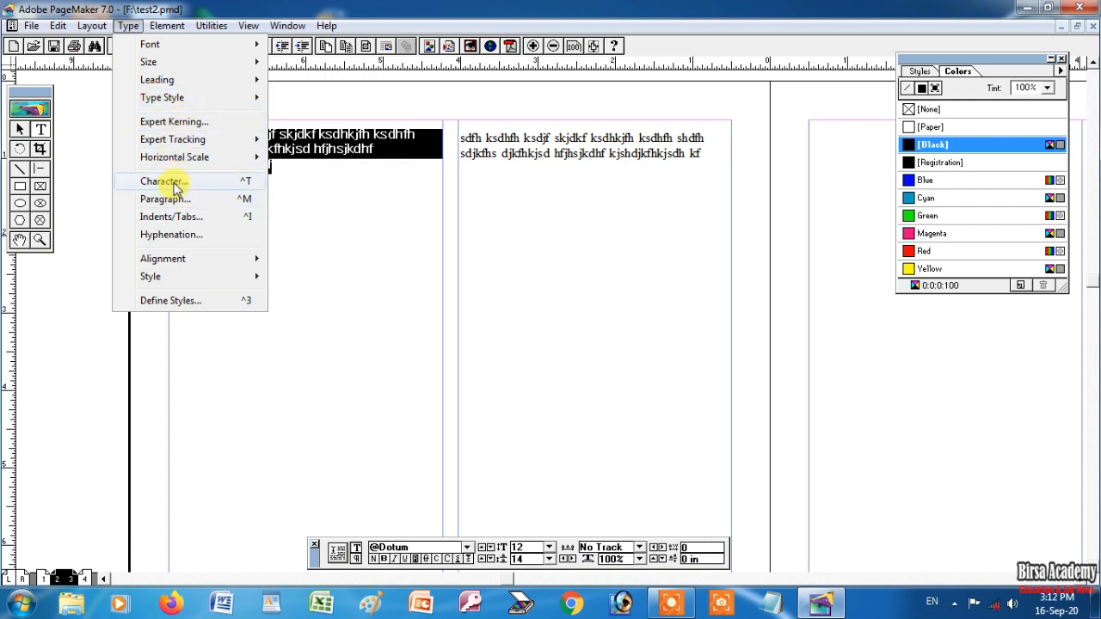
click(303, 165)
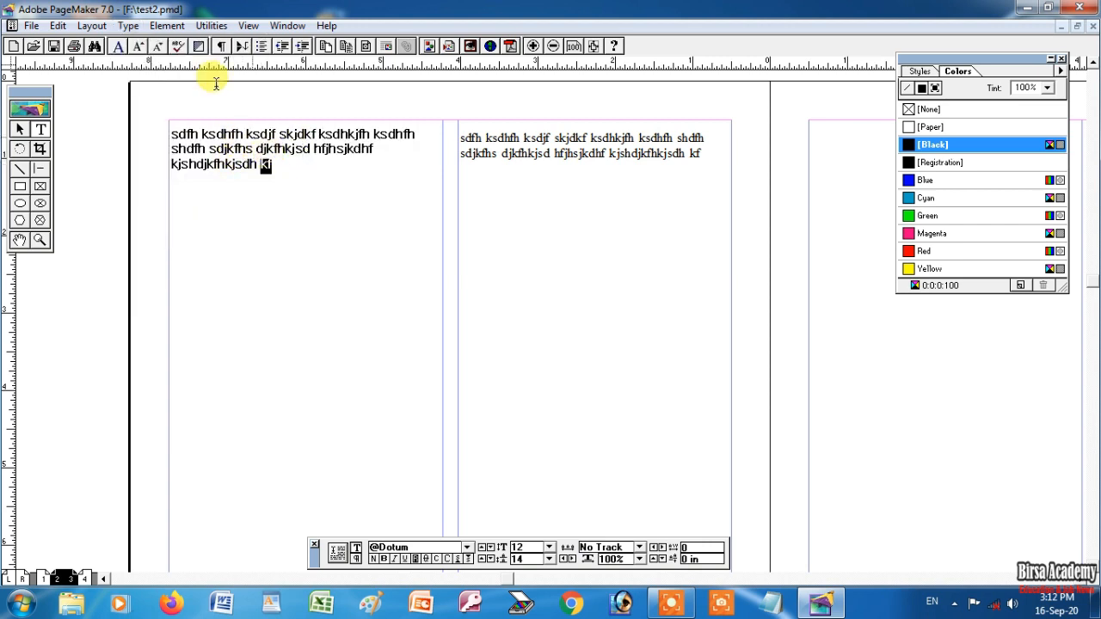
click(155, 27)
mouse_move(134, 26)
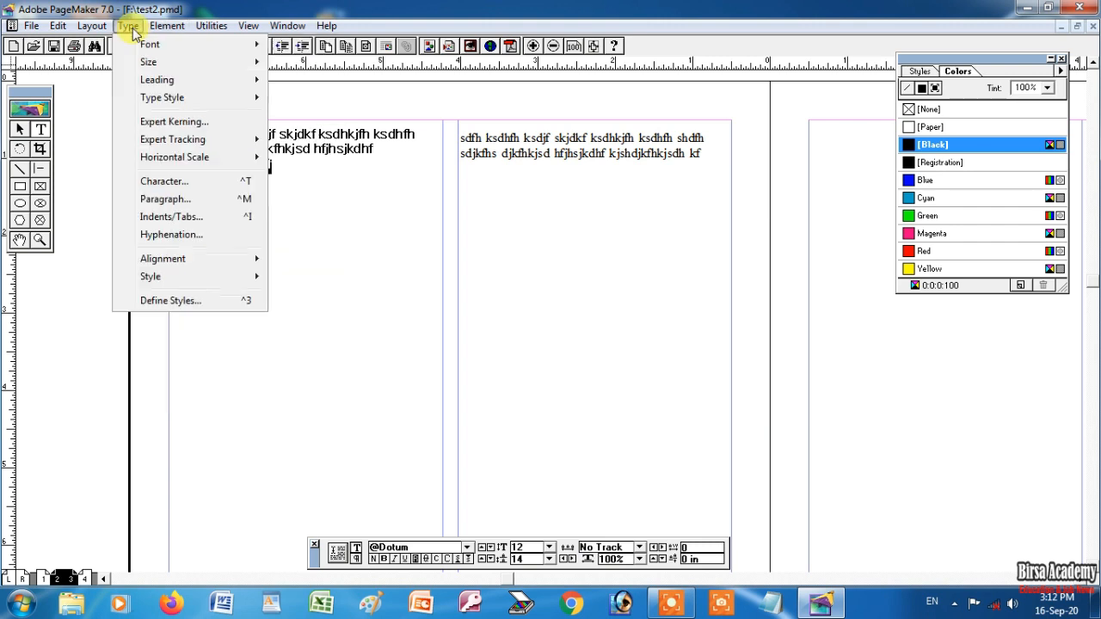
click(172, 185)
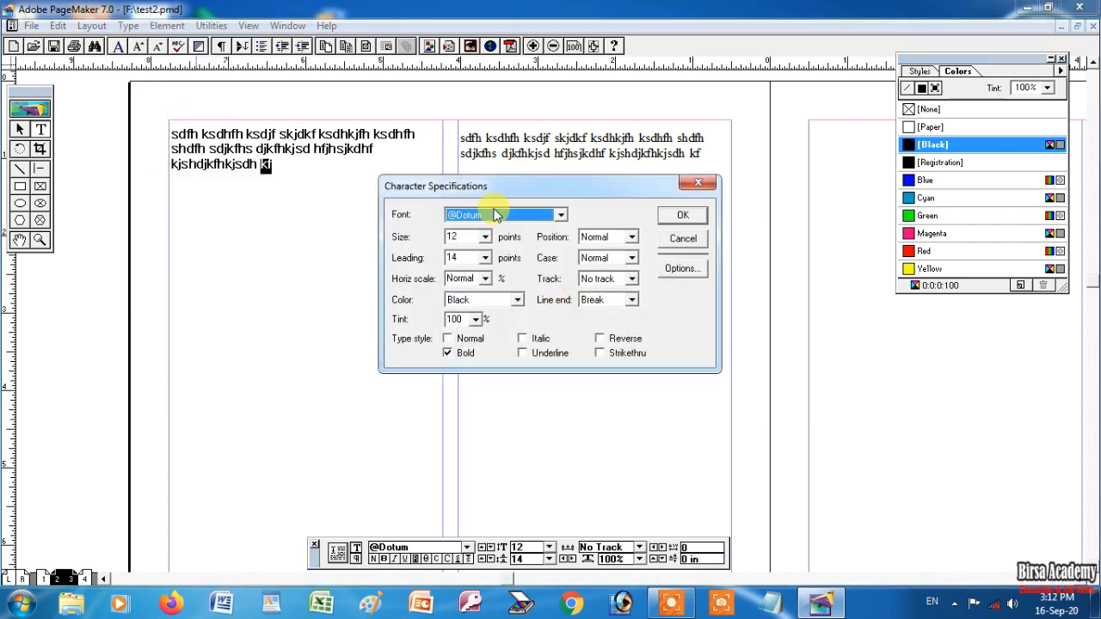
drag(504, 190, 419, 189)
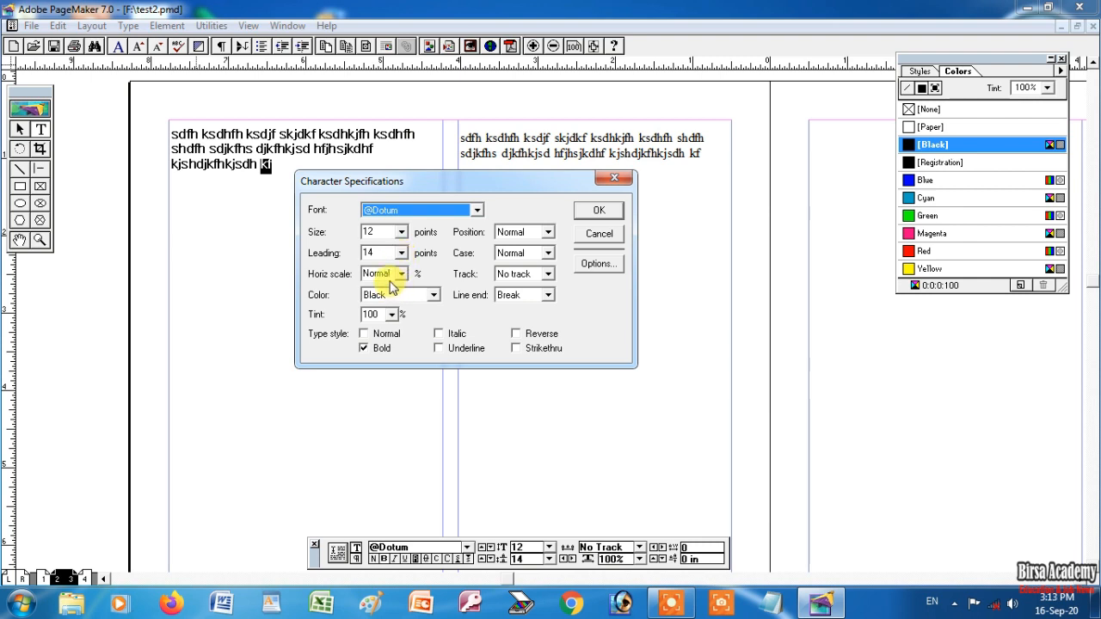
click(547, 232)
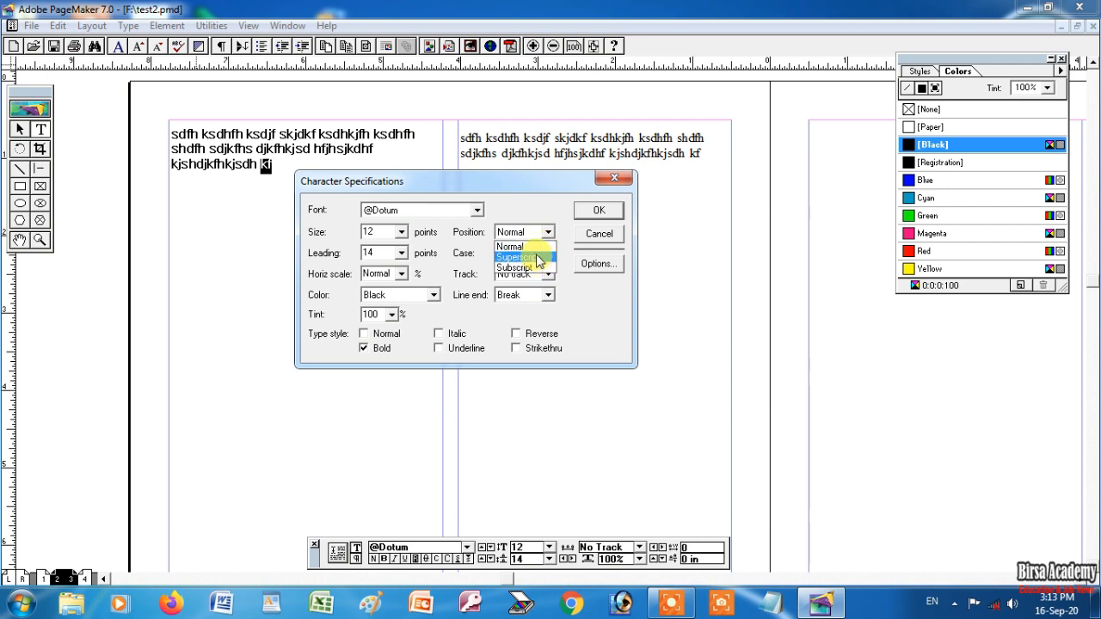
click(516, 258)
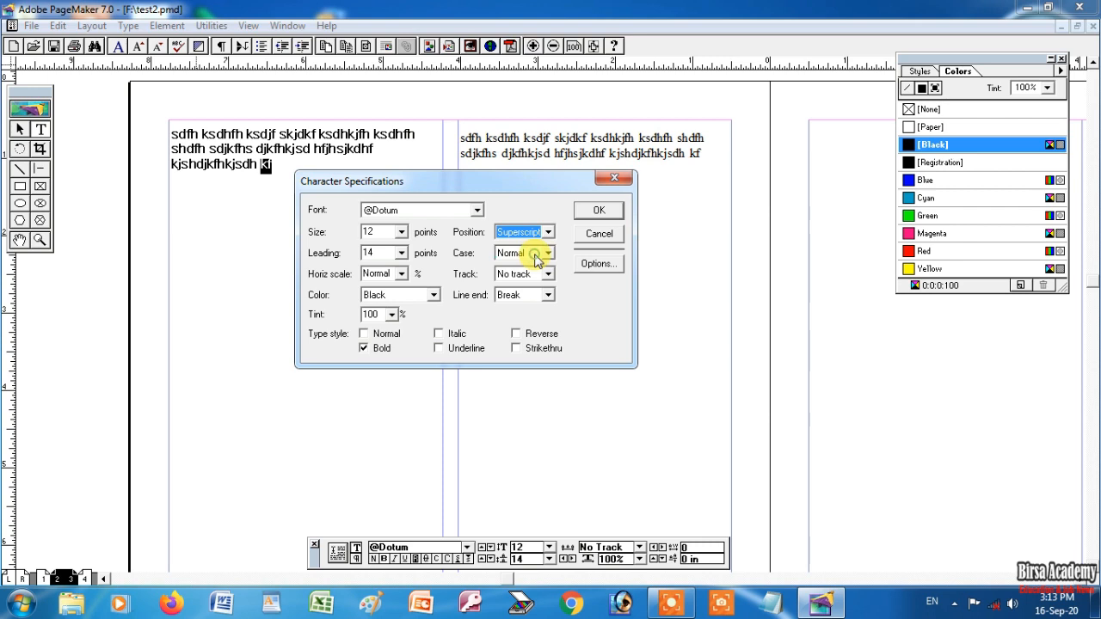
click(547, 274)
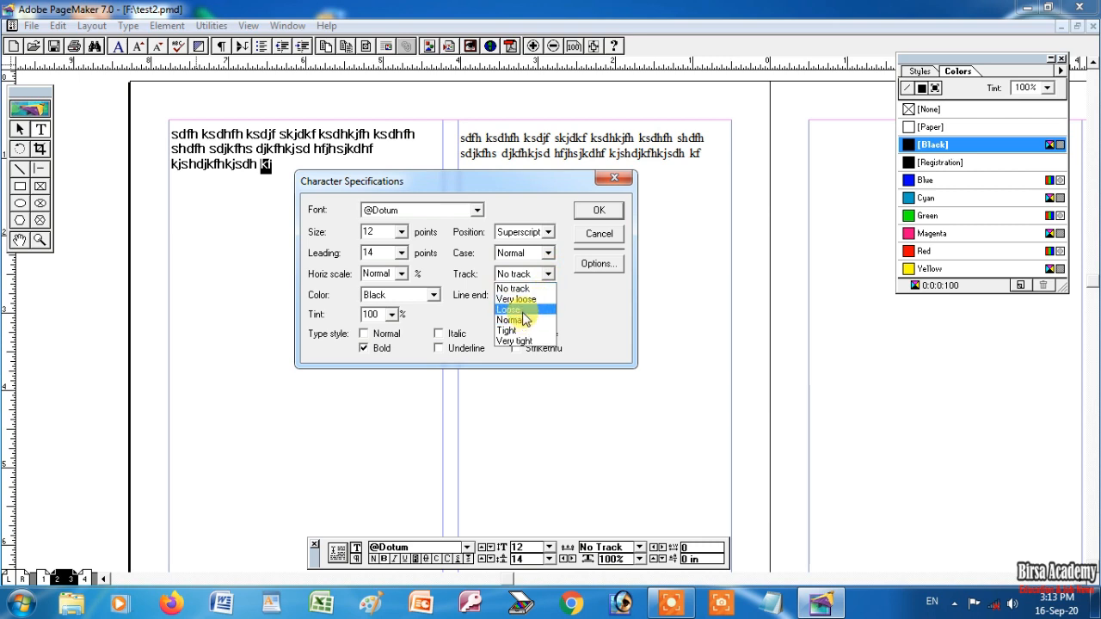
click(523, 310)
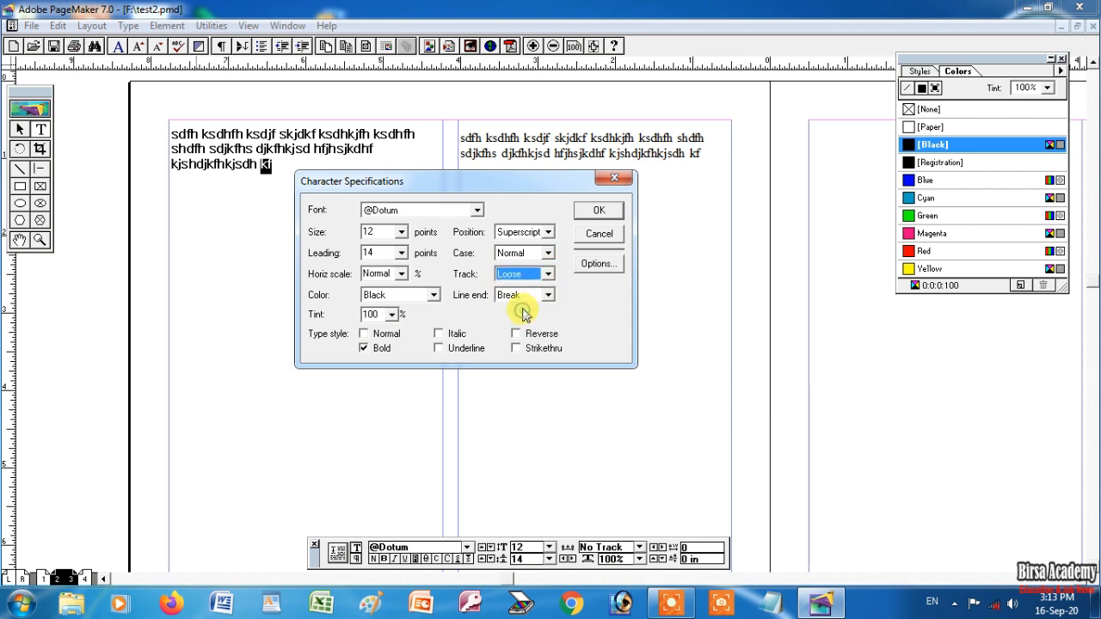
Step: Change the word's color to Blue in the character specifications, and return it to Black
click(435, 296)
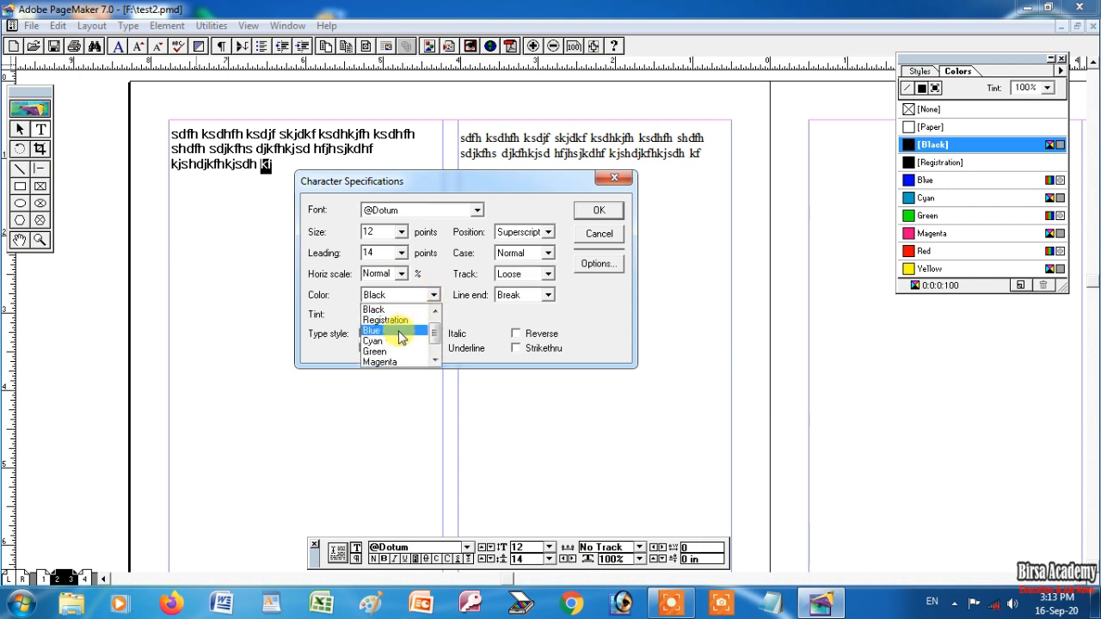
click(395, 334)
click(433, 295)
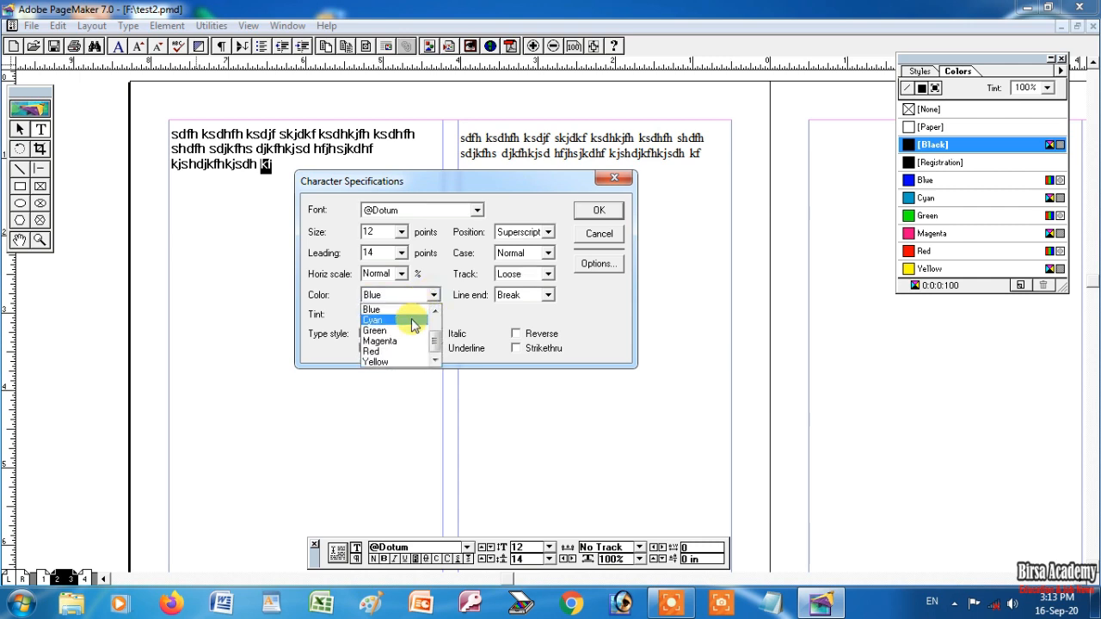
scroll(426, 348, up, 1)
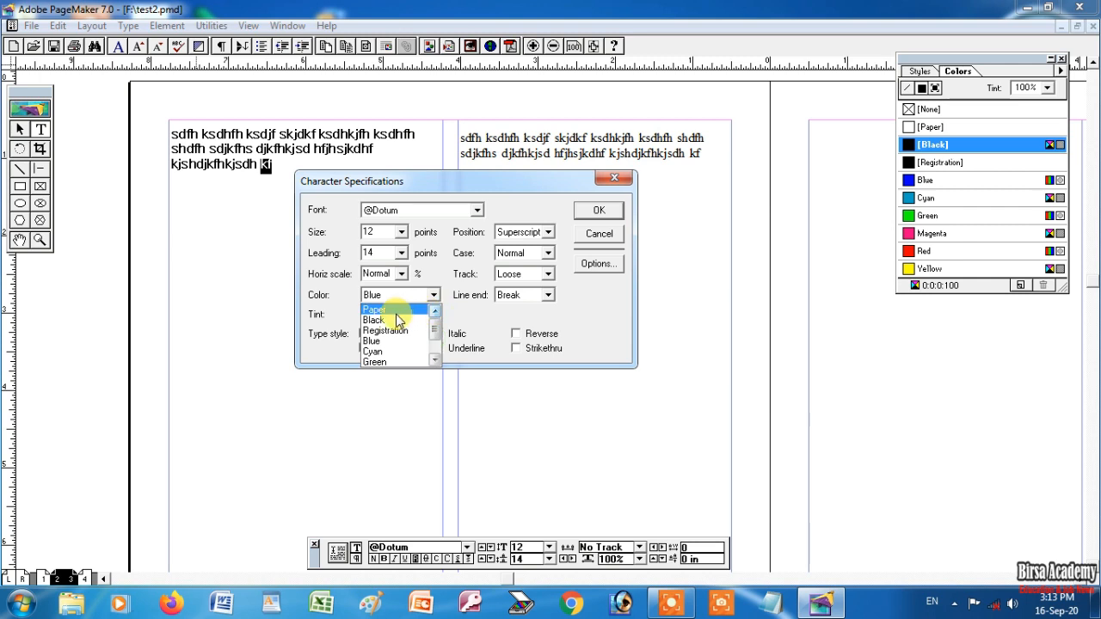
click(398, 321)
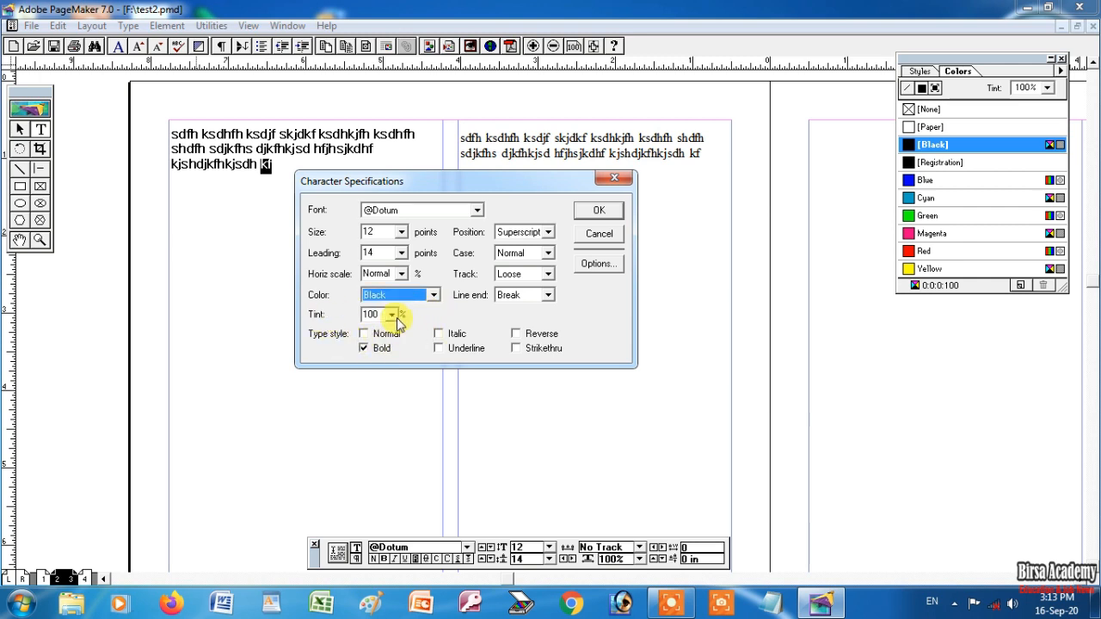
Step: Look through the tint percentages and apply the character specifications to the word "kf"
click(393, 315)
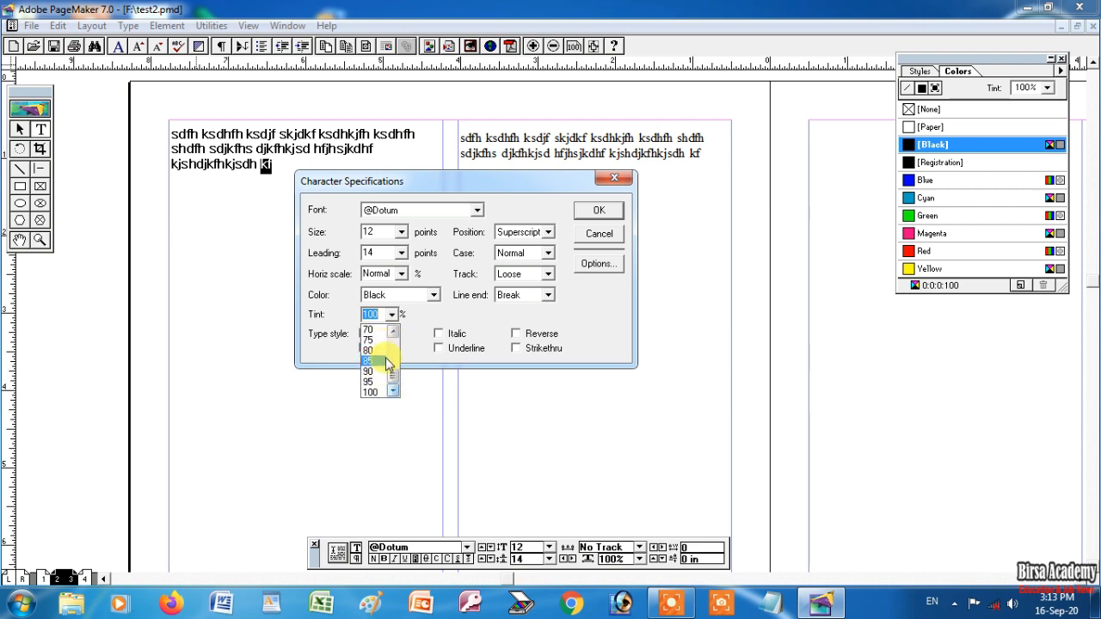
click(454, 315)
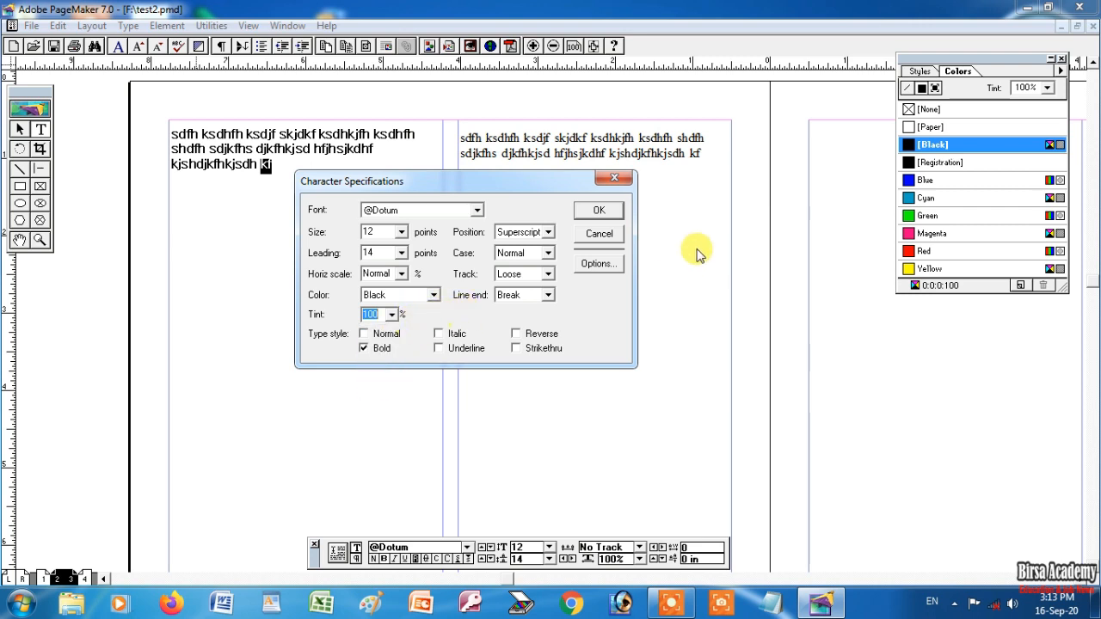
click(595, 209)
click(275, 163)
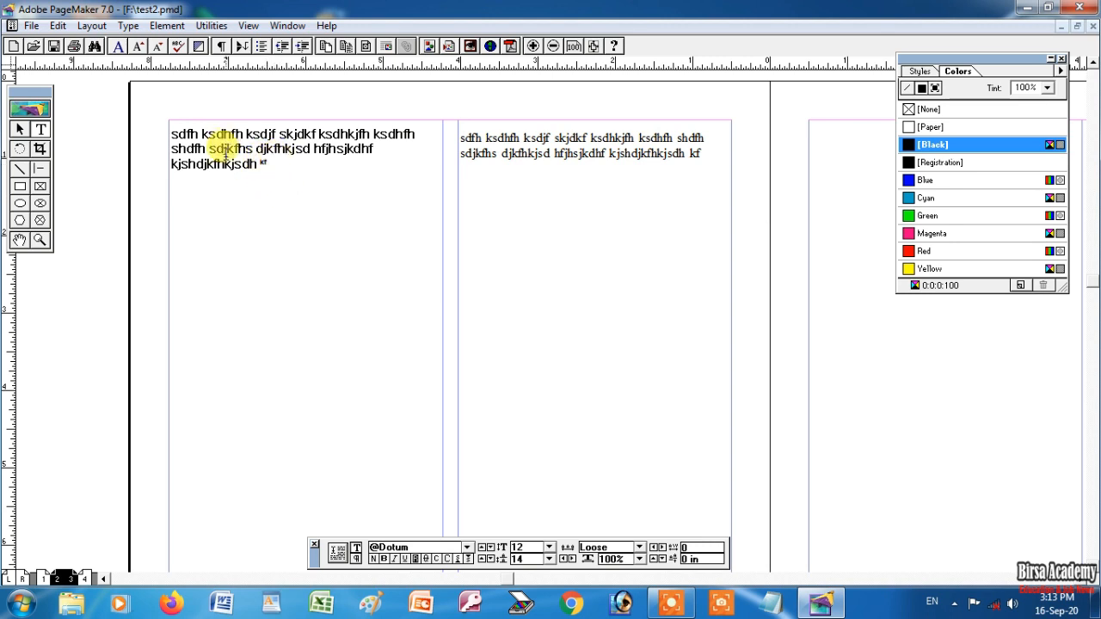
Step: Select all the first-column text and set its paragraph indents to Left 0.5, First 0.2 and Right 0.5 inches
click(128, 26)
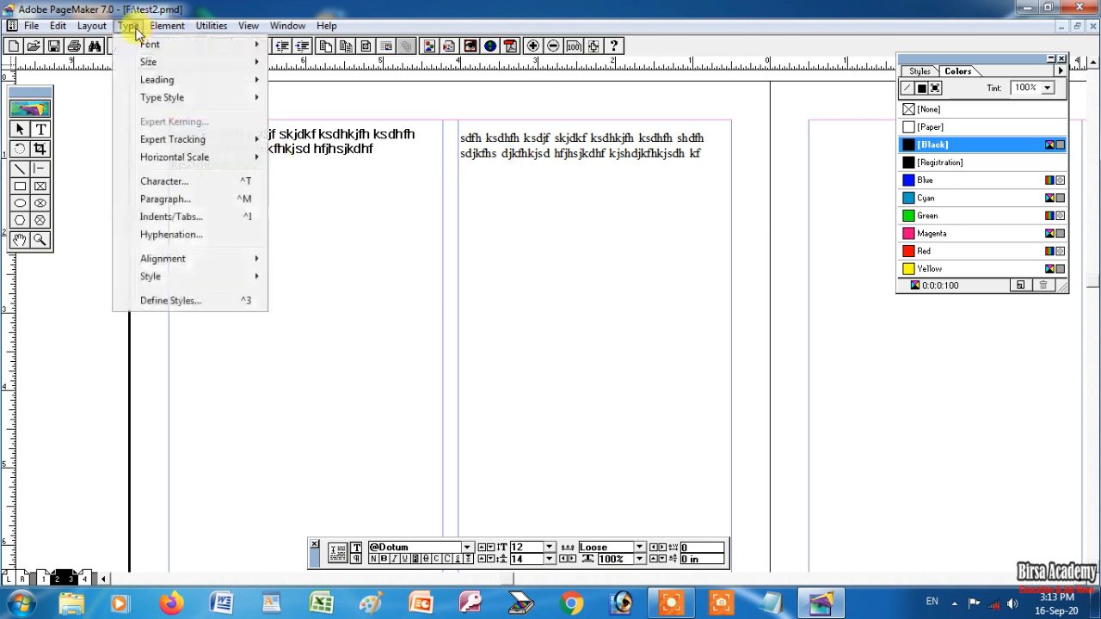
click(290, 167)
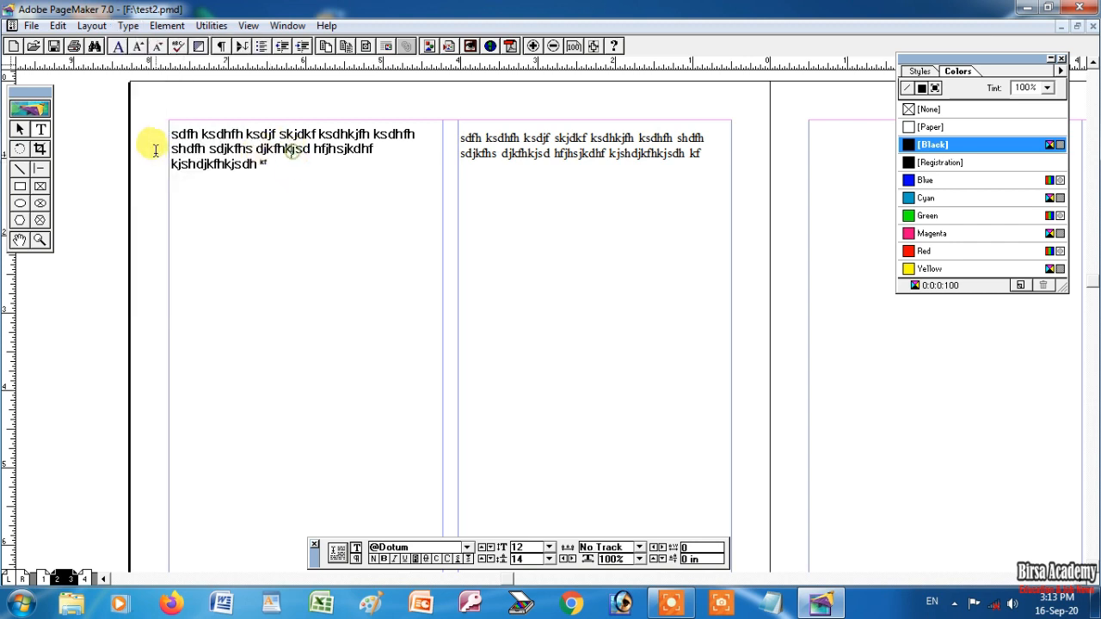
drag(172, 135, 267, 163)
click(128, 26)
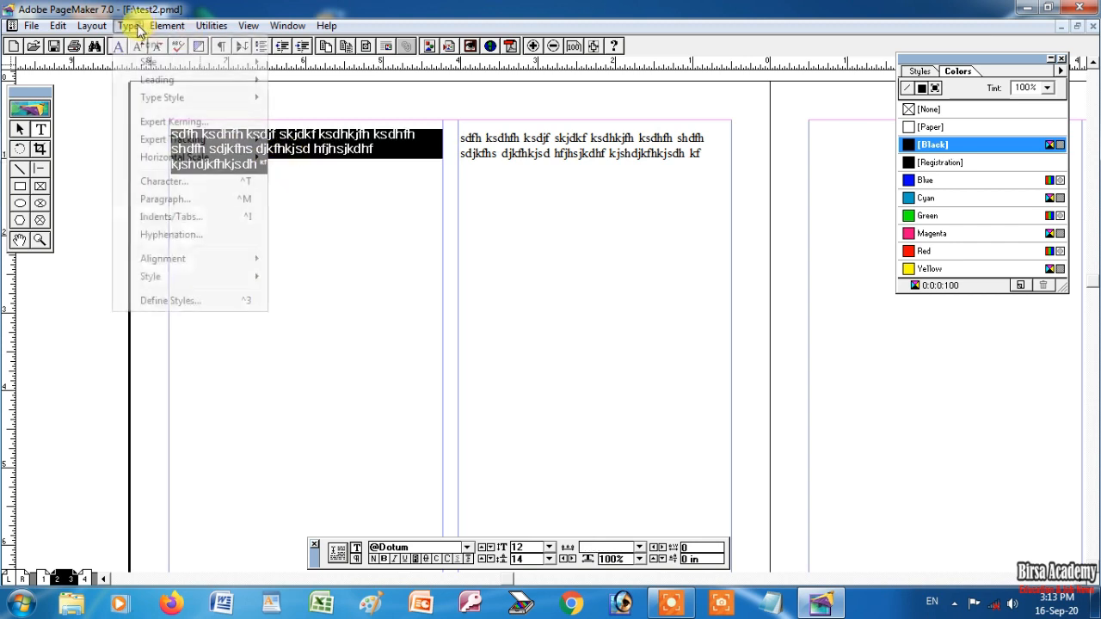
click(183, 200)
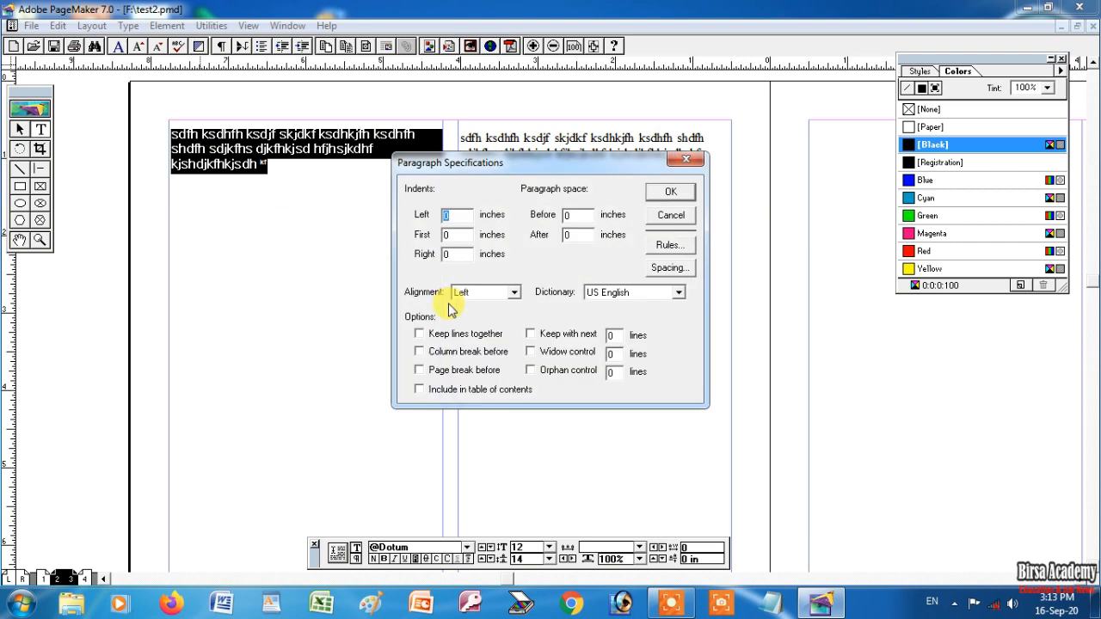
drag(503, 172, 416, 215)
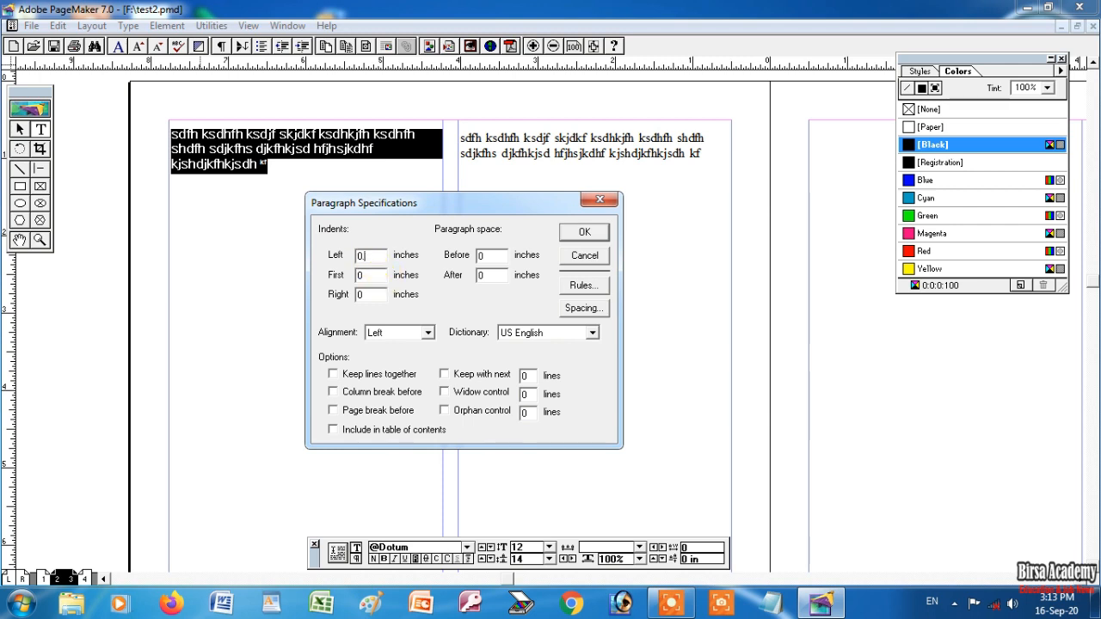
click(373, 276)
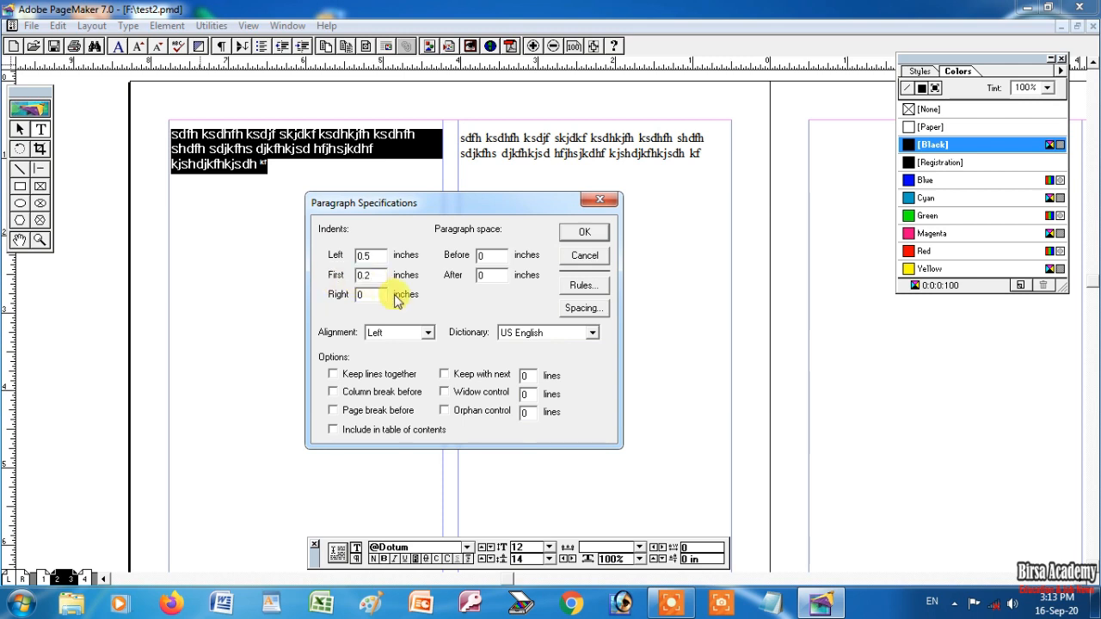
drag(368, 294, 347, 294)
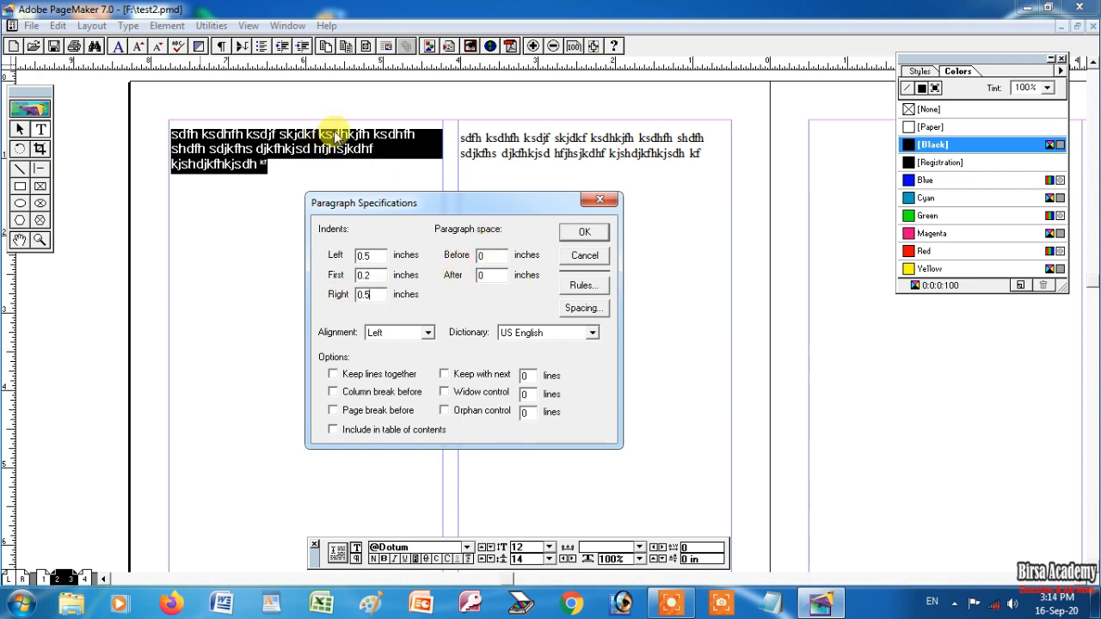
Step: Set the paragraph alignment to Justify and apply the paragraph specifications to the selected first-column text
click(494, 255)
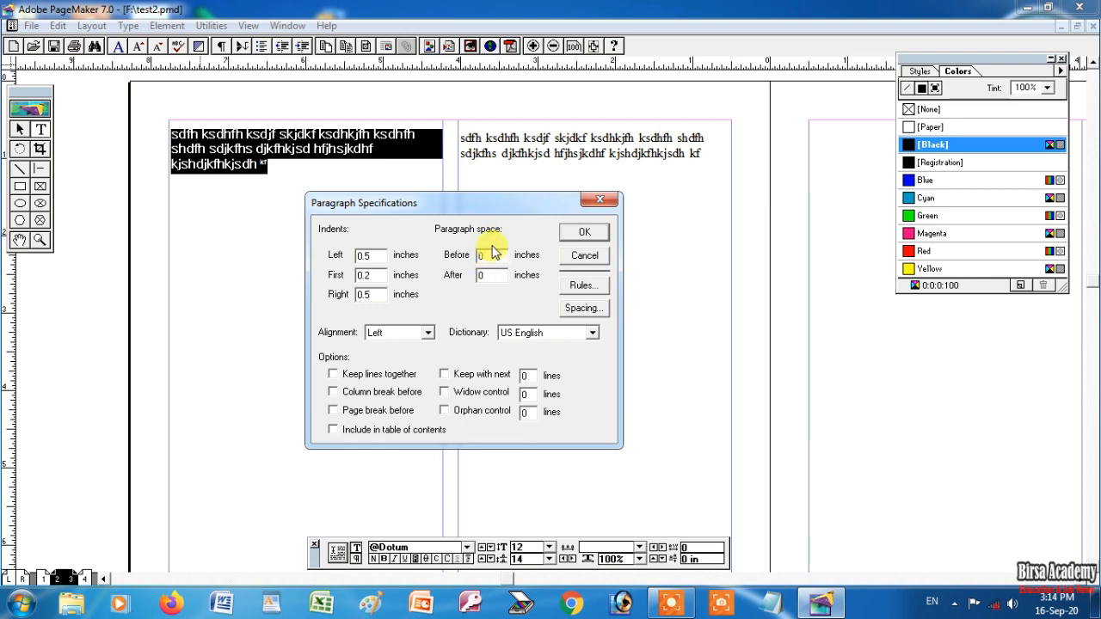
click(424, 335)
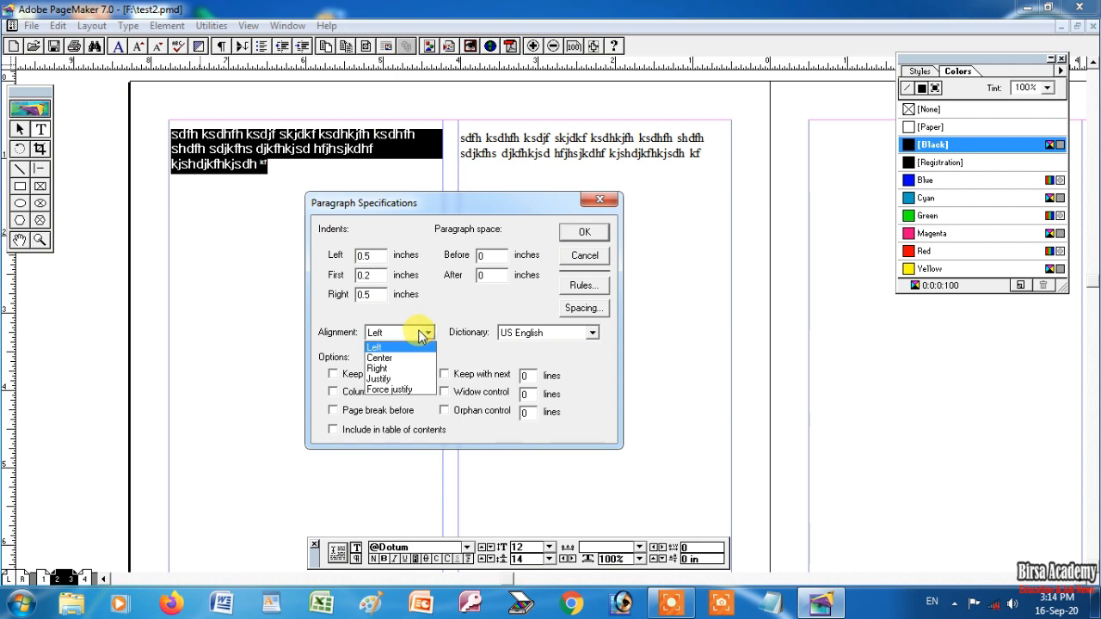
click(389, 379)
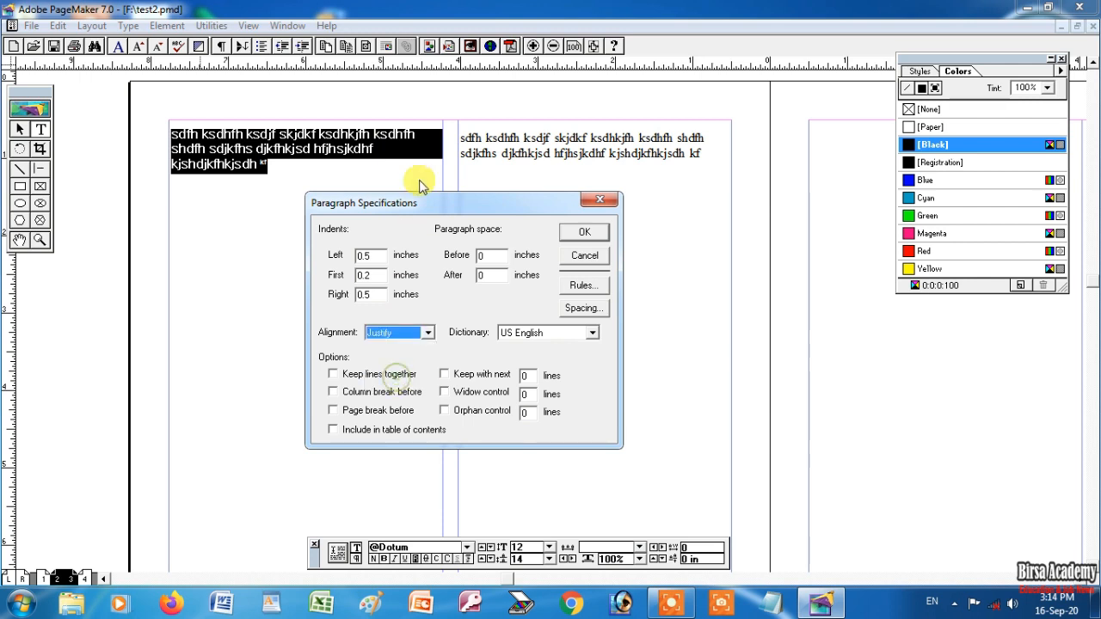
click(585, 233)
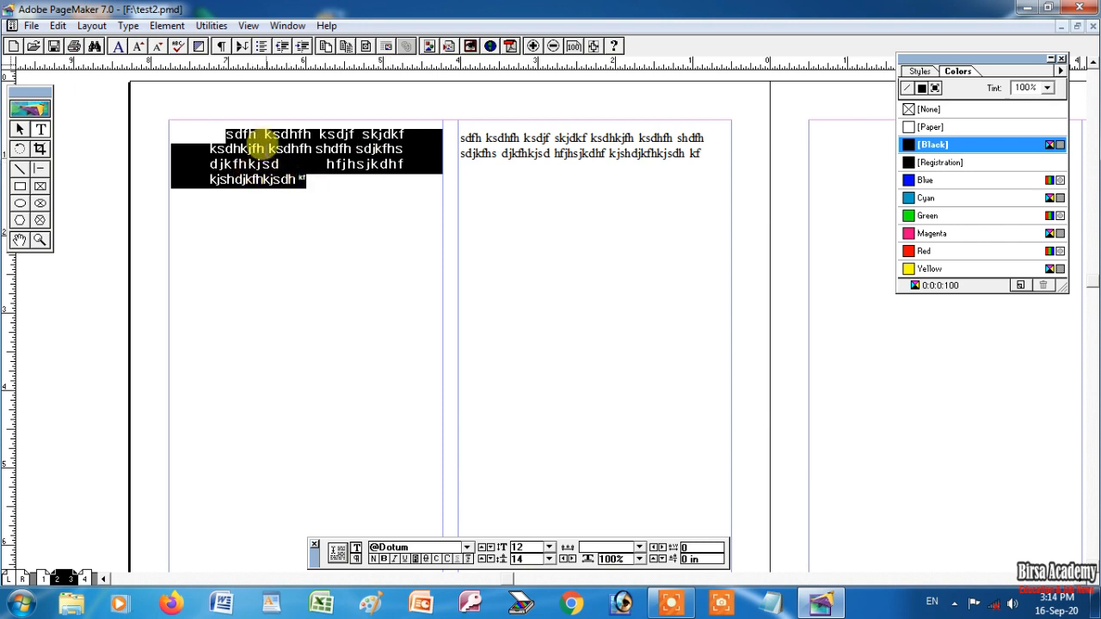
Step: Apply the Subhead 1 style to the selected first-column text, and switch it to the Body text style
click(154, 25)
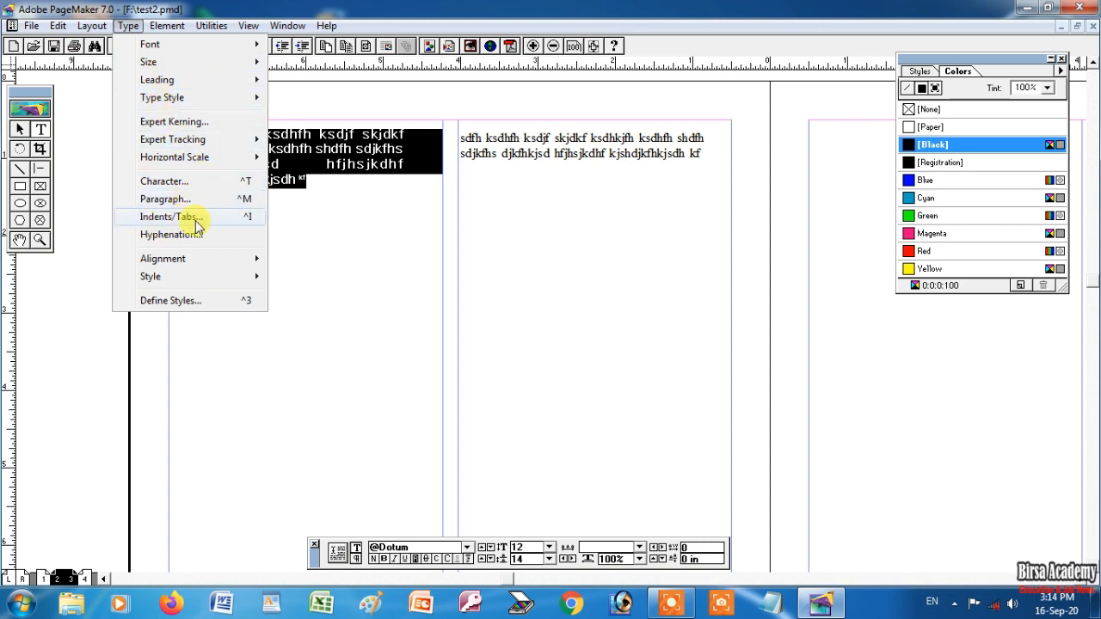
mouse_move(169, 263)
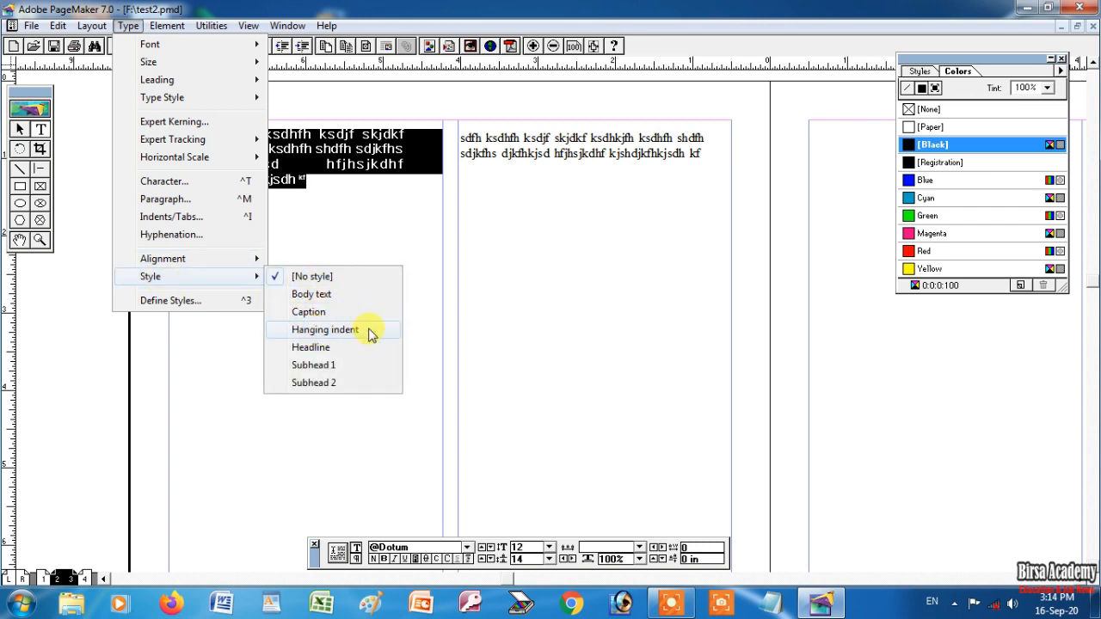
click(317, 365)
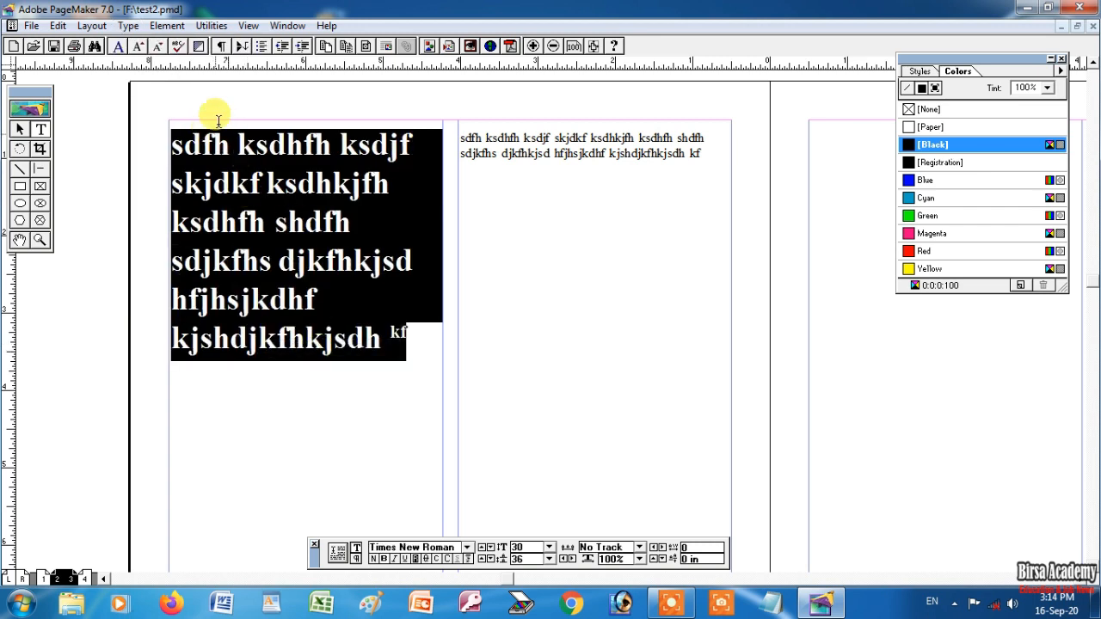
click(128, 25)
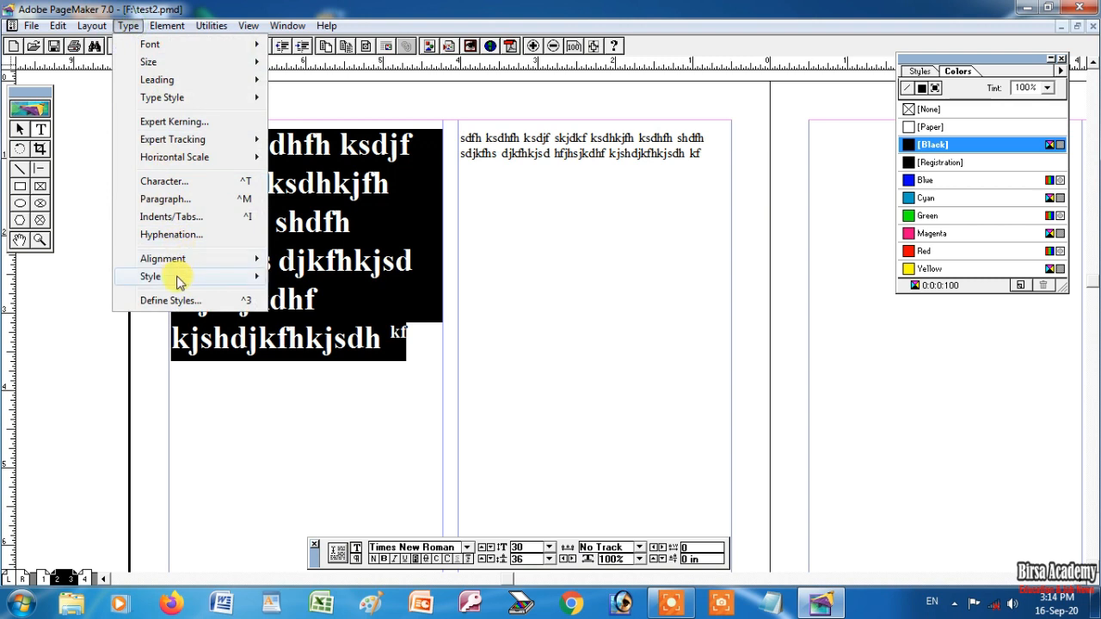
mouse_move(177, 276)
click(301, 295)
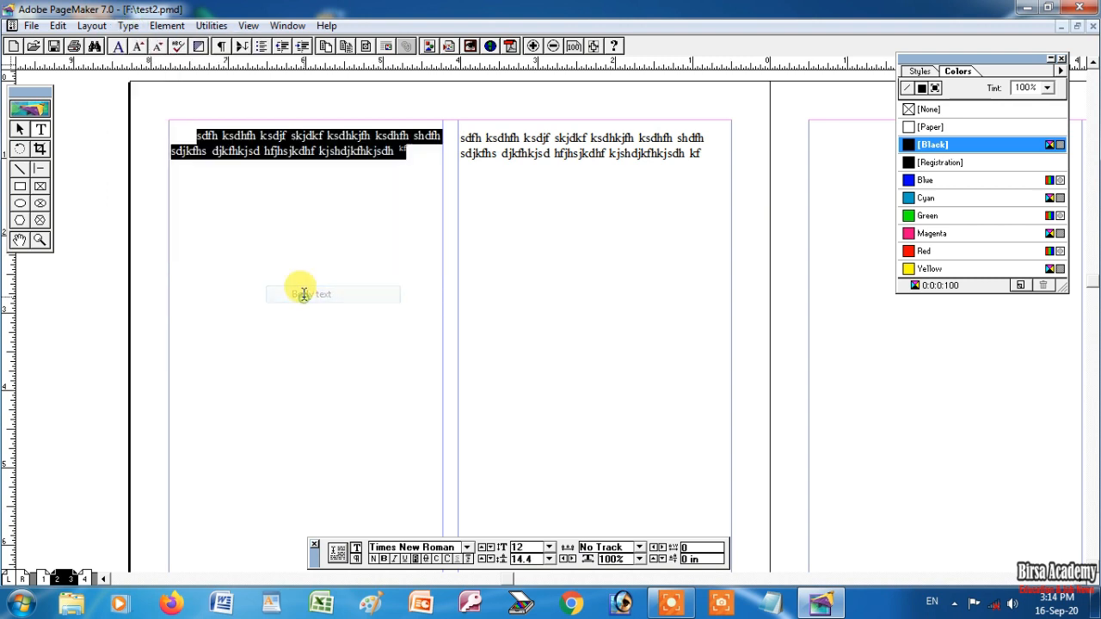
Step: Draw a rectangle about 2.67 in wide and 1.03 in high below the first-column text
click(166, 26)
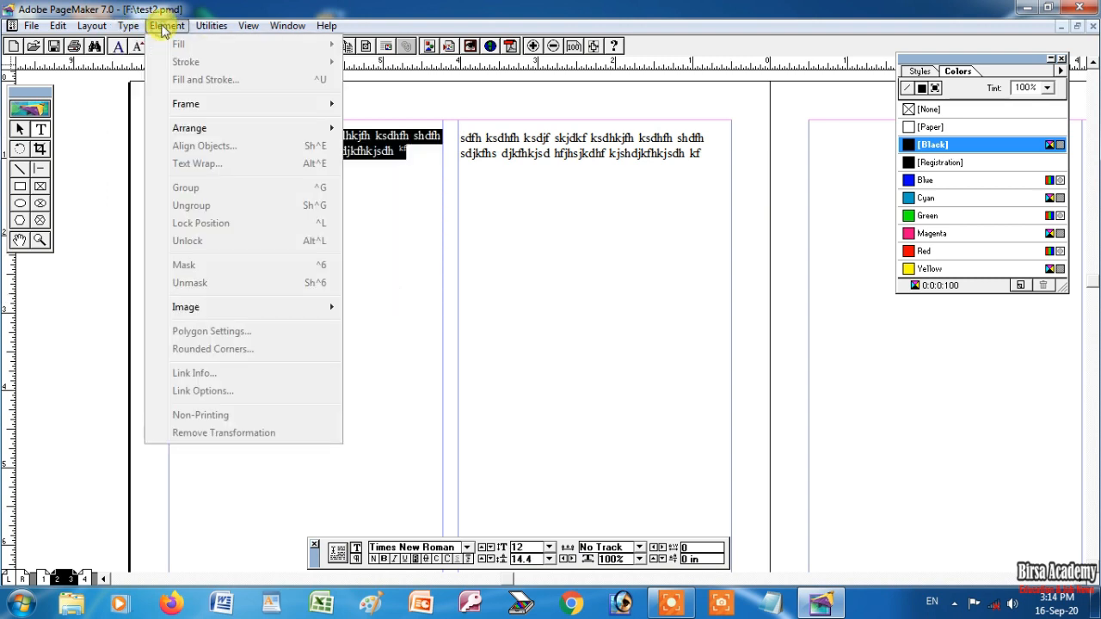
mouse_move(184, 105)
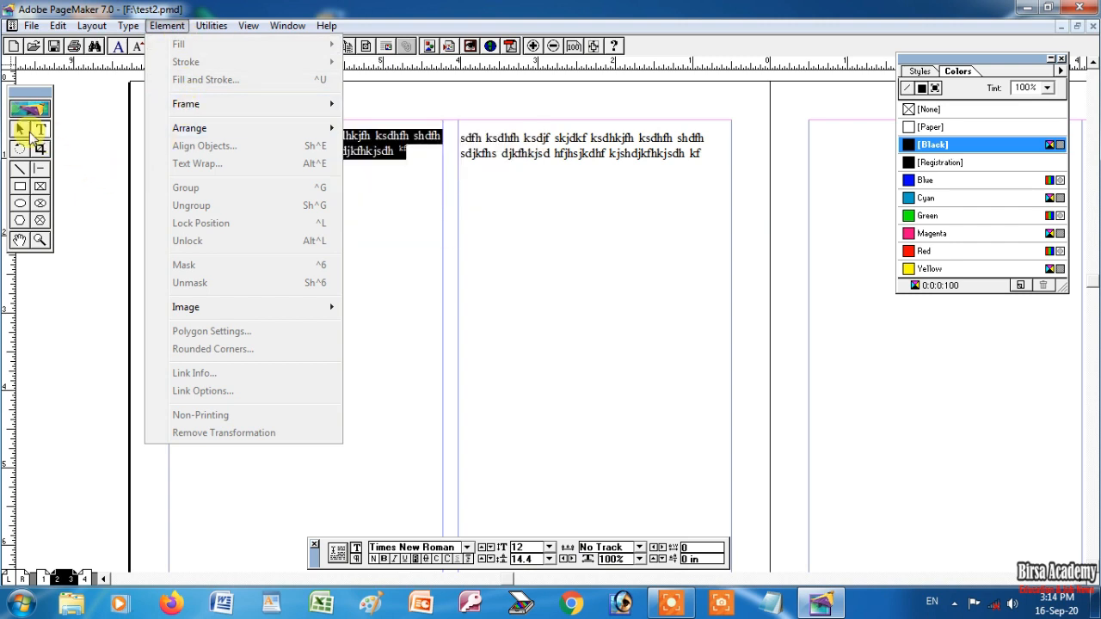
click(19, 129)
click(243, 154)
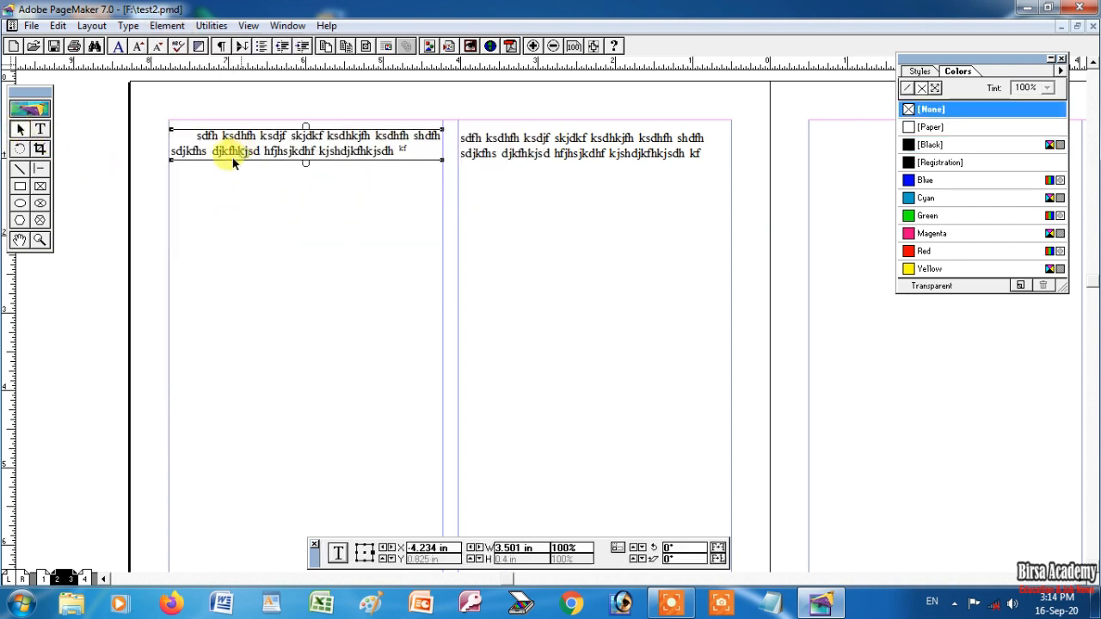
click(19, 186)
mouse_move(187, 213)
mouse_down()
mouse_move(295, 266)
mouse_move(394, 293)
mouse_up()
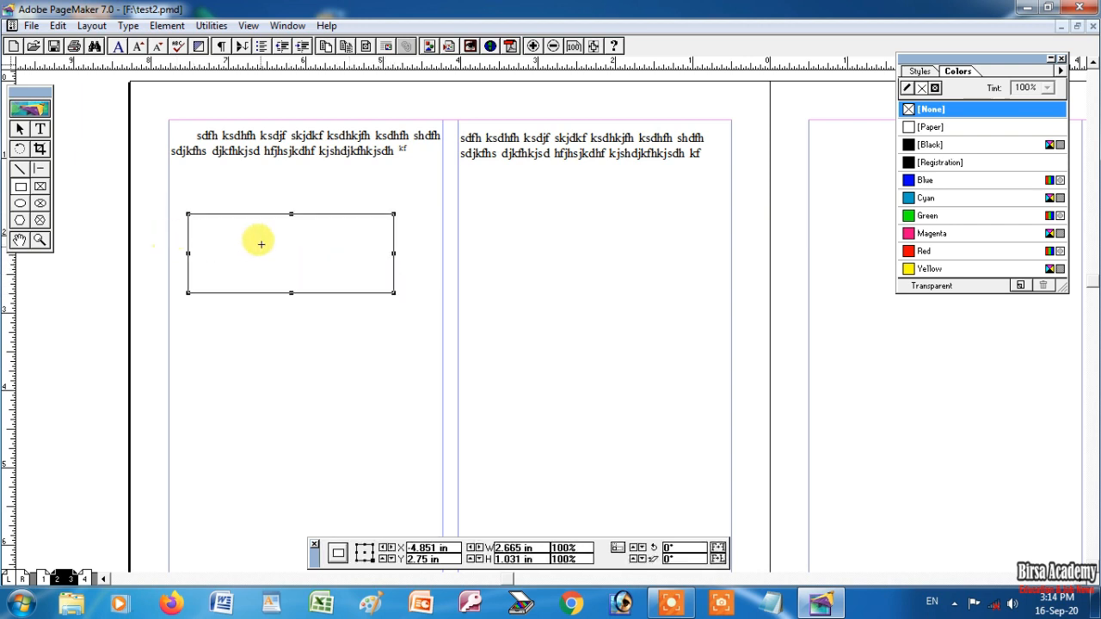
Step: Select the new rectangle below the first-column text and give it a Solid fill
click(19, 129)
right_click(173, 198)
click(243, 396)
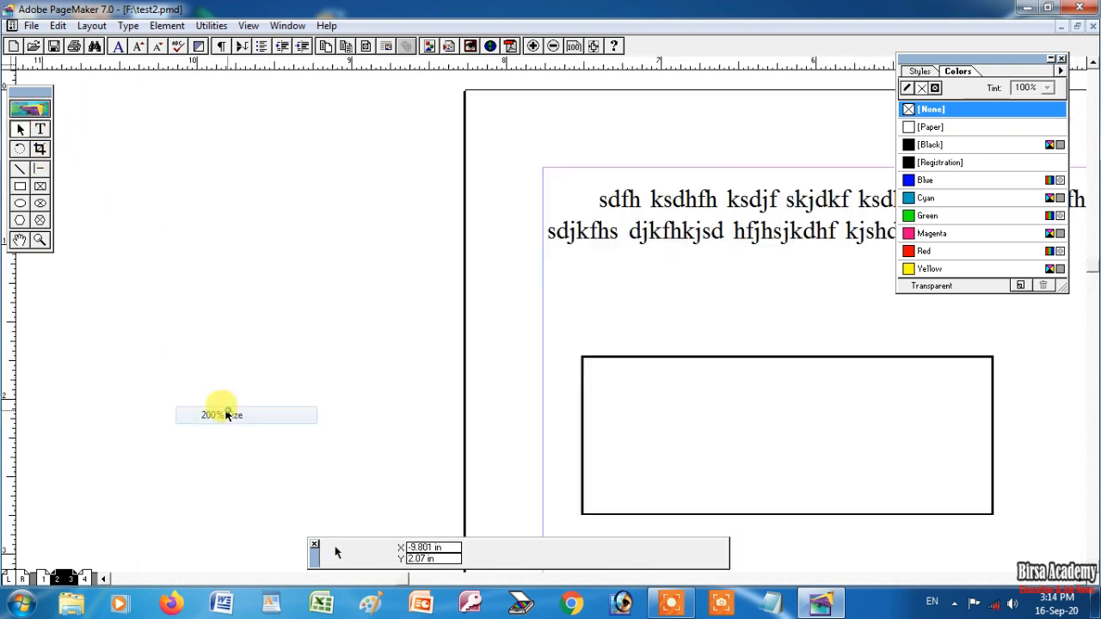
click(19, 241)
drag(688, 442, 350, 283)
click(40, 129)
click(22, 130)
click(190, 185)
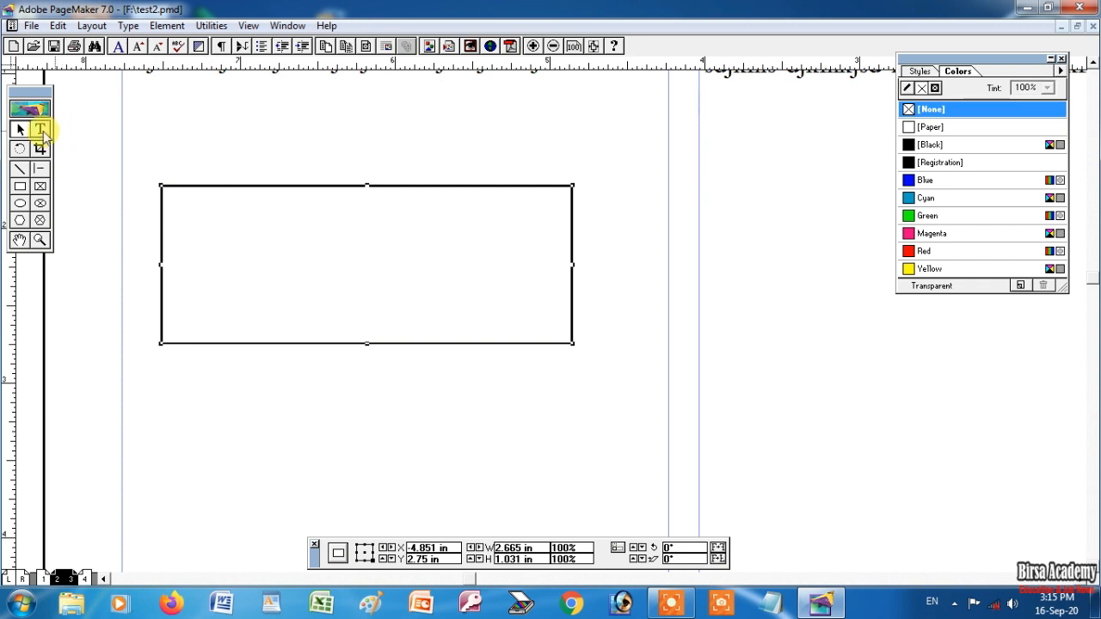
click(169, 25)
mouse_move(176, 44)
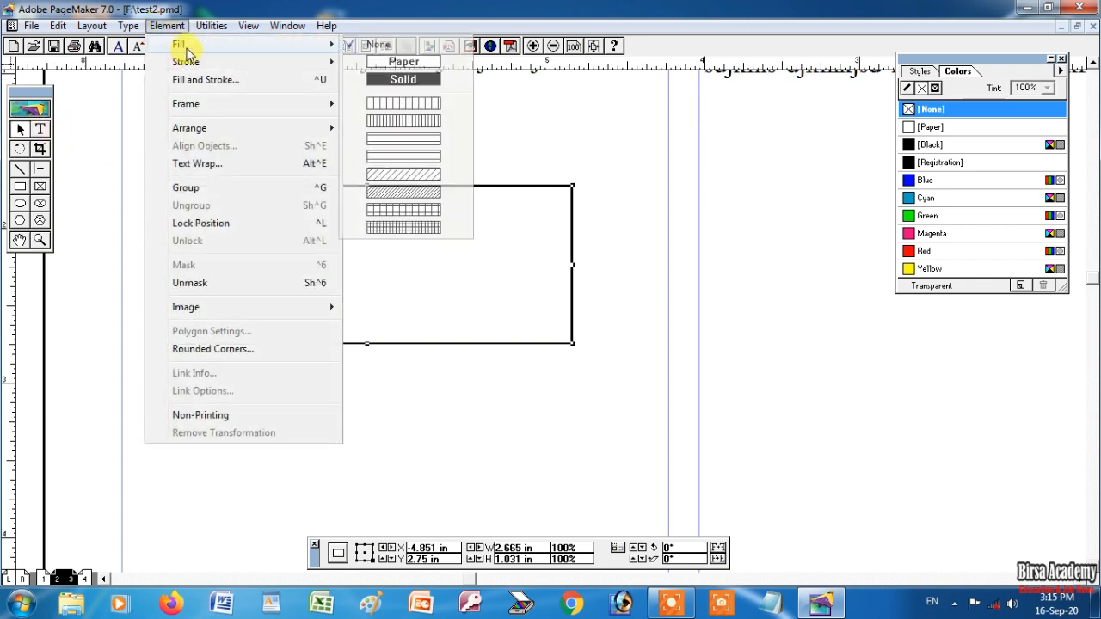
click(403, 80)
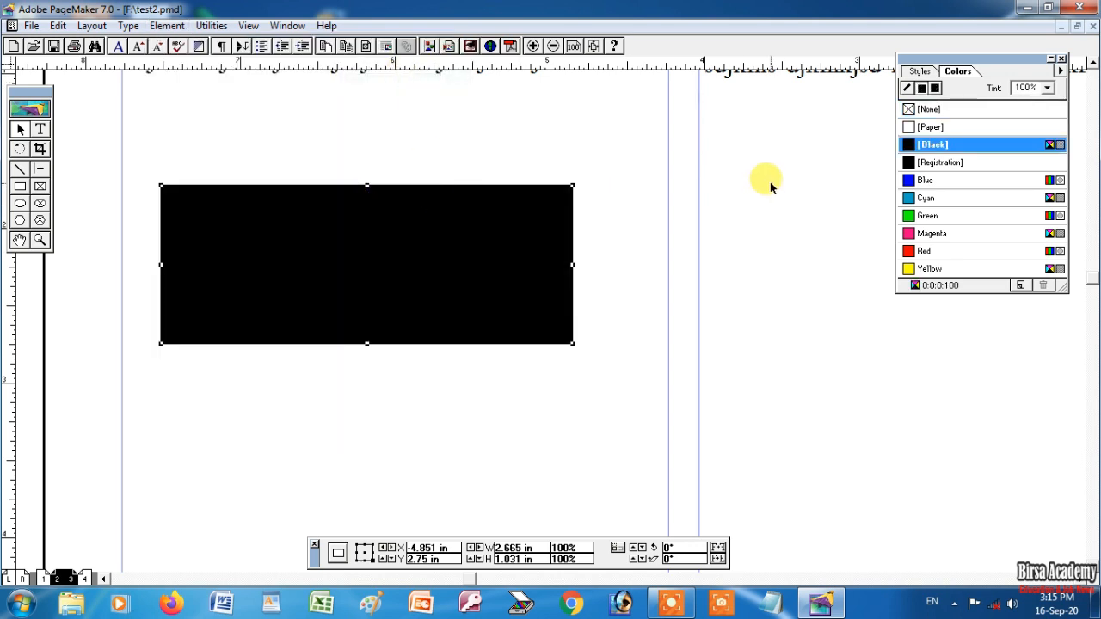
Step: Color the rectangle's fill Magenta, try Paper, and return it to Magenta
click(912, 235)
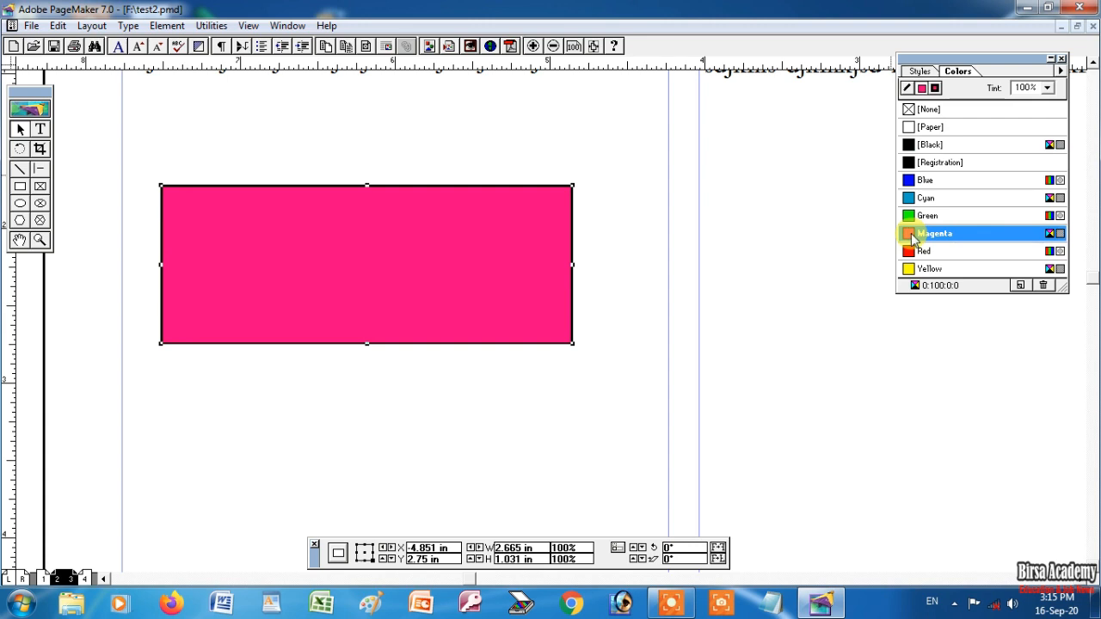
click(910, 129)
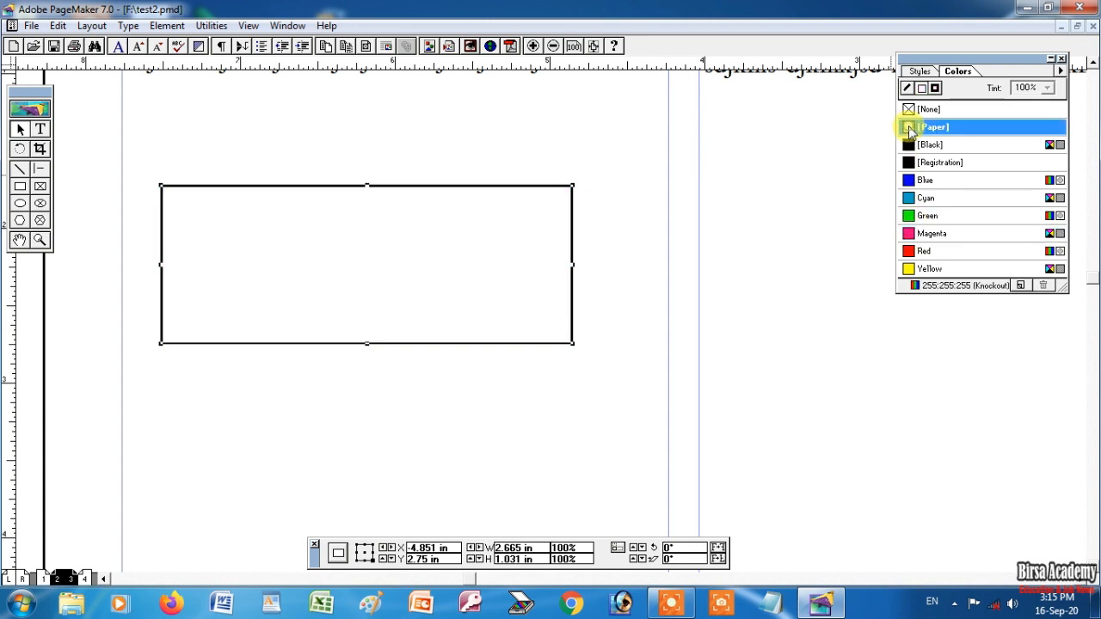
click(912, 236)
Step: Try the dense horizontal-line fill pattern on the rectangle, and set its fill to None
click(168, 25)
mouse_move(197, 42)
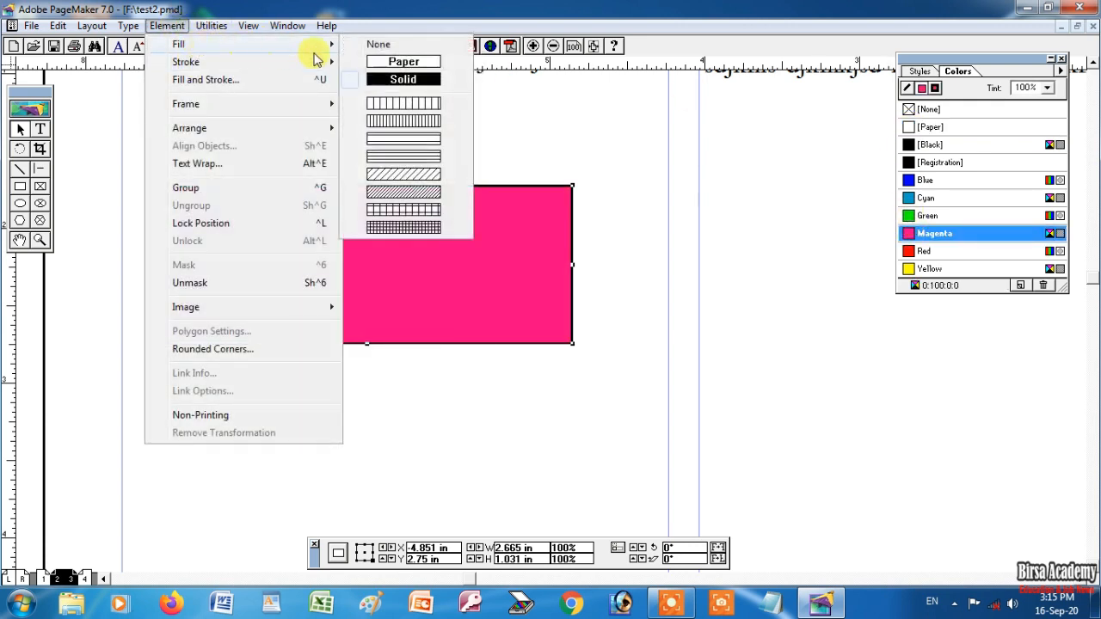
click(407, 157)
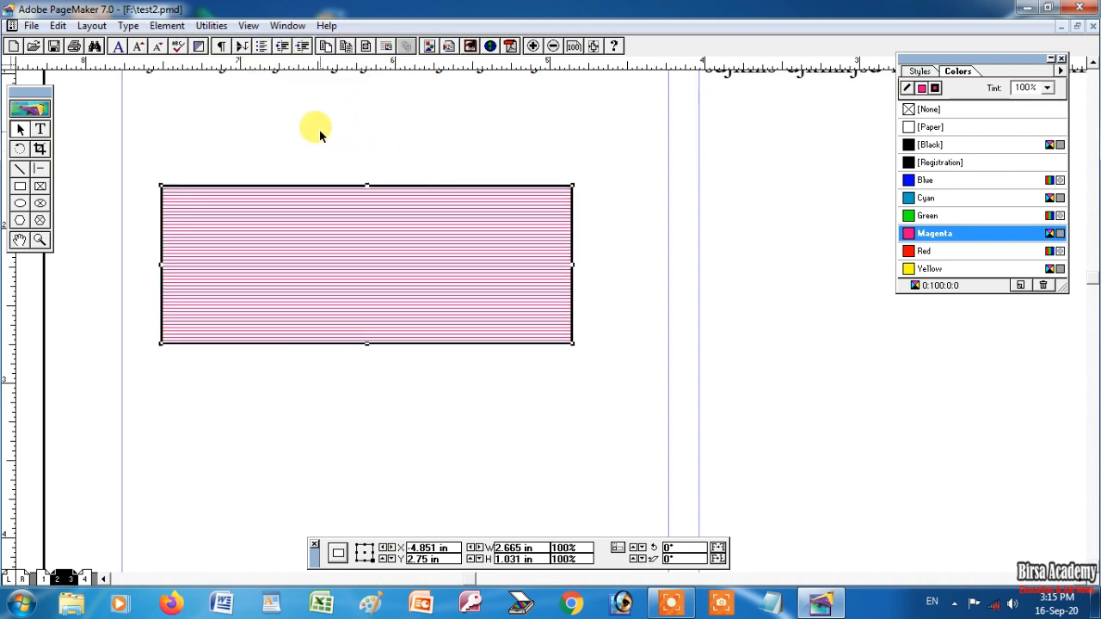
click(166, 25)
mouse_move(189, 45)
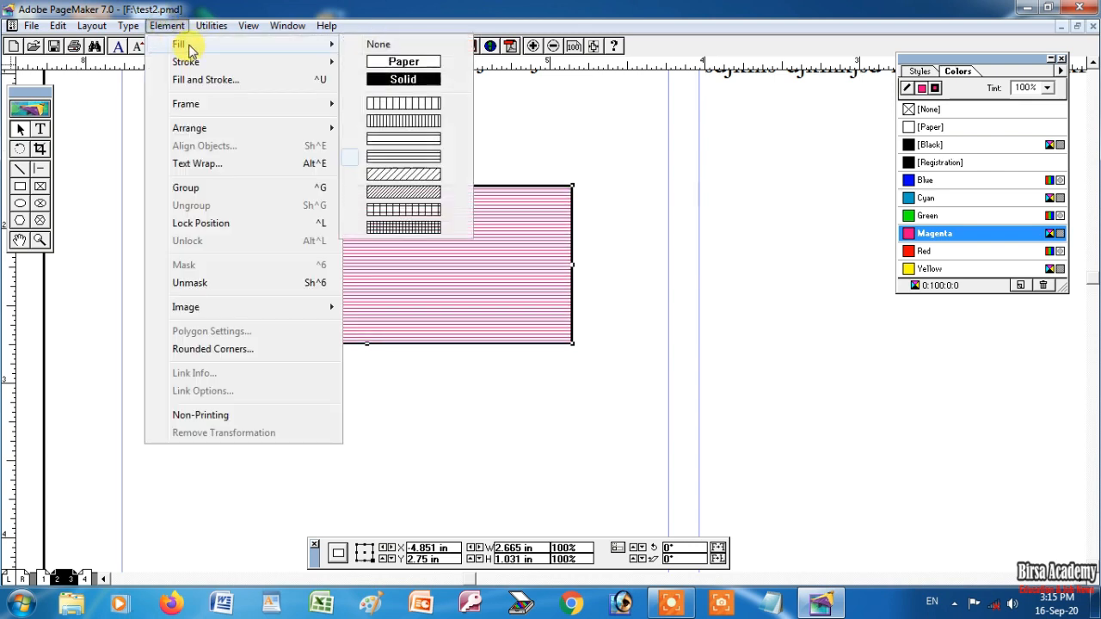
click(379, 45)
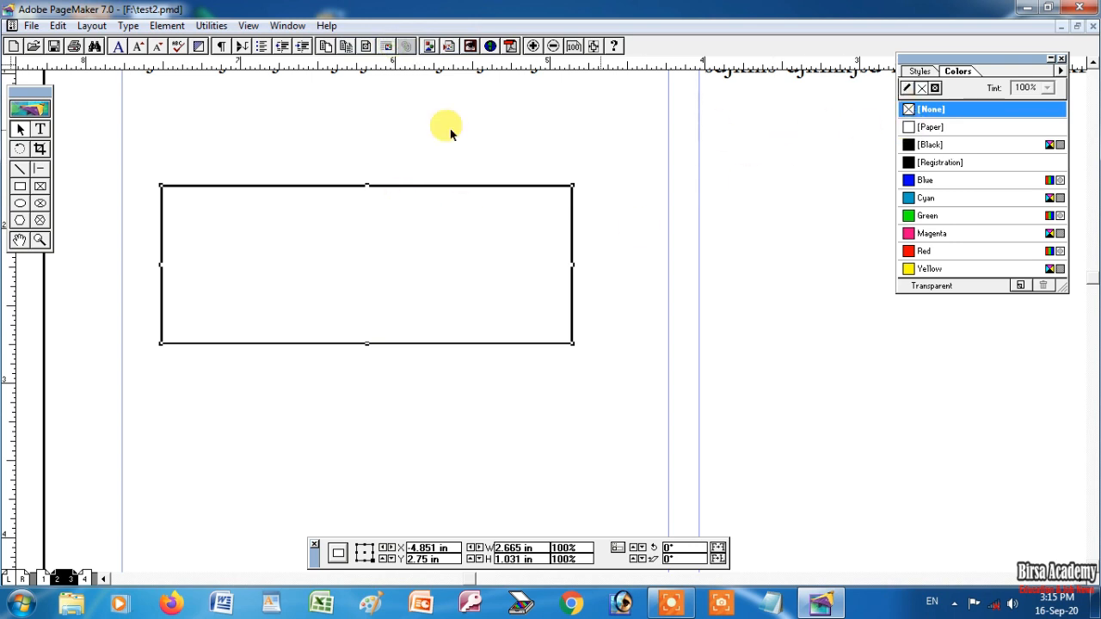
Step: Set the rectangle's stroke to the 5pt double line with a thick outer and a thin inner line
click(167, 25)
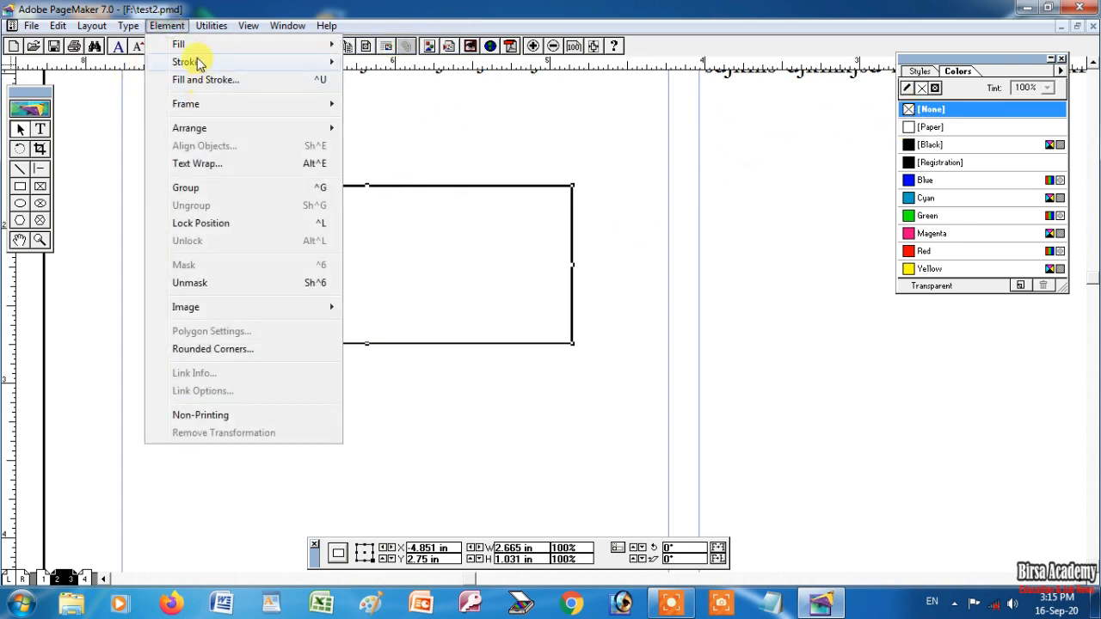
mouse_move(197, 63)
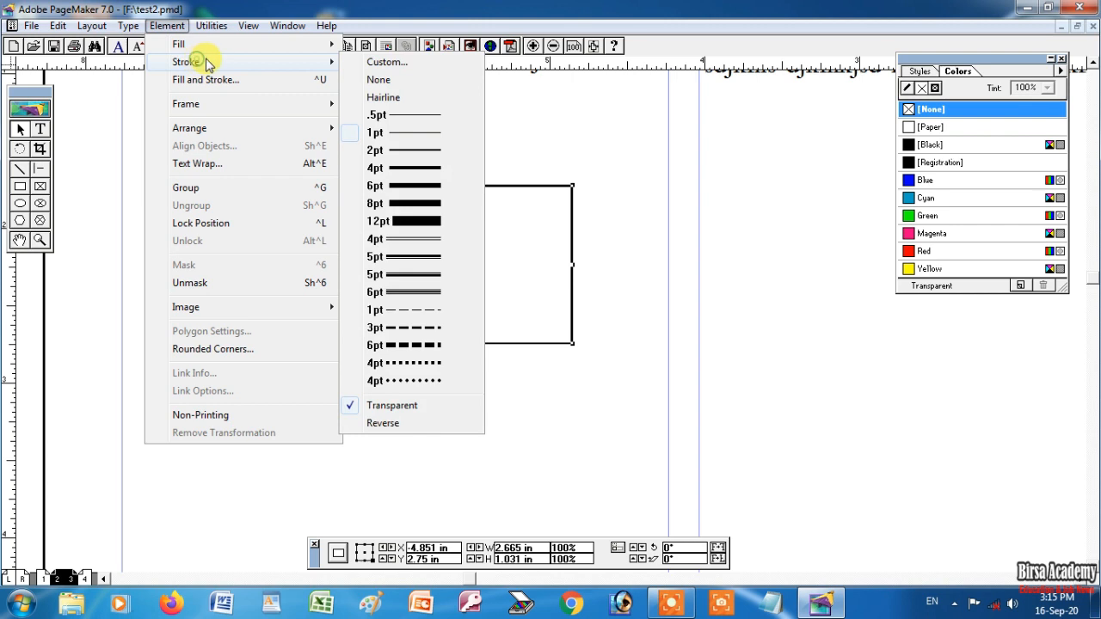
click(575, 232)
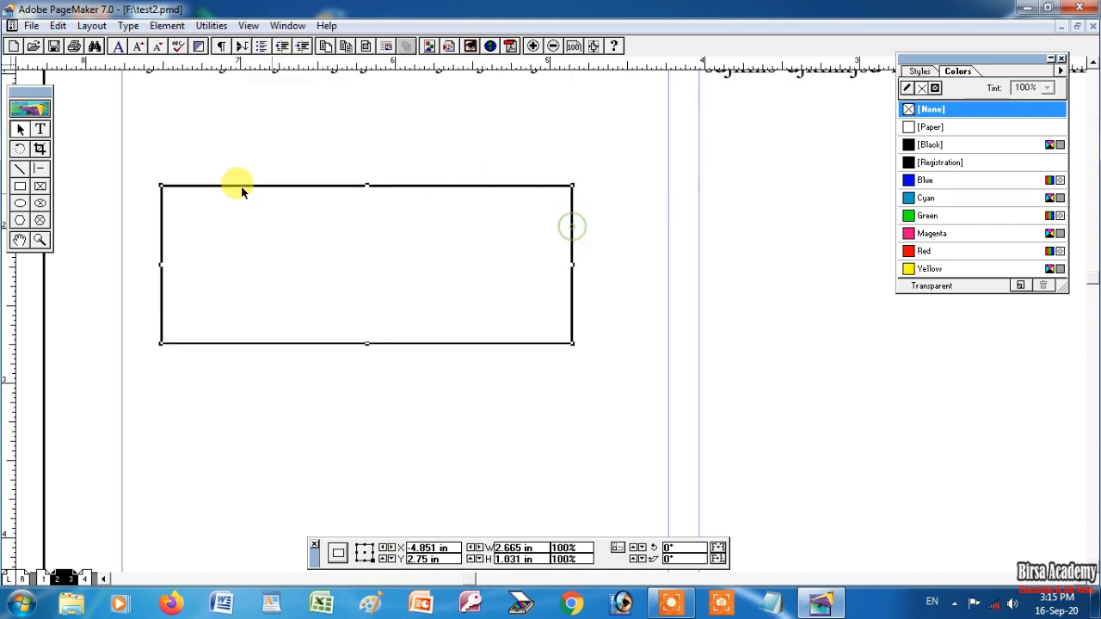
click(167, 25)
mouse_move(184, 62)
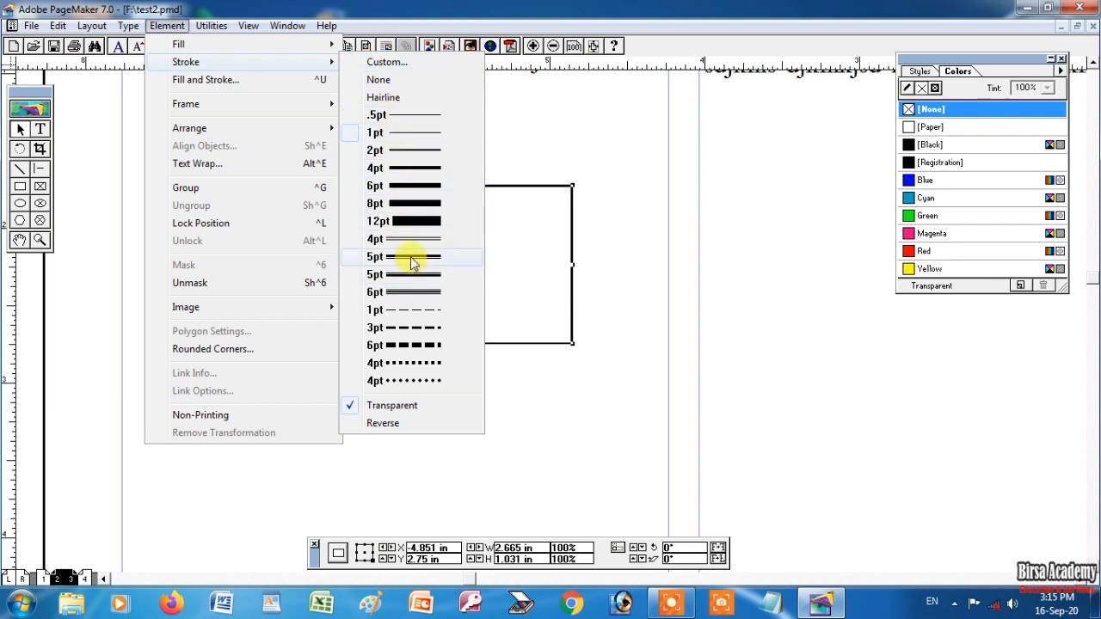
click(411, 256)
Step: Place the image dosa.jpg from the food folder on the page as an independent graphic over the rectangle
click(167, 25)
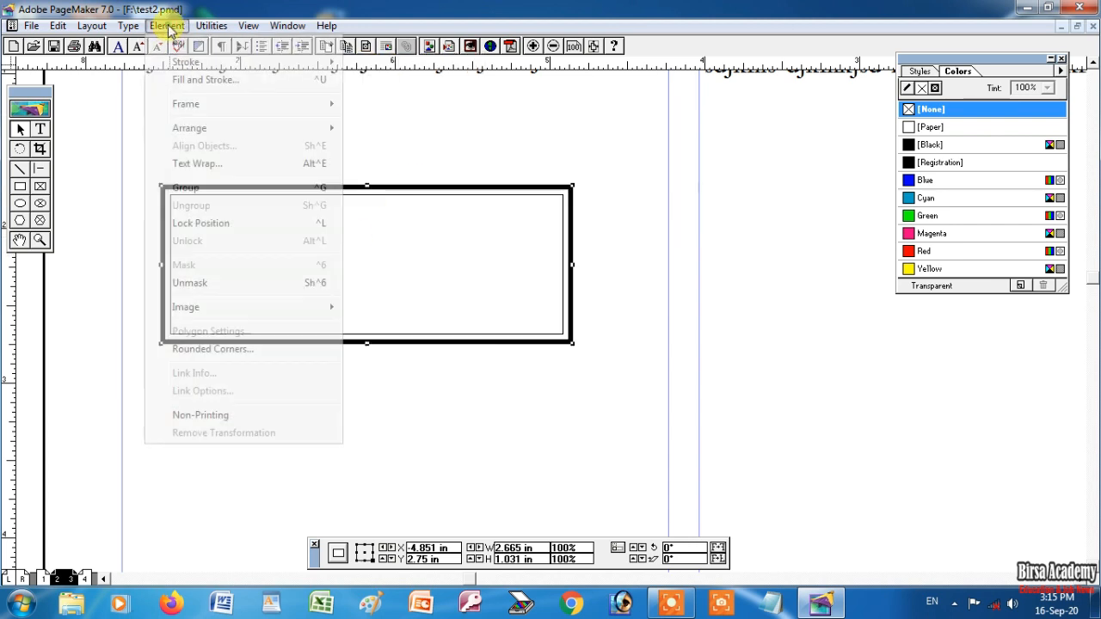
mouse_move(198, 105)
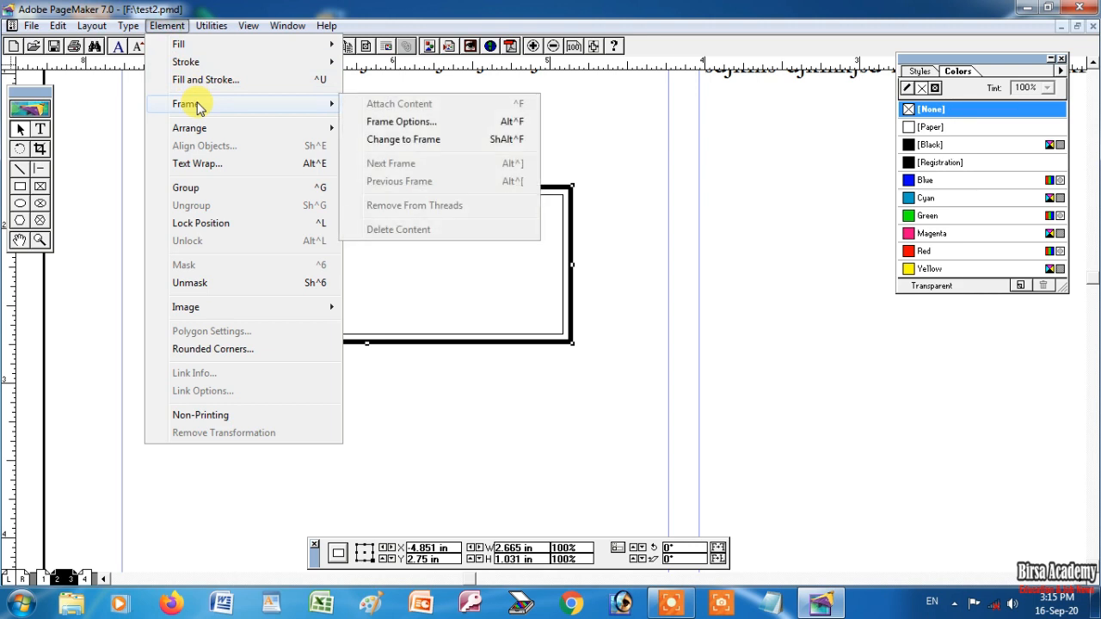
mouse_move(200, 131)
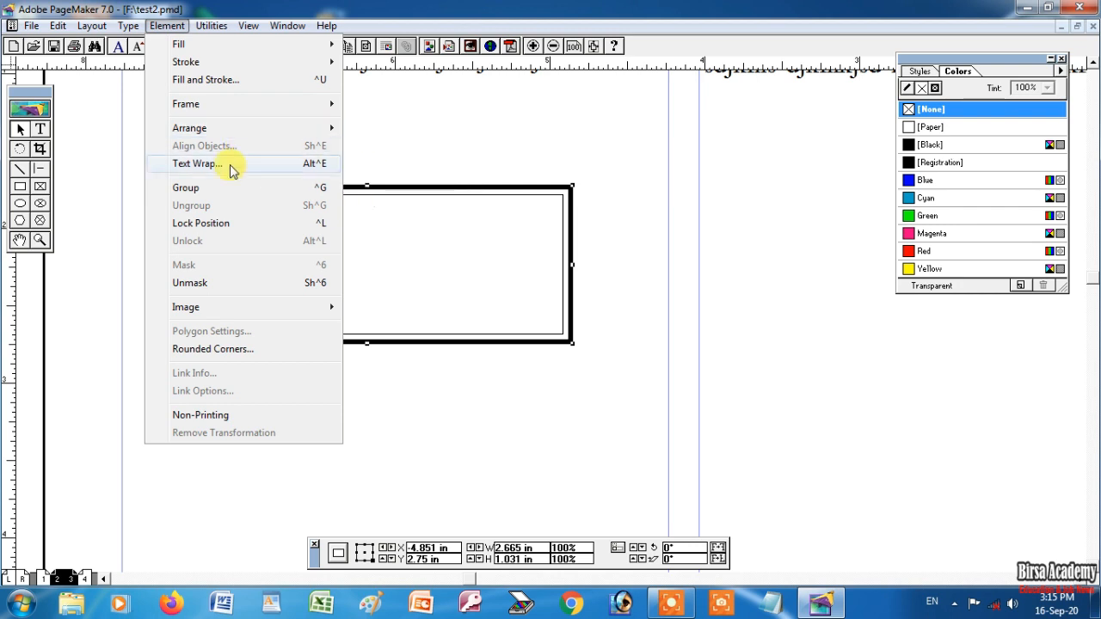
mouse_move(31, 26)
click(69, 181)
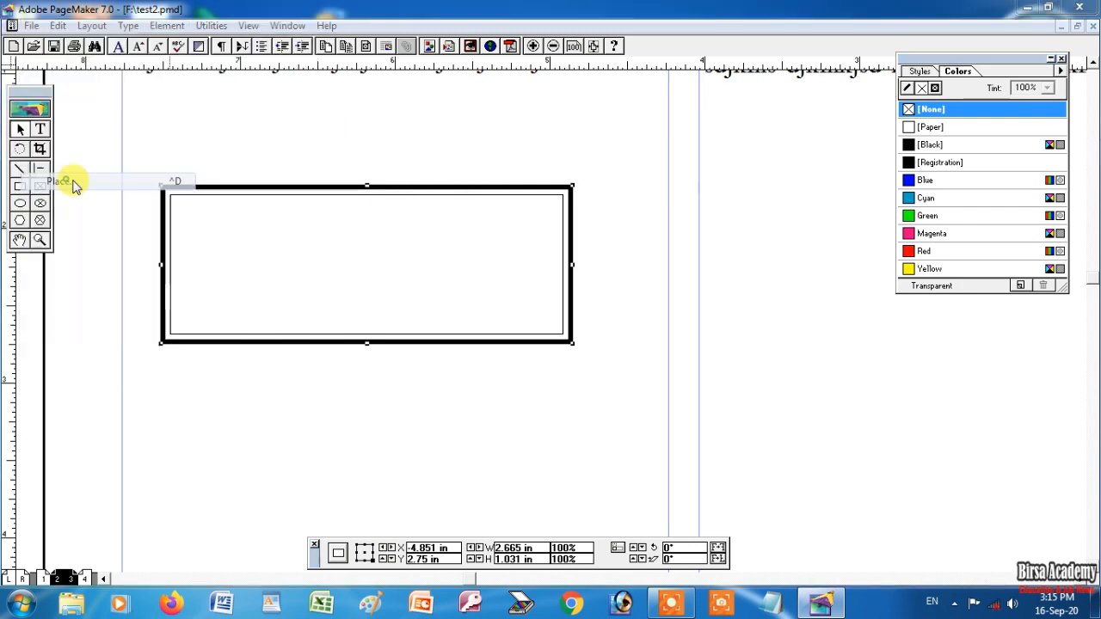
click(228, 142)
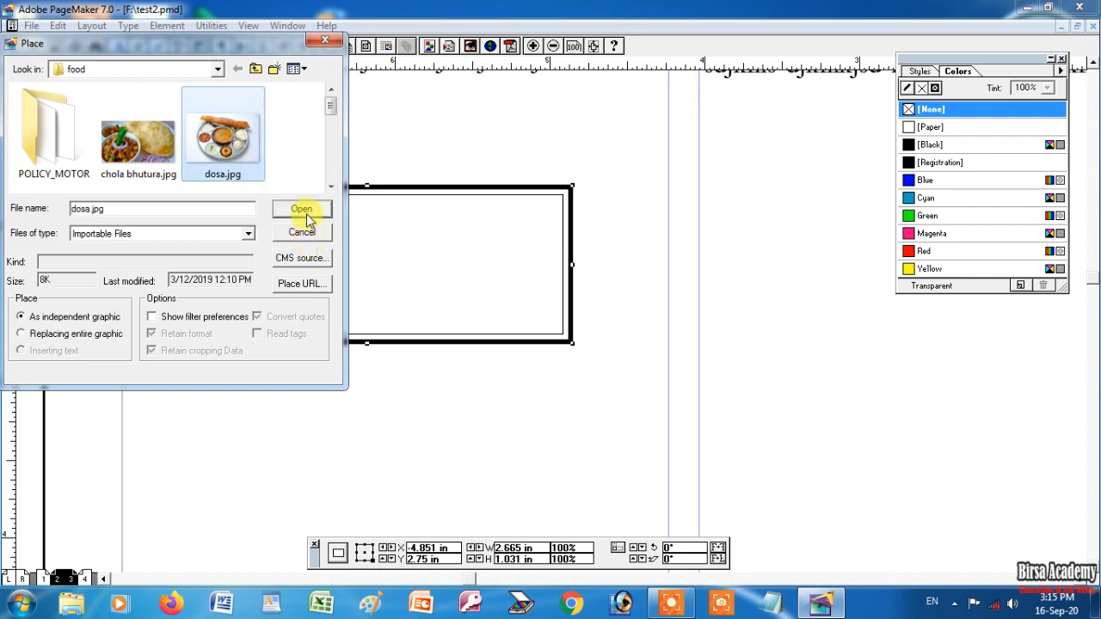
click(300, 209)
click(426, 253)
Step: Shrink the dosa image to about 1.10 by 1.01 in and move it over the rectangle's right edge
drag(592, 348, 553, 277)
drag(826, 466, 541, 319)
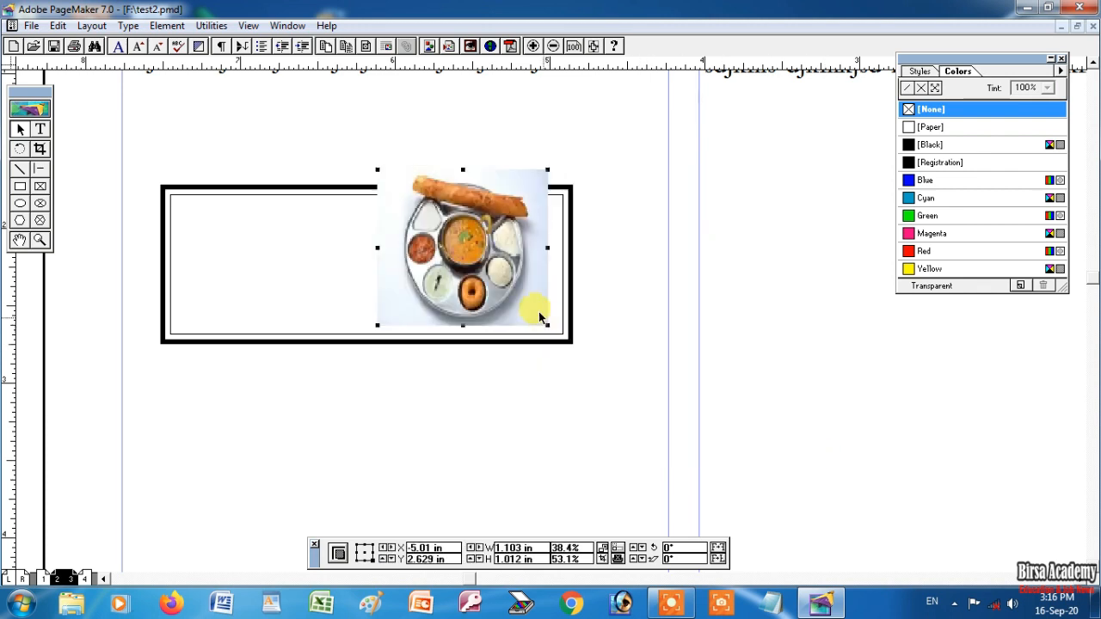
drag(499, 265, 558, 275)
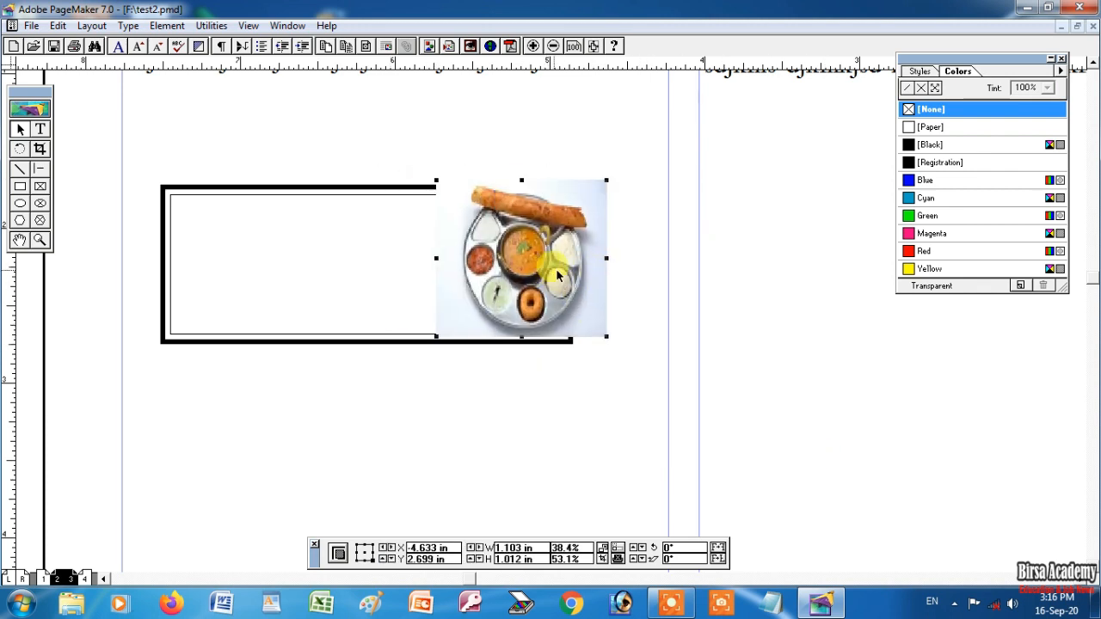
Step: Try sending the dosa image to the back behind the rectangle, and bring it to the front again
click(167, 25)
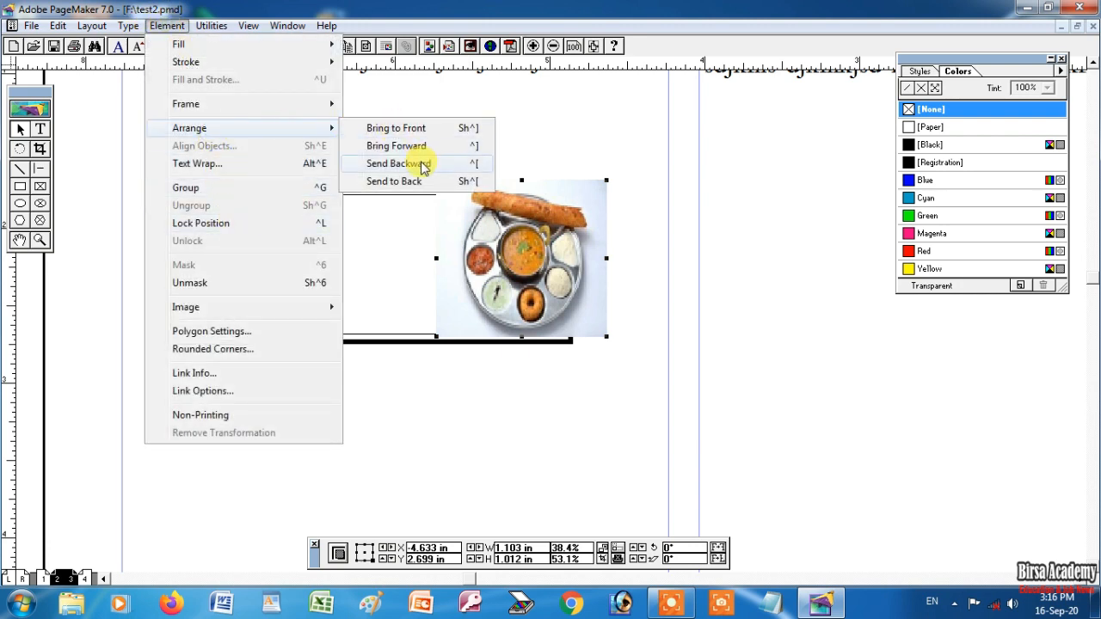
click(425, 184)
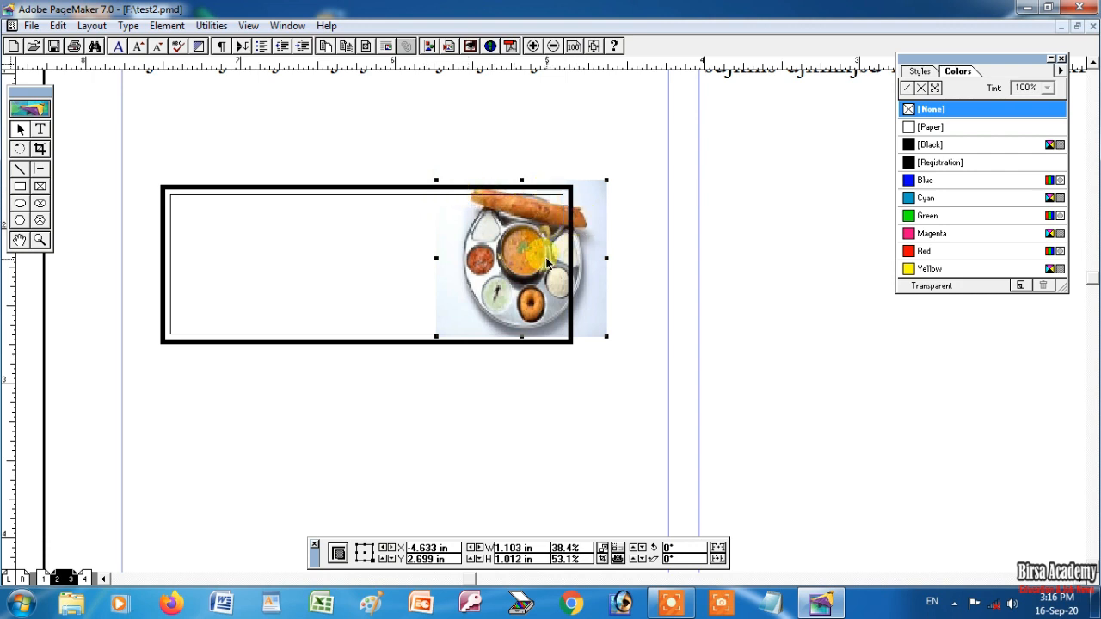
click(167, 25)
mouse_move(229, 135)
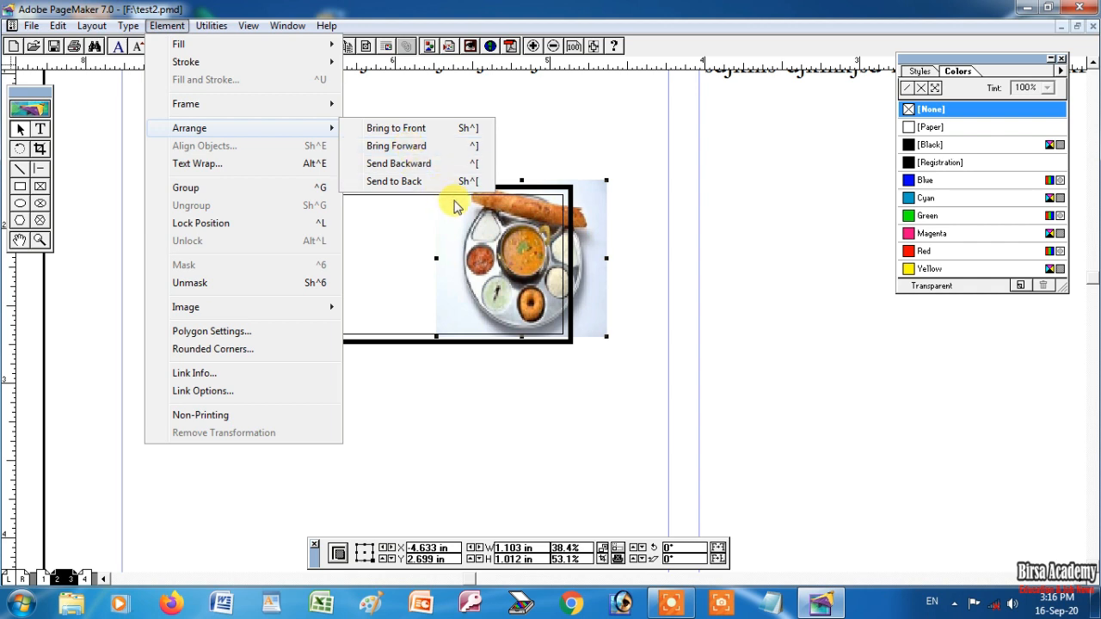
click(414, 129)
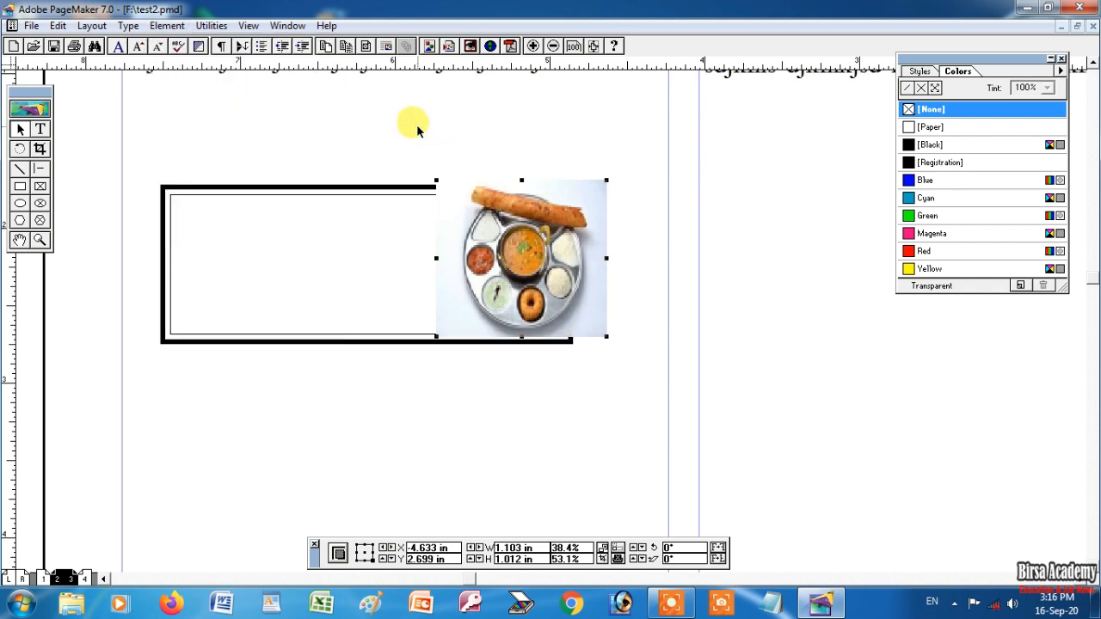
Step: Send the dosa image to the back so it sits behind the rectangle's double-line border
click(168, 26)
mouse_move(211, 129)
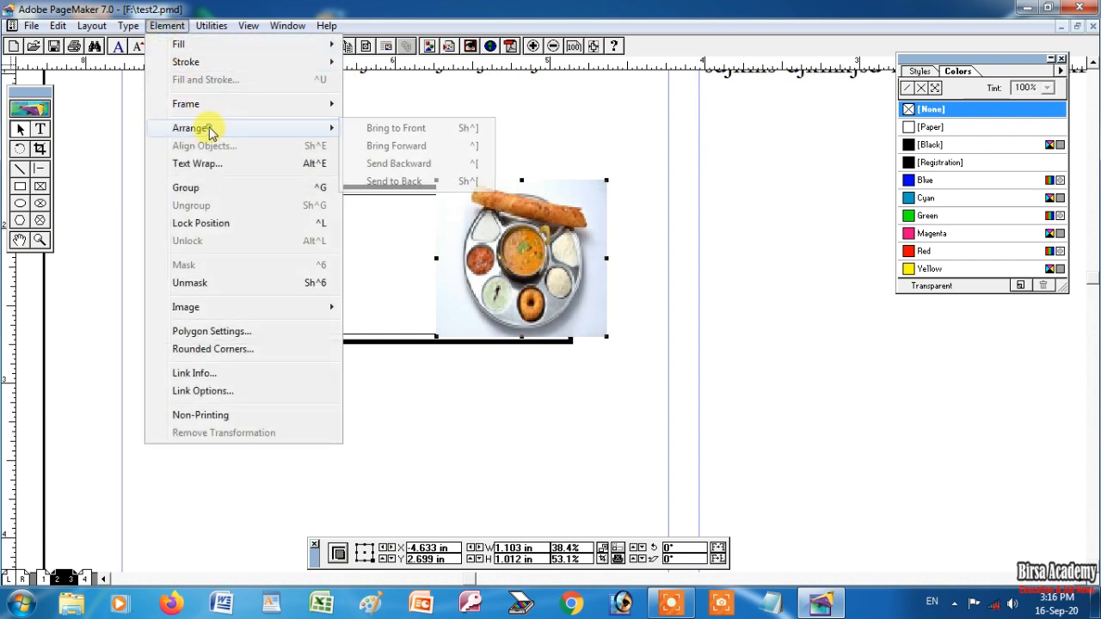
click(462, 182)
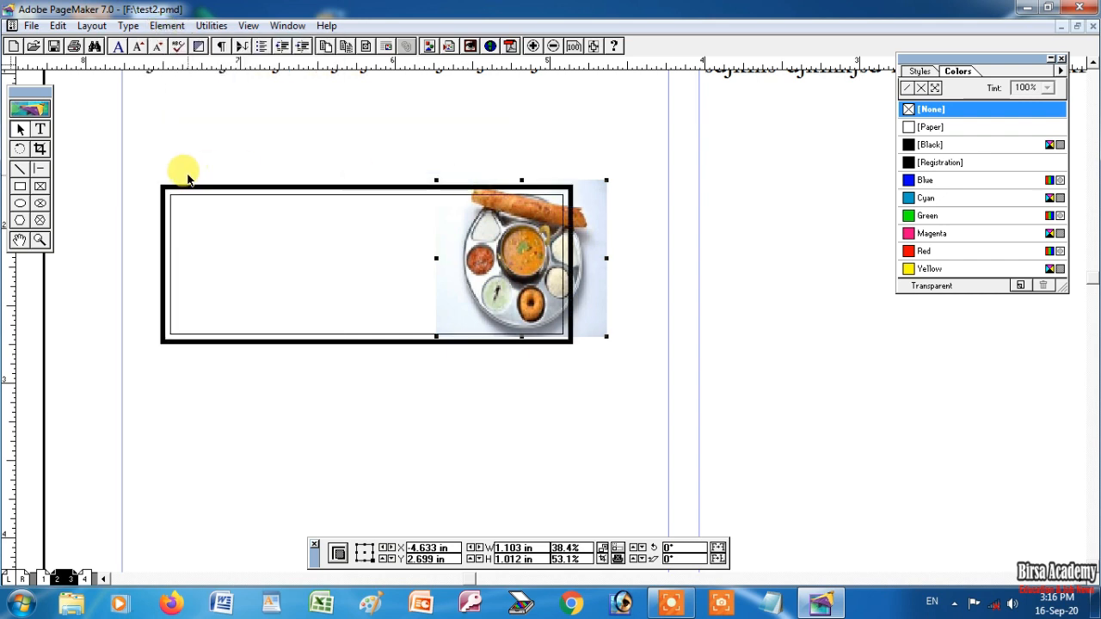
Step: Open the Text Wrap settings for the dosa image
click(167, 26)
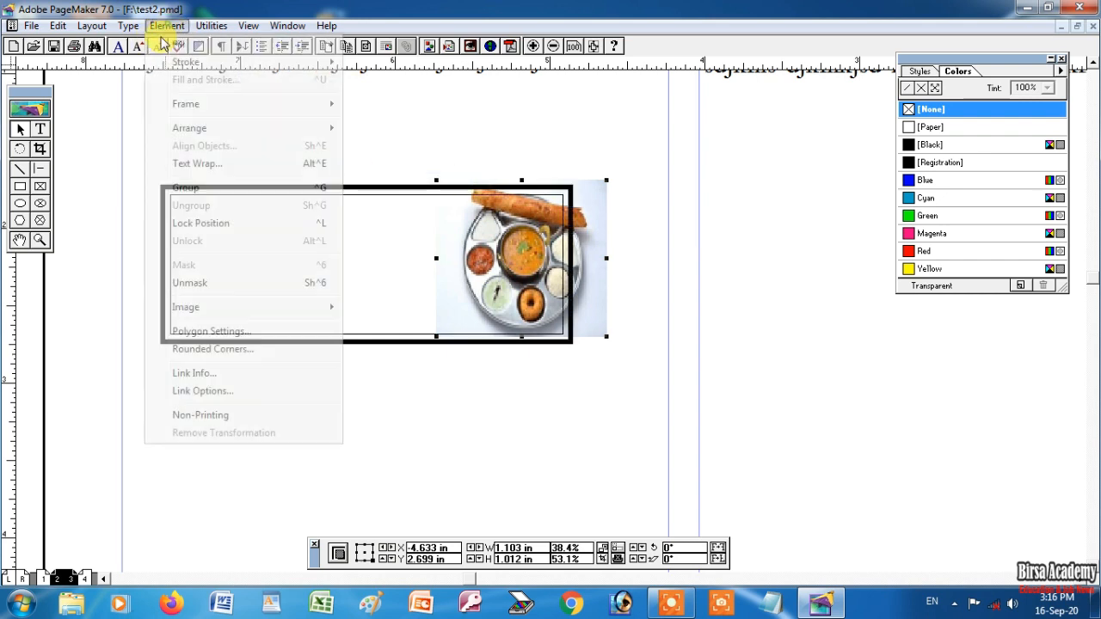
click(198, 164)
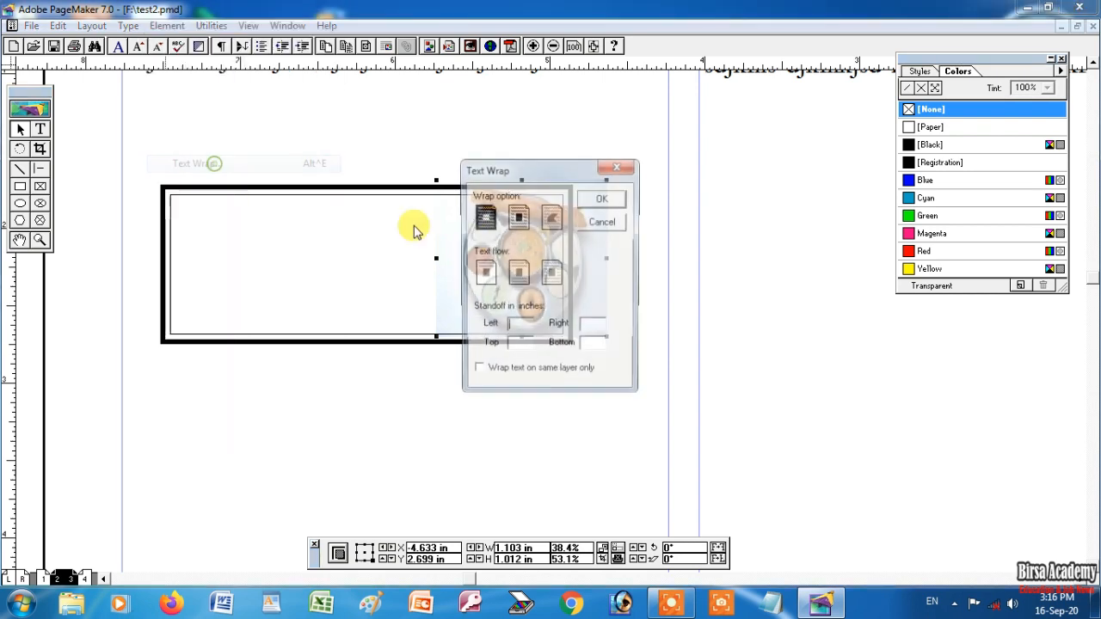
Step: Apply rectangular text wrap to the food picture with text flowing on all sides and a 0.167-inch standoff
click(514, 218)
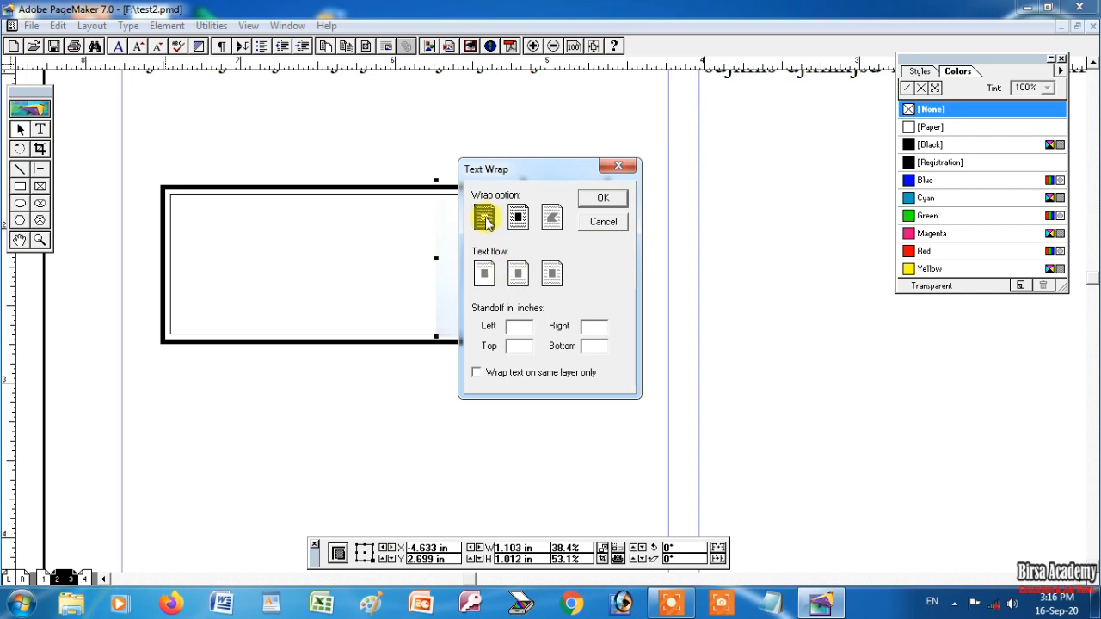
click(518, 219)
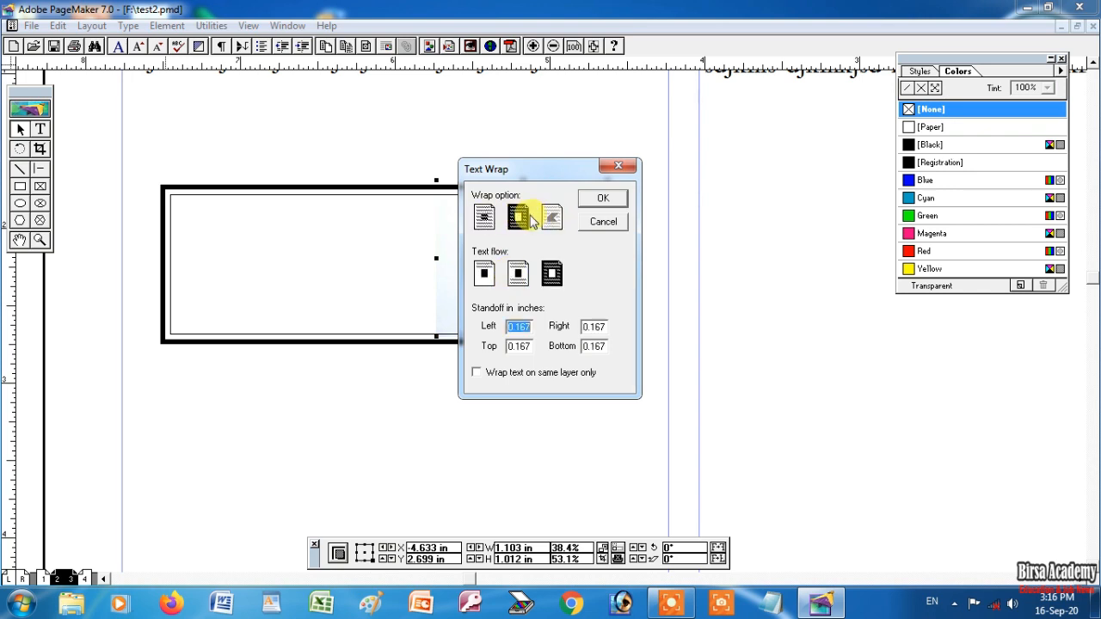
click(605, 199)
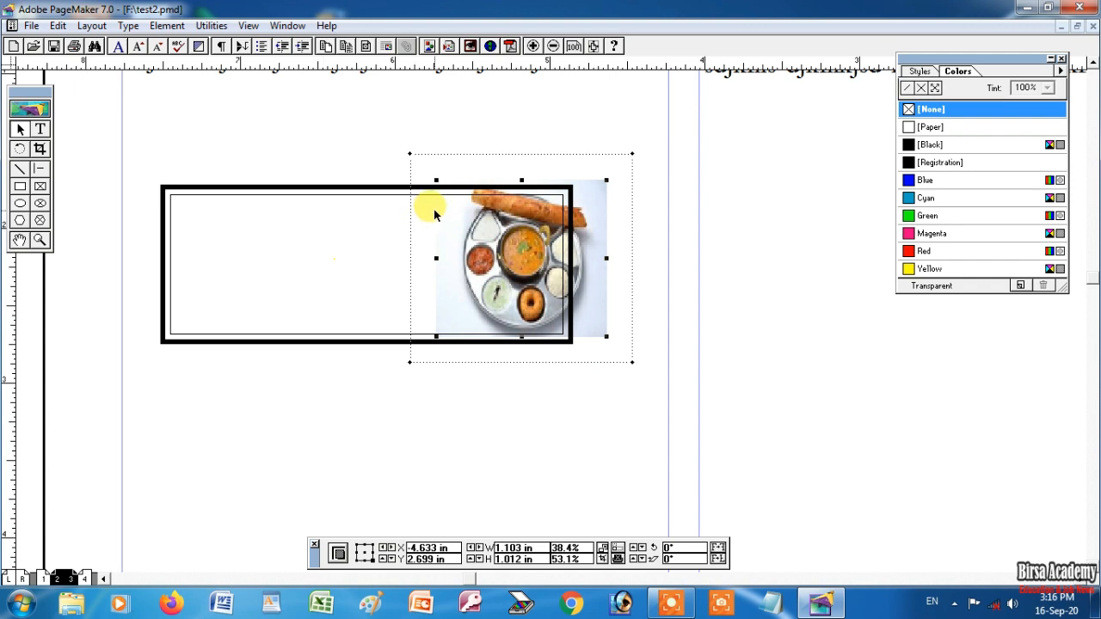
click(351, 181)
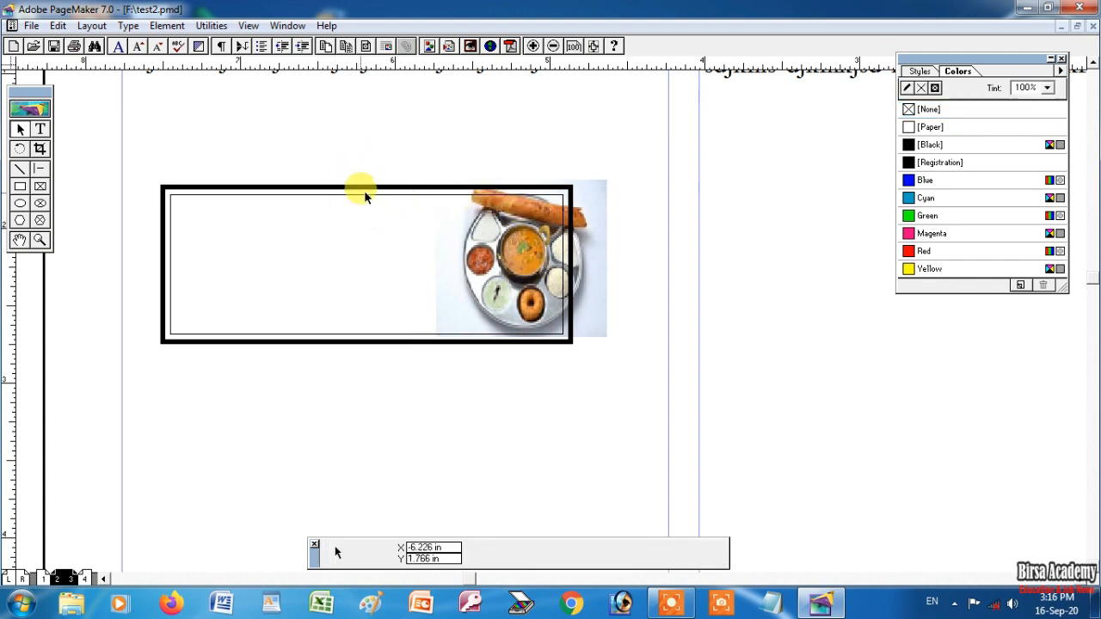
Step: Move the food picture left within the double-line frame
click(495, 246)
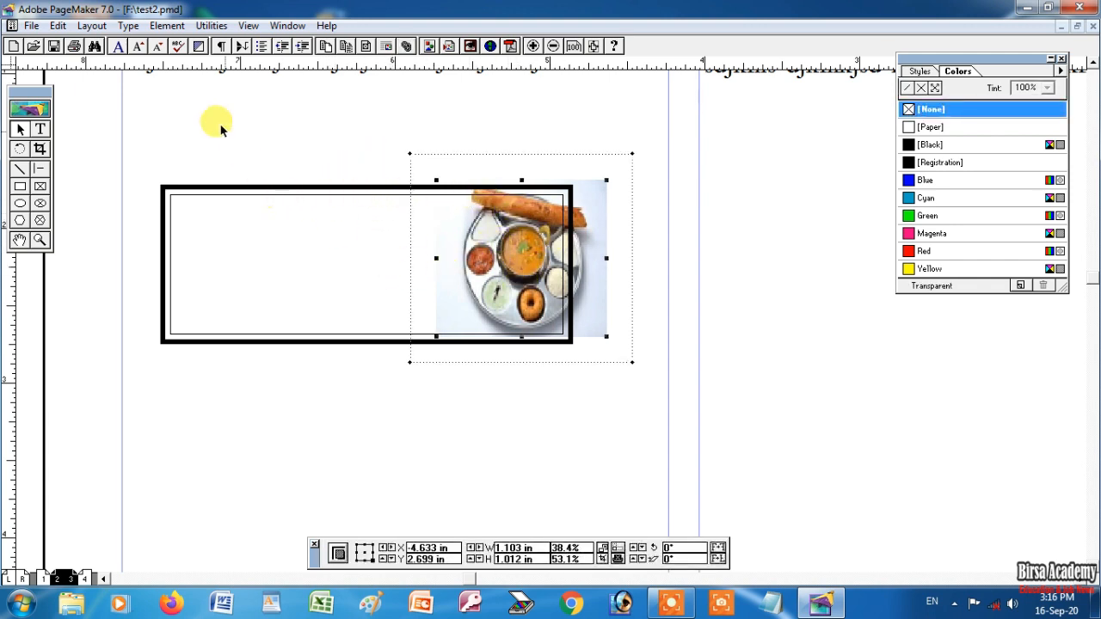
click(167, 25)
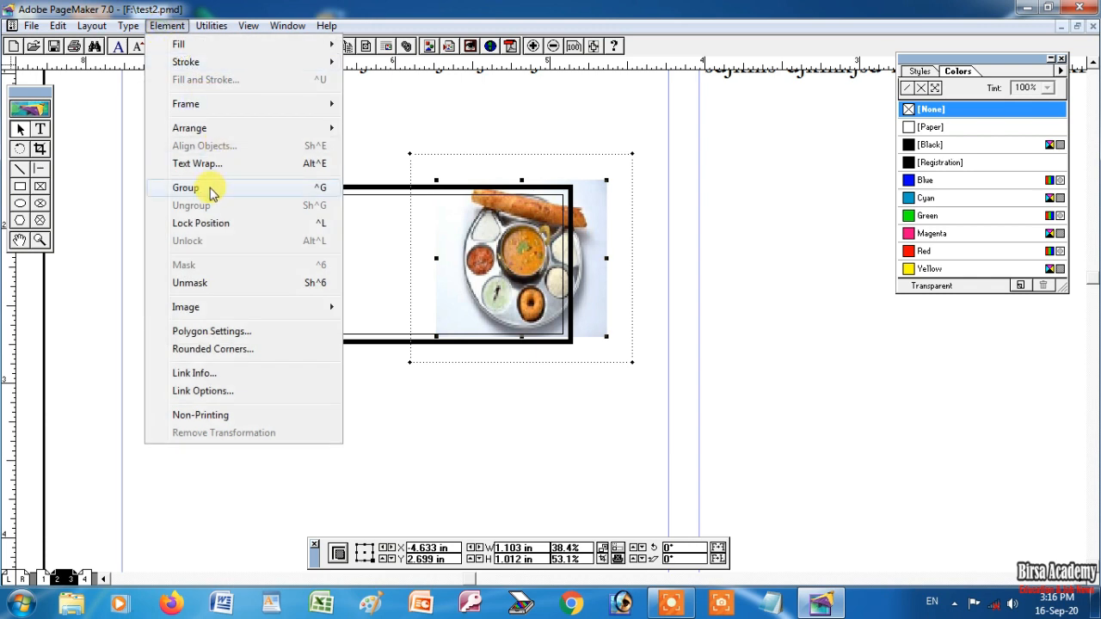
click(492, 231)
drag(516, 224, 323, 241)
click(290, 188)
Step: Pull the lower corners of the picture's wrap boundary upward and shrink the picture to about 0.945 by 0.543 inches
click(460, 295)
drag(428, 385, 427, 291)
drag(208, 385, 200, 310)
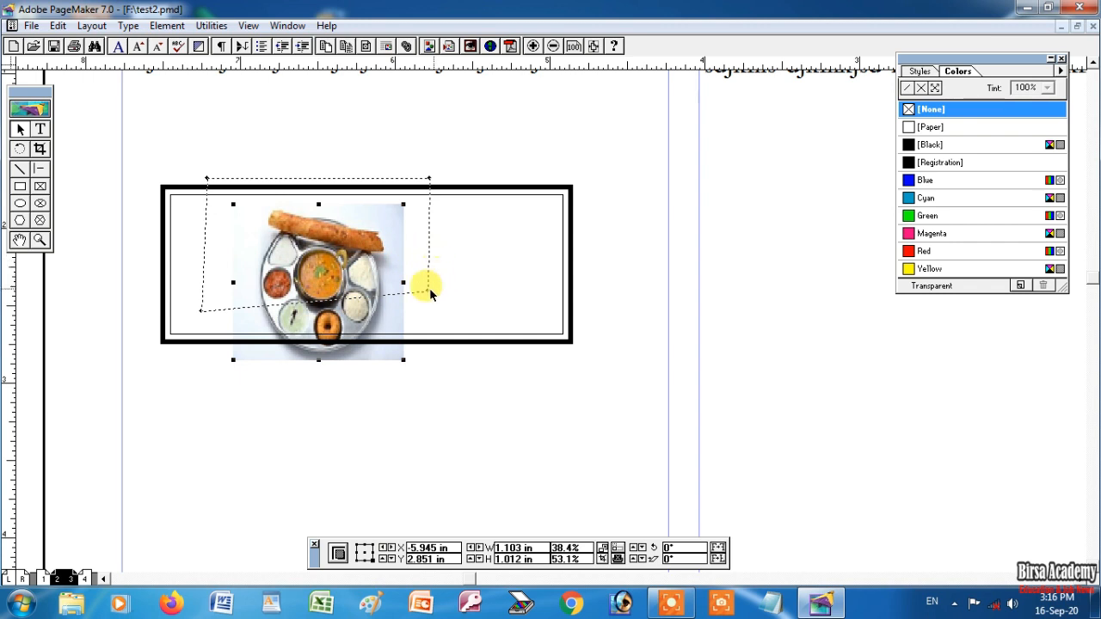
drag(404, 361, 368, 263)
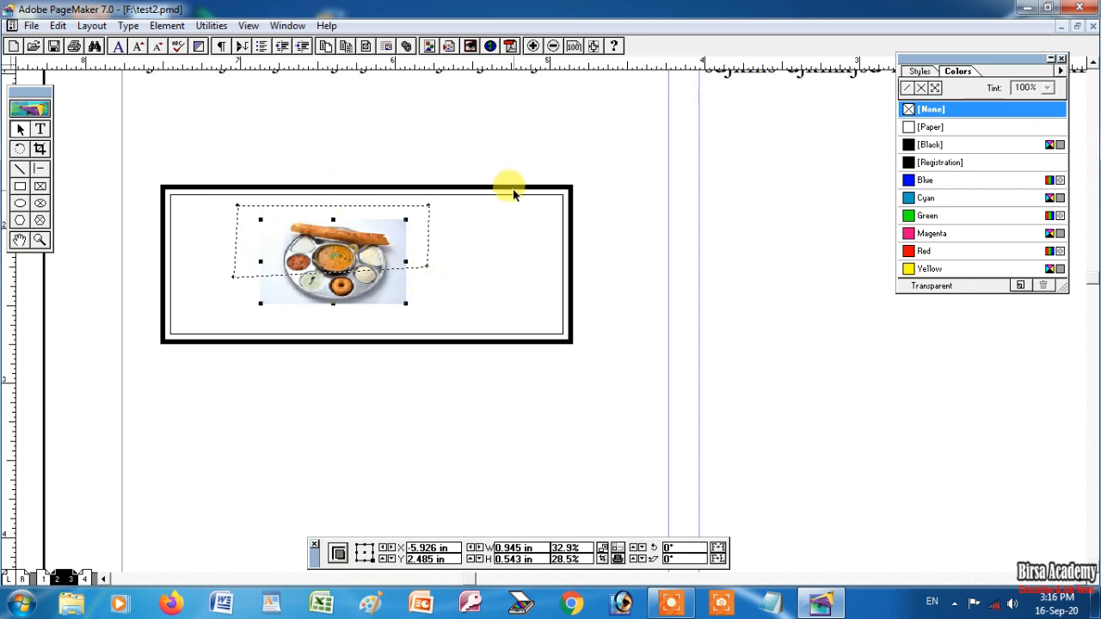
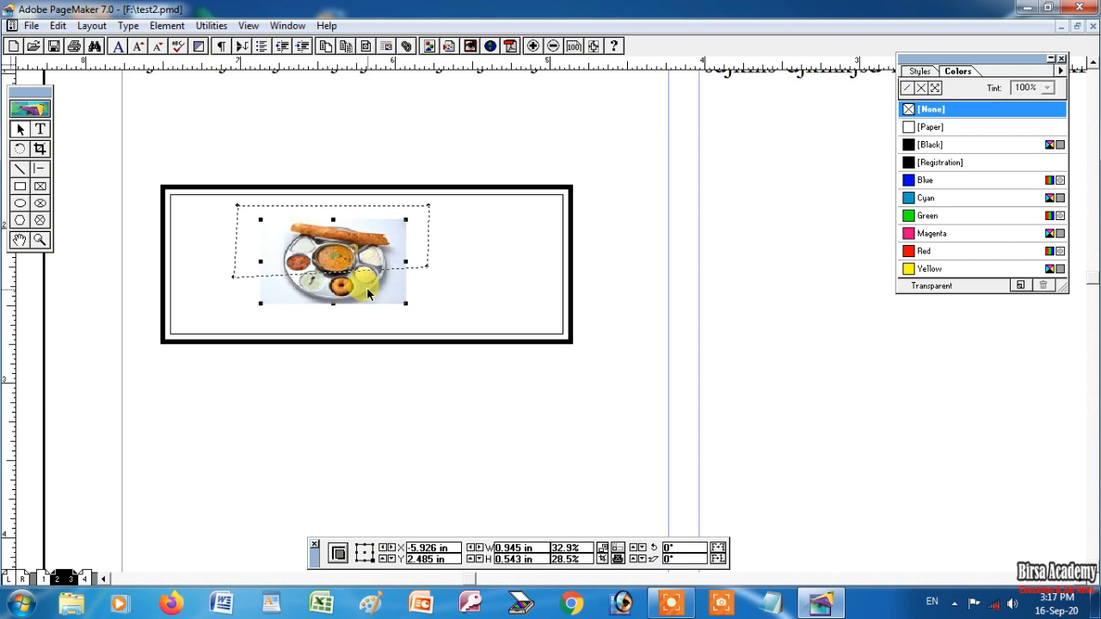
Step: Group the food picture with the double-line frame and move the group slightly right and up
click(530, 190)
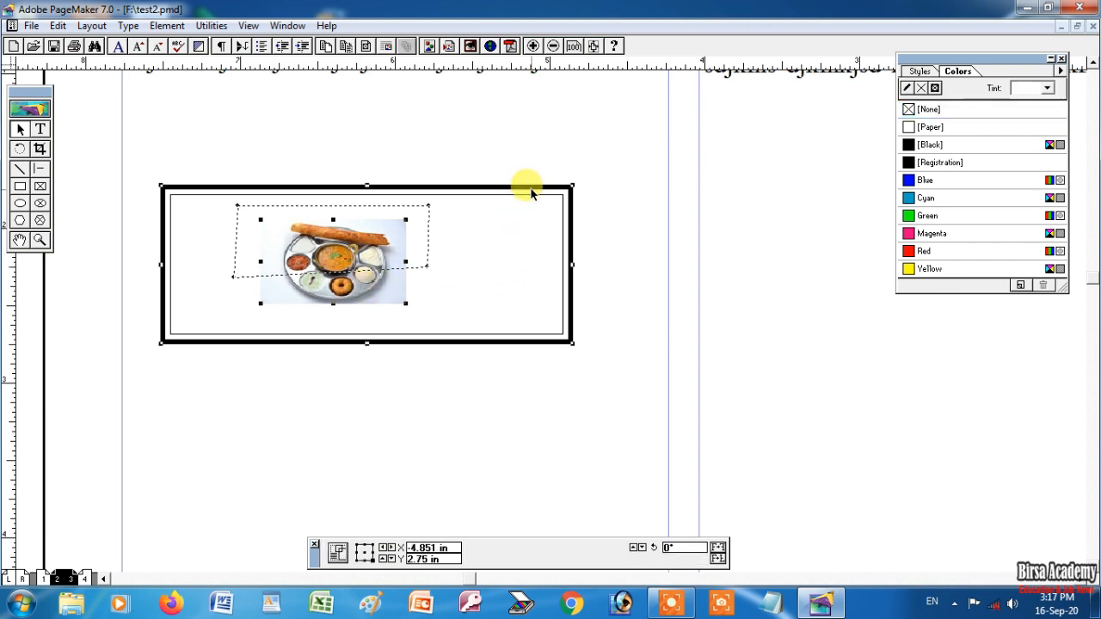
click(170, 27)
click(193, 184)
drag(458, 231, 485, 229)
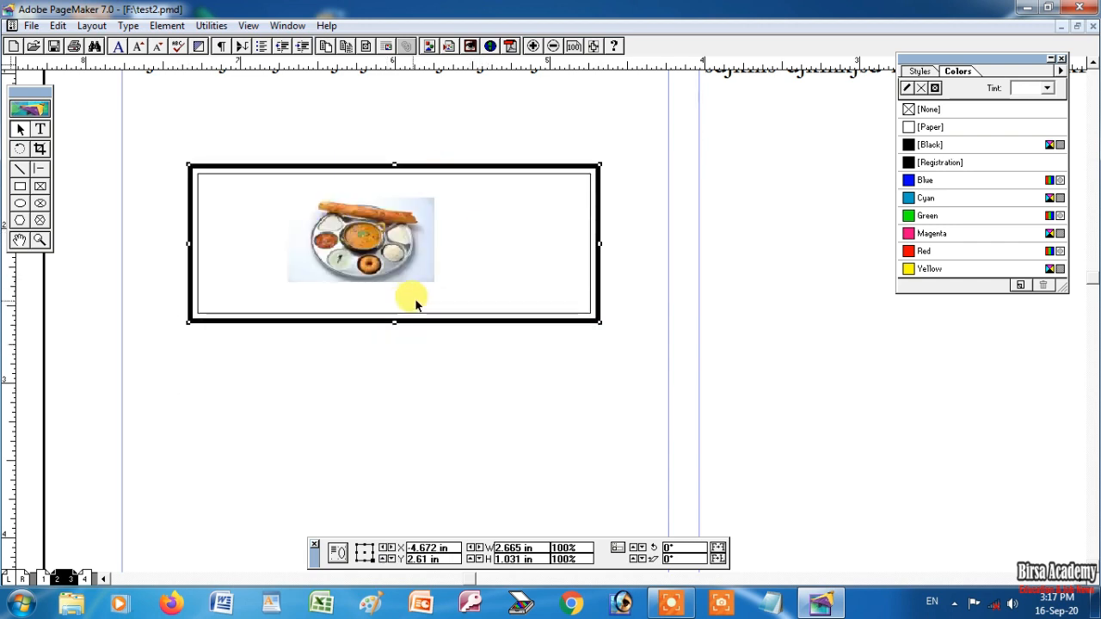
mouse_move(457, 300)
mouse_down()
mouse_move(465, 285)
mouse_move(448, 313)
mouse_up()
Step: Ungroup the picture and frame, and move the frame alone below the picture
click(165, 26)
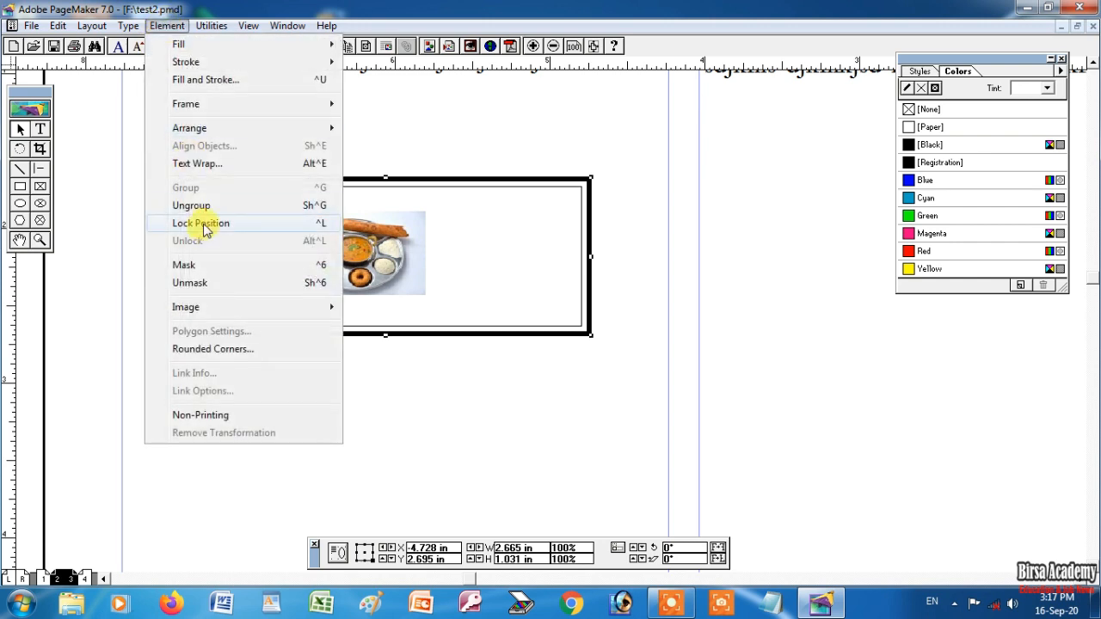
click(205, 209)
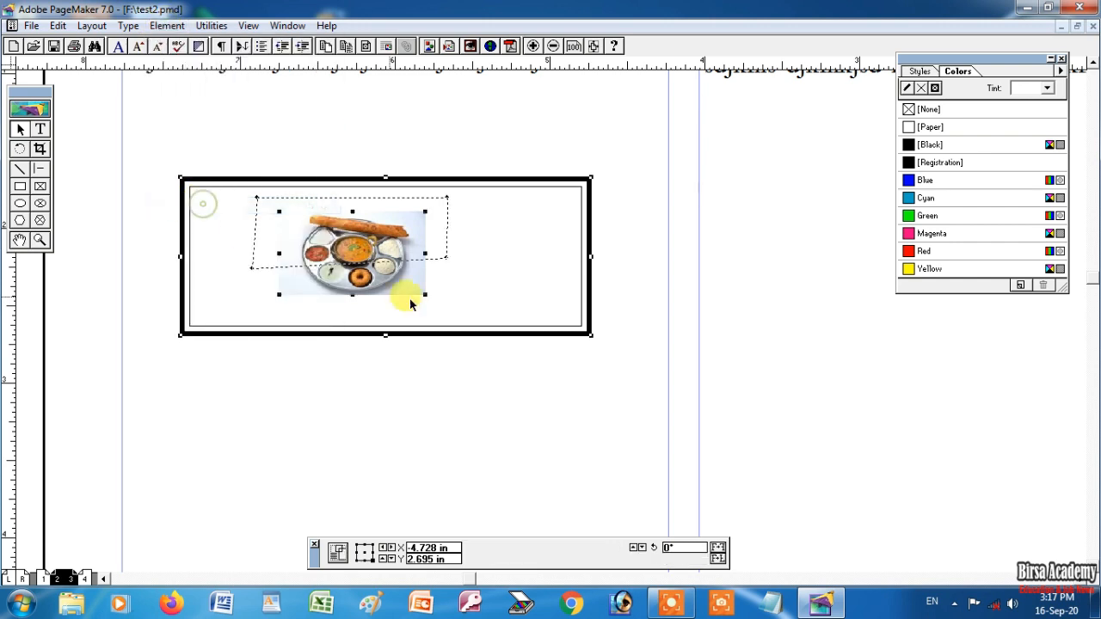
click(475, 314)
drag(483, 187, 481, 360)
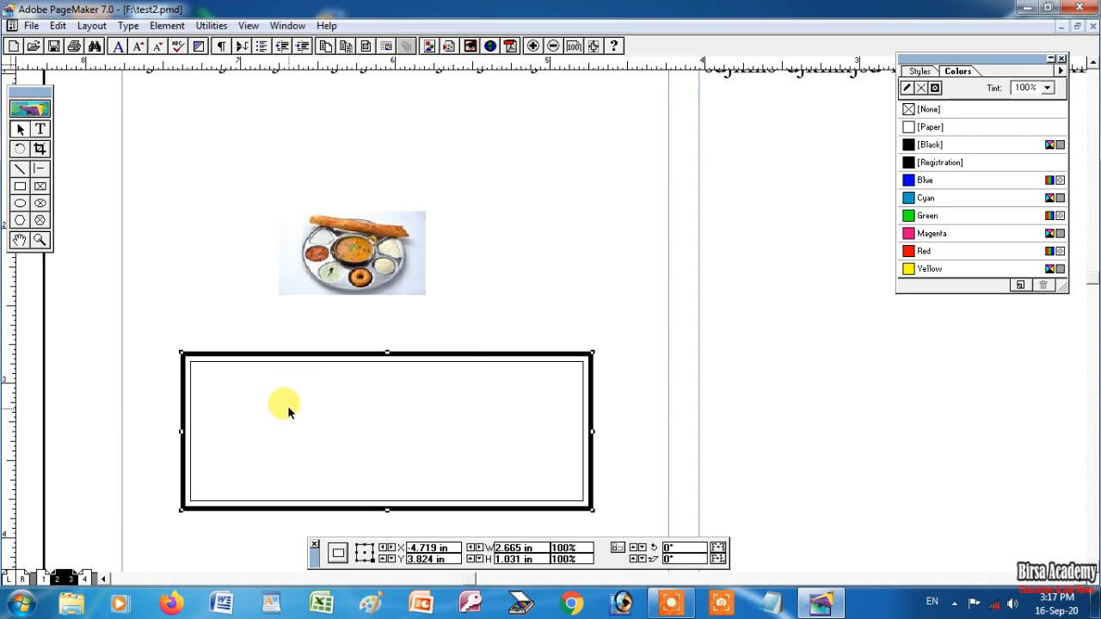
Step: Add a text block inside the frame reading "dfgsdgsdgdsfgshdgfjkgh skdshfk shkjdhfk sdkjfhkjsdhkfjh hkjdfh kshfk"
click(40, 129)
drag(205, 372, 517, 443)
text(dfgsdgsdgdsfgshdg)
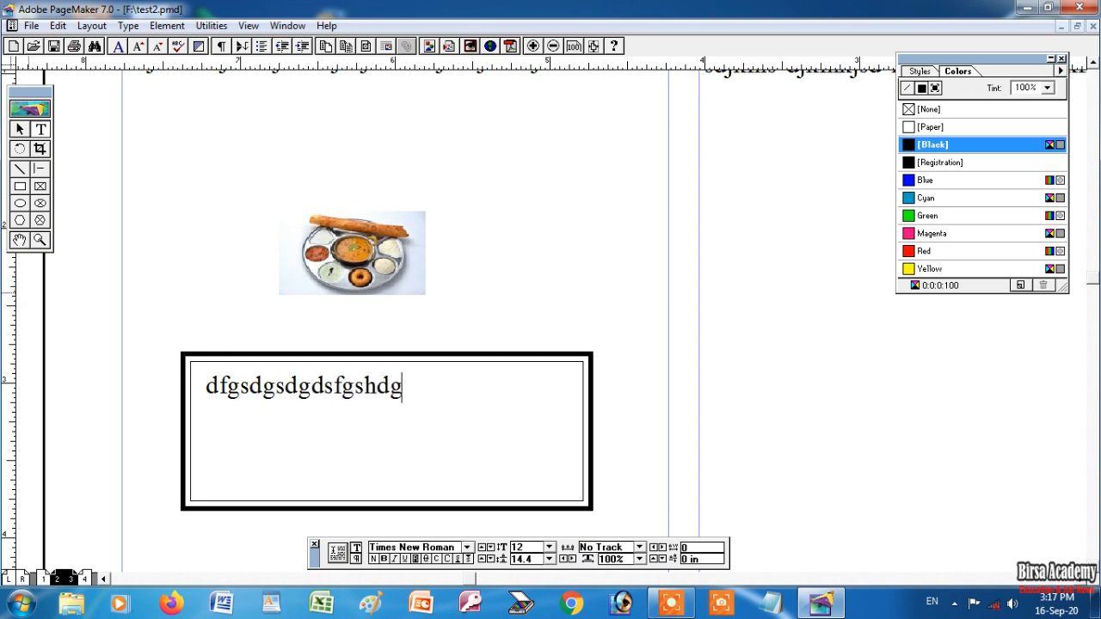
text(fjkgh skdshfk shkjdhfk sdkjfhkjsdhkfjh hkjdfh kshfk)
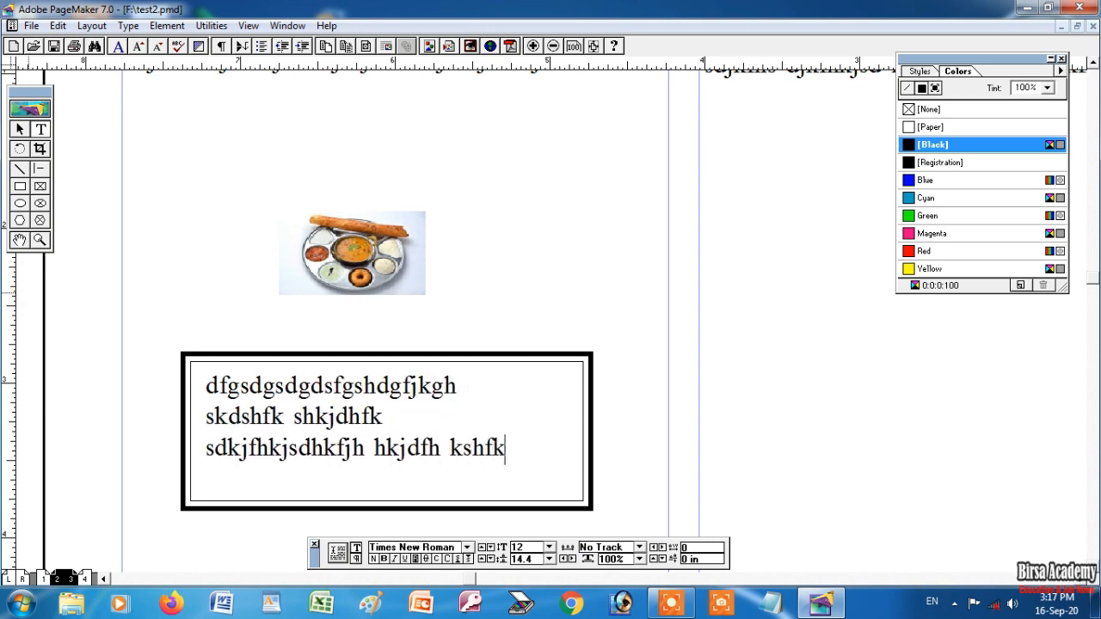
Step: Shift the text block slightly right inside the frame and group it with the frame
click(19, 129)
click(373, 413)
drag(373, 413, 383, 411)
click(382, 356)
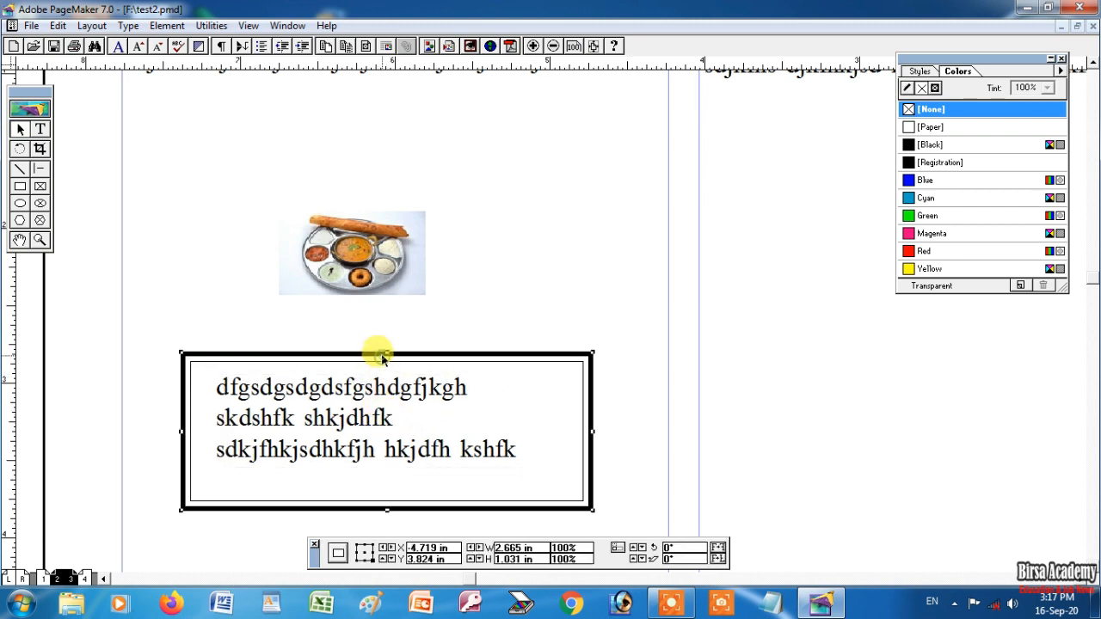
click(368, 425)
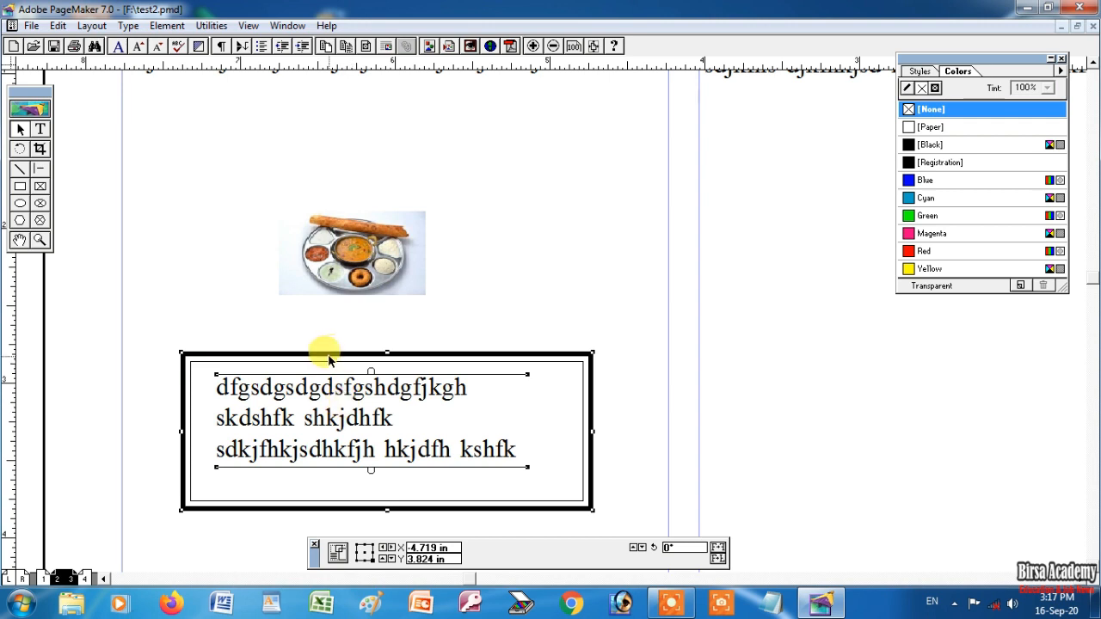
click(167, 25)
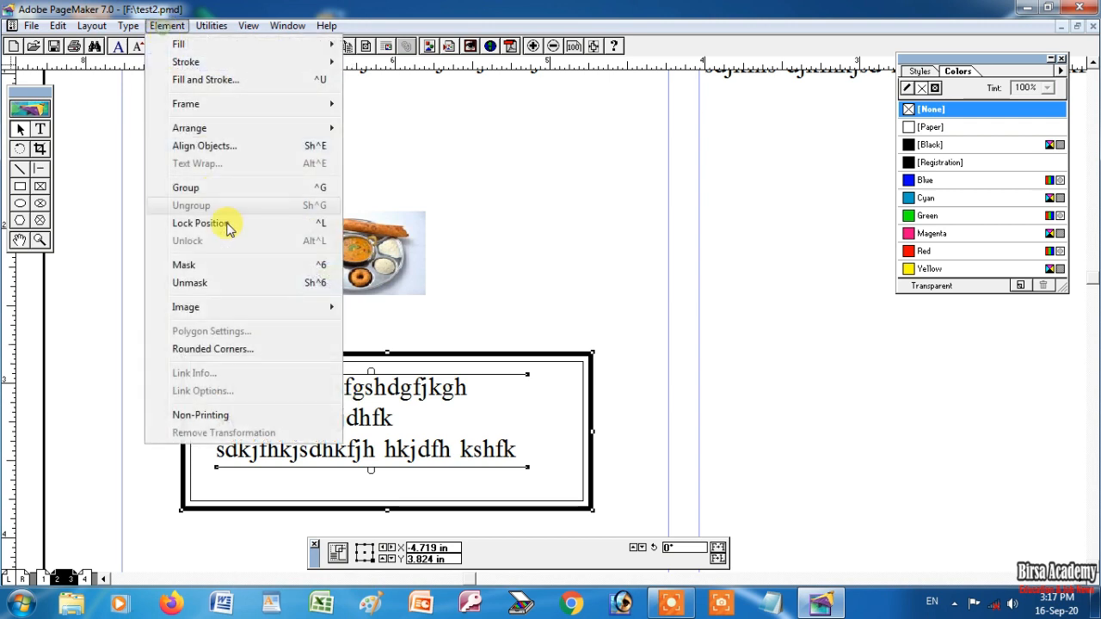
click(197, 188)
Step: Lock the position of the grouped text and frame and try to move the group
click(167, 25)
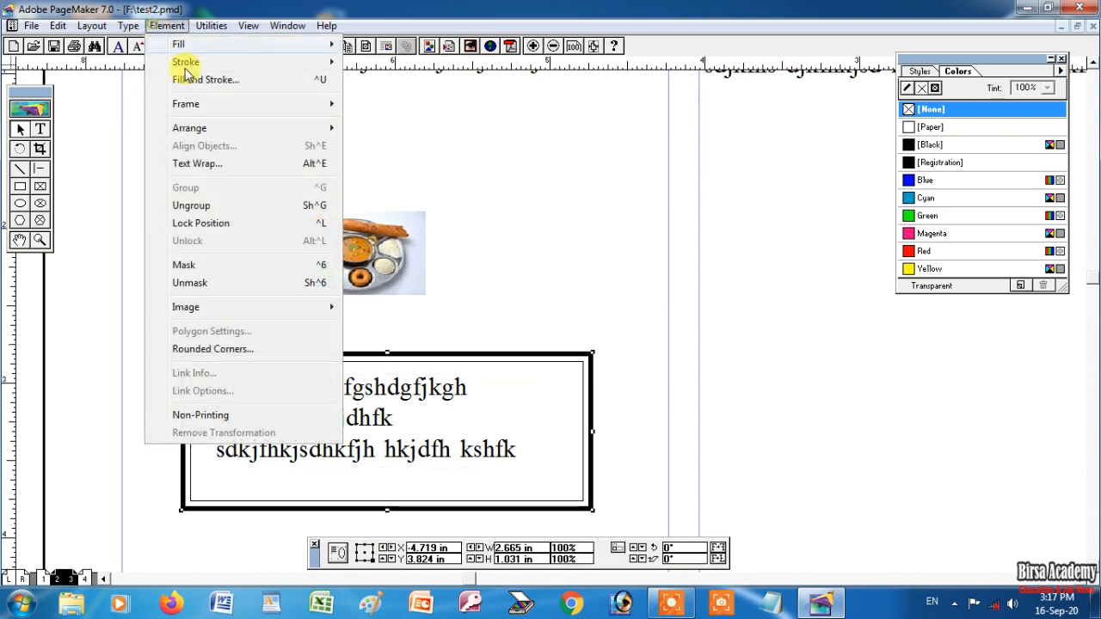
click(213, 224)
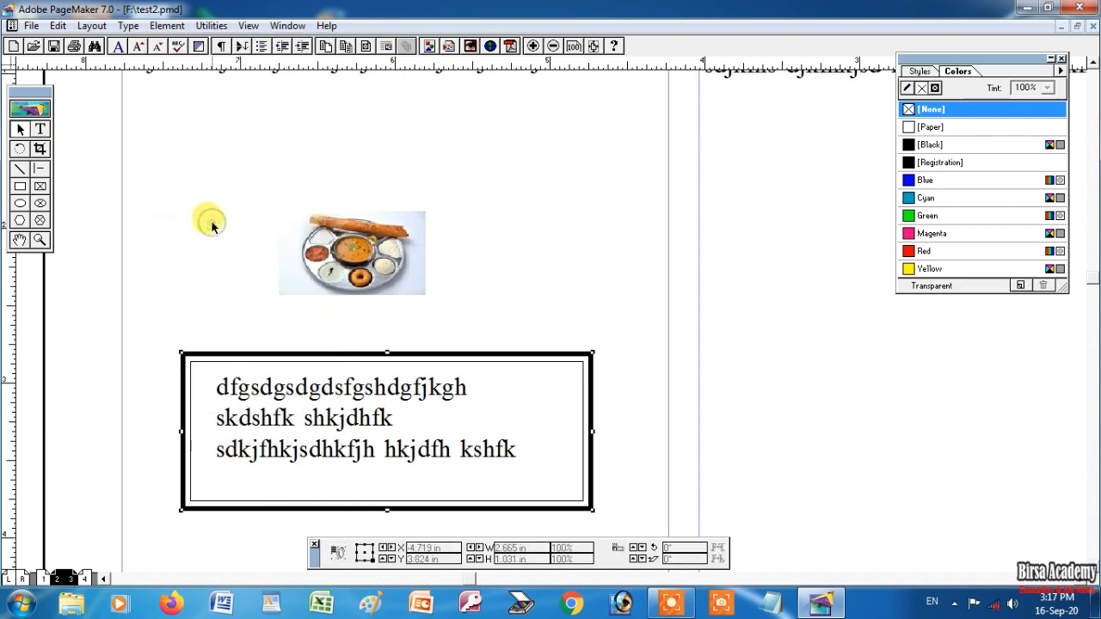
drag(430, 428, 471, 319)
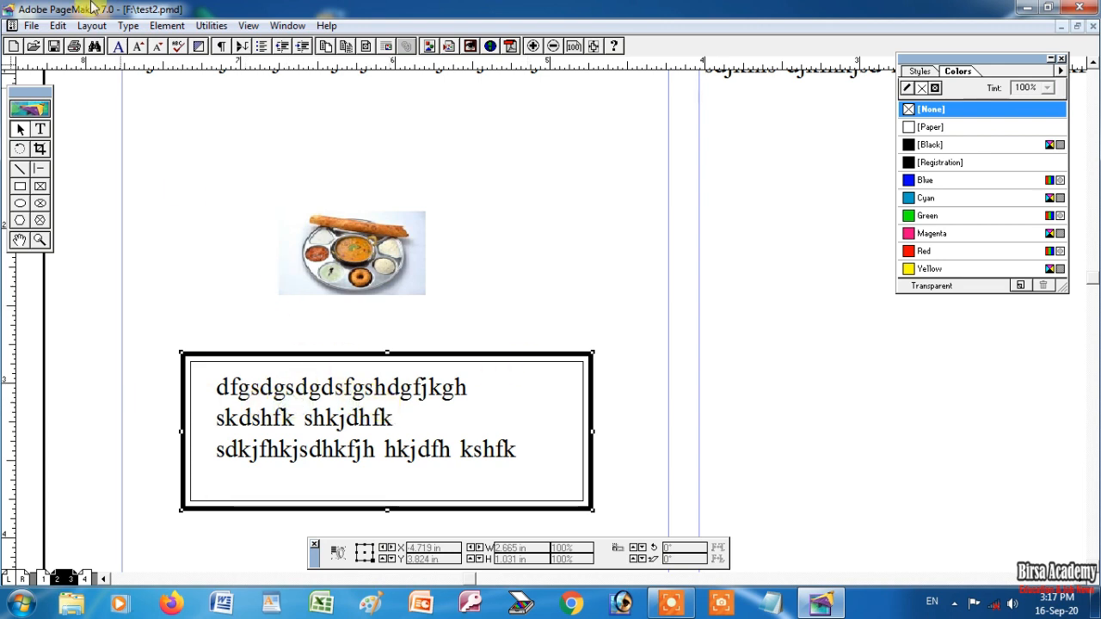
Step: Unlock the grouped text and frame
click(167, 26)
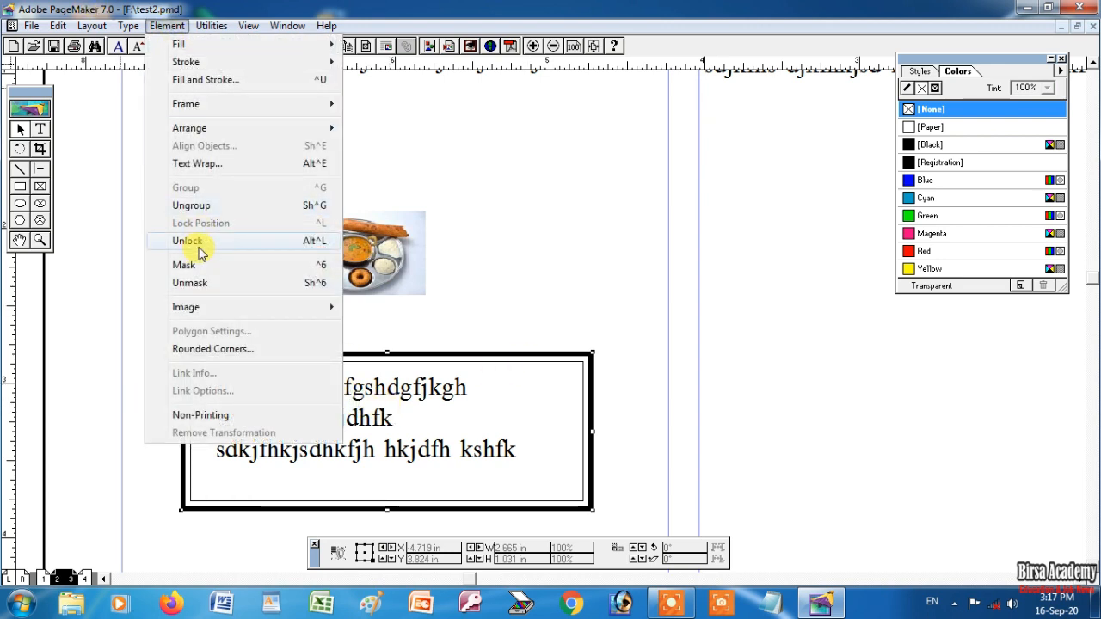
click(201, 242)
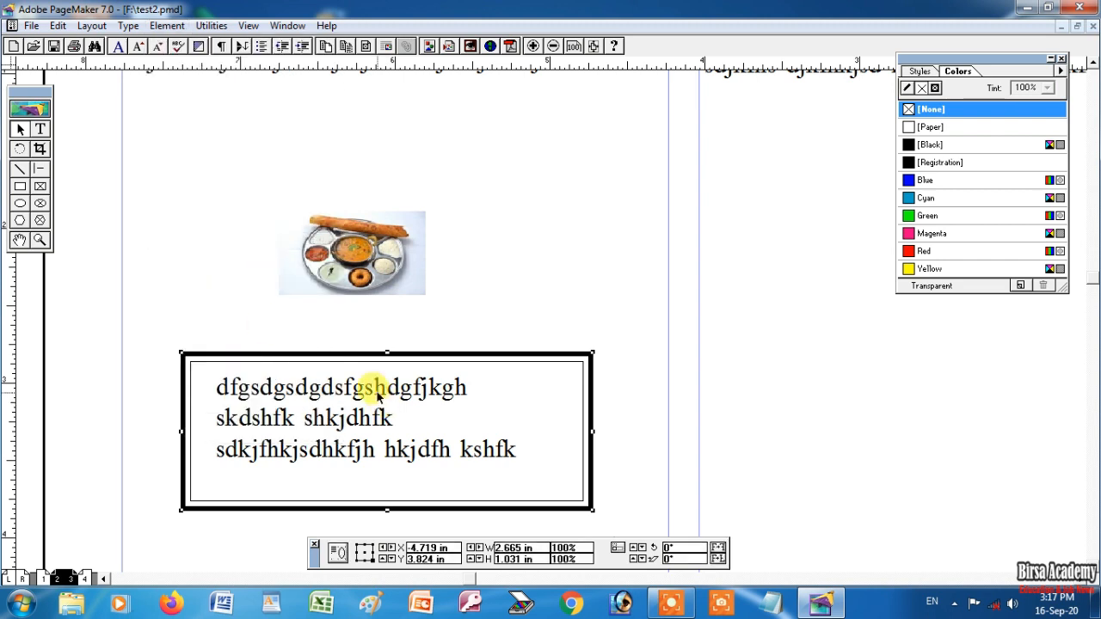
click(424, 356)
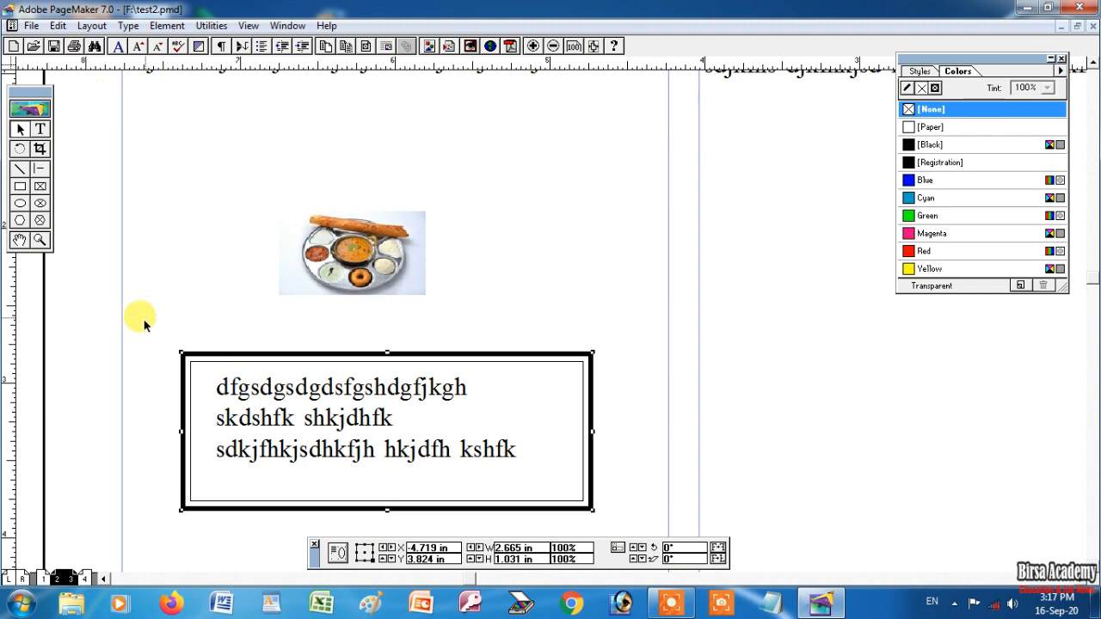
Step: Apply the smallest rounded-corner style to the frame around the text
click(167, 25)
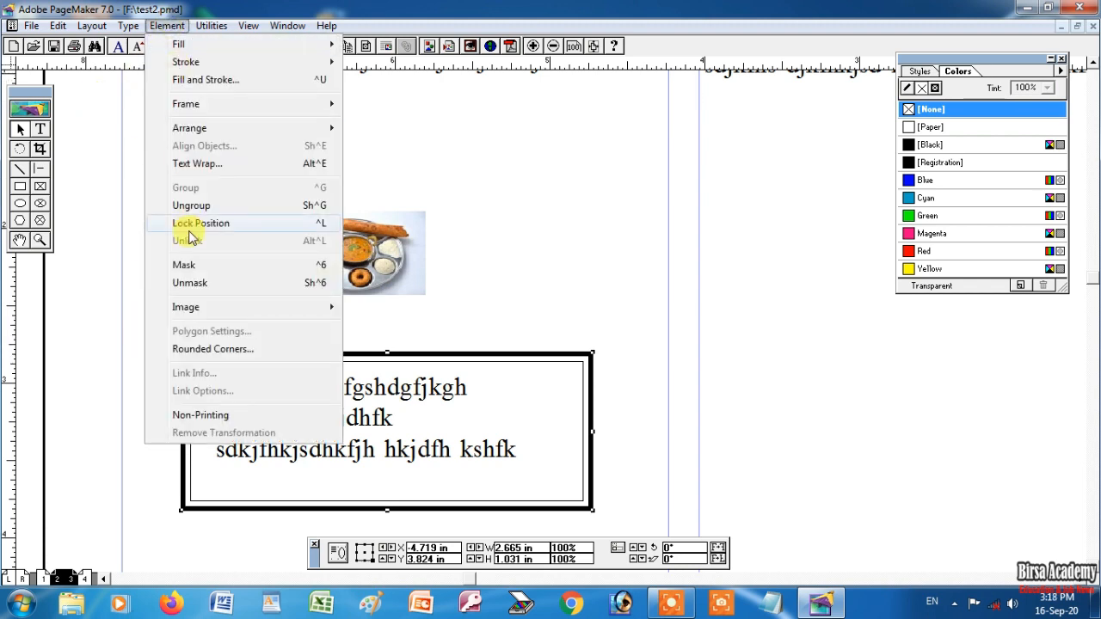
click(215, 348)
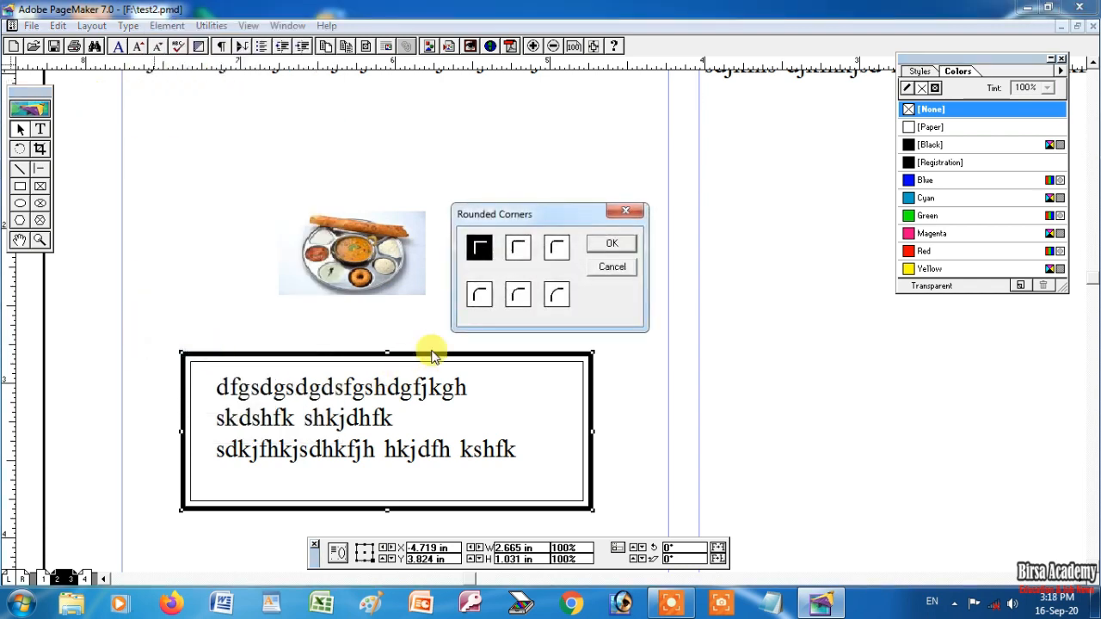
click(519, 248)
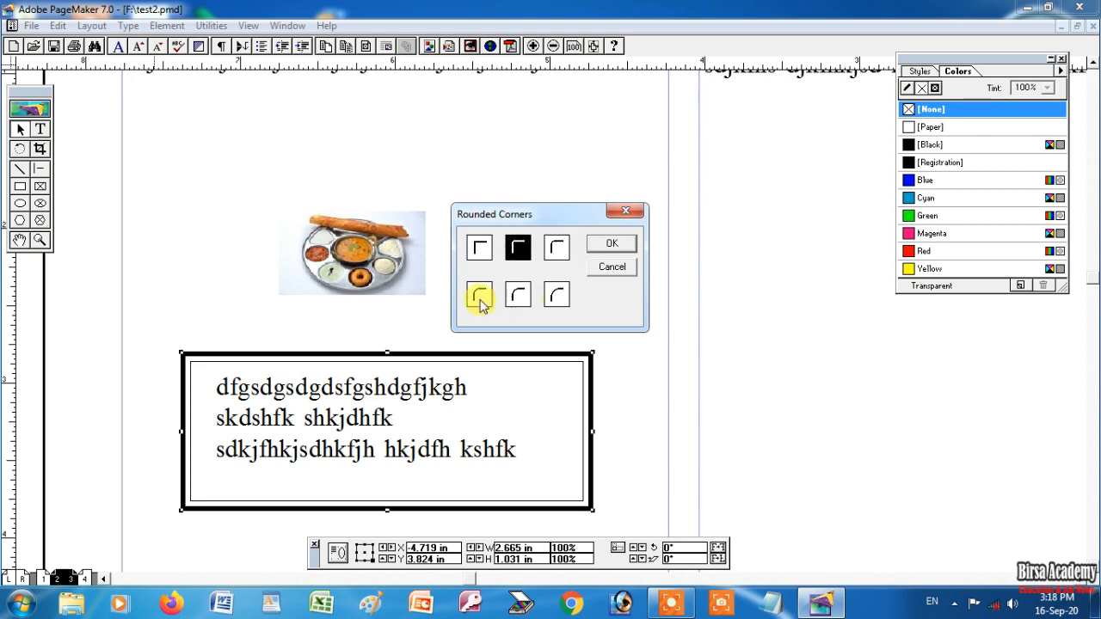
click(557, 249)
click(518, 249)
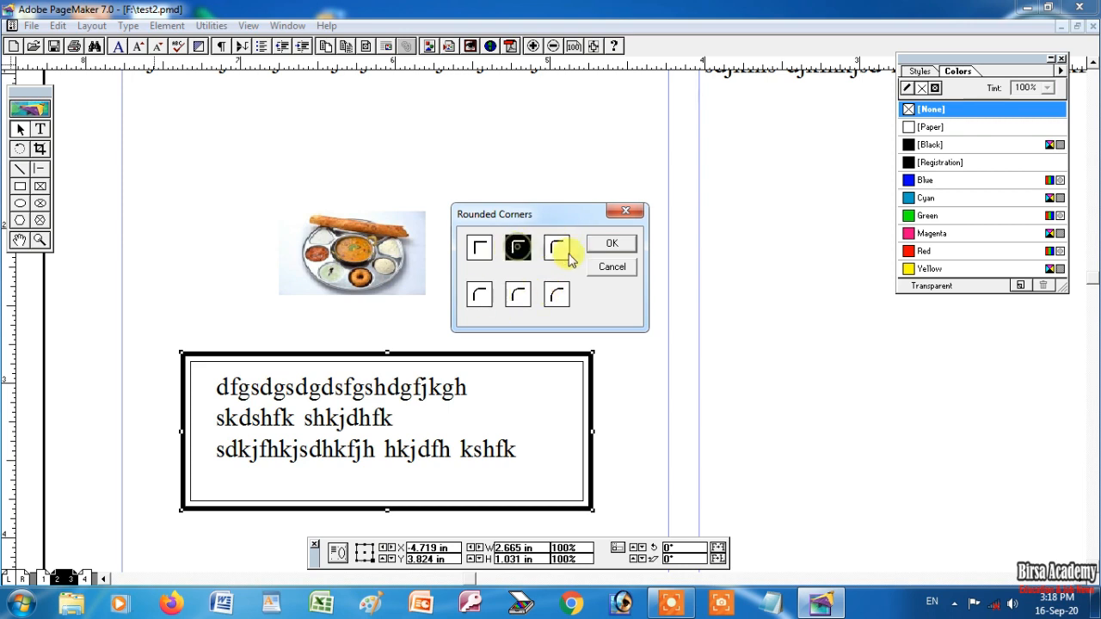
click(611, 245)
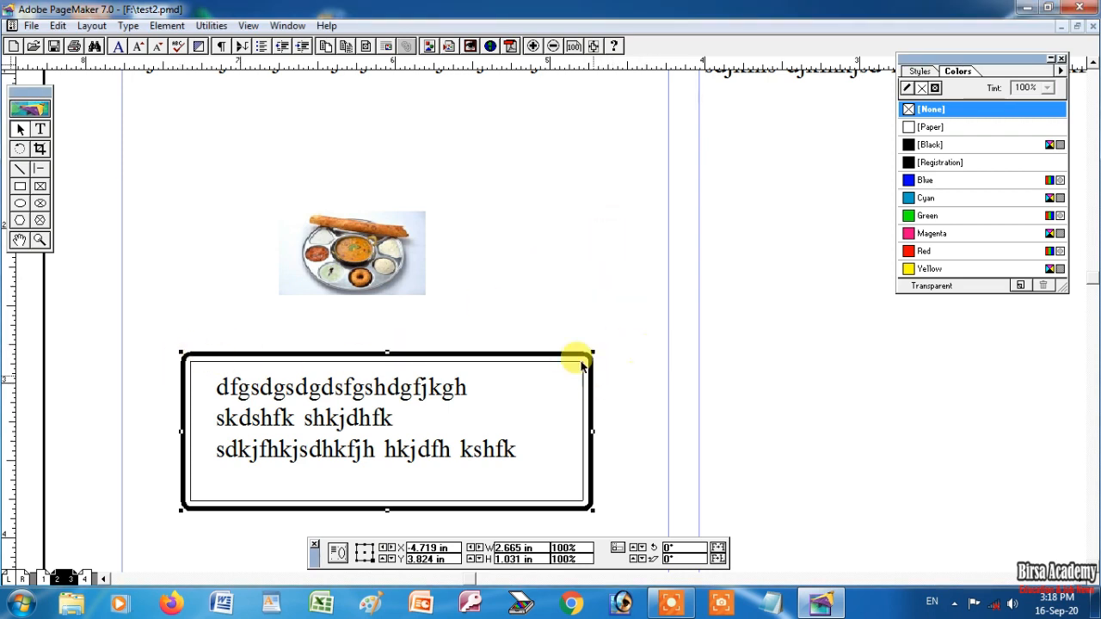
Step: Change the frame's rounded corners to the second-largest radius style
click(166, 28)
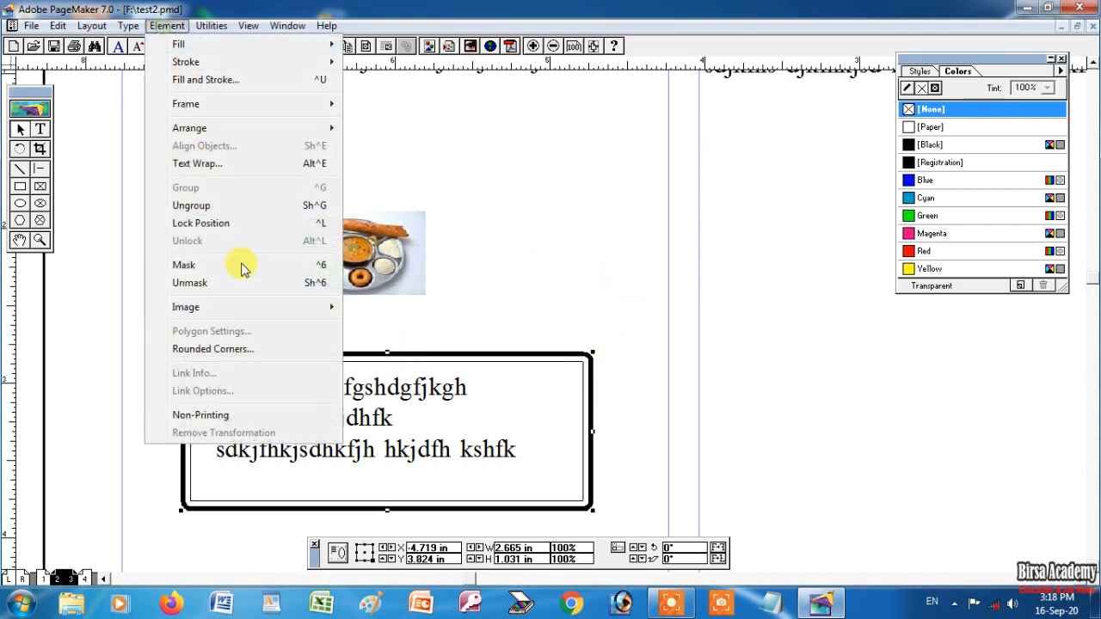
click(228, 349)
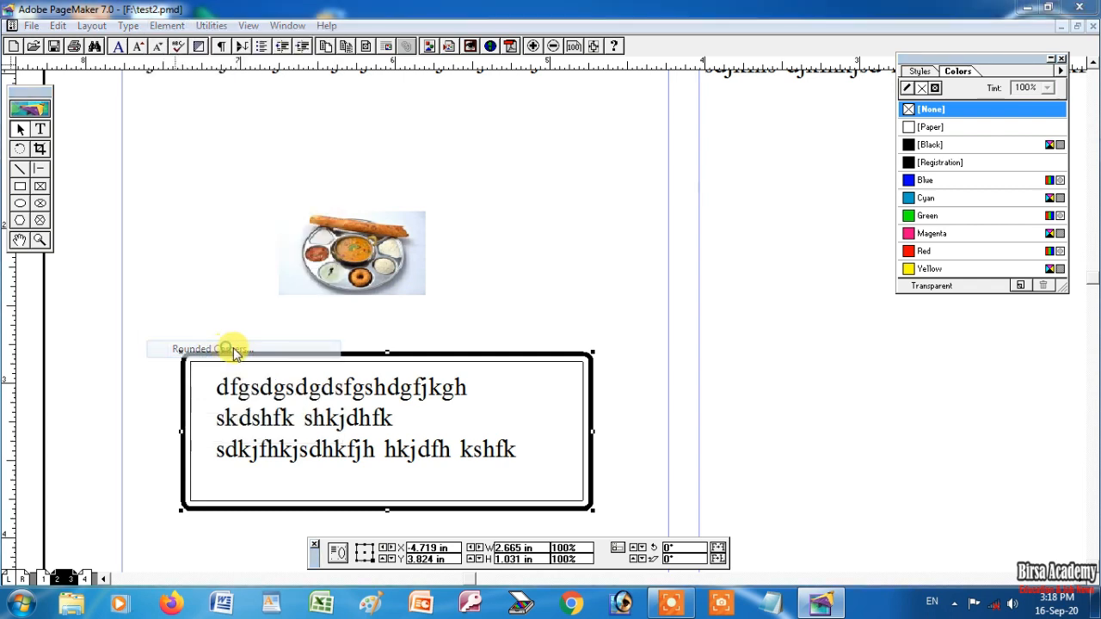
click(518, 294)
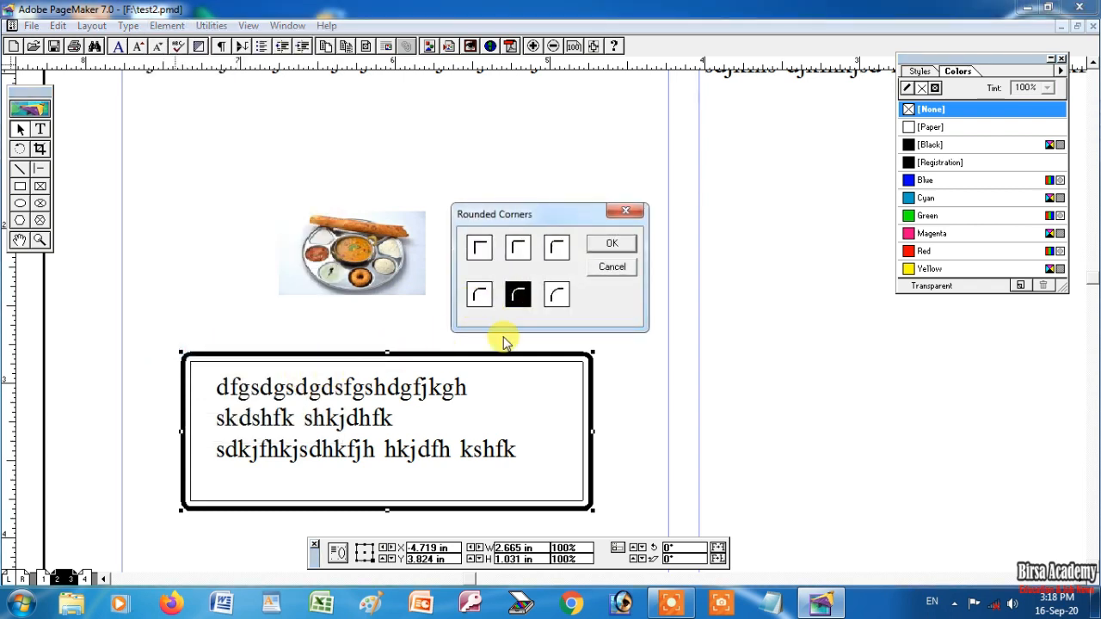
click(616, 246)
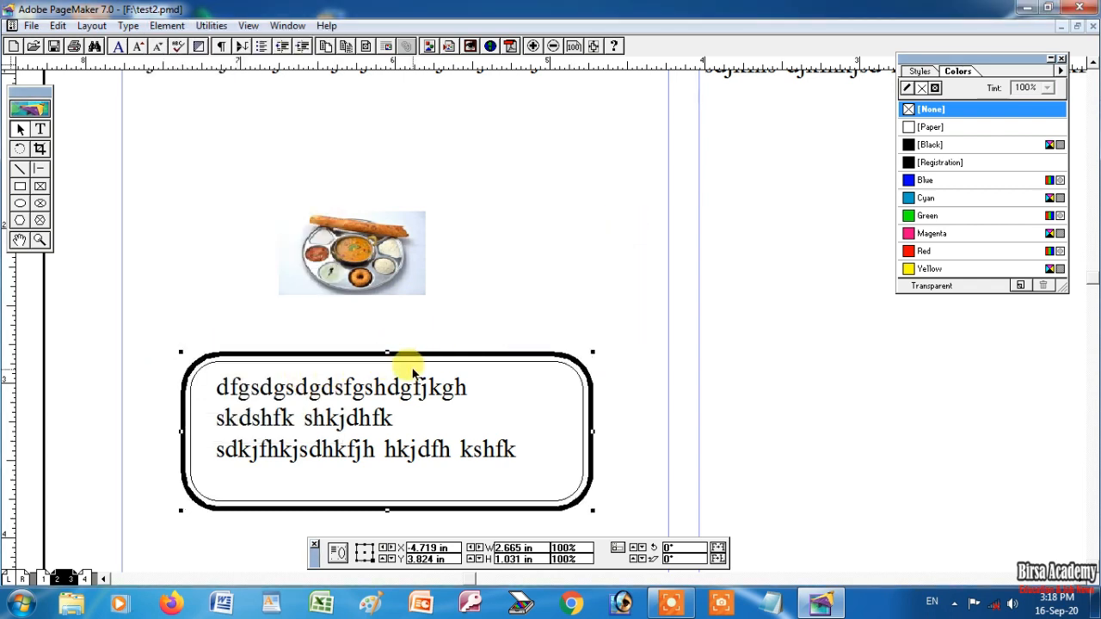
Step: Change the first line of text inside the rounded frame to UPPER CASE
click(212, 26)
mouse_move(255, 44)
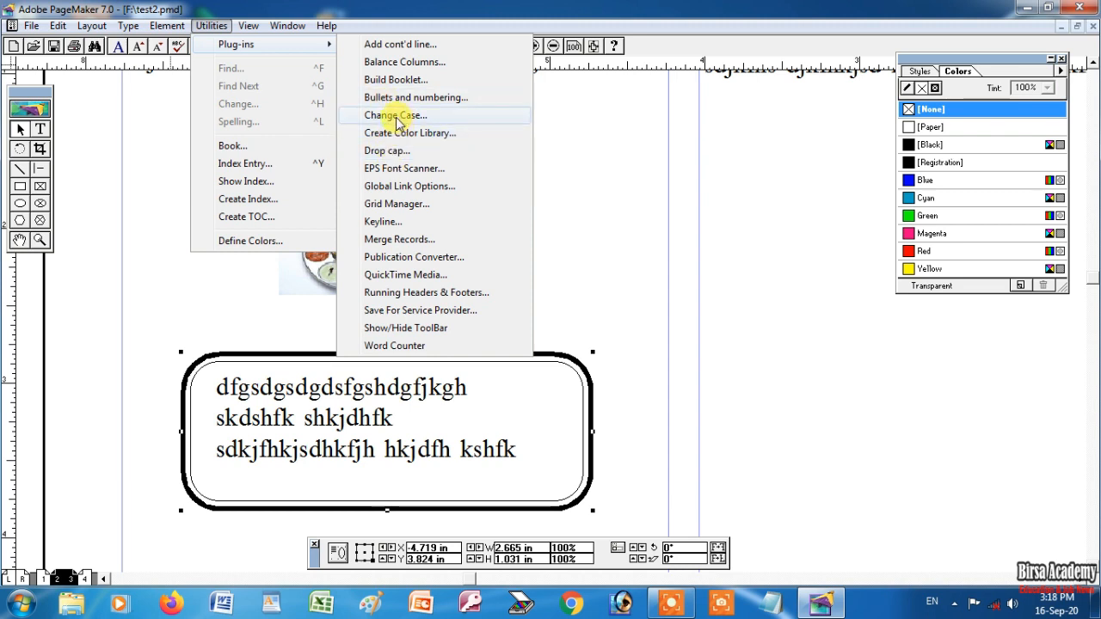
click(221, 386)
click(40, 129)
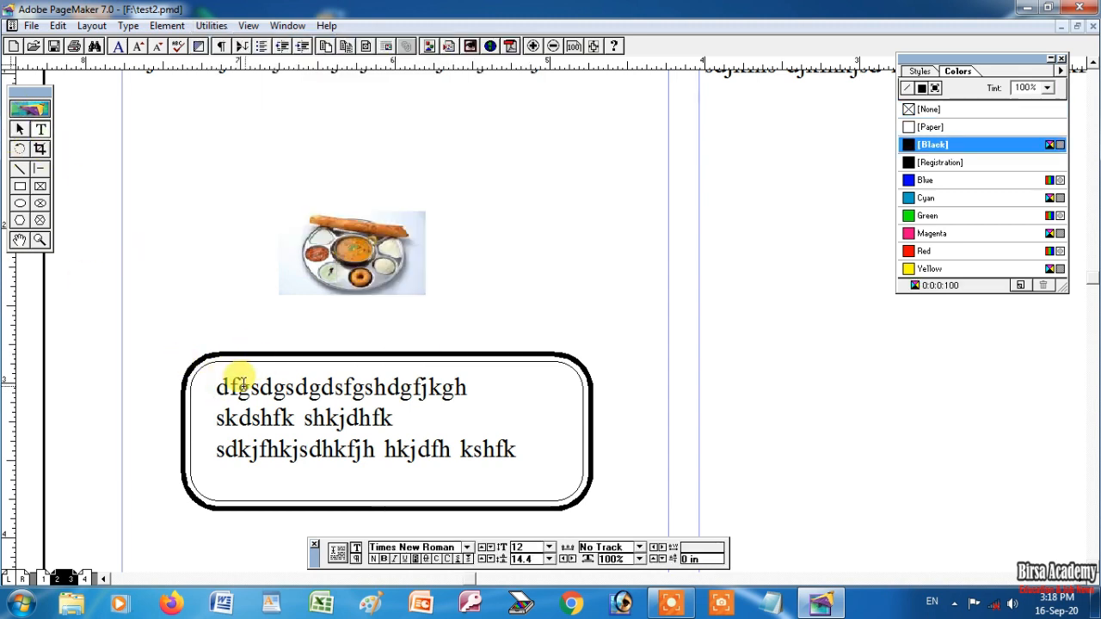
drag(216, 387, 465, 386)
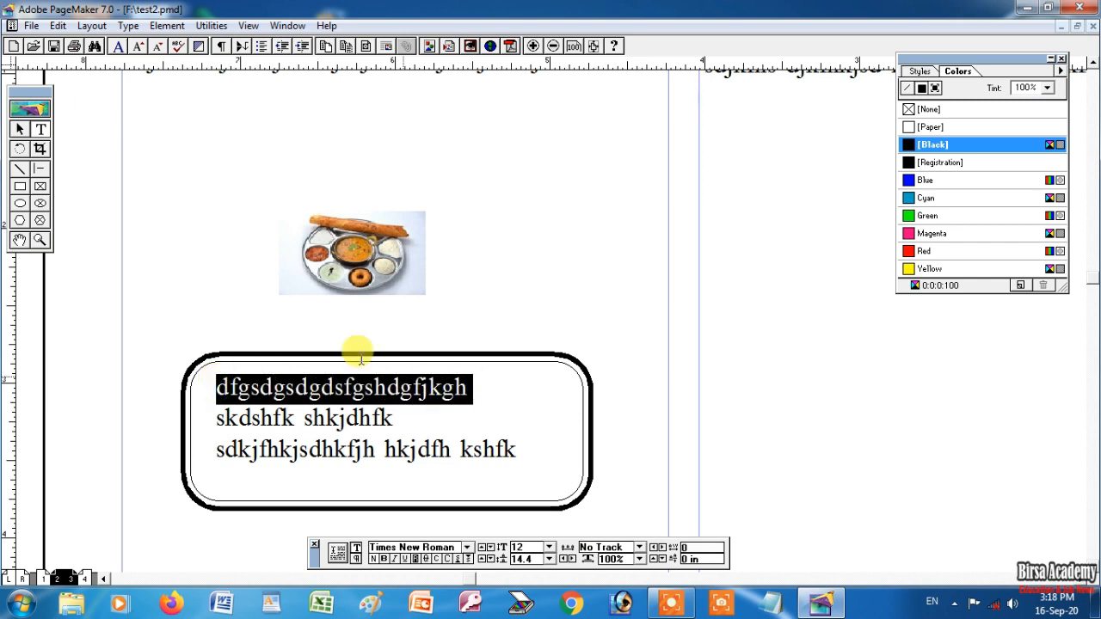
click(212, 25)
mouse_move(234, 44)
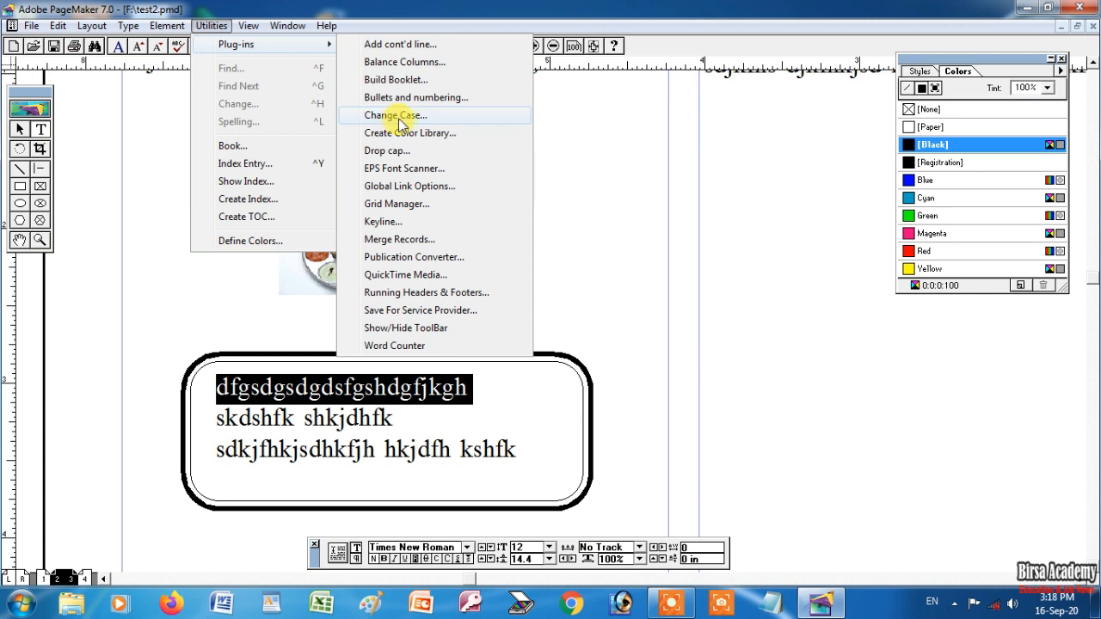
click(462, 282)
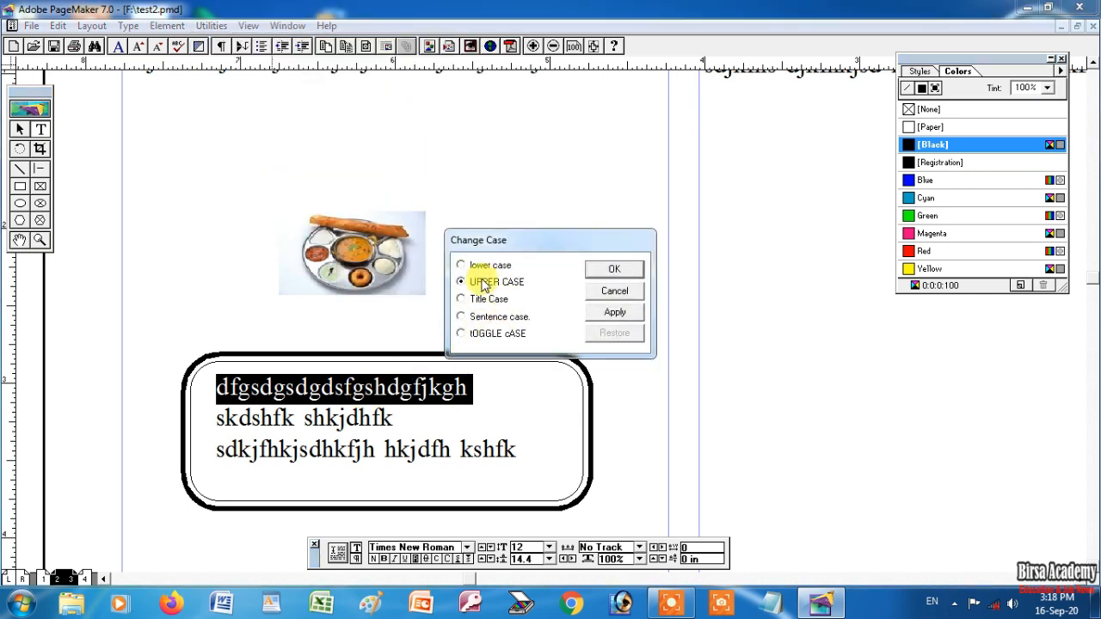
click(615, 271)
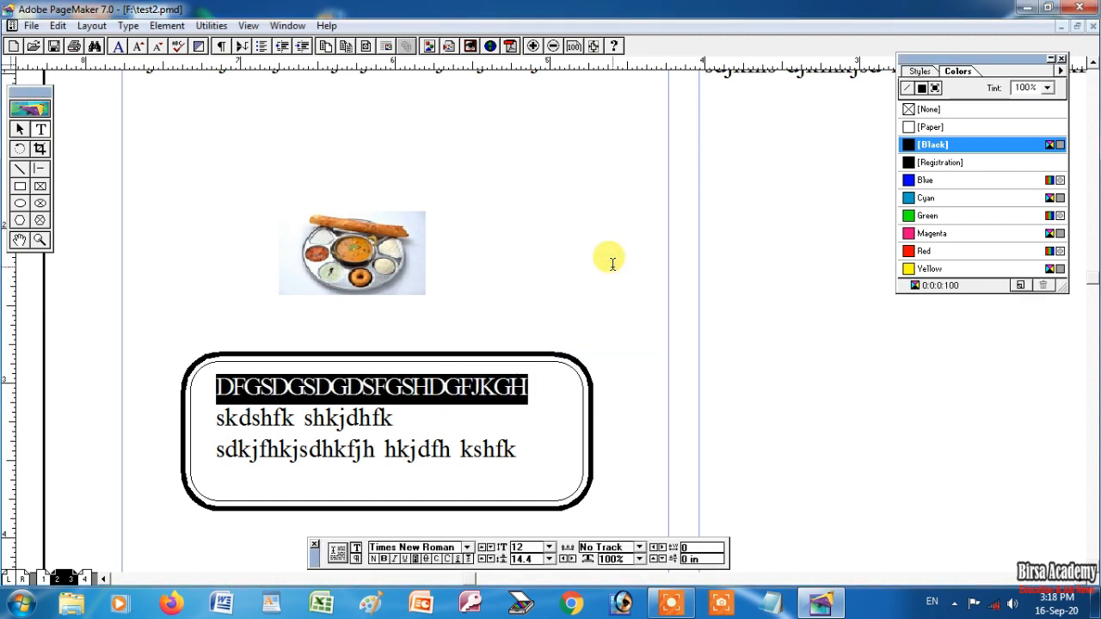
Step: Apply a 3-line drop cap to the first letter of the framed text and deselect it
click(168, 26)
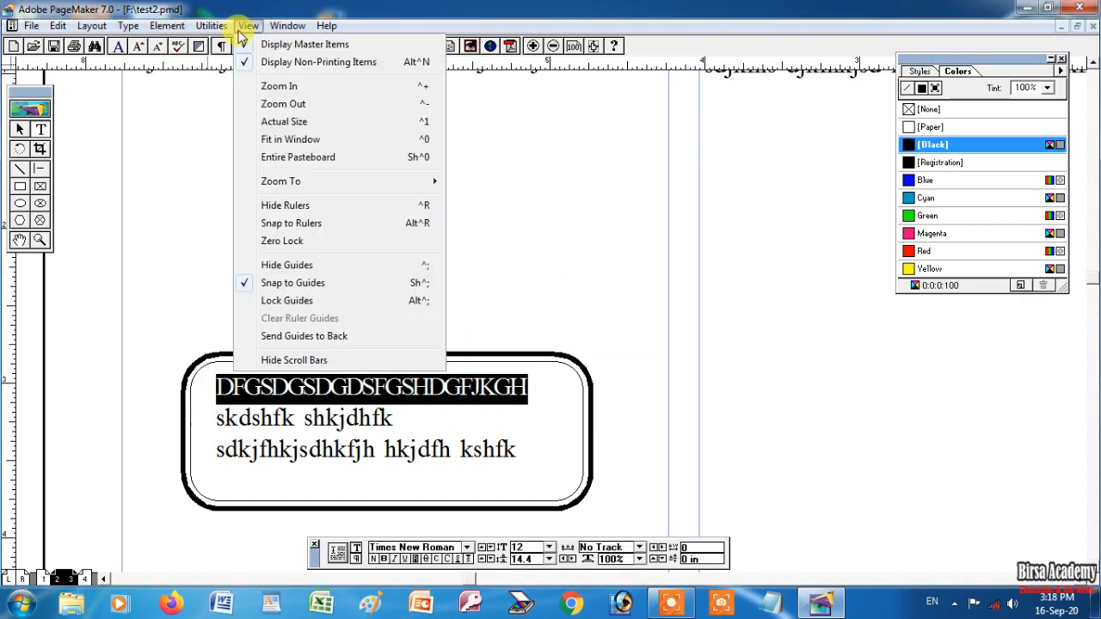
mouse_move(256, 47)
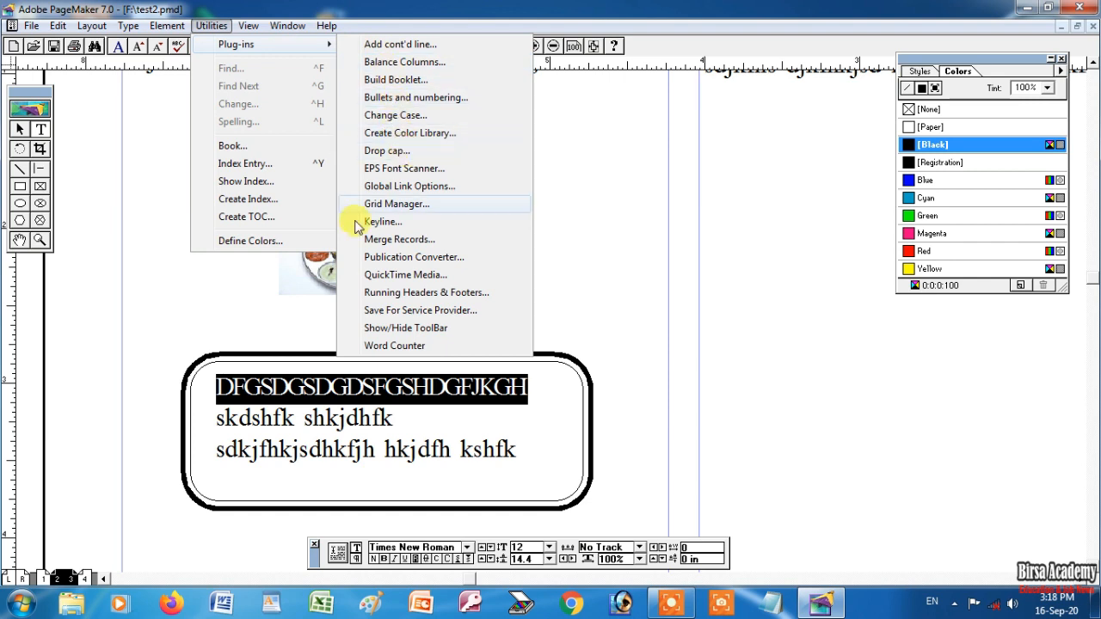
click(217, 387)
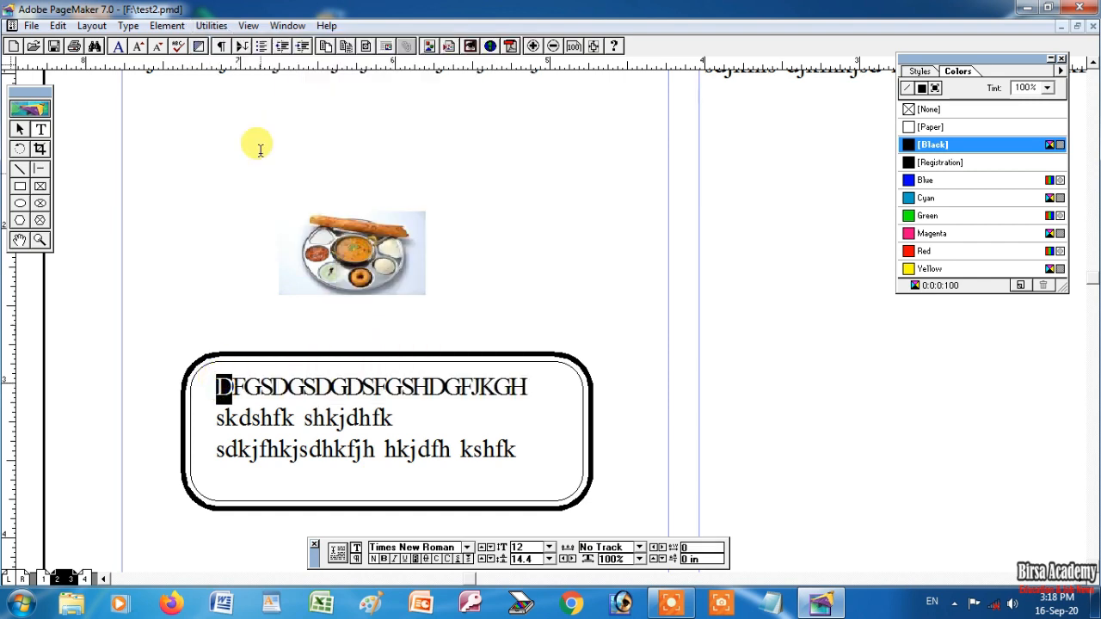
click(211, 25)
mouse_move(255, 50)
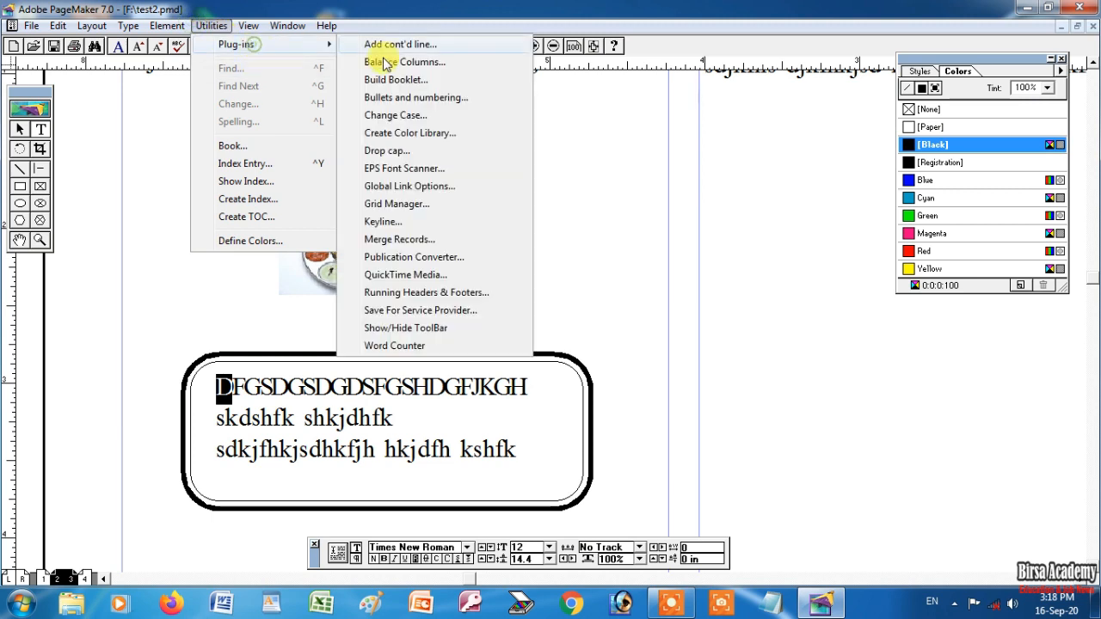
click(389, 150)
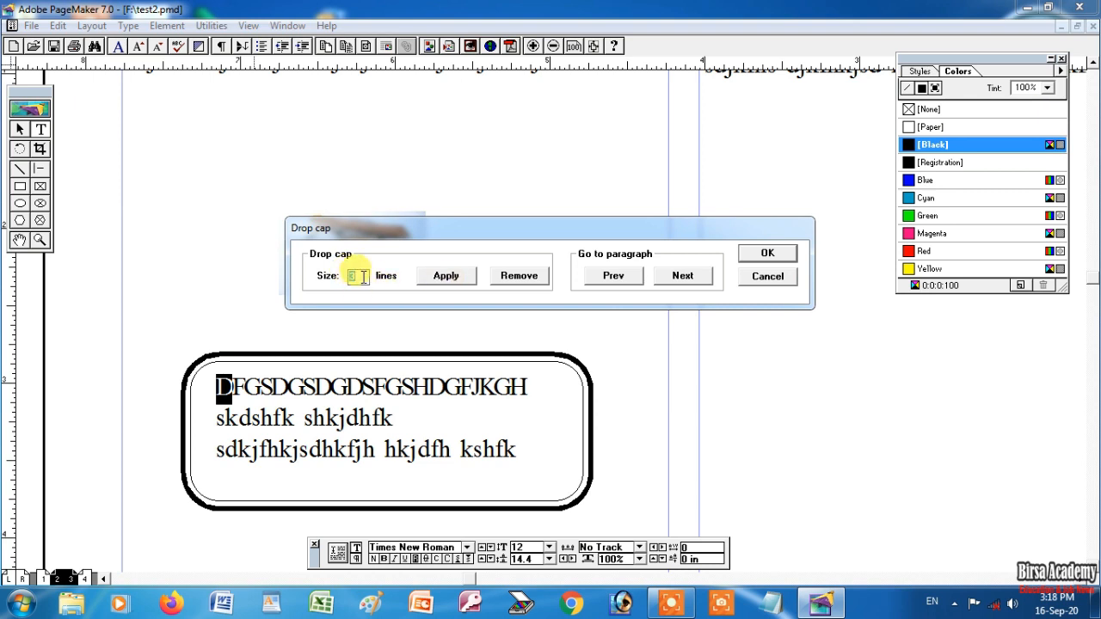
click(446, 277)
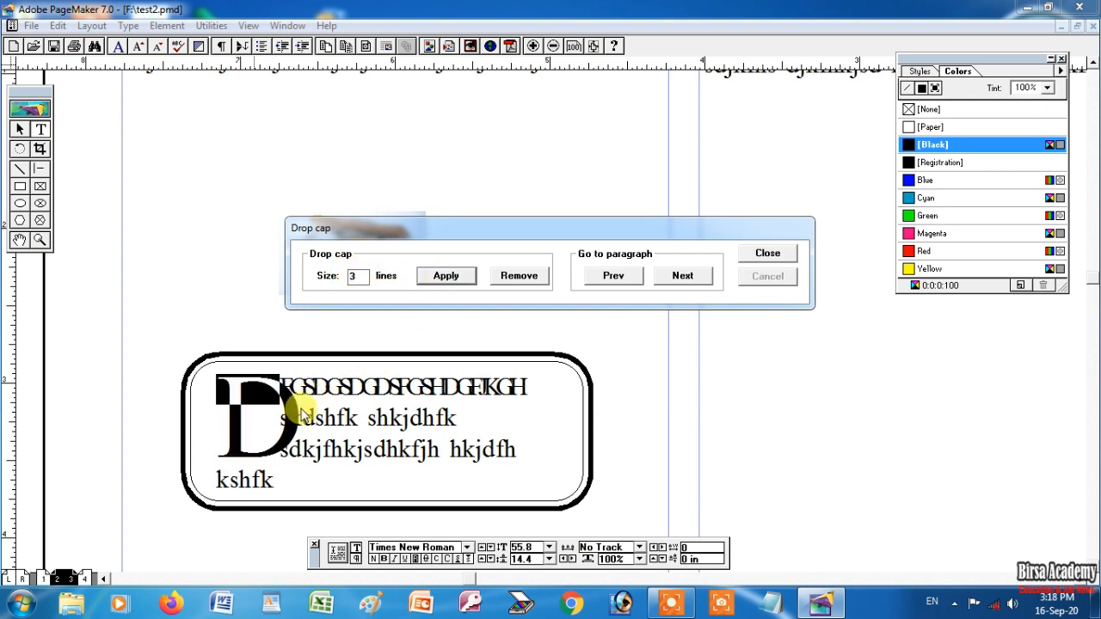
click(767, 253)
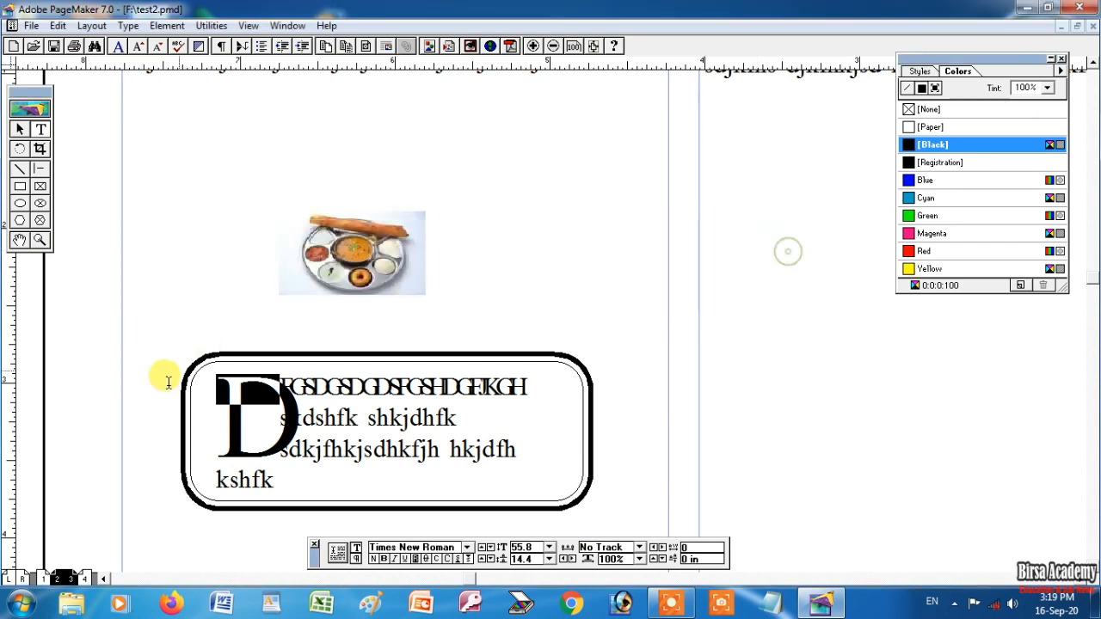
click(315, 418)
click(26, 129)
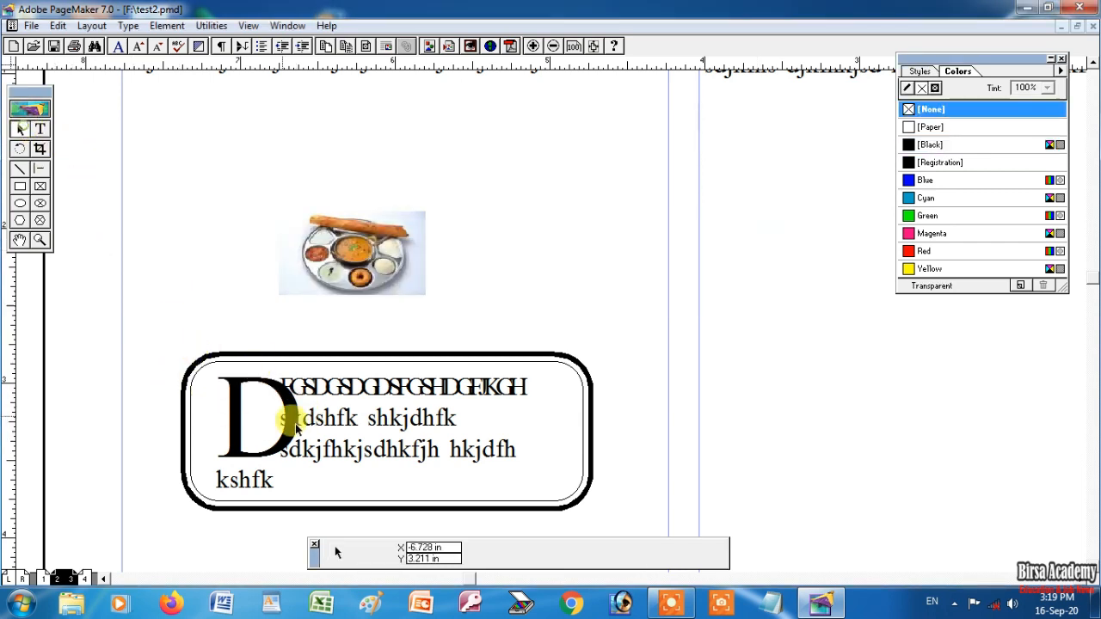
click(40, 129)
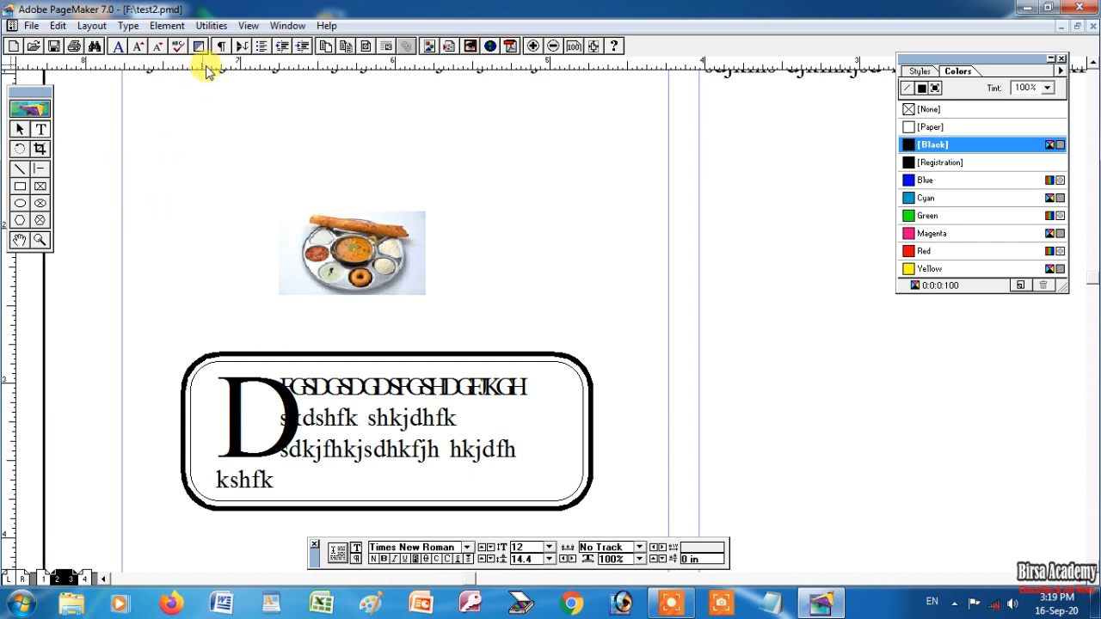
click(212, 25)
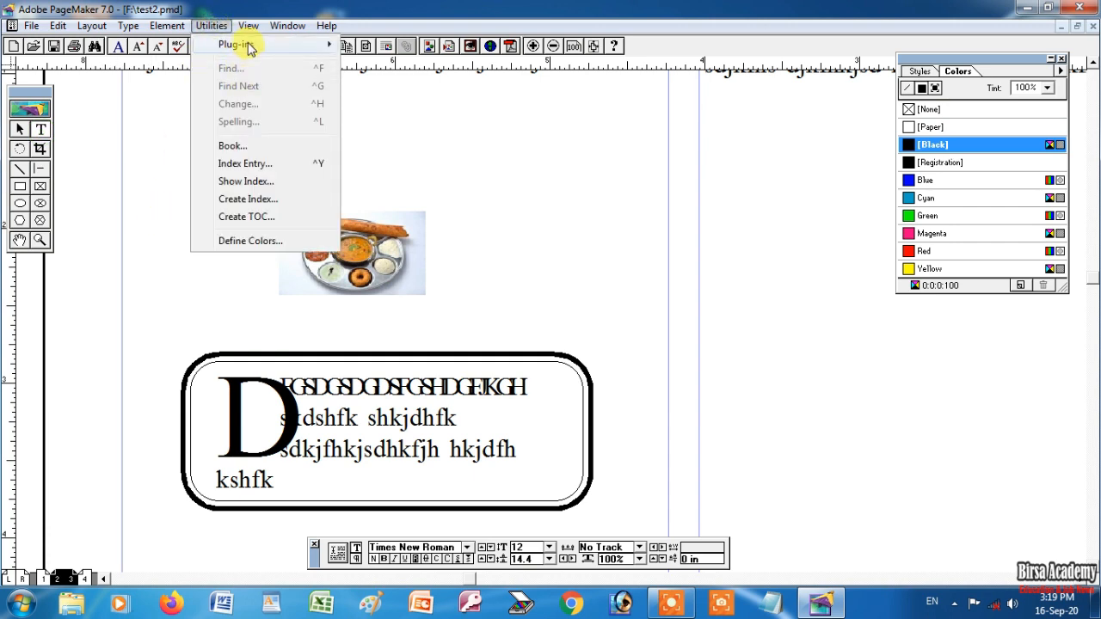
mouse_move(247, 43)
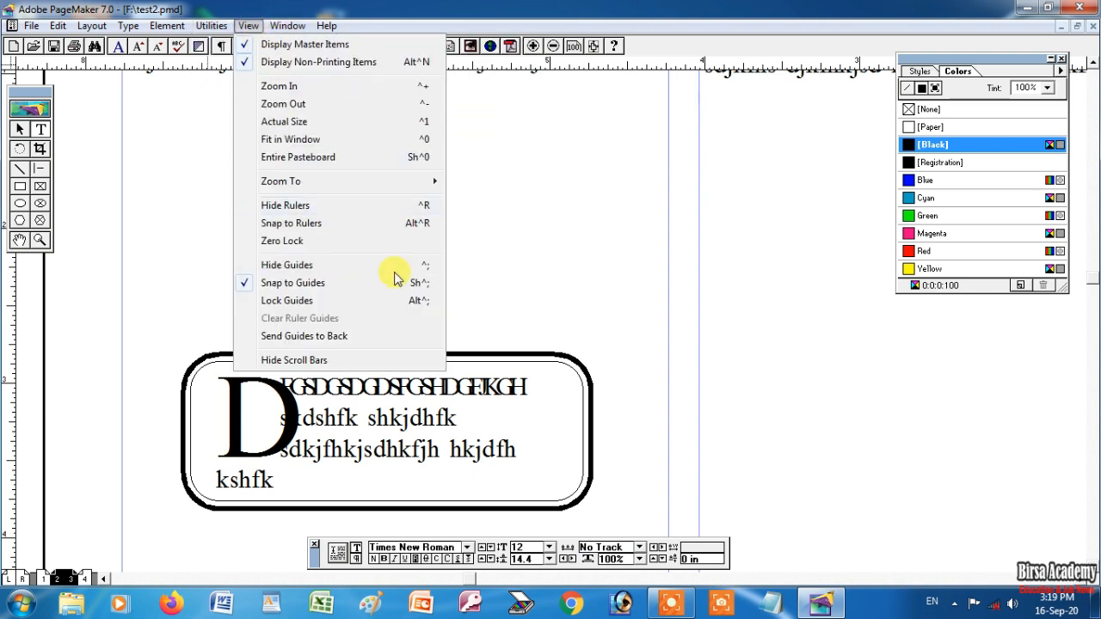
Step: Delete the rounded frame with its text and the food picture above it
click(19, 129)
click(368, 390)
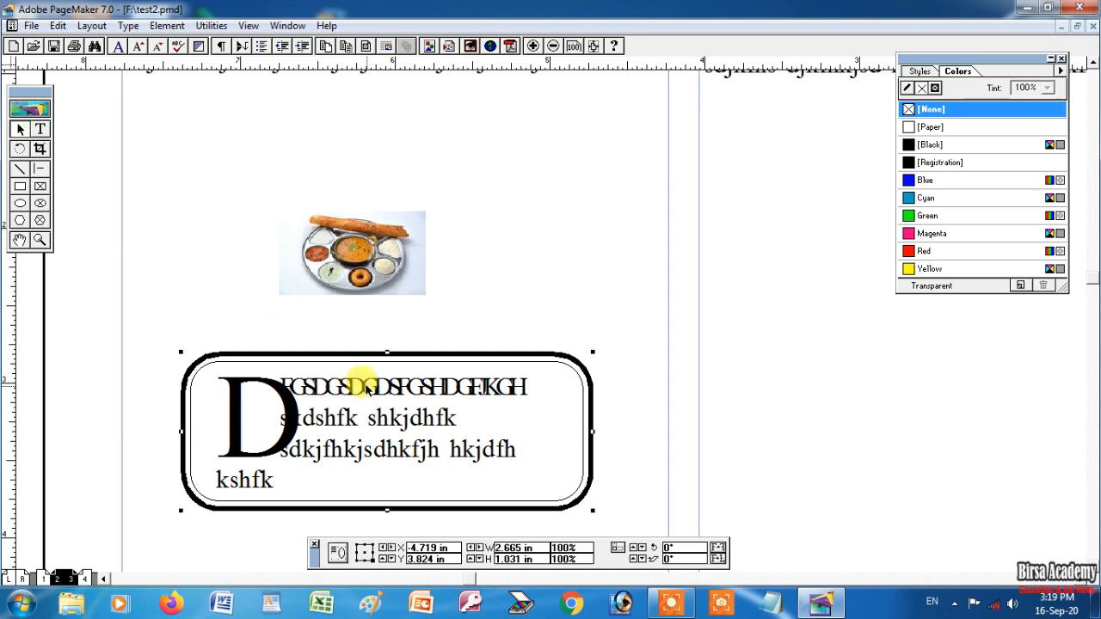
key(Delete)
click(371, 289)
key(Delete)
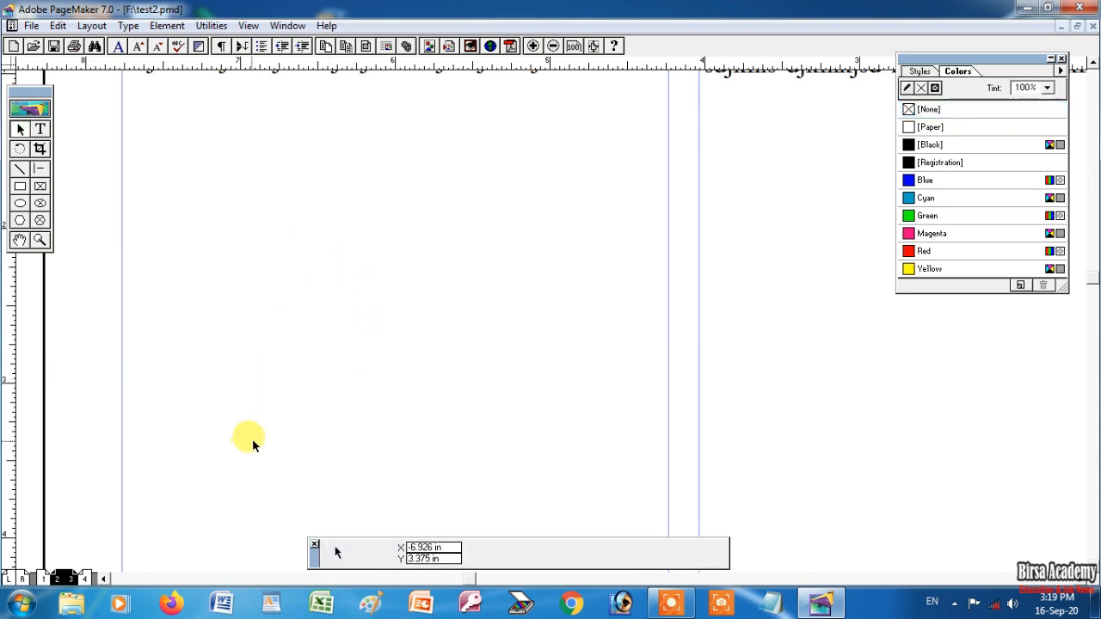
Step: Narrow the text block at the top of the left page to about 3.06 in wide and move it slightly down and right
click(349, 185)
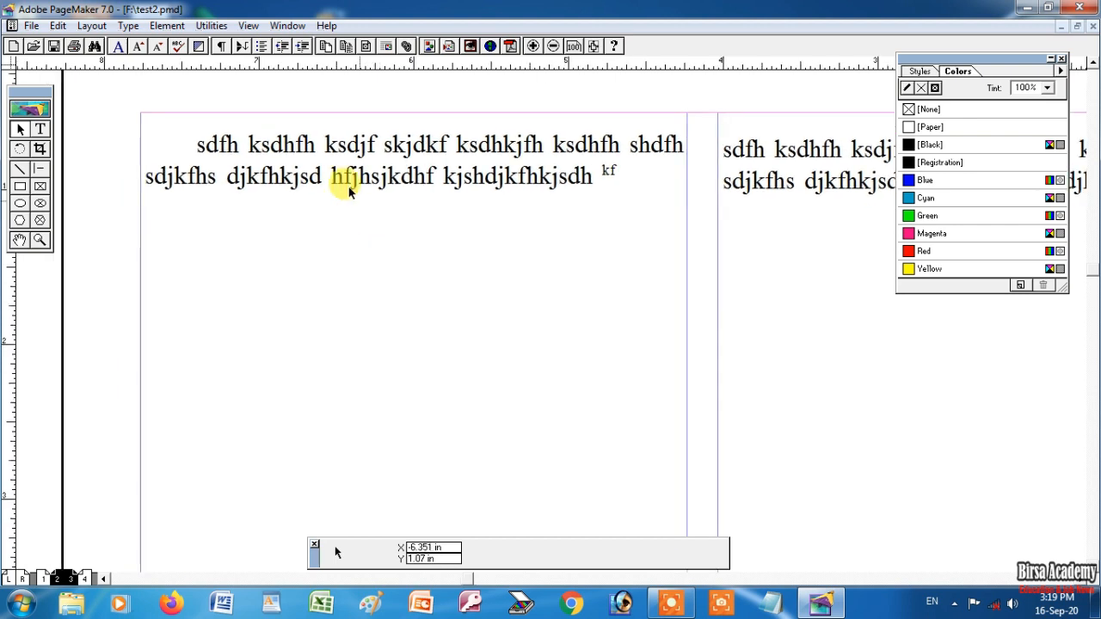
drag(685, 195, 617, 226)
drag(428, 194, 458, 228)
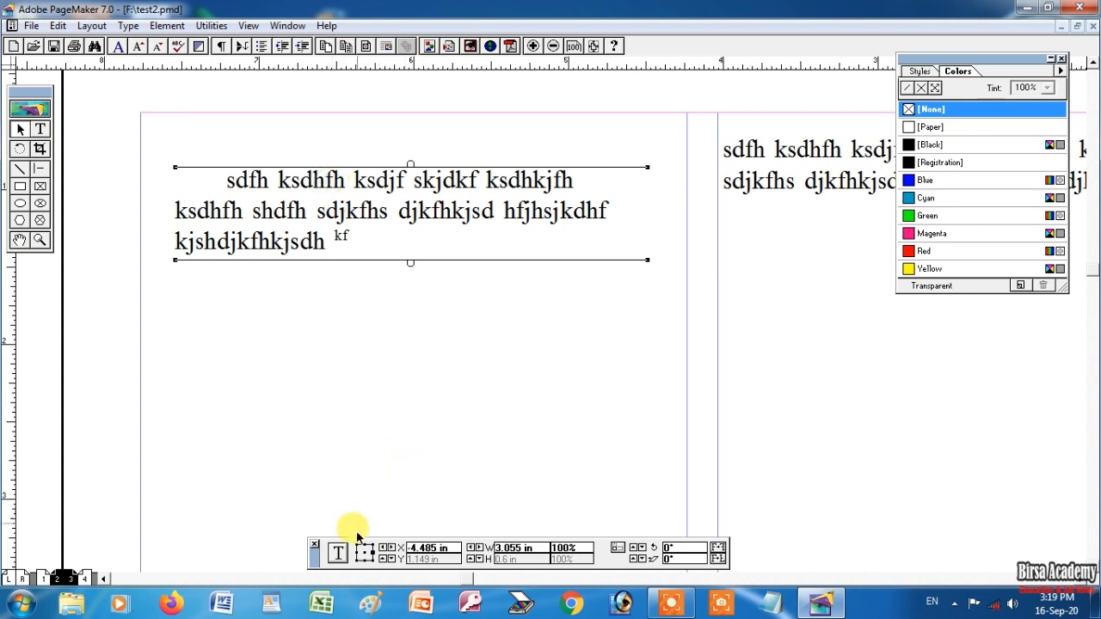
Step: Hide the Control Palette and show it again
click(288, 26)
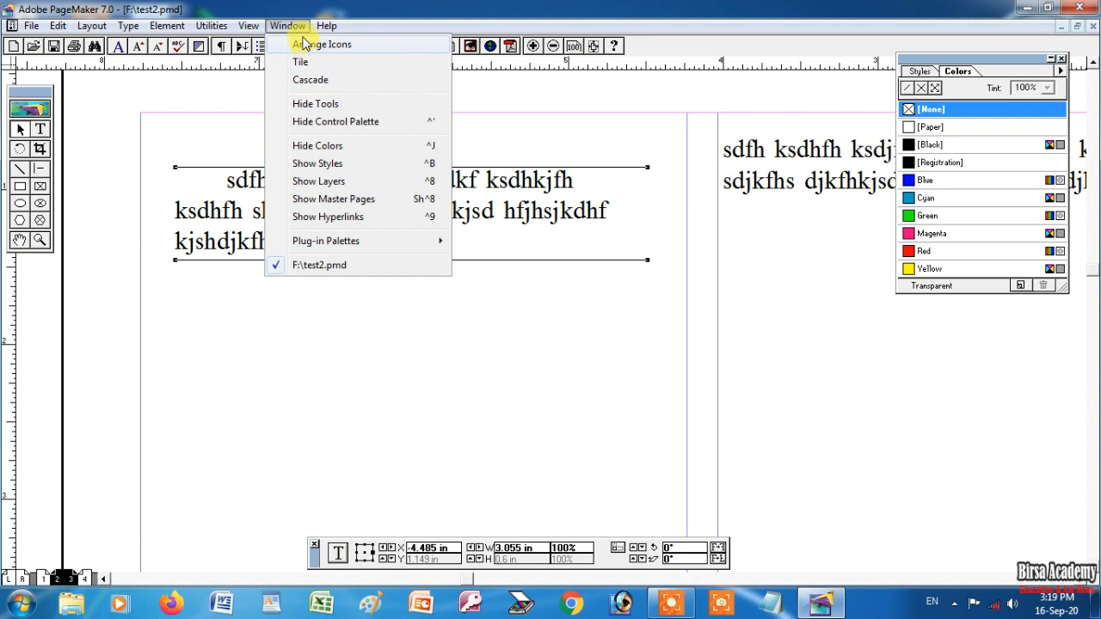
mouse_move(258, 27)
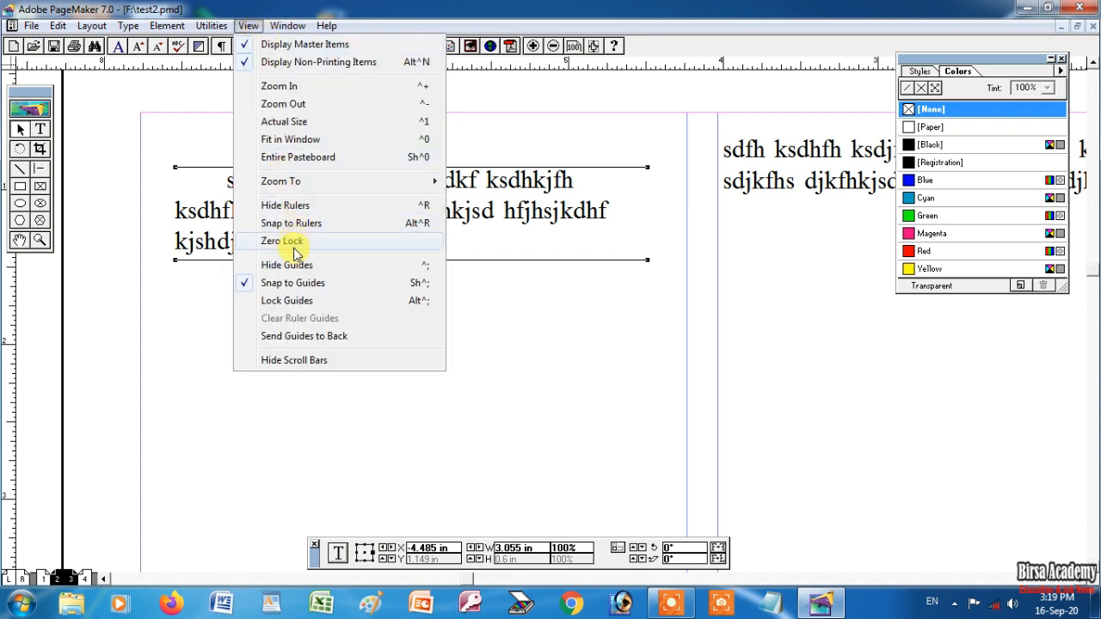
mouse_move(297, 26)
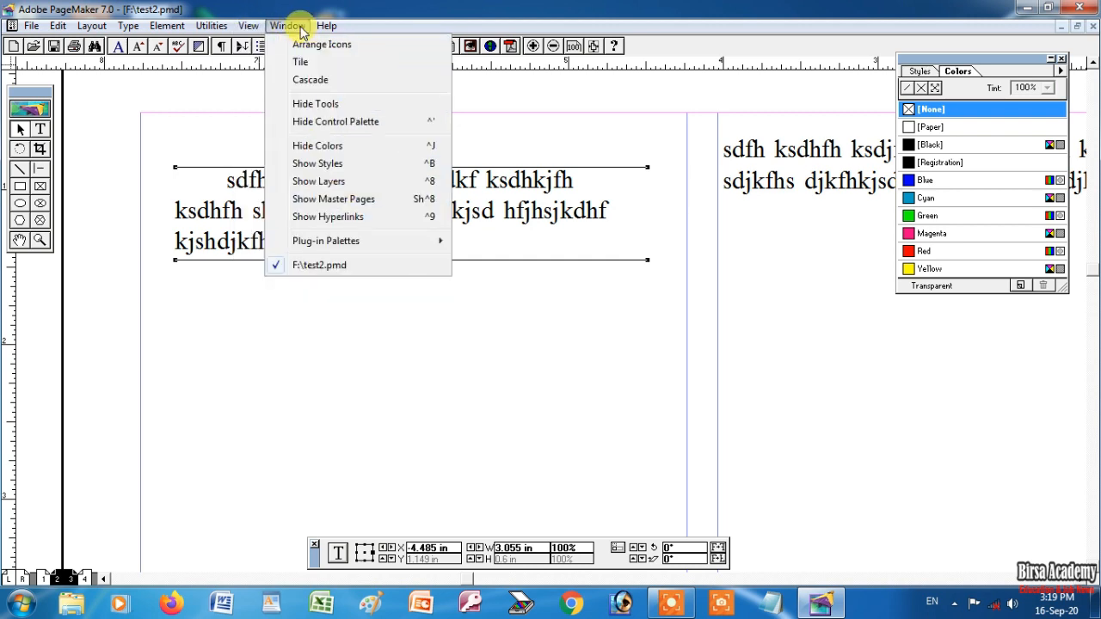
click(363, 123)
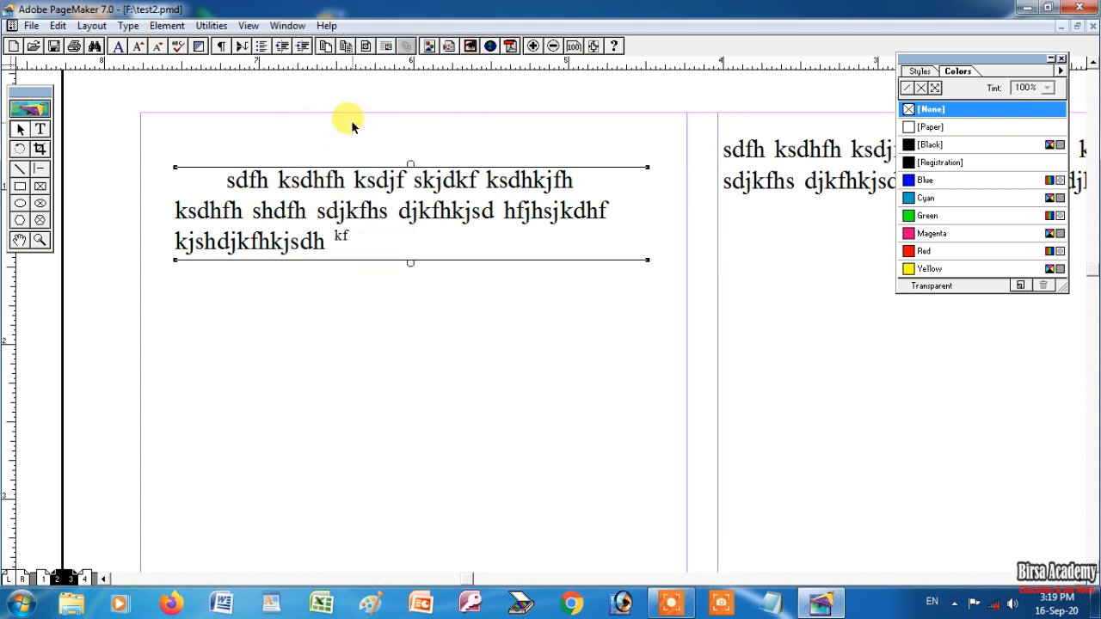
click(286, 26)
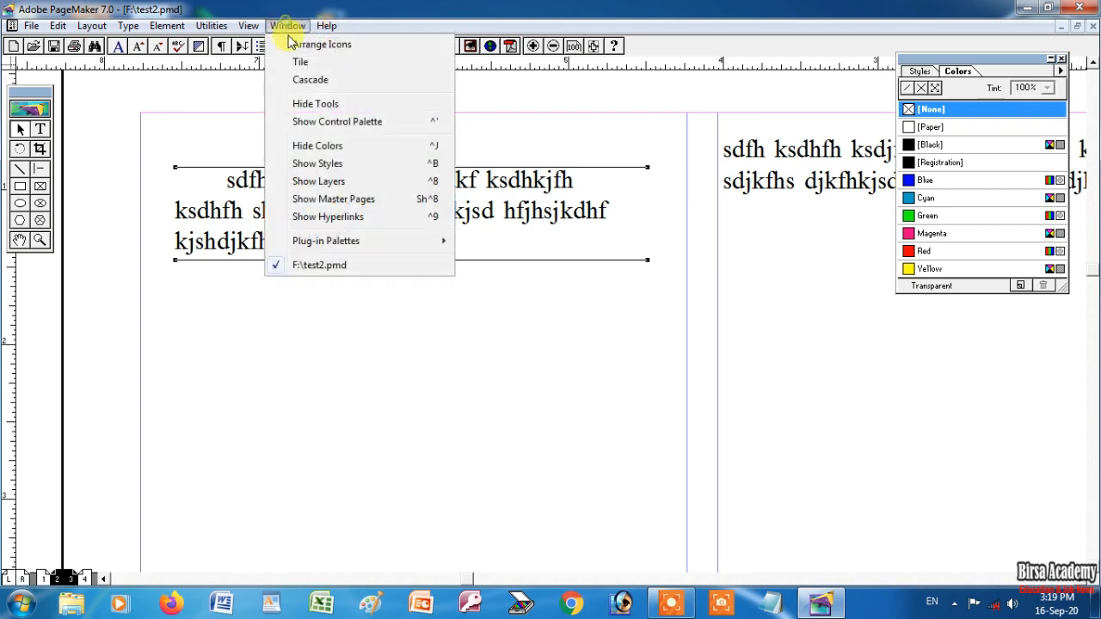
click(326, 119)
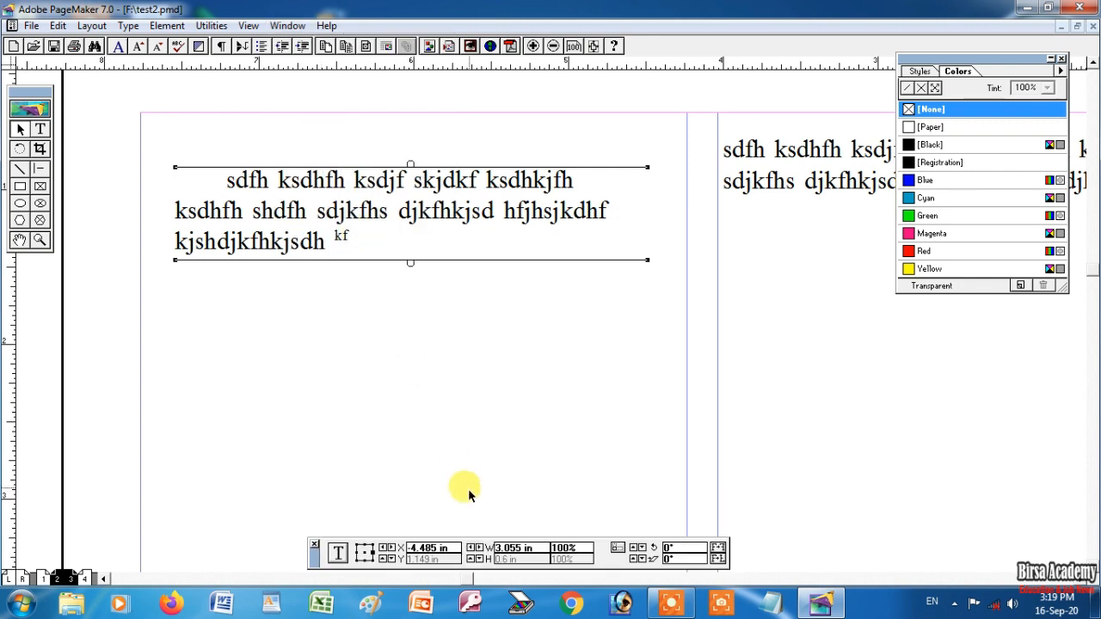
Step: Set the first word "sdfh" of the narrowed text block to the DFKai-SB font at size 24
click(40, 129)
drag(228, 179, 265, 172)
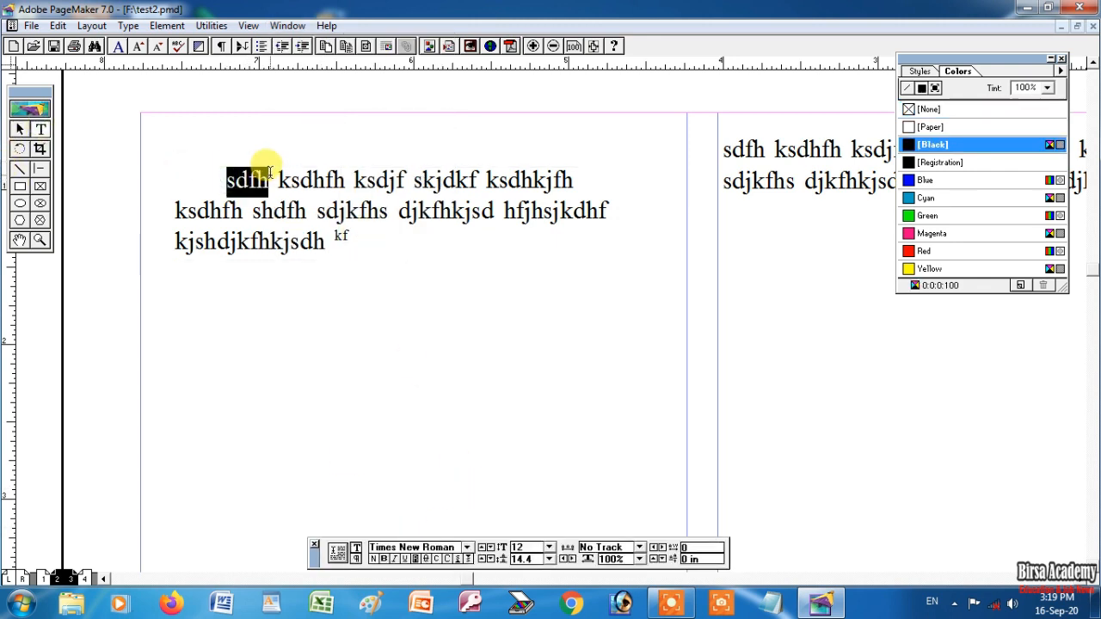
click(467, 548)
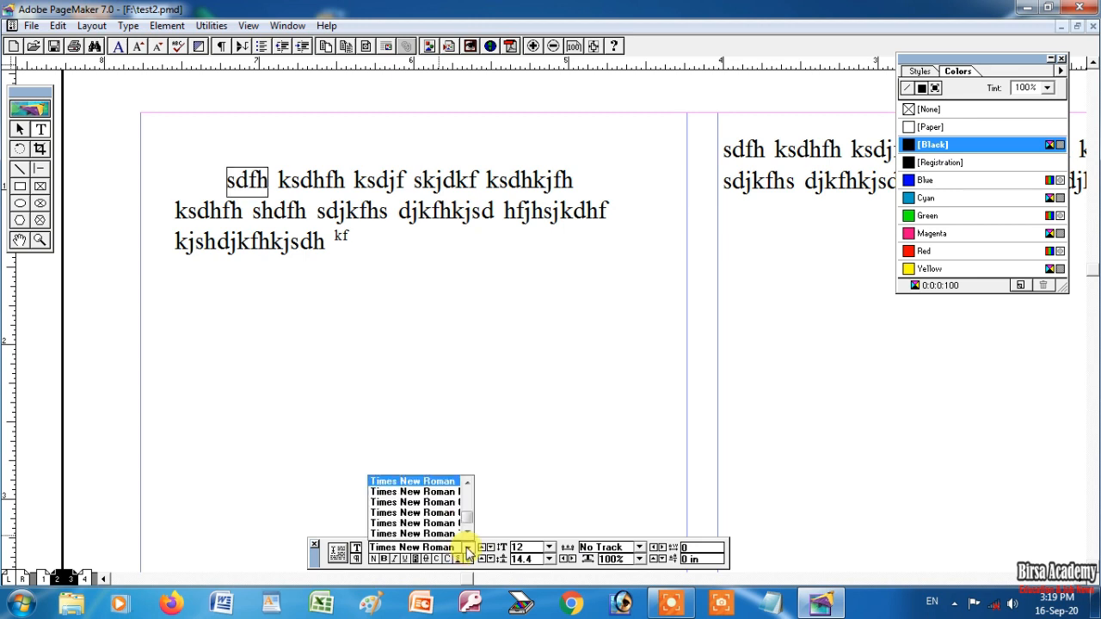
mouse_move(467, 522)
mouse_down()
mouse_move(469, 499)
mouse_move(467, 508)
mouse_up()
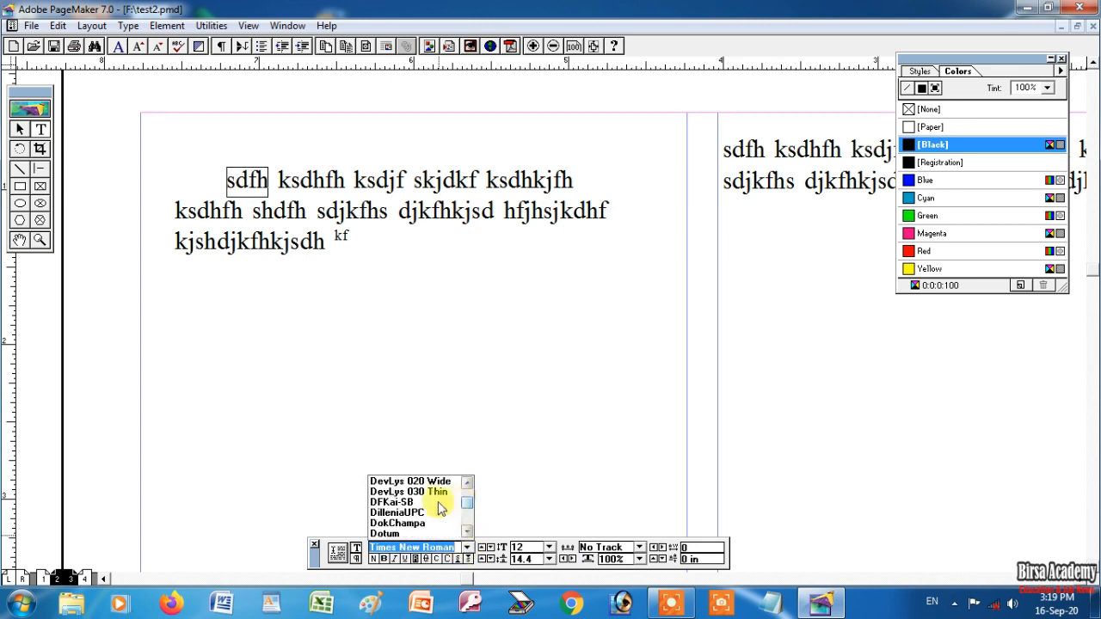
click(403, 502)
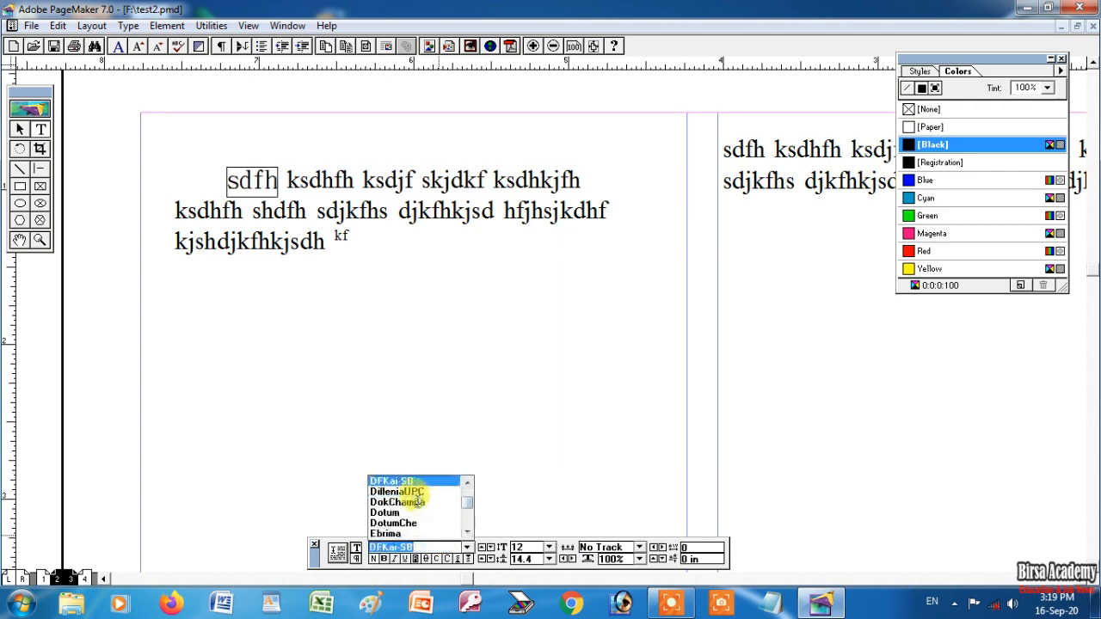
click(549, 548)
click(519, 512)
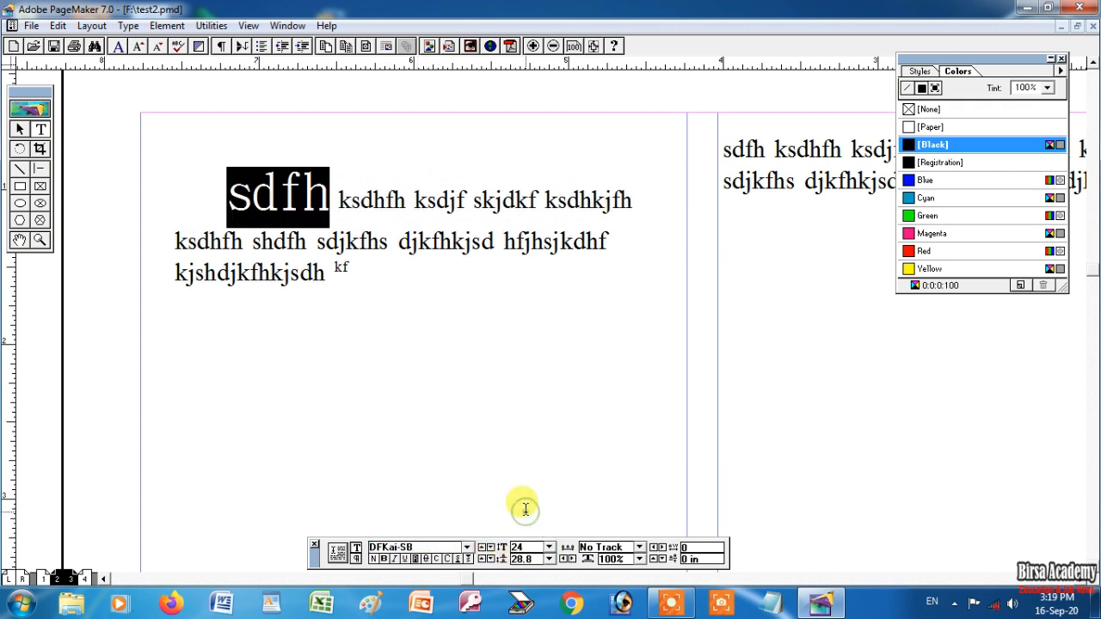
Step: Set the tracking of the word "sdfh" to Loose and make it bold and italic
click(638, 547)
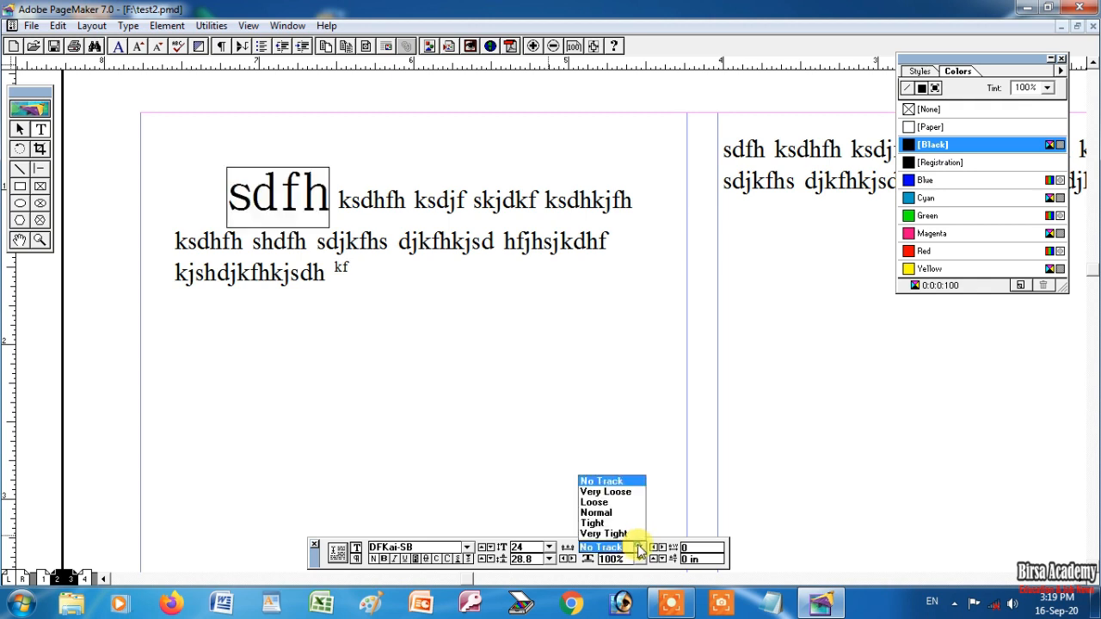
click(603, 503)
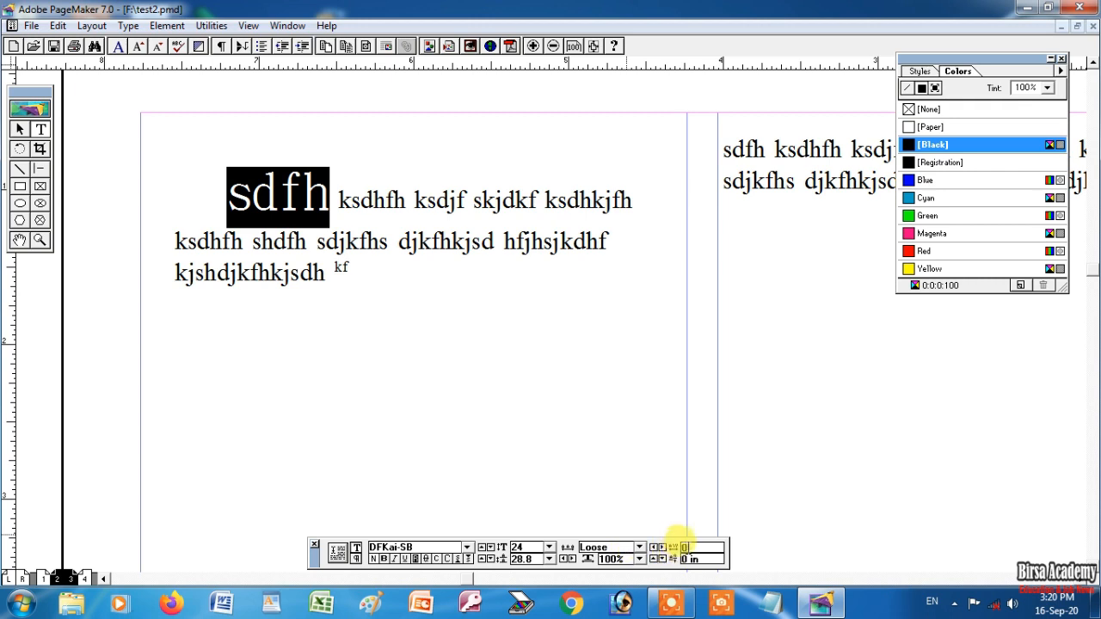
click(384, 559)
click(395, 559)
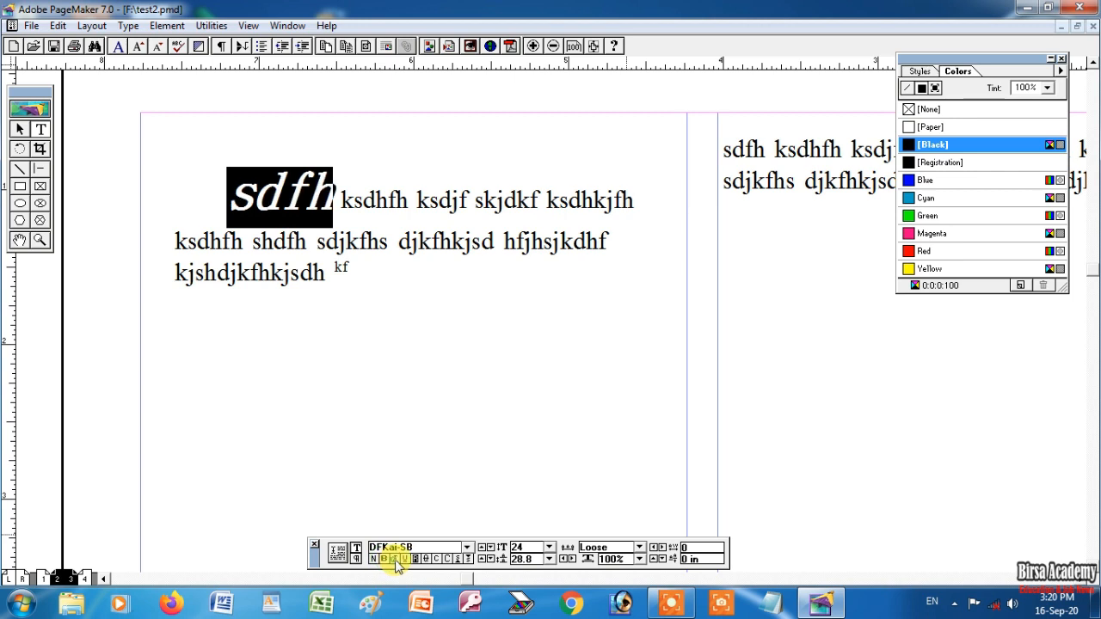
Step: Underline the word "sdfh" and leave text editing
click(417, 560)
click(416, 560)
click(19, 129)
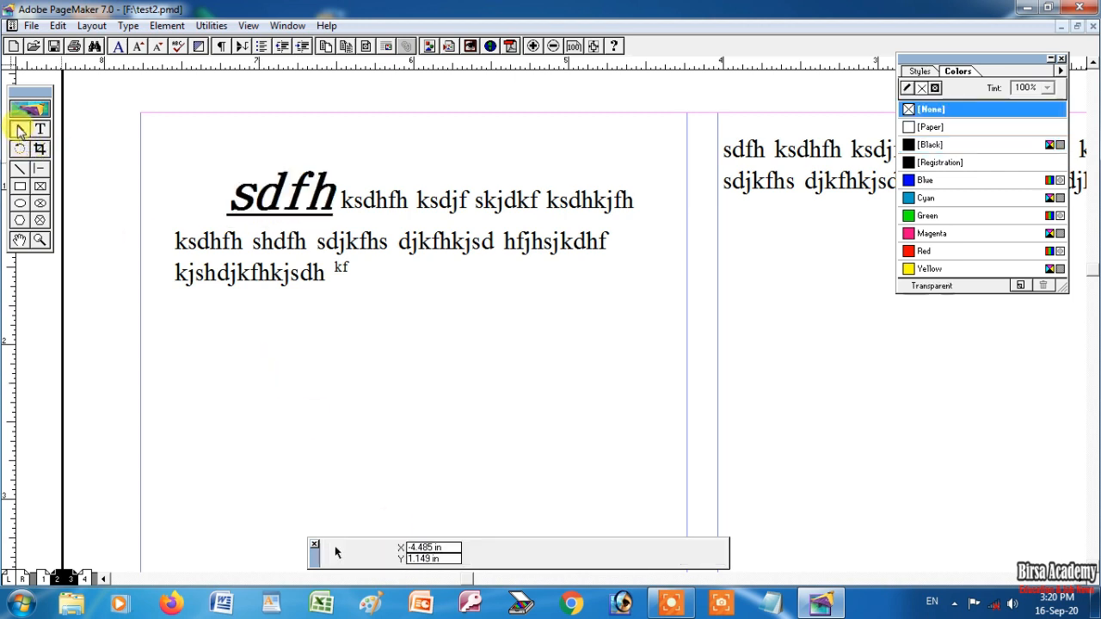
Step: Draw a rectangle about 1.54 in wide and 0.32 in high below the text block and fill it with the Registration color
click(20, 186)
mouse_move(280, 325)
mouse_down()
mouse_move(347, 364)
mouse_move(518, 374)
mouse_up()
click(20, 129)
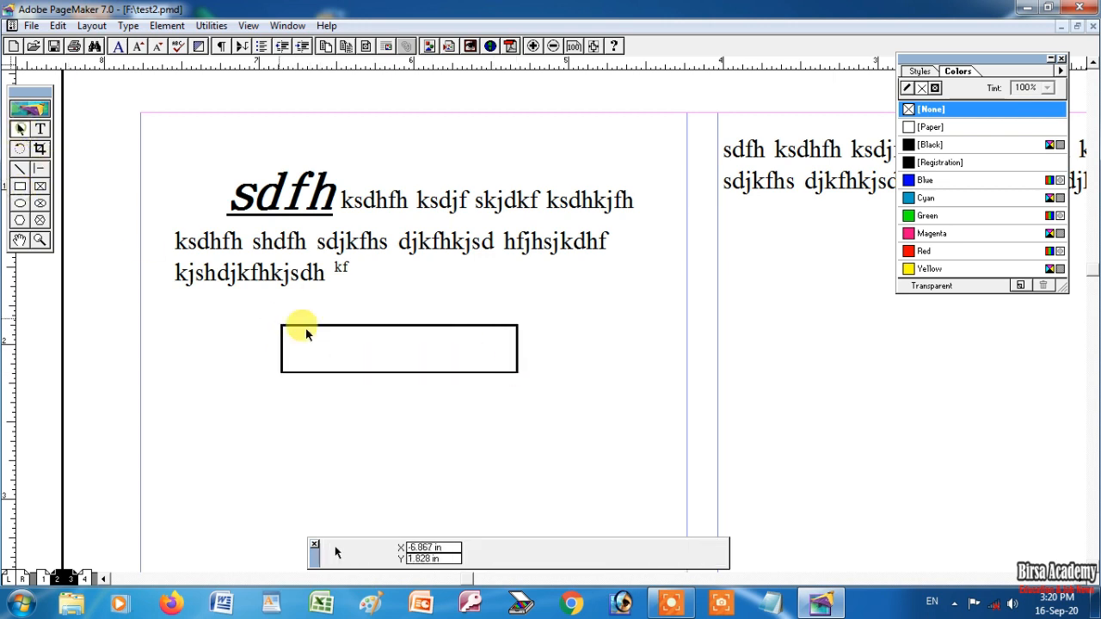
click(364, 371)
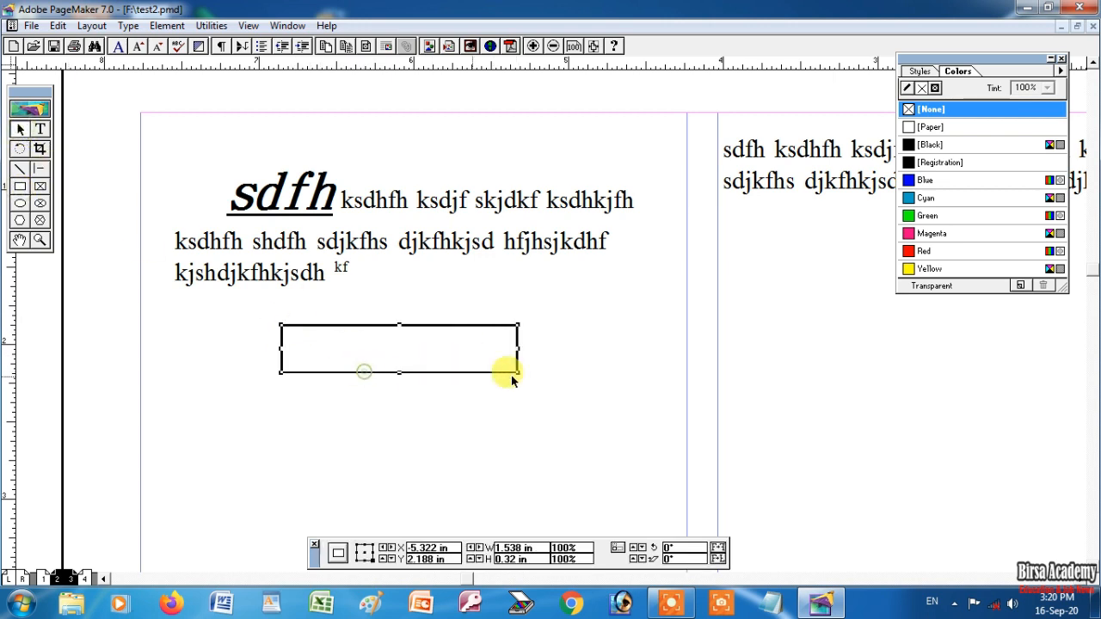
click(914, 163)
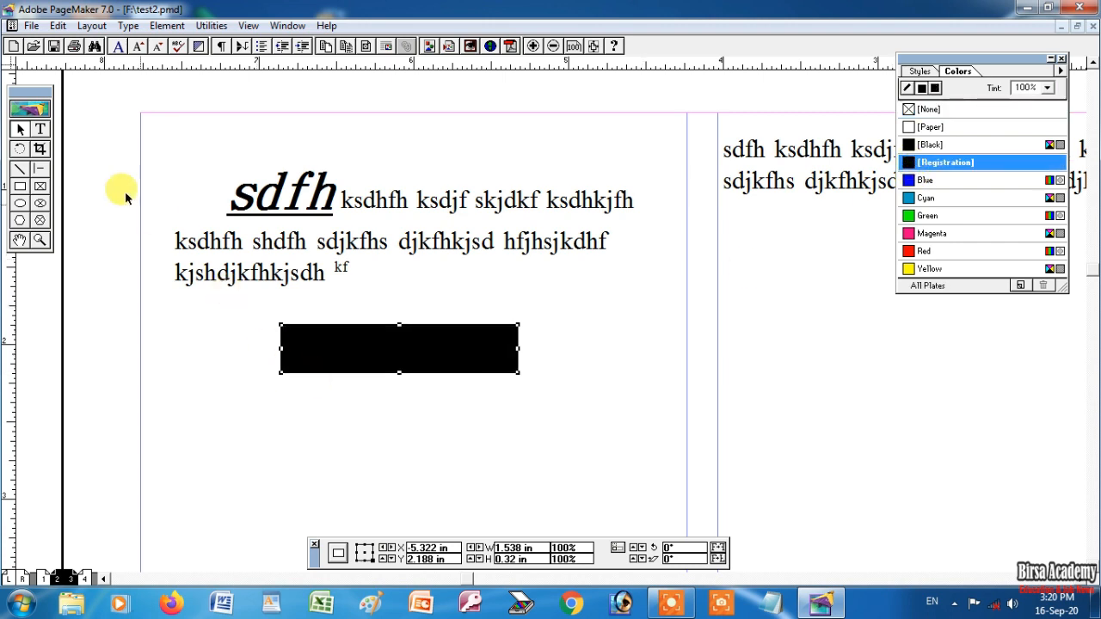
Step: Create a text block just below the black rectangle containing the word "Welcome"
click(40, 129)
drag(293, 388, 506, 428)
text(Welcome)
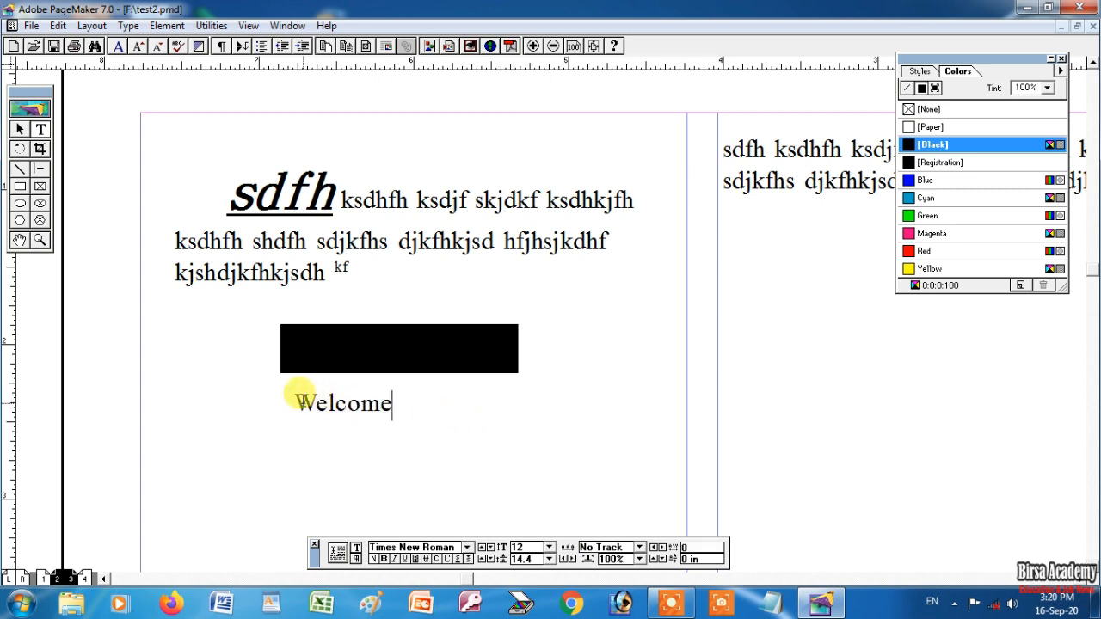
Step: Step the font size of the word "Welcome" up and down, ending at 19
drag(297, 400, 411, 411)
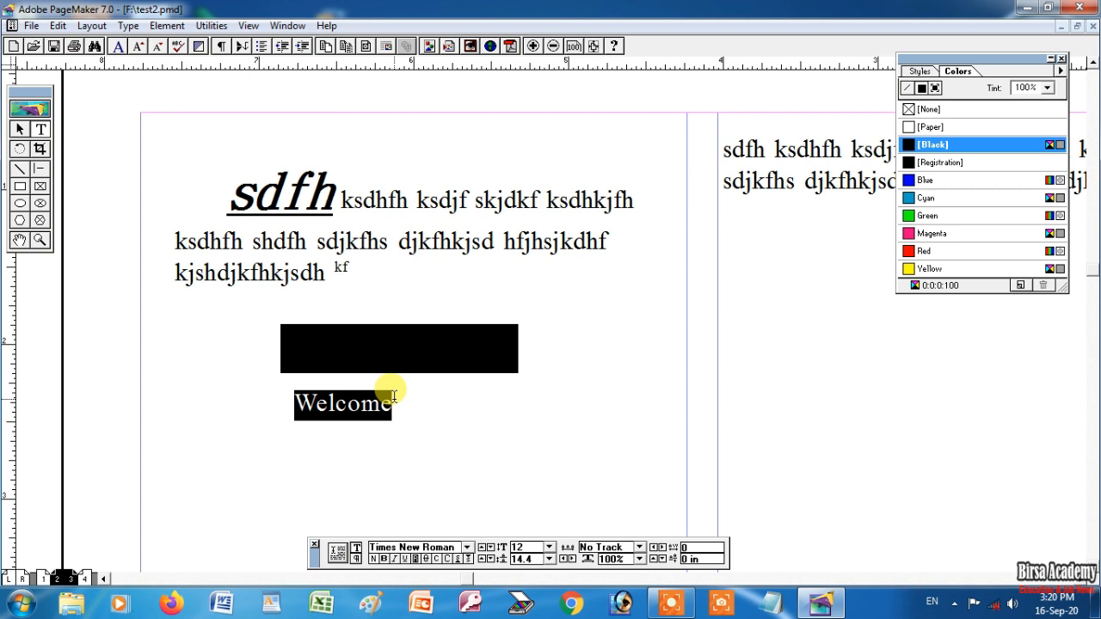
key(ctrl+shift+period)
key(ctrl+shift+period)
key(ctrl+shift+period)
key(ctrl+shift+period)
key(ctrl+shift+period)
key(ctrl+shift+period)
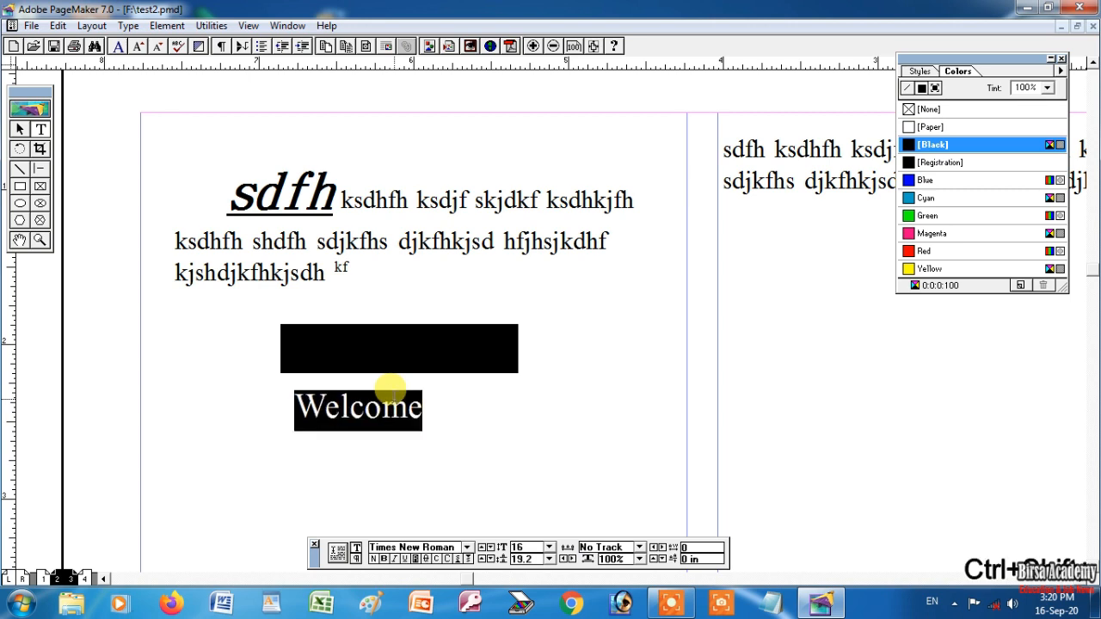
key(ctrl+shift+period)
key(ctrl+shift+period)
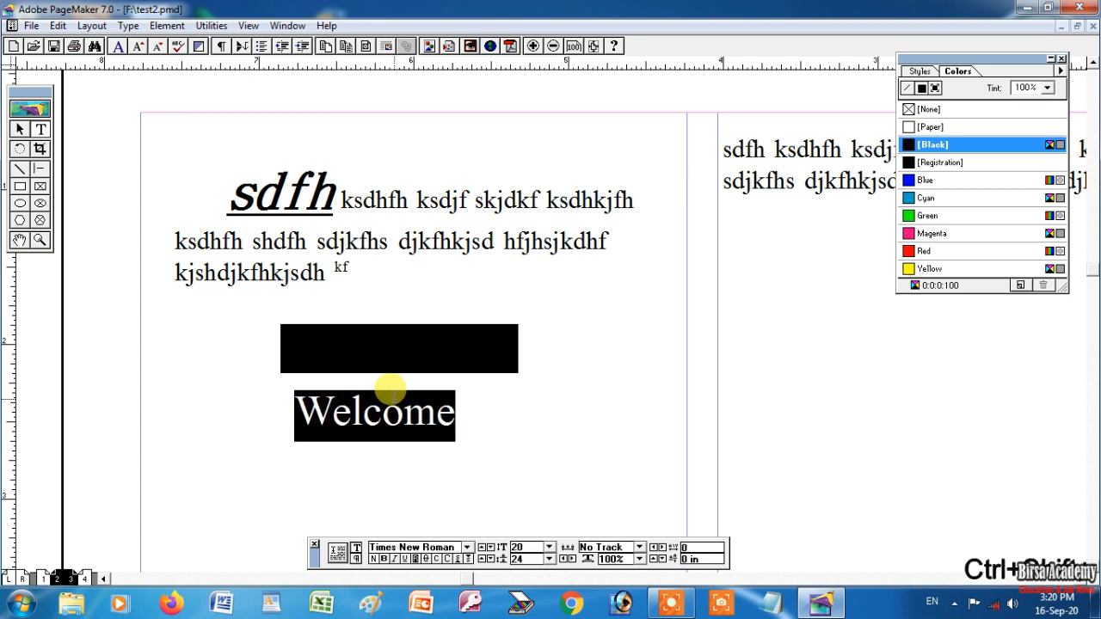
key(ctrl+shift+comma)
key(ctrl+shift+comma)
key(ctrl+shift+comma)
key(ctrl+shift+comma)
key(ctrl+shift+comma)
key(ctrl+shift+comma)
key(ctrl+shift+comma)
key(ctrl+shift+period)
key(ctrl+shift+period)
key(ctrl+shift+period)
key(ctrl+shift+period)
key(ctrl+shift+period)
key(ctrl+shift+period)
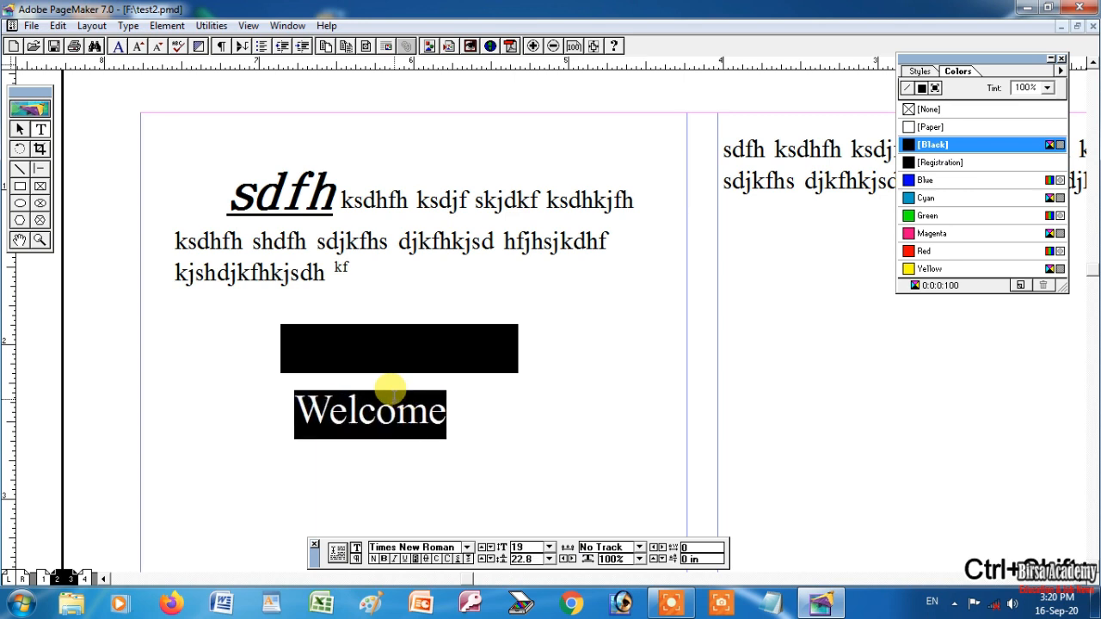
Step: Apply the Reverse type style to the whole word "Welcome"
click(311, 408)
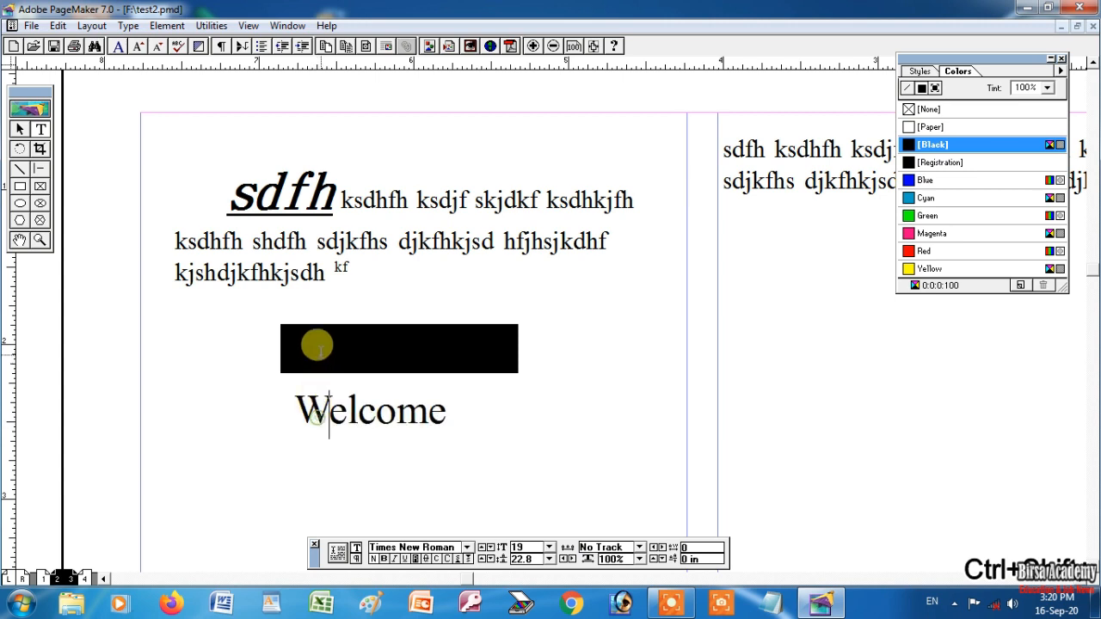
drag(291, 402, 454, 408)
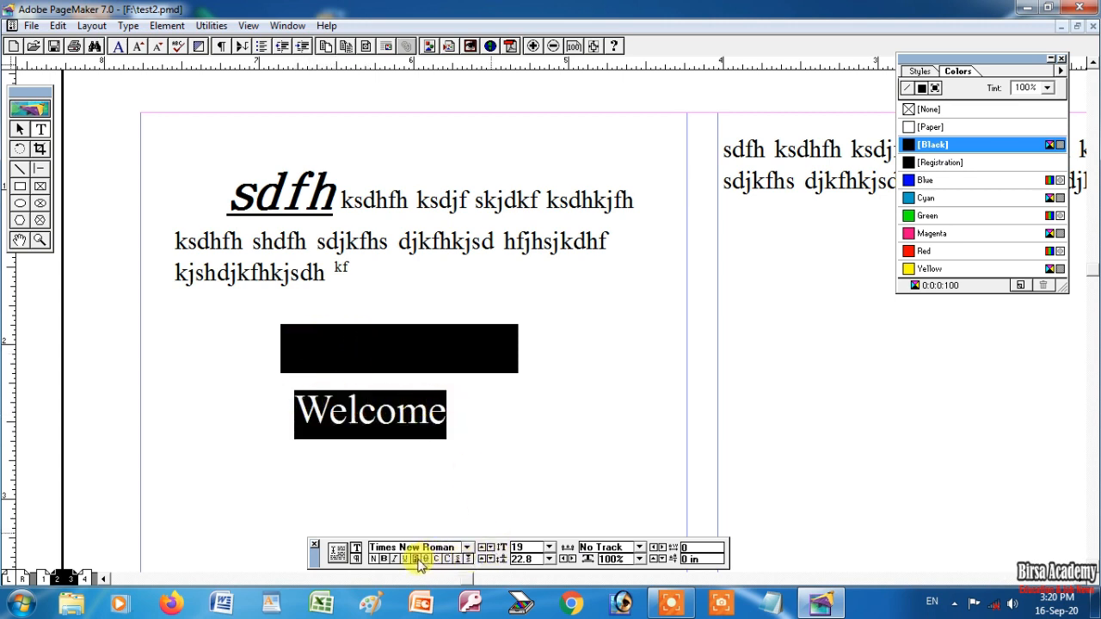
click(418, 559)
Step: Move the reversed "Welcome" text block onto the black rectangle
click(26, 131)
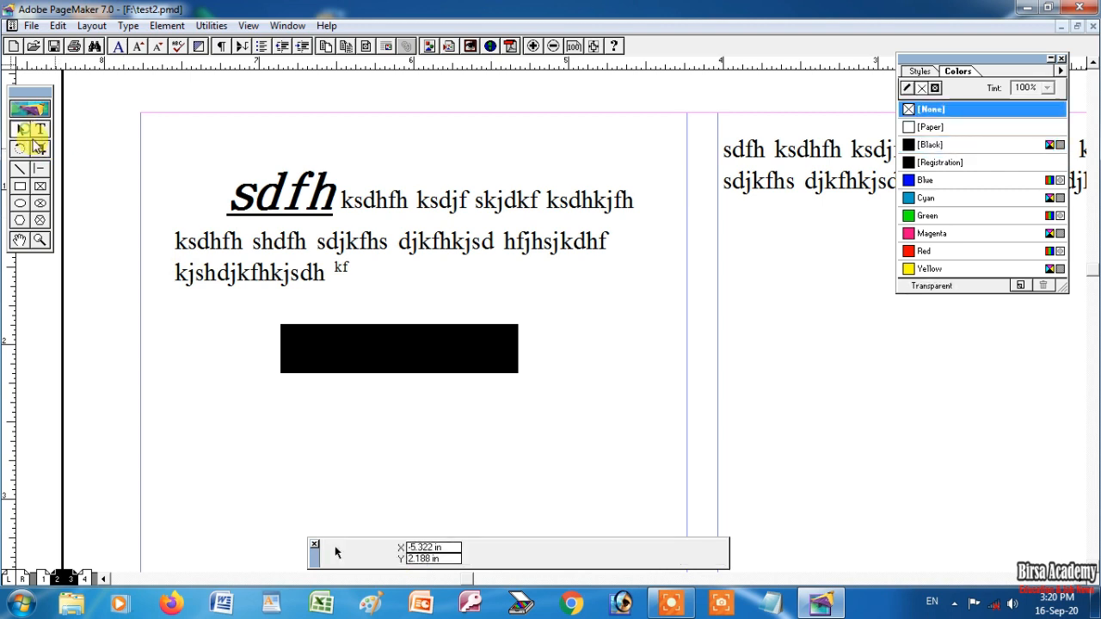
click(359, 410)
drag(419, 418, 424, 358)
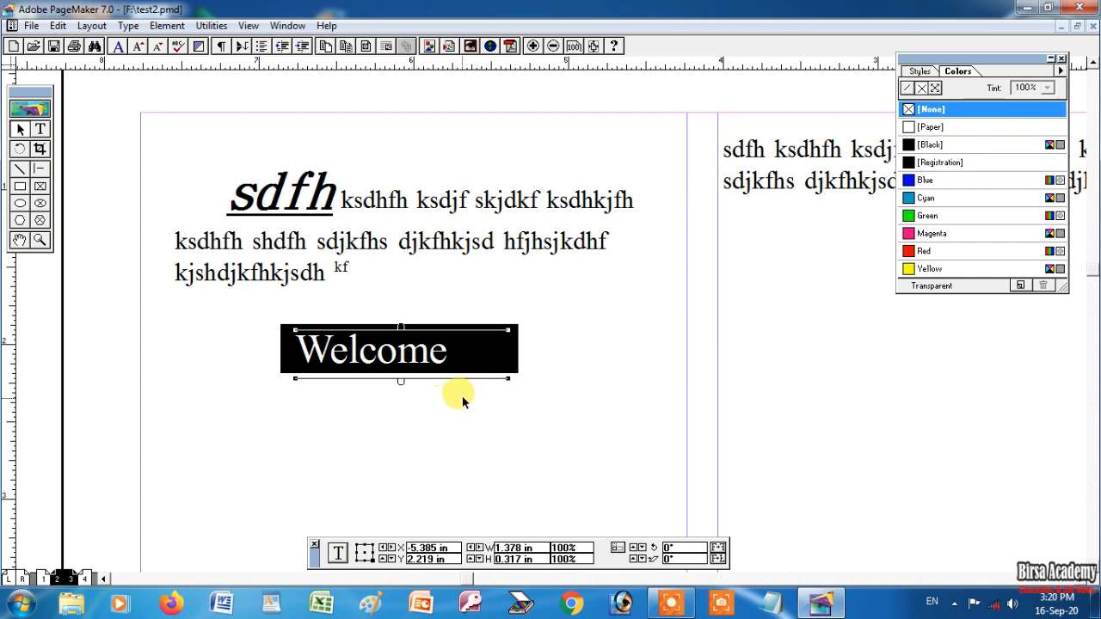
drag(434, 359, 410, 355)
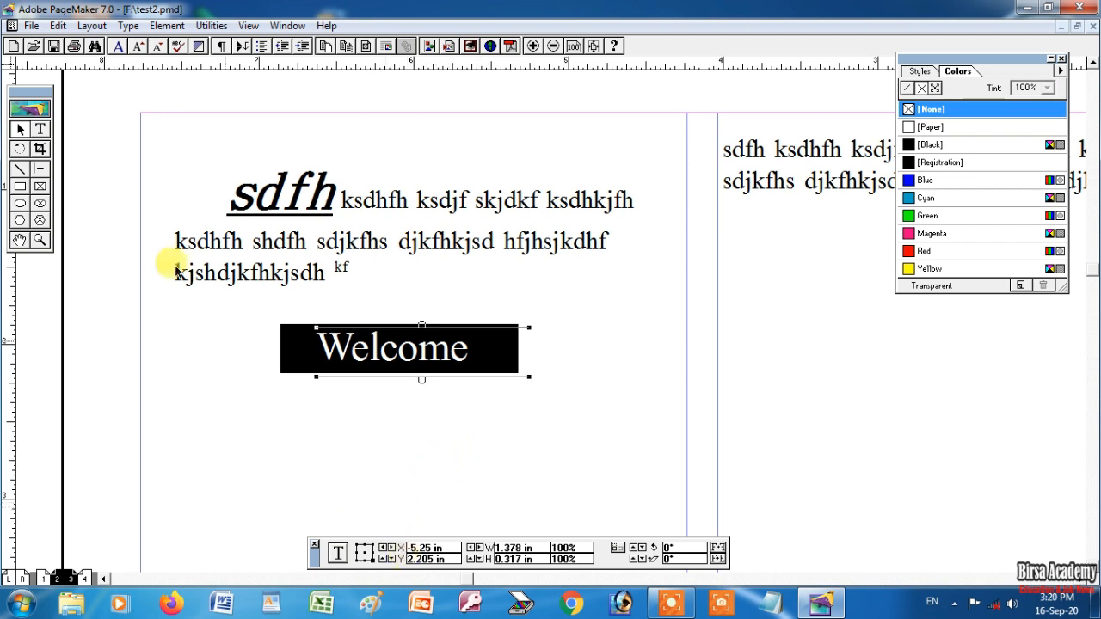
Step: Try the small caps and all caps styles on the word "shdfh" in the second line of the paragraph
click(39, 129)
click(255, 241)
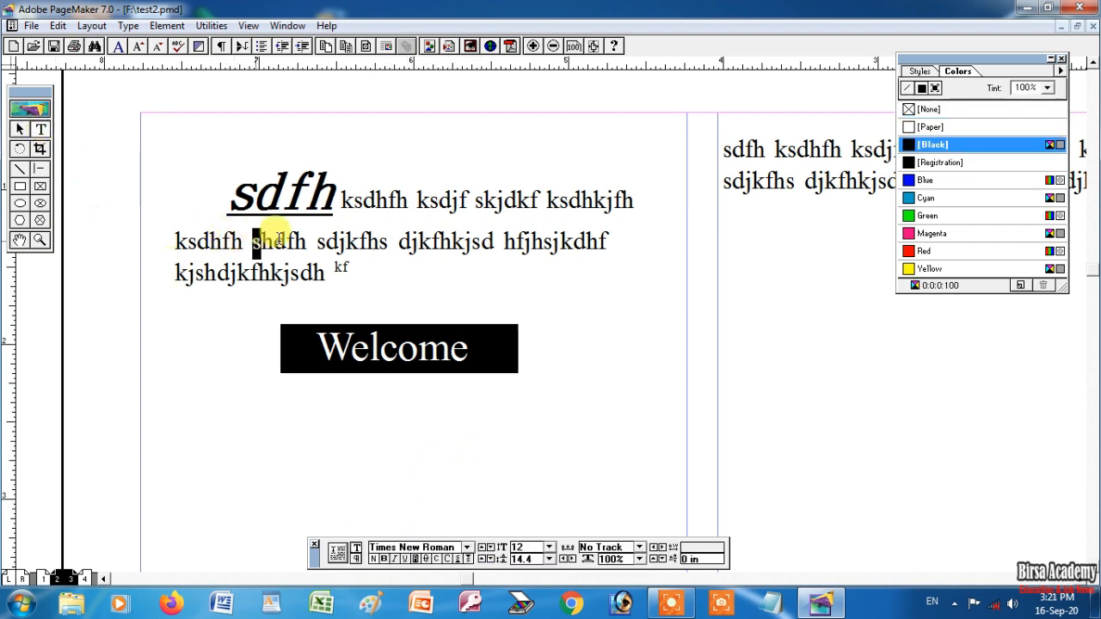
double_click(278, 240)
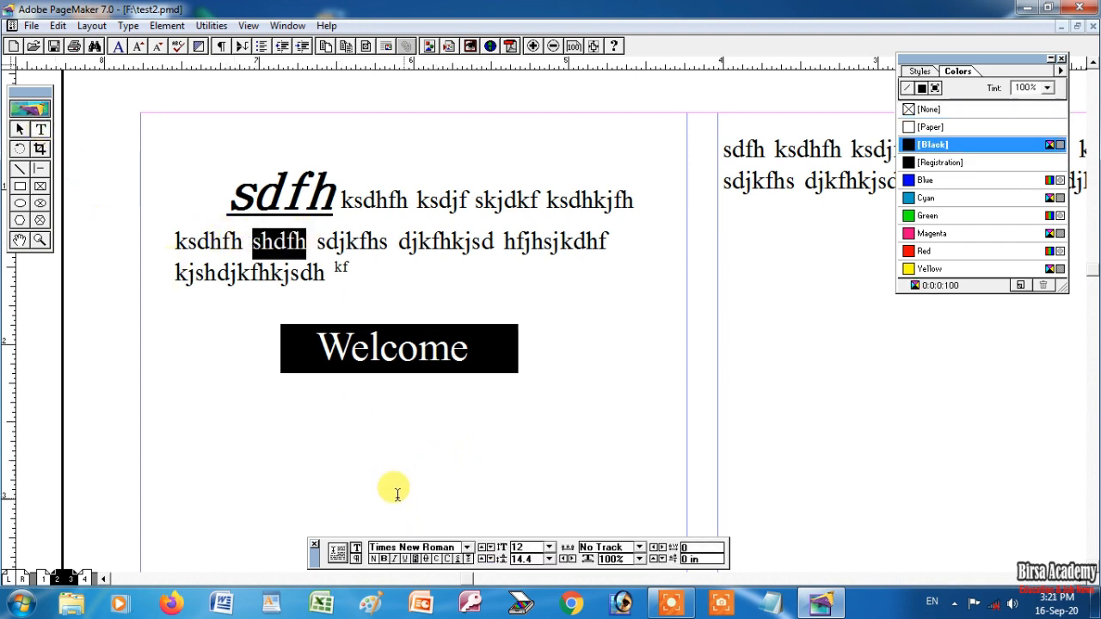
click(435, 559)
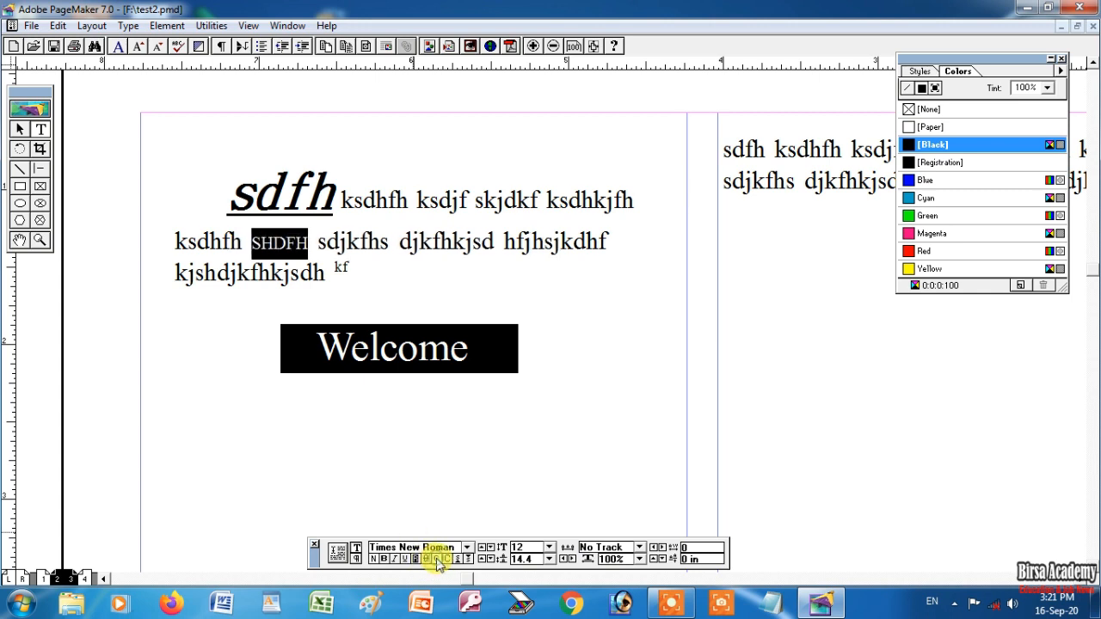
click(437, 559)
click(437, 560)
click(437, 559)
click(437, 559)
click(448, 559)
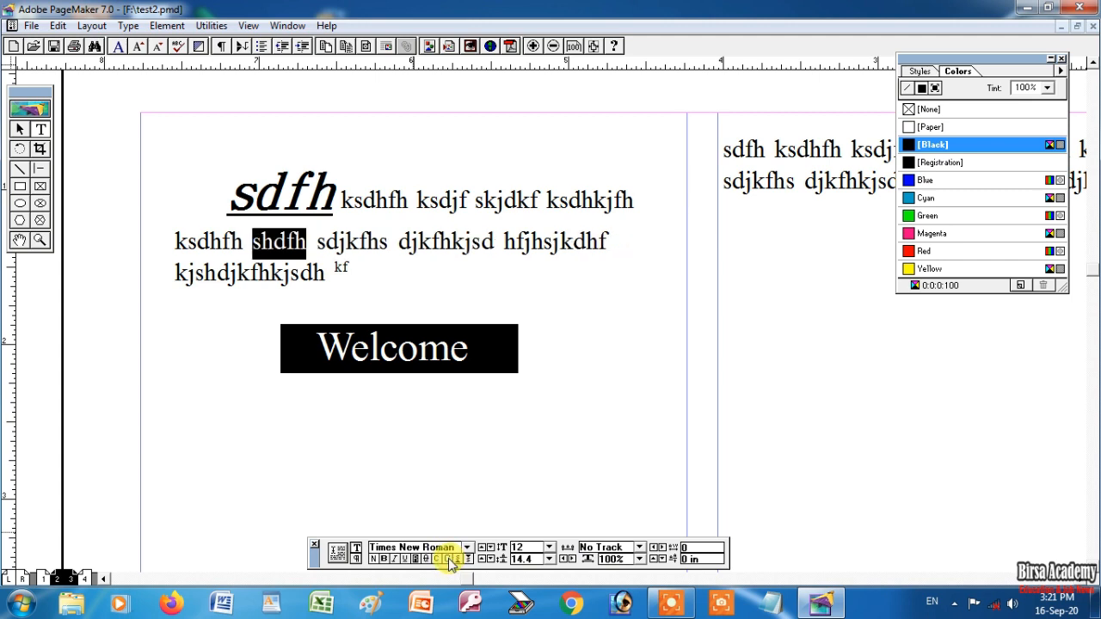
Step: Try superscript and subscript on the word "shdfh", returning it to its normal position
click(458, 560)
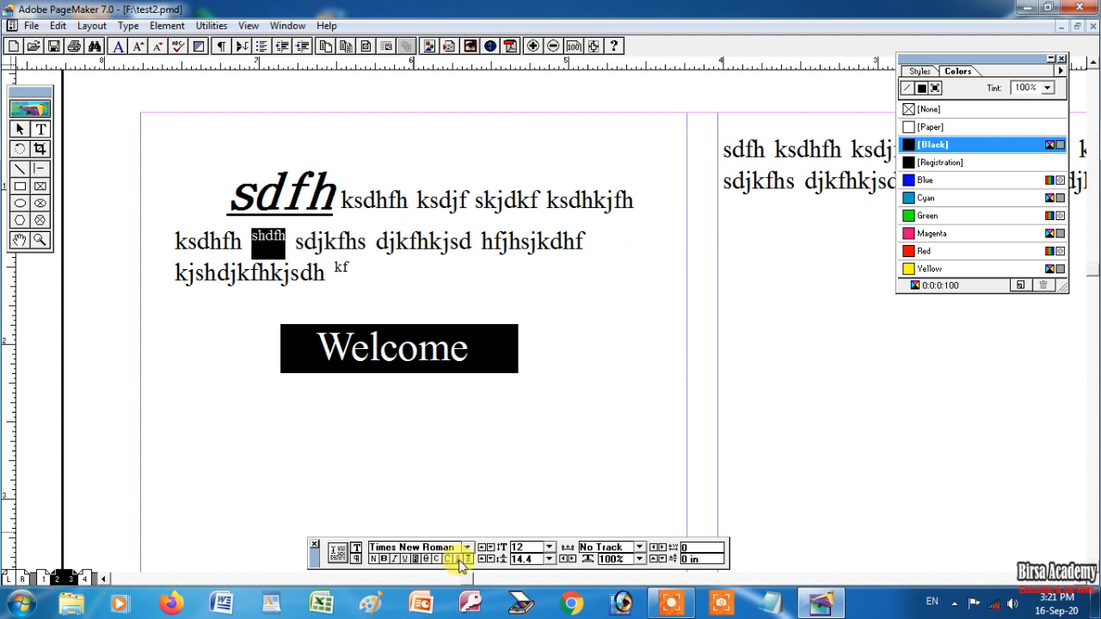
click(461, 560)
click(468, 560)
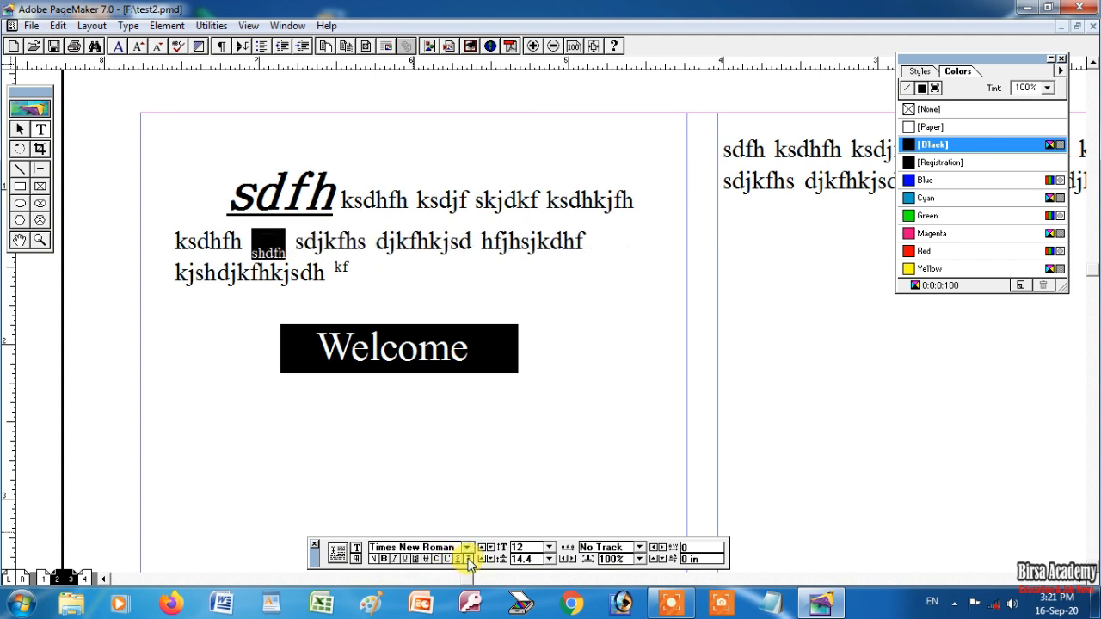
click(468, 561)
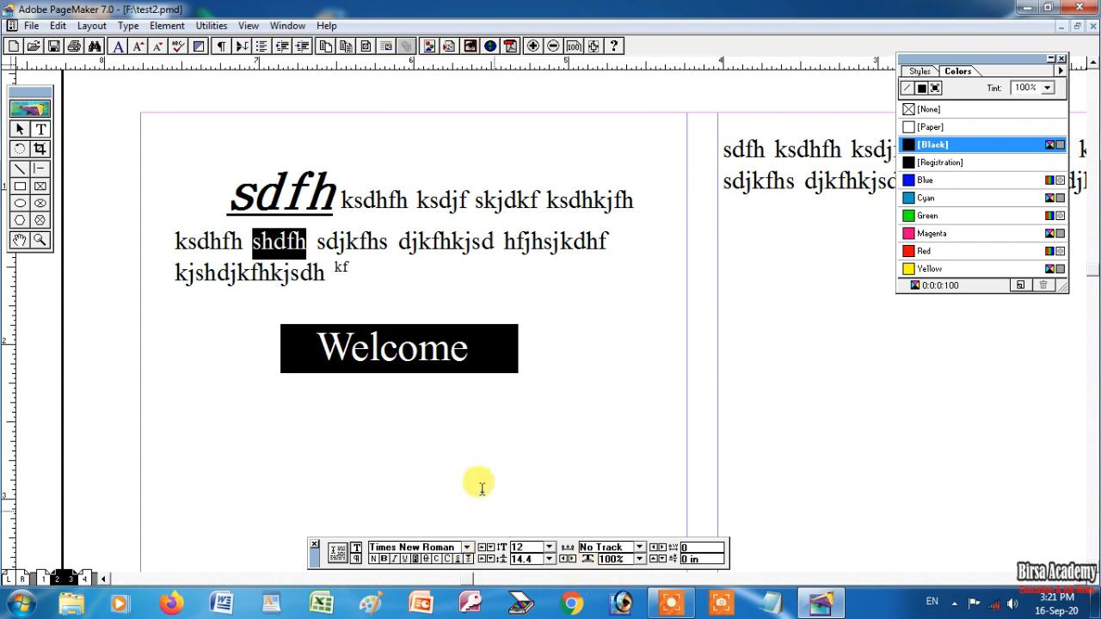
Step: Set the horizontal character width of the word "Welcome" to 130%
drag(325, 346, 468, 348)
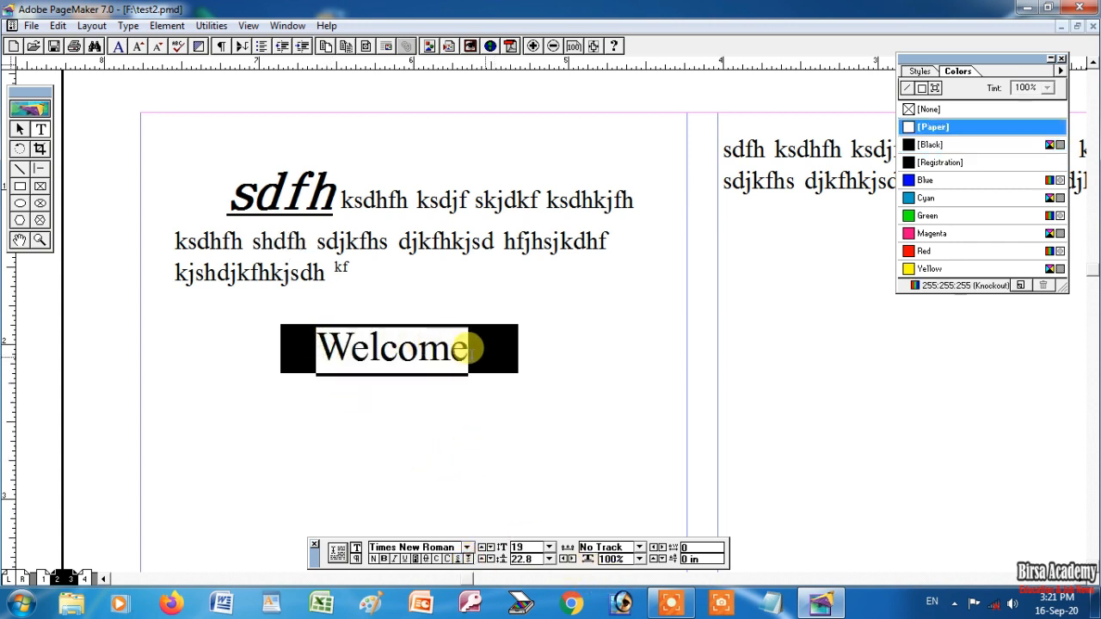
click(639, 559)
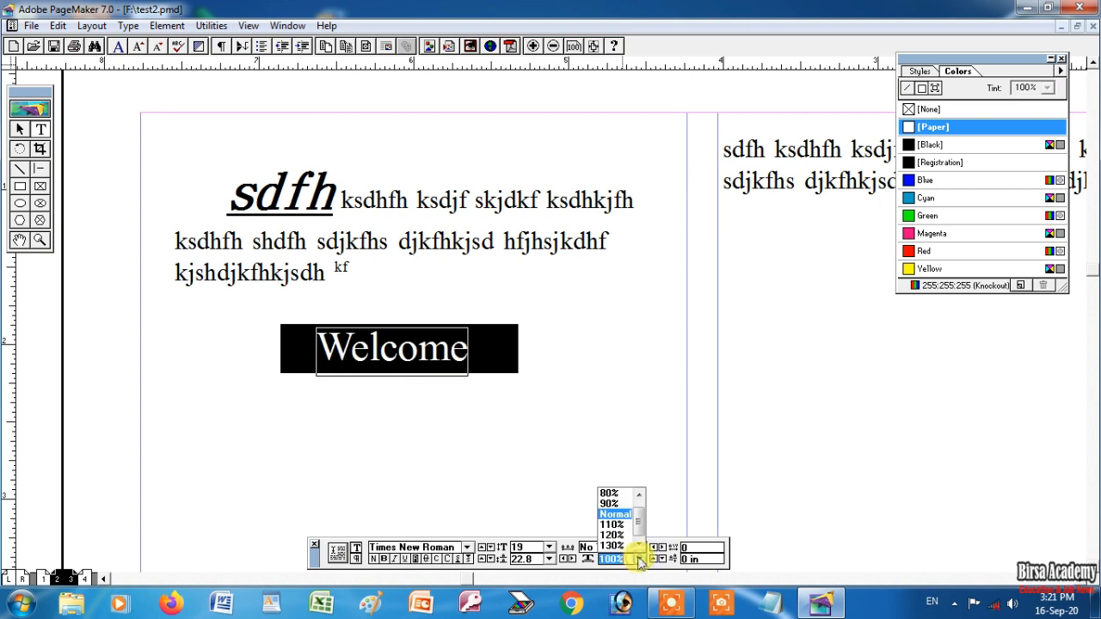
click(623, 551)
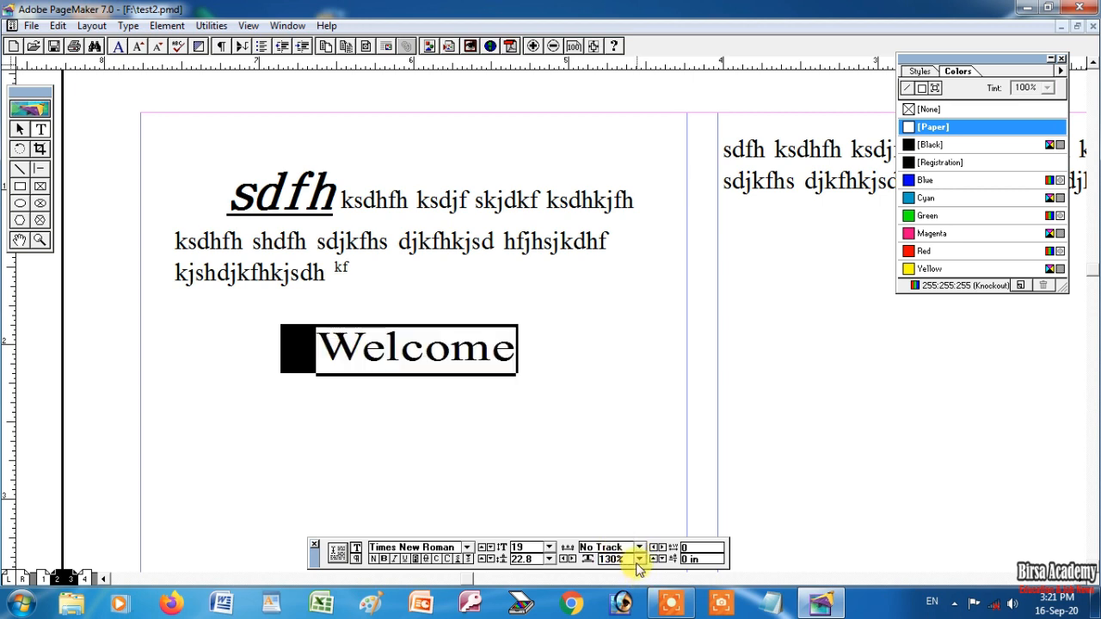
Step: Nudge the "Welcome" text block slightly left to center the word within the black rectangle, and deselect it
click(20, 129)
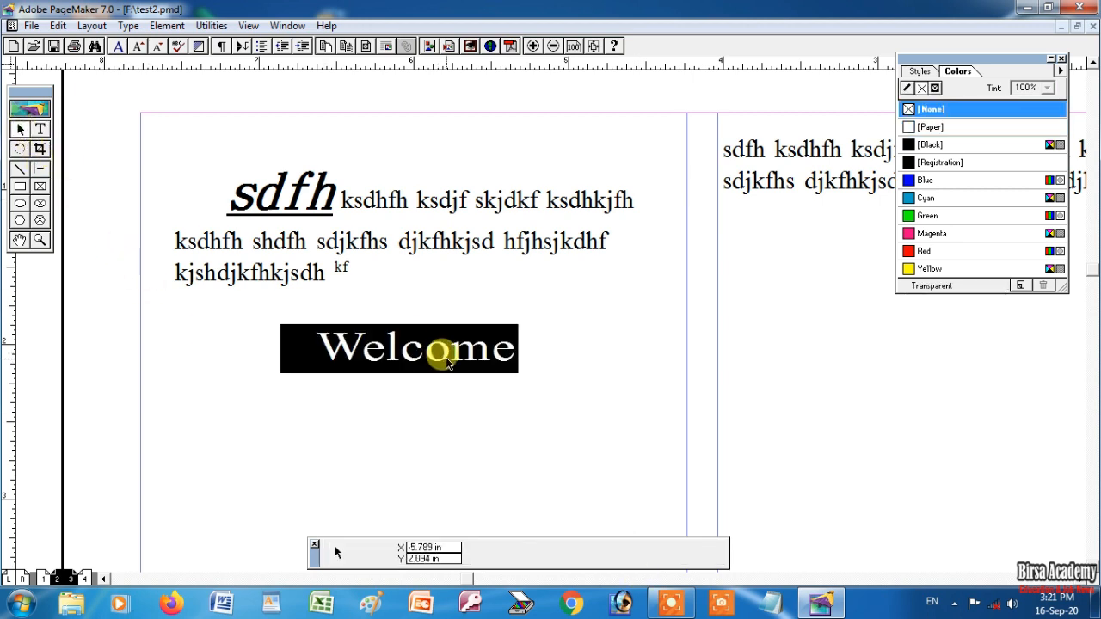
click(446, 357)
key(Left)
key(Left)
key(Left)
key(Left)
click(555, 406)
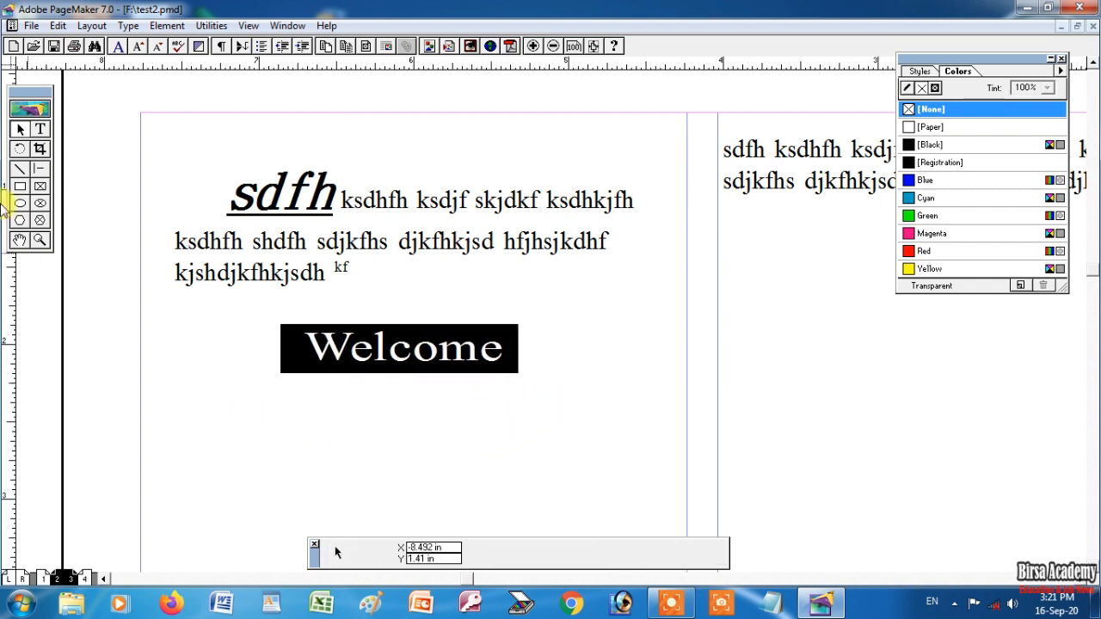
Step: Draw a hexagon about 0.75 in wide and 0.63 in high below and left of the "Welcome" rectangle
click(167, 25)
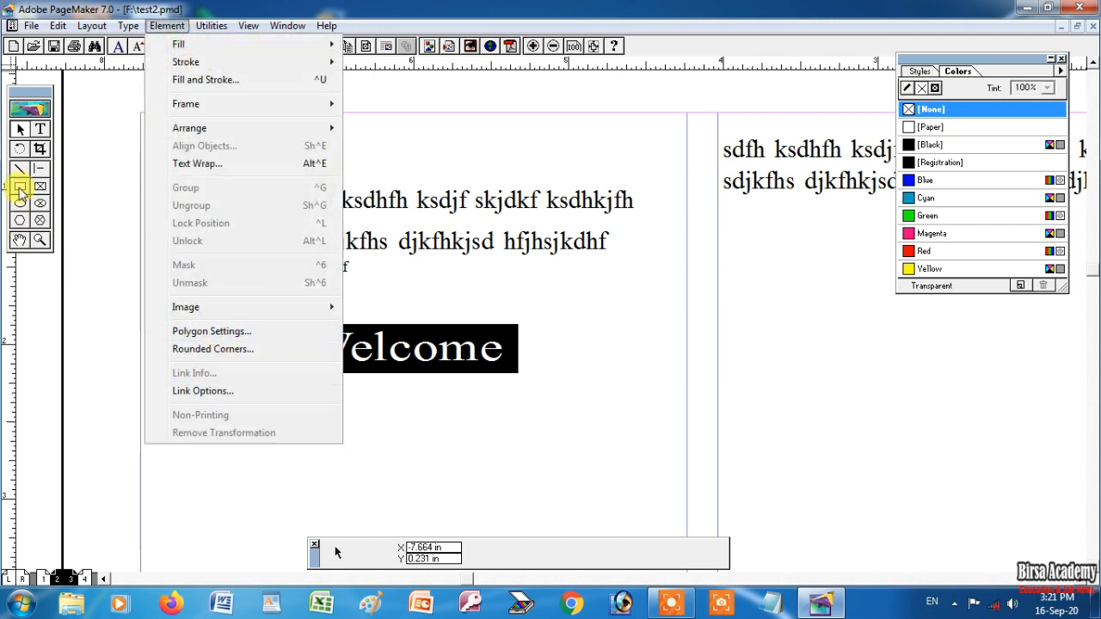
click(20, 220)
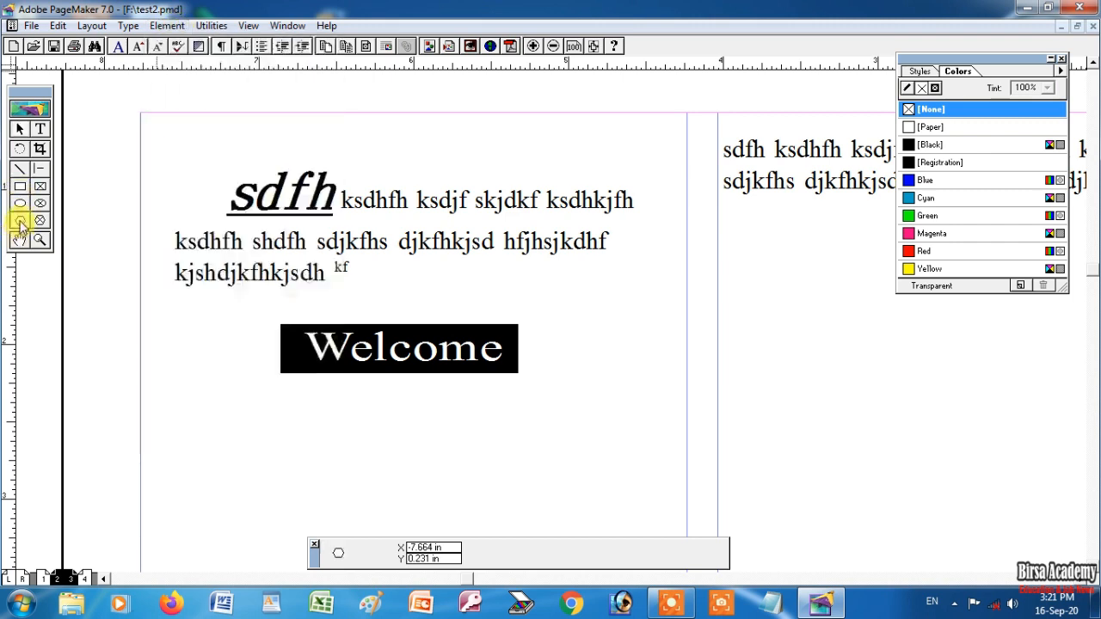
mouse_move(163, 383)
mouse_down()
mouse_move(206, 456)
mouse_move(280, 477)
mouse_up()
click(21, 148)
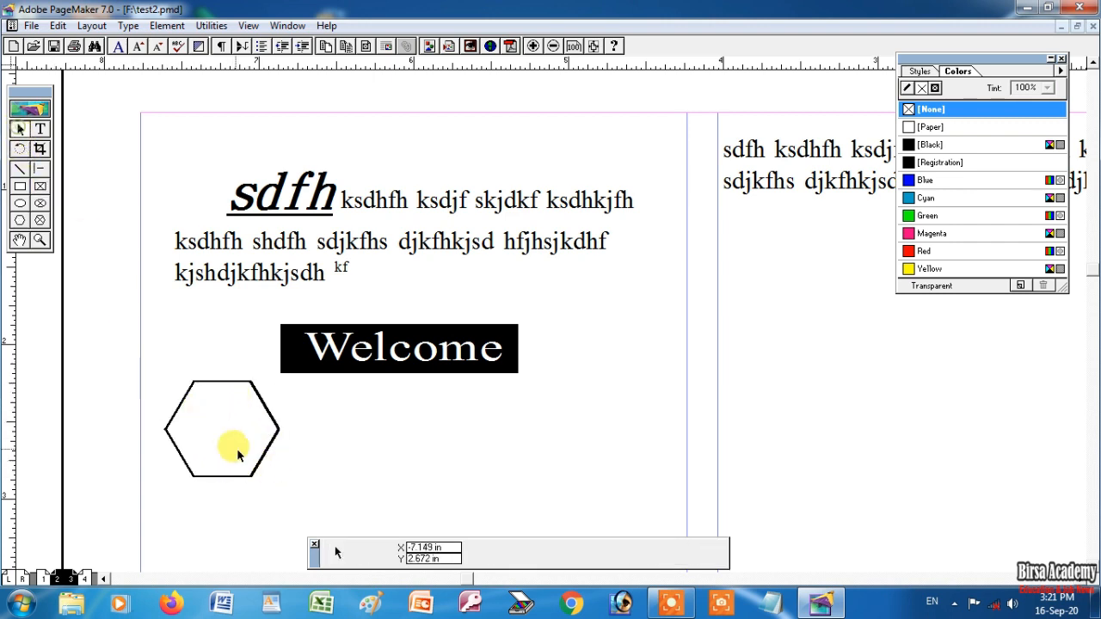
Step: Turn the hexagon into a star by setting the polygon to 20 sides with a 19% star inset
click(167, 25)
click(219, 331)
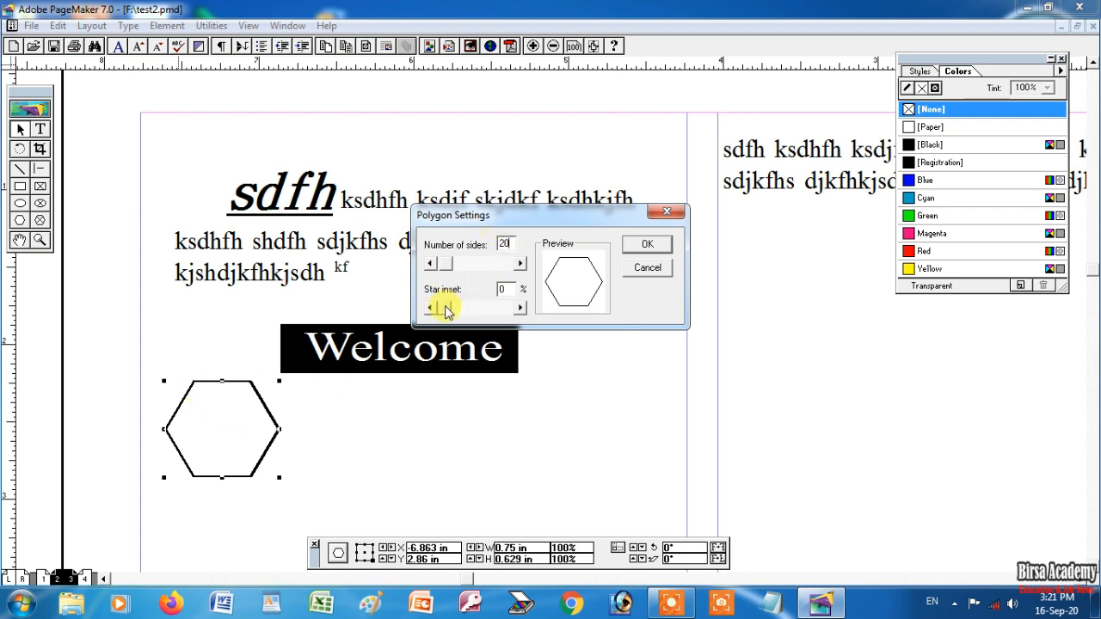
drag(445, 309, 452, 310)
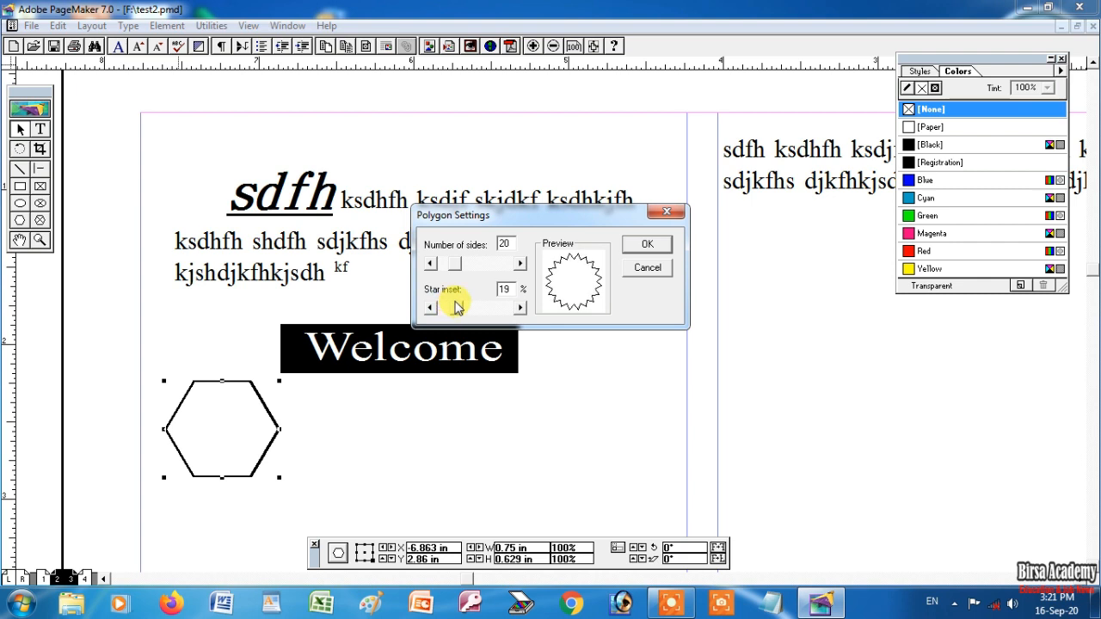
click(648, 247)
Step: Duplicate the star, place the two stars side by side below the "Welcome" rectangle, and select the left one
drag(248, 422, 349, 443)
click(243, 392)
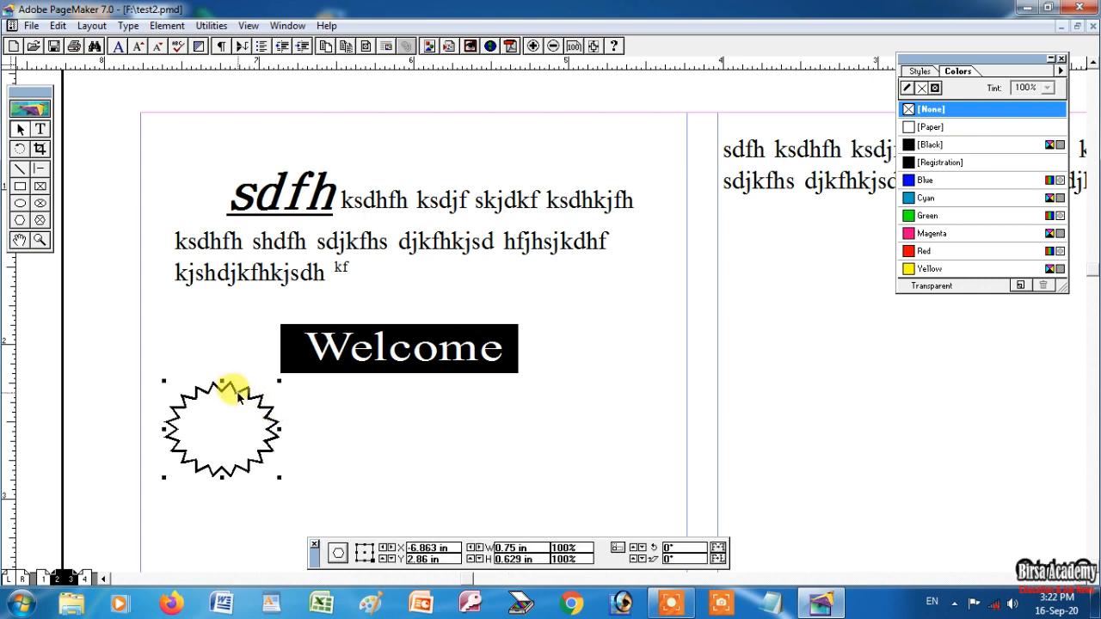
drag(240, 398, 357, 405)
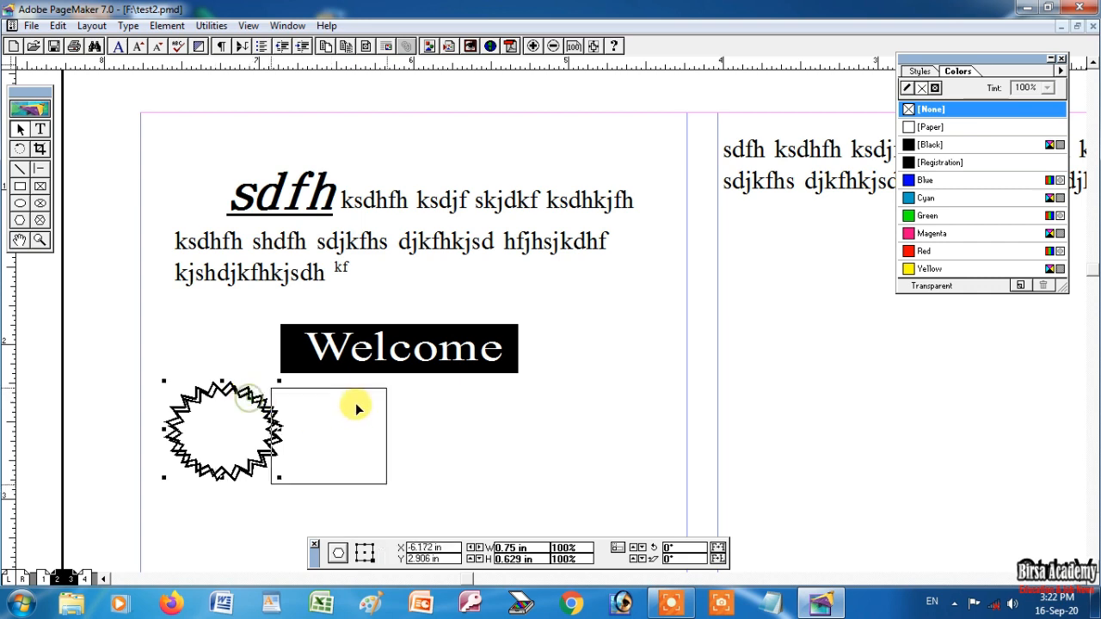
click(229, 445)
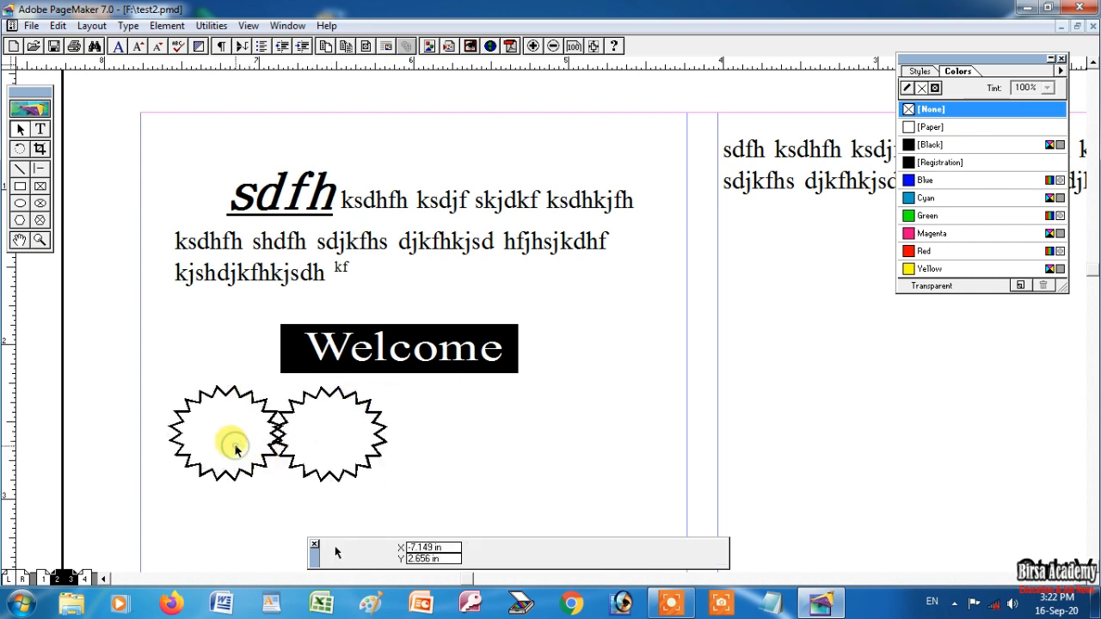
click(234, 391)
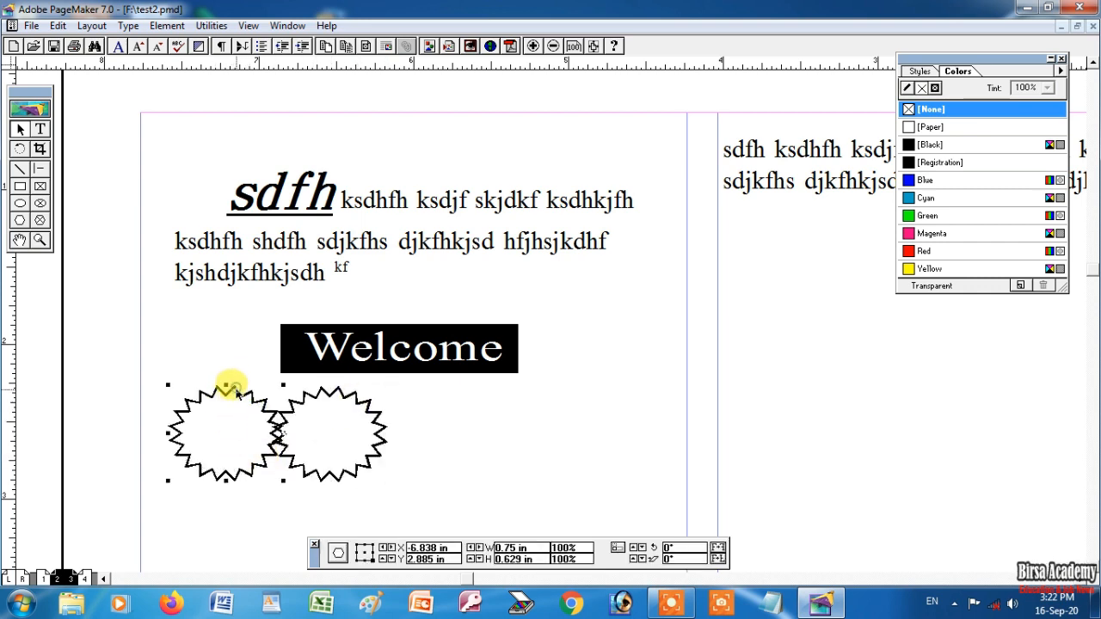
Step: Fill the left star with Black and move the outlined star partly over it
click(912, 145)
drag(362, 401, 310, 408)
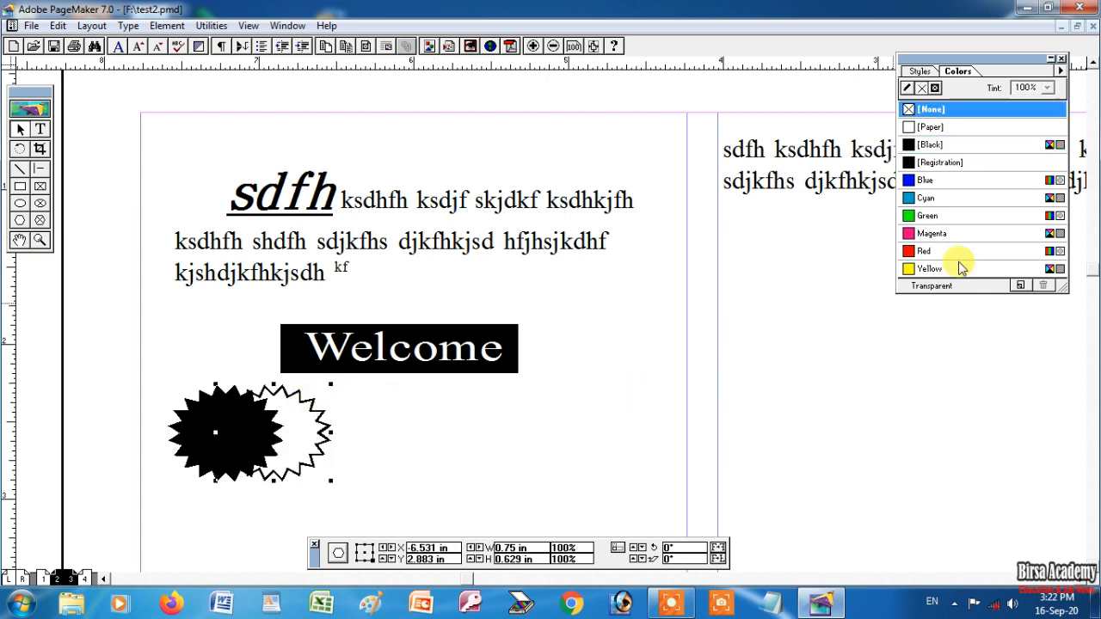
Step: Fill the overlapping outlined star with Paper and bring it to the front of the black star
click(912, 127)
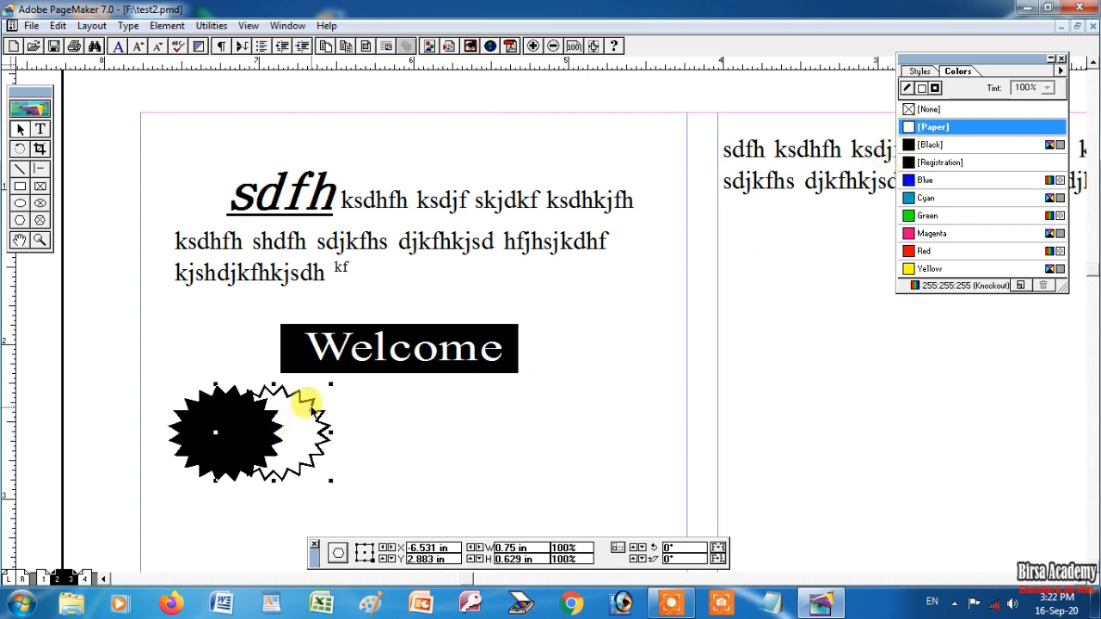
click(167, 25)
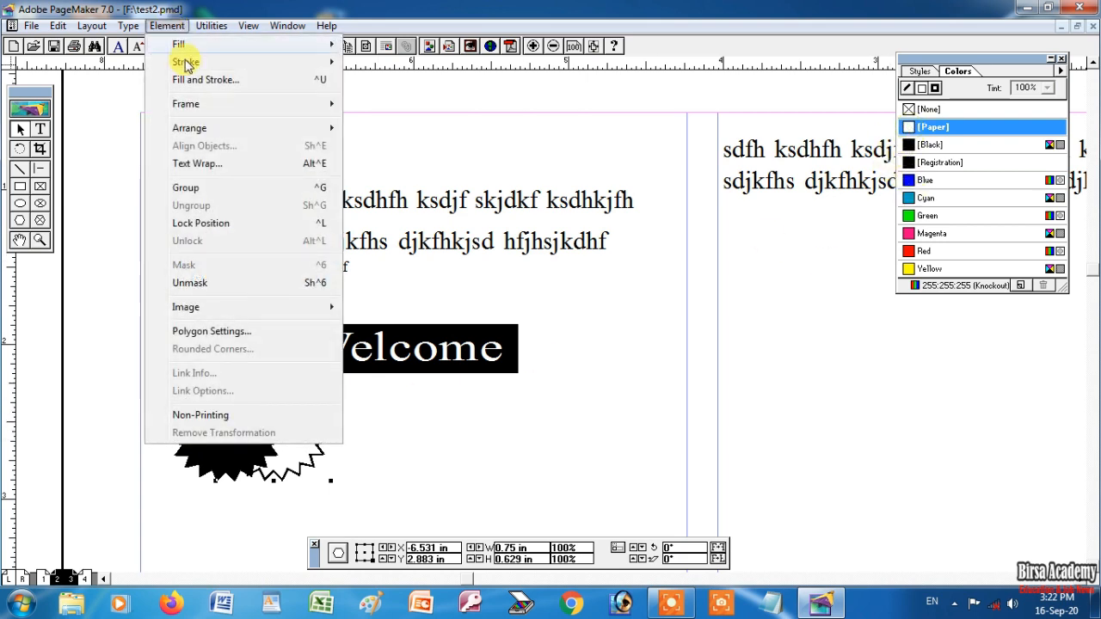
mouse_move(209, 127)
click(418, 129)
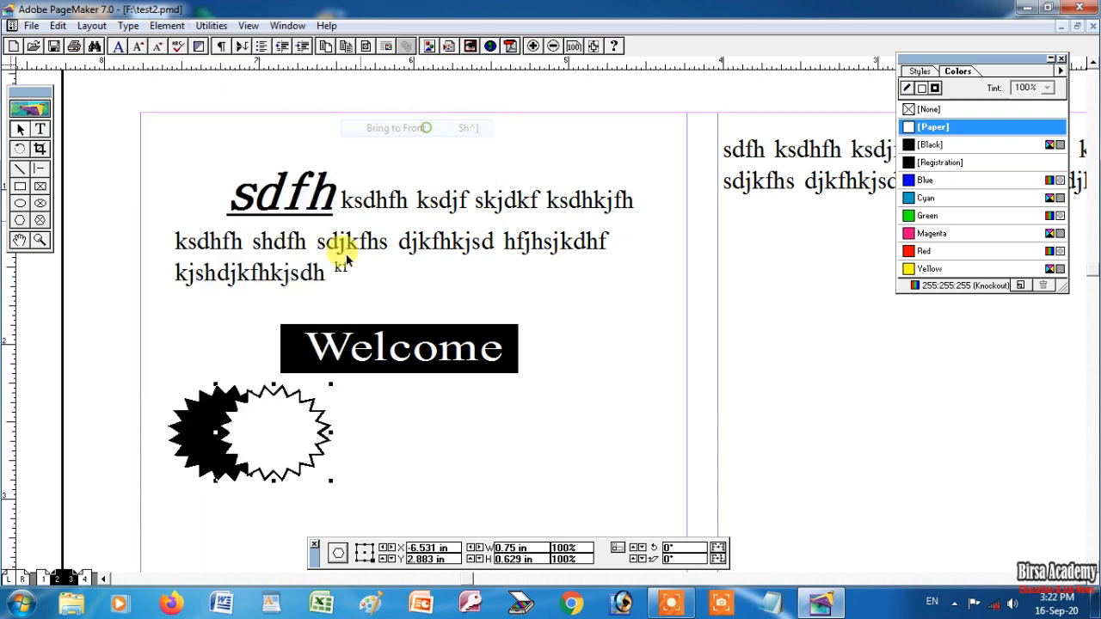
Step: Place the white star over the black one, offset slightly up and left so the black forms a shadow, and deselect it
drag(302, 419, 244, 411)
key(Down)
key(Down)
key(Down)
key(Down)
key(Right)
key(Right)
key(Right)
key(Right)
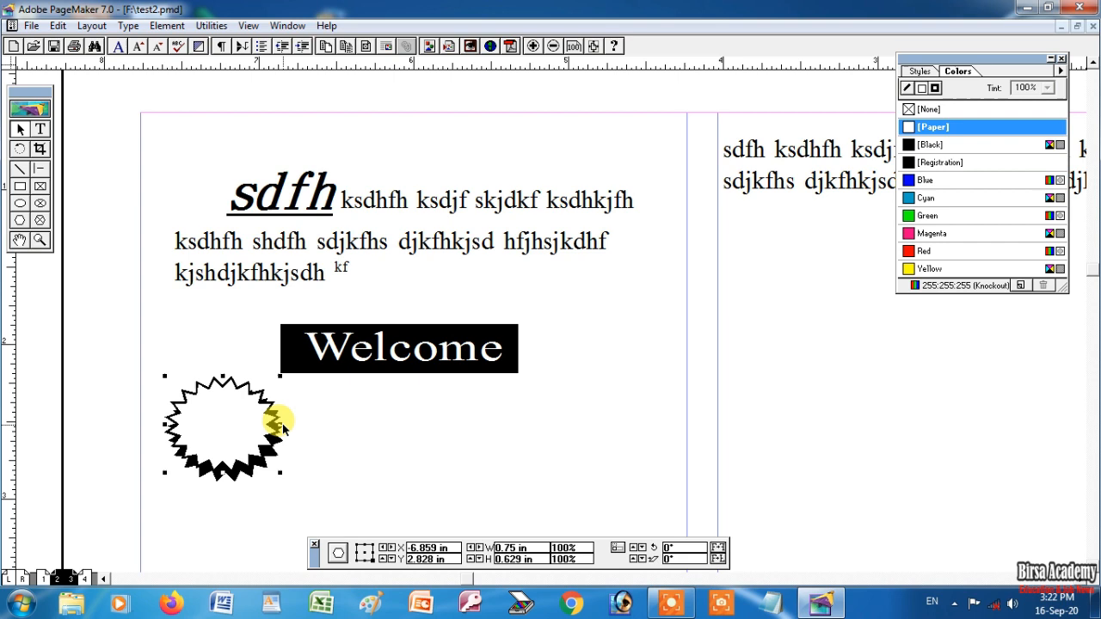
key(Right)
key(Left)
key(Up)
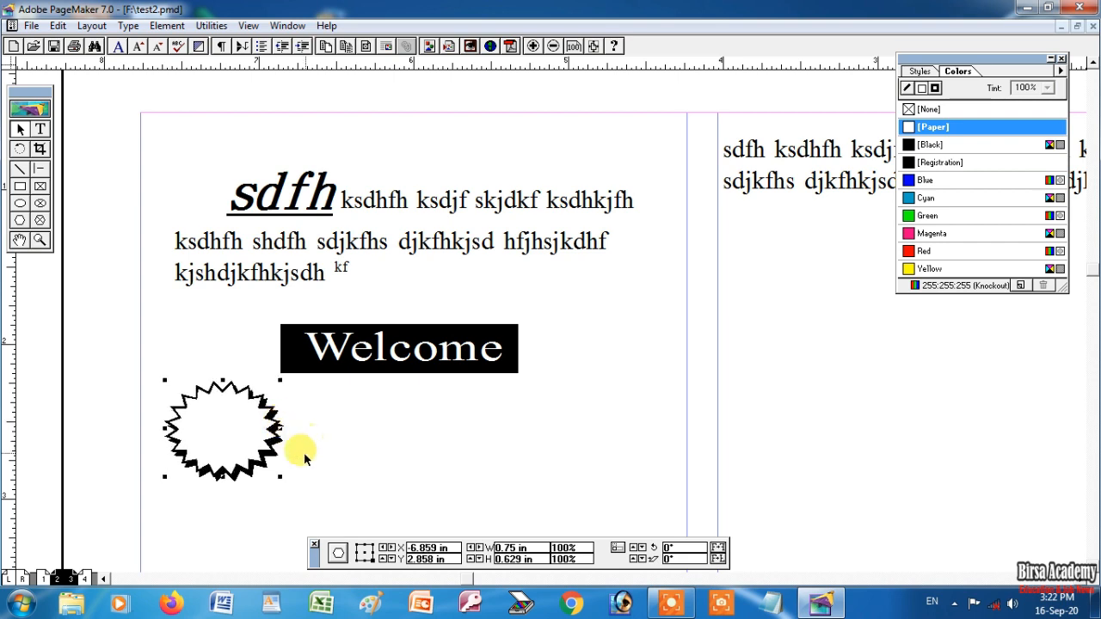
click(388, 431)
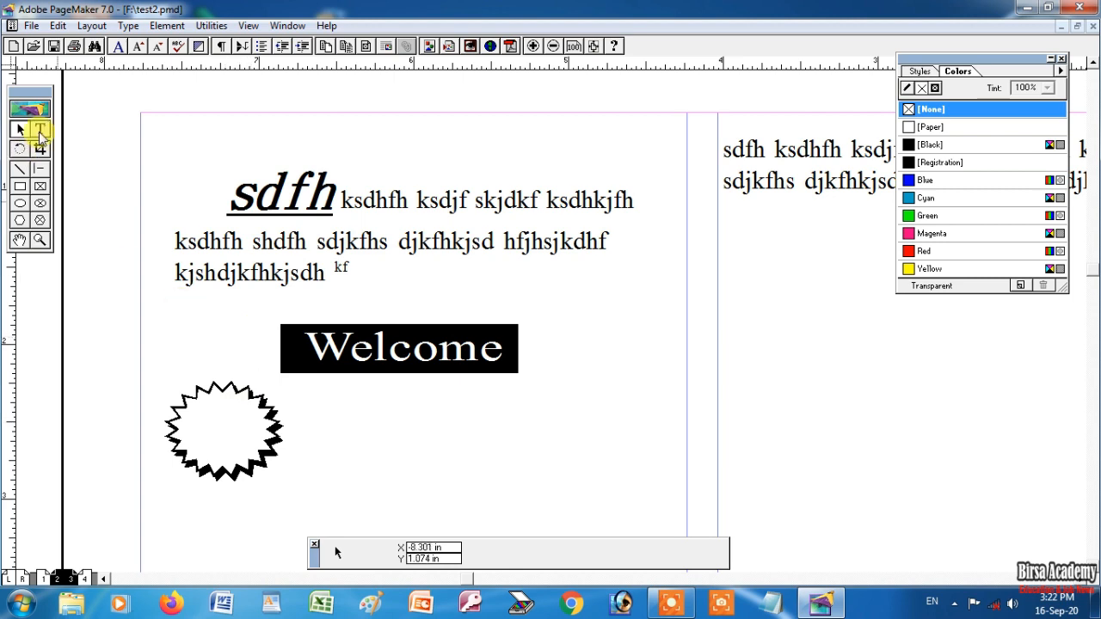
Step: Create a text block reading "100%" above the "sdfh" paragraph, at the top margin of the page
click(39, 129)
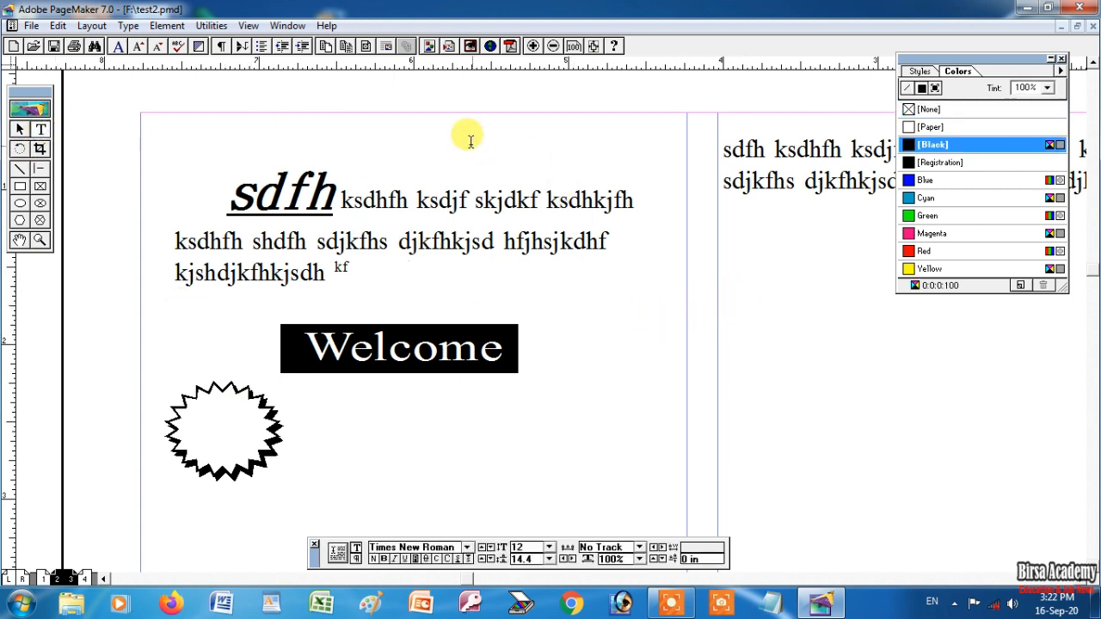
drag(395, 87, 540, 140)
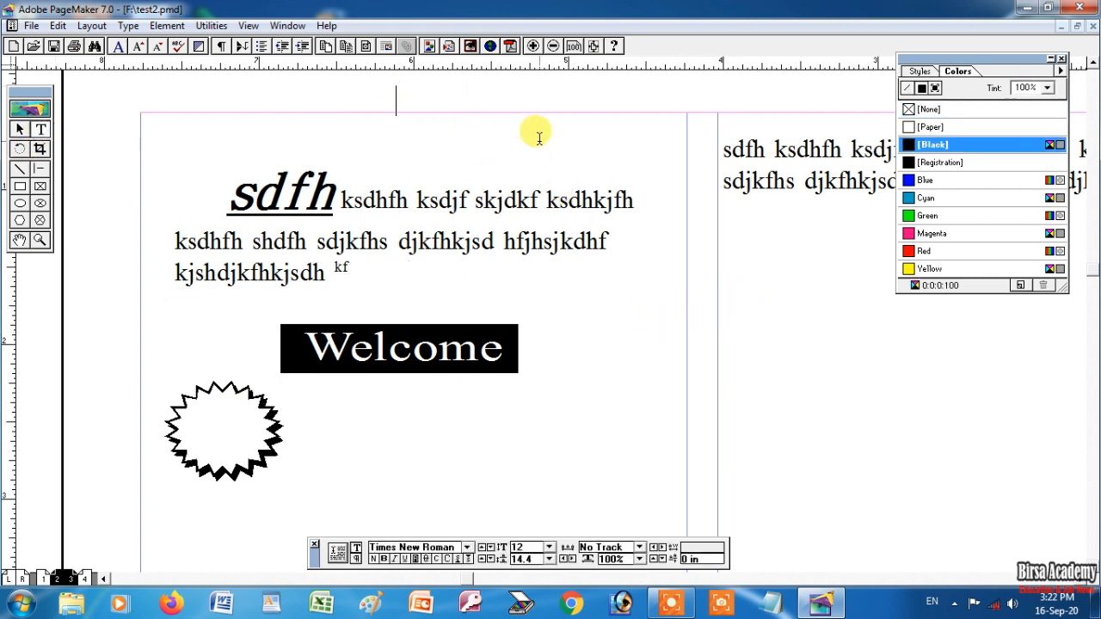
text(100)
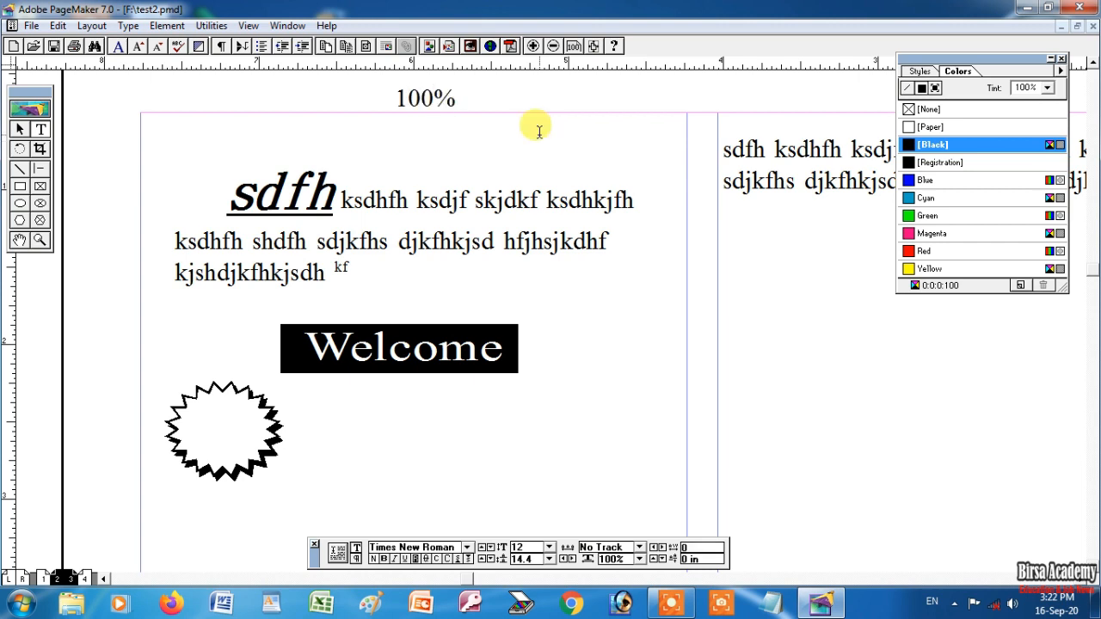
Step: Make the "100%" text bold and set its size to 18 pt
drag(393, 95, 467, 93)
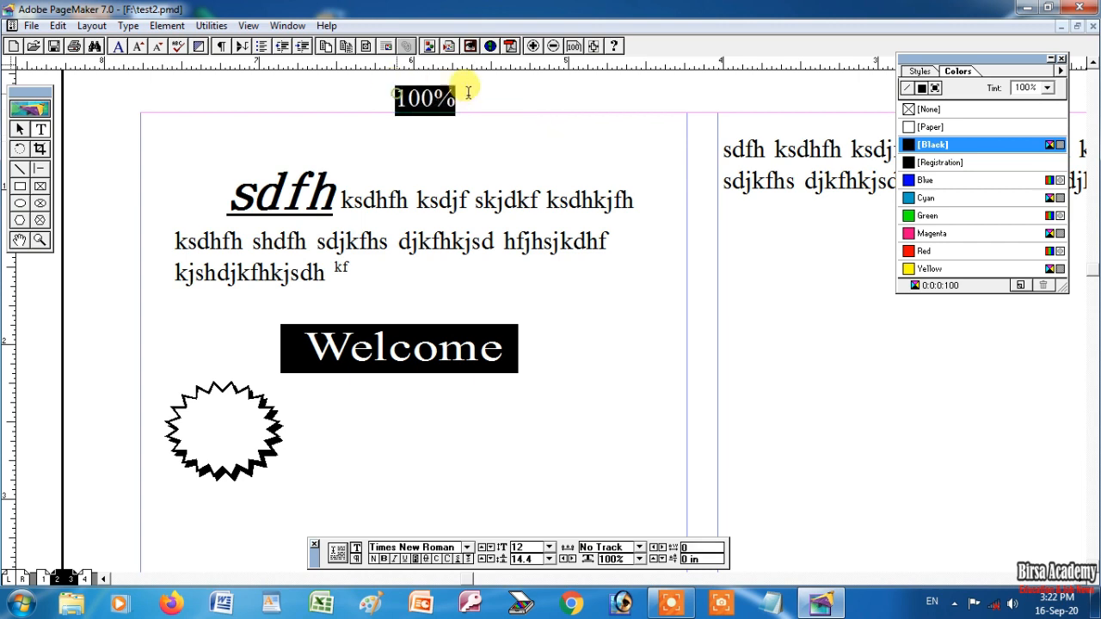
click(383, 559)
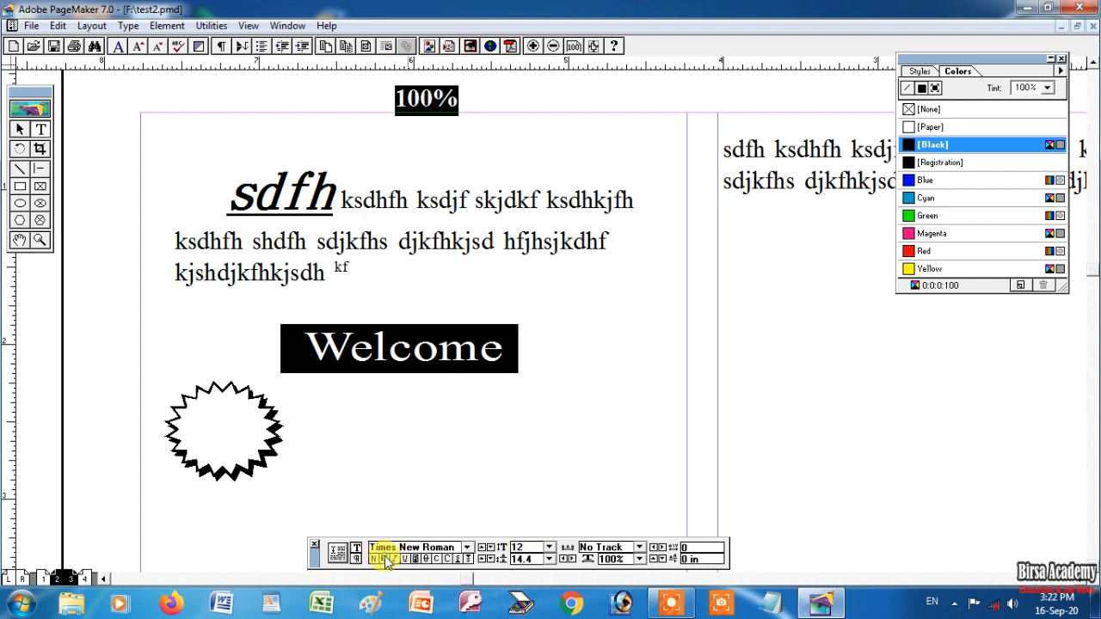
click(549, 548)
click(525, 504)
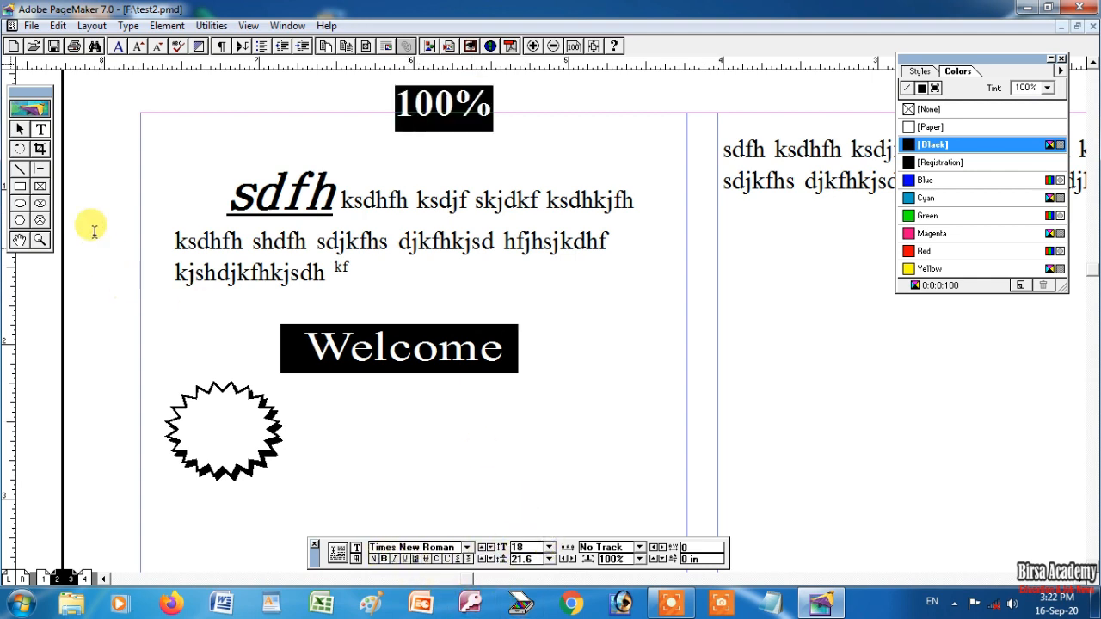
Step: Move the "100%" text block onto the shadowed star and narrow the block to fit it
click(20, 130)
click(448, 105)
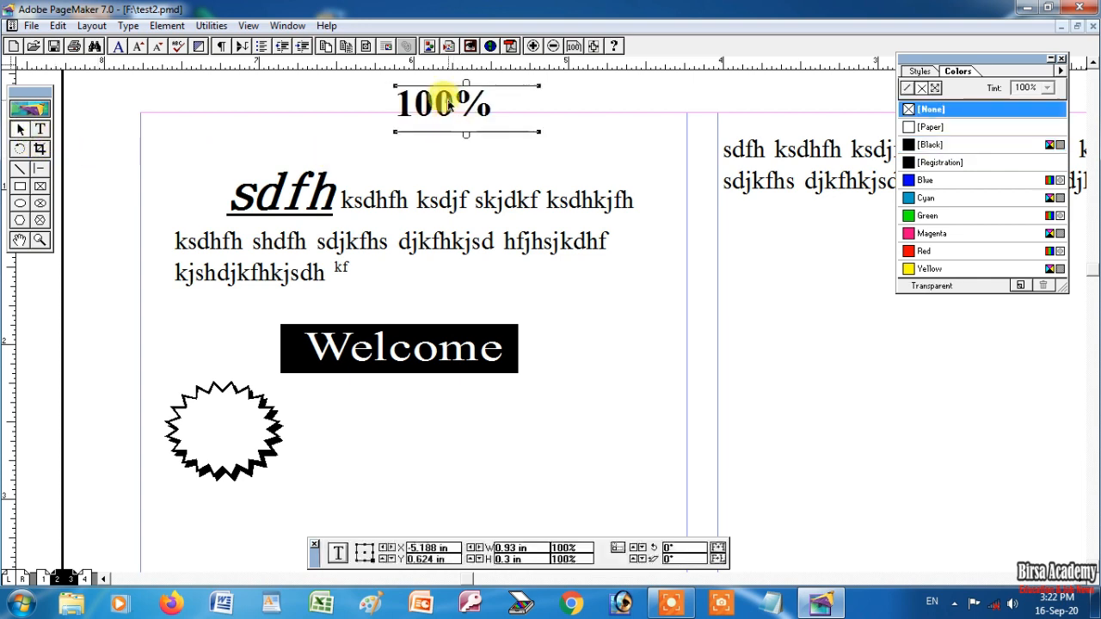
drag(473, 104, 258, 426)
drag(322, 454, 283, 454)
Step: Reduce the "100%" text on the star to 15 pt, trying 16 pt first
click(40, 128)
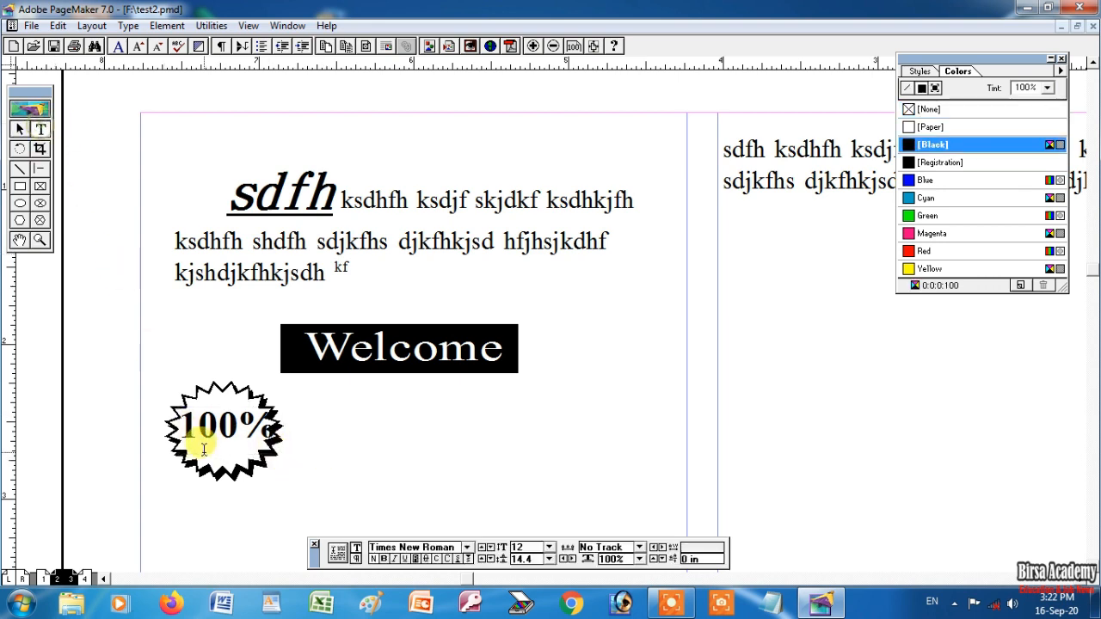
drag(177, 422, 302, 443)
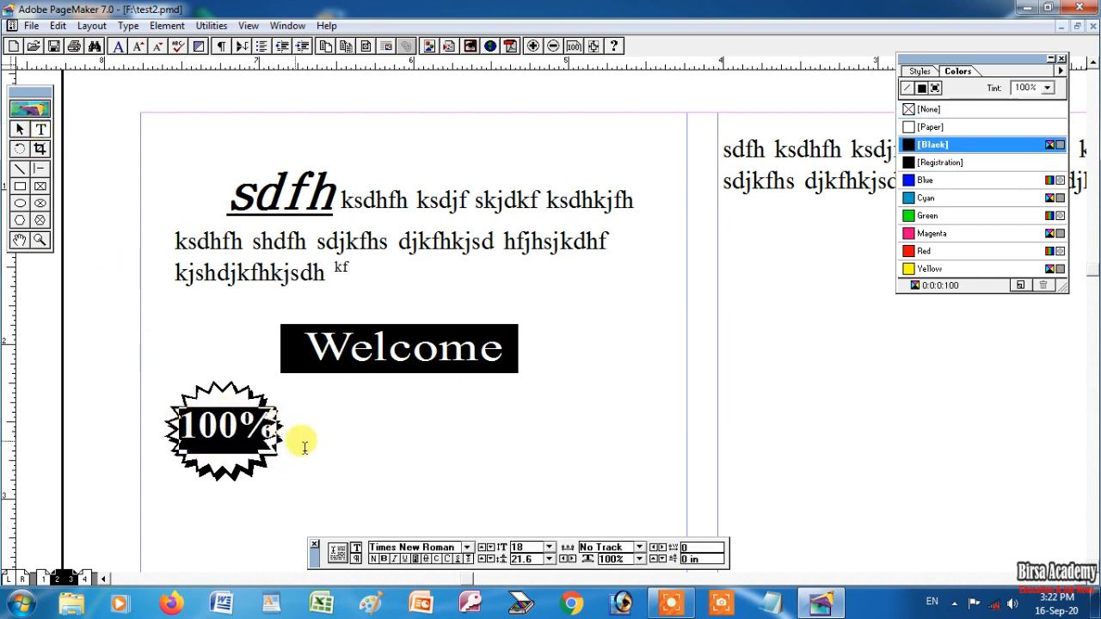
click(534, 548)
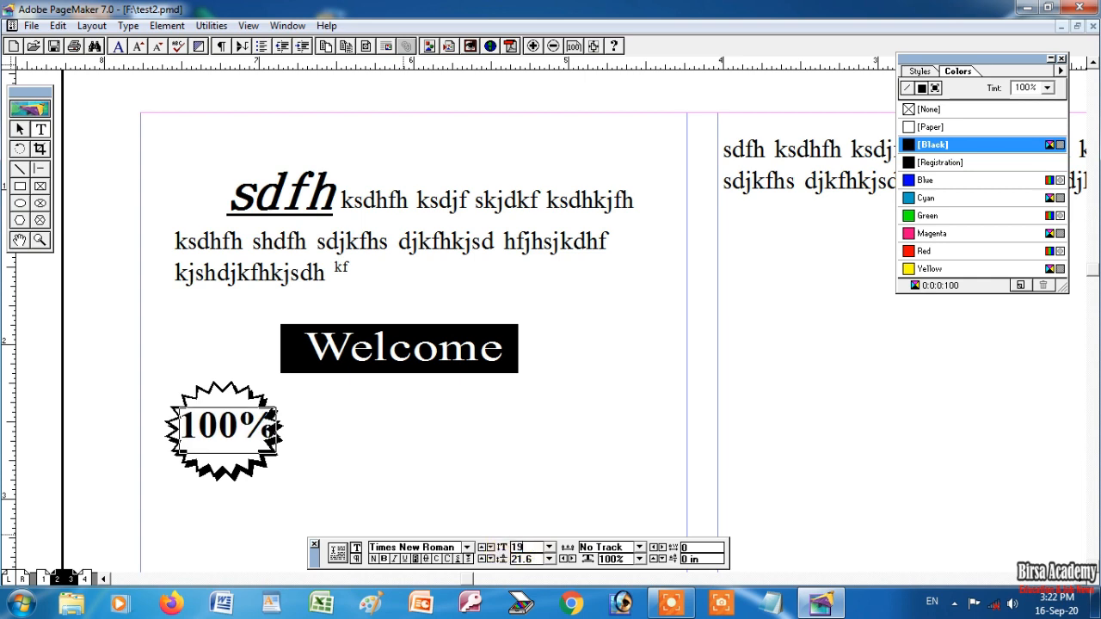
text(16)
key(Return)
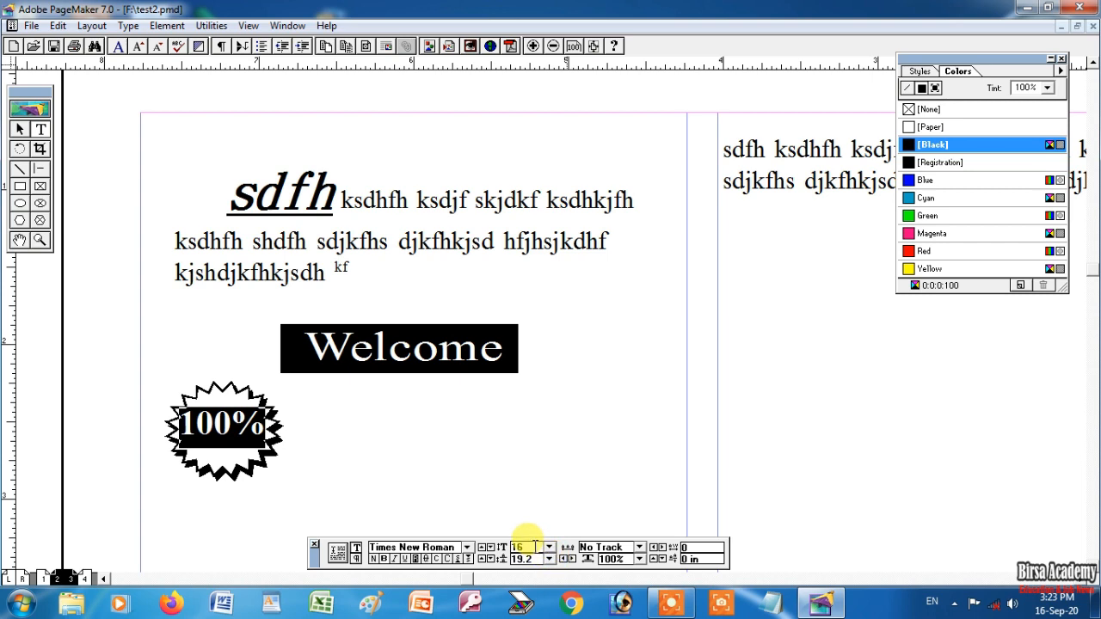
click(516, 548)
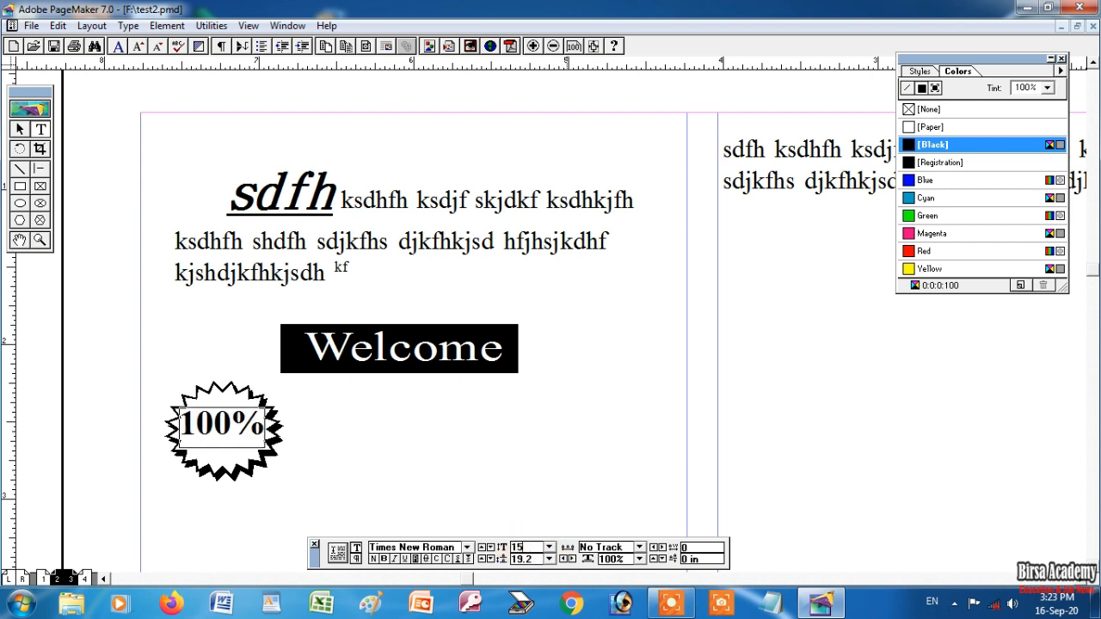
key(Return)
Step: Center the "100%" text block within the star and deselect it
click(20, 129)
click(214, 425)
drag(215, 433, 218, 437)
click(434, 422)
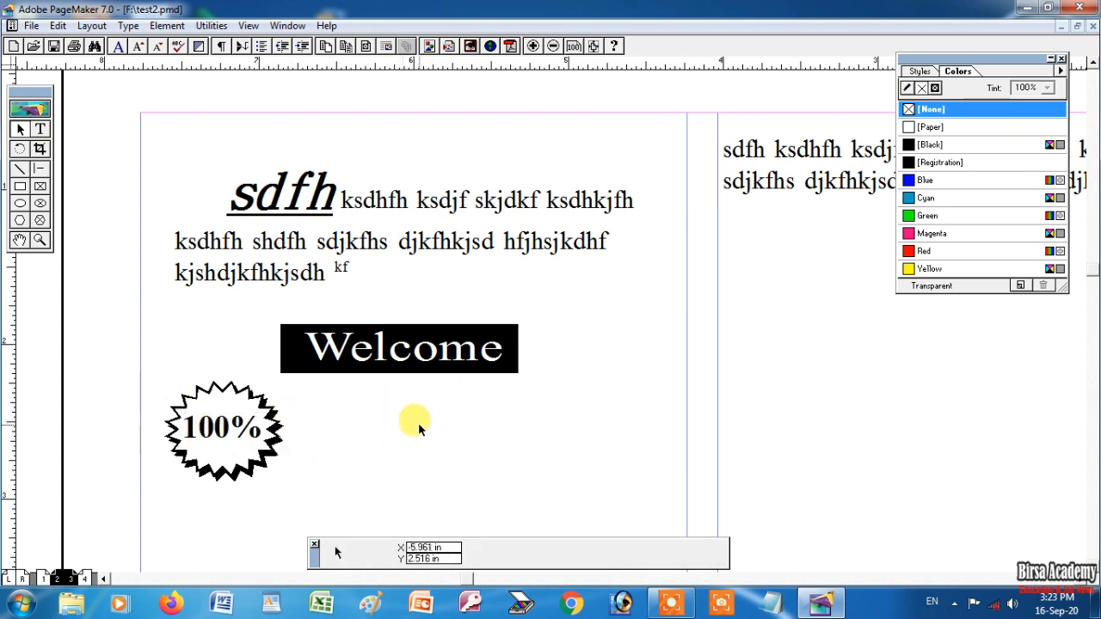
Step: Draw a rectangle about 2.09 in wide and 1.02 in high below and right of the "100%" star
drag(445, 461, 415, 318)
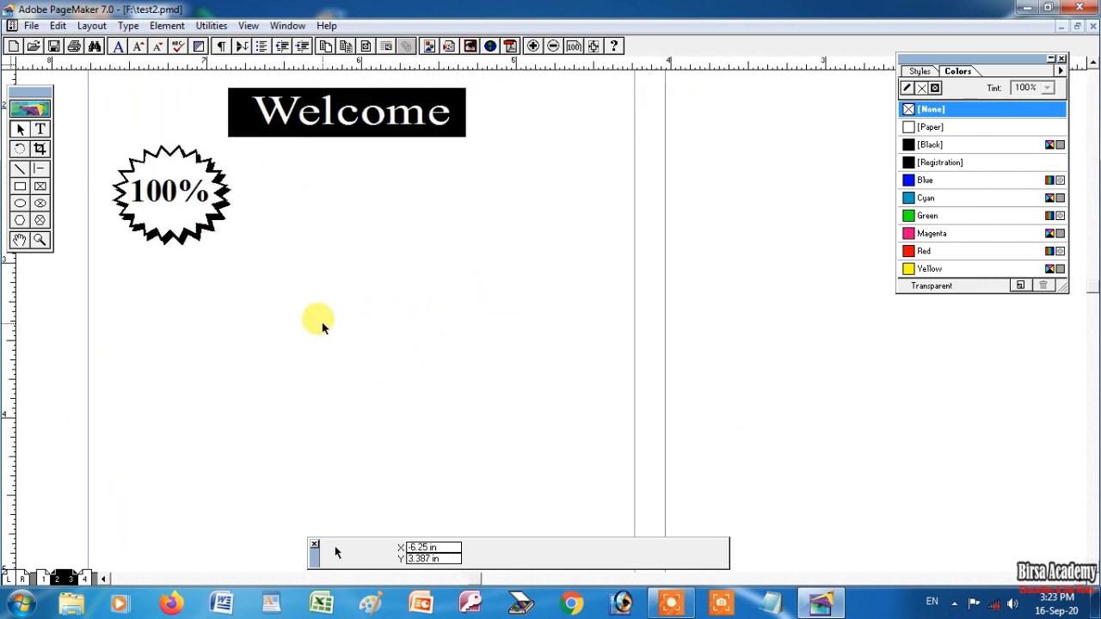
click(20, 188)
drag(252, 242, 575, 399)
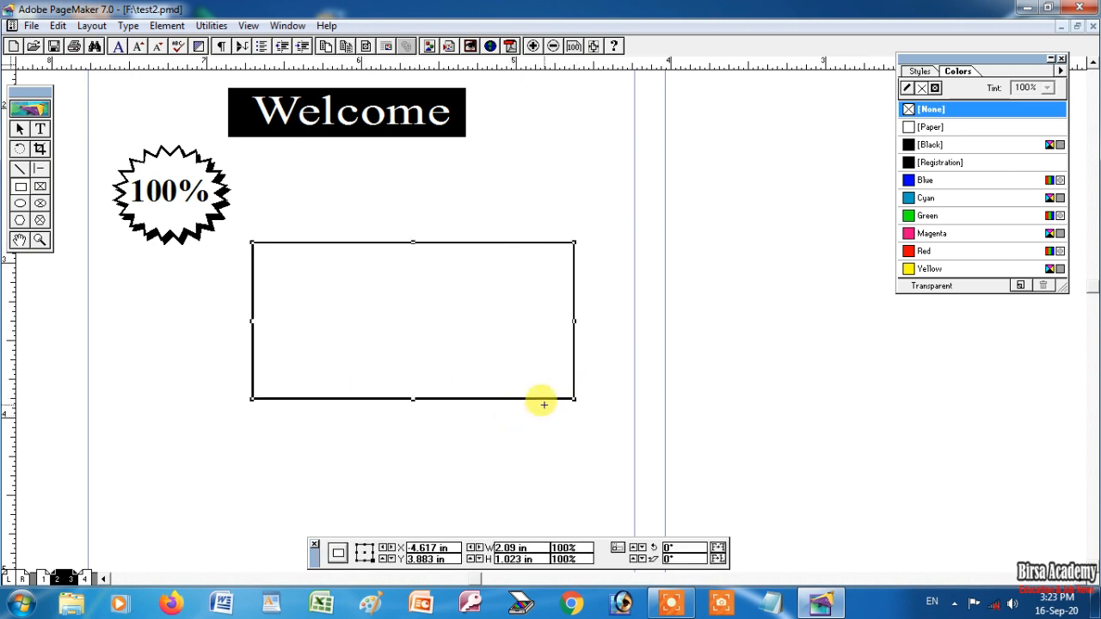
Step: Set the new rectangle's width to 3 in and its height to 2.5 in
click(20, 128)
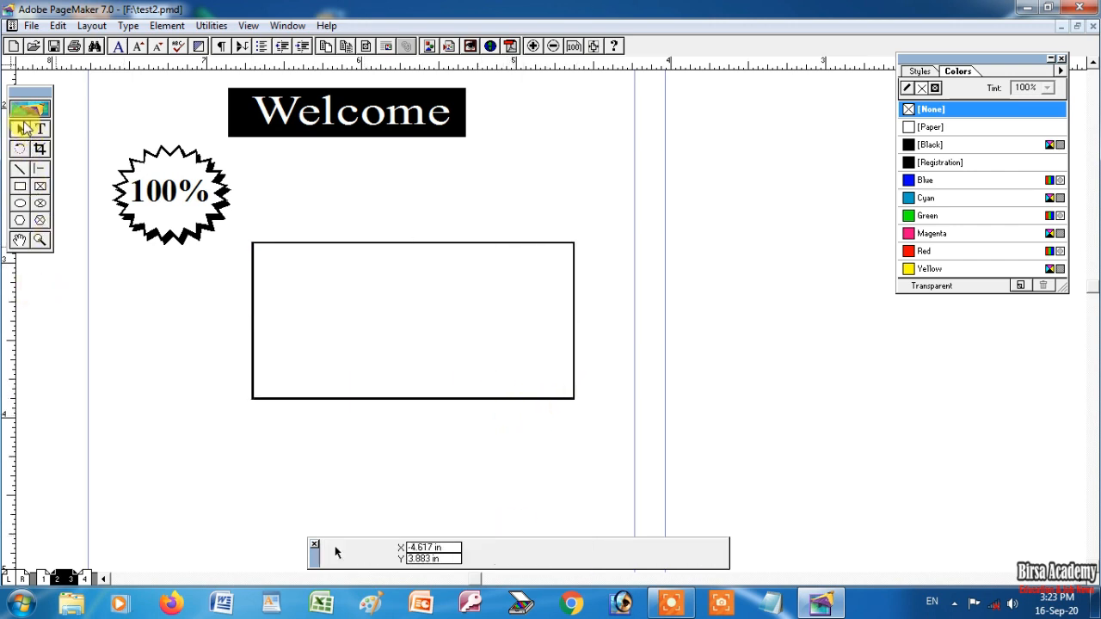
click(427, 243)
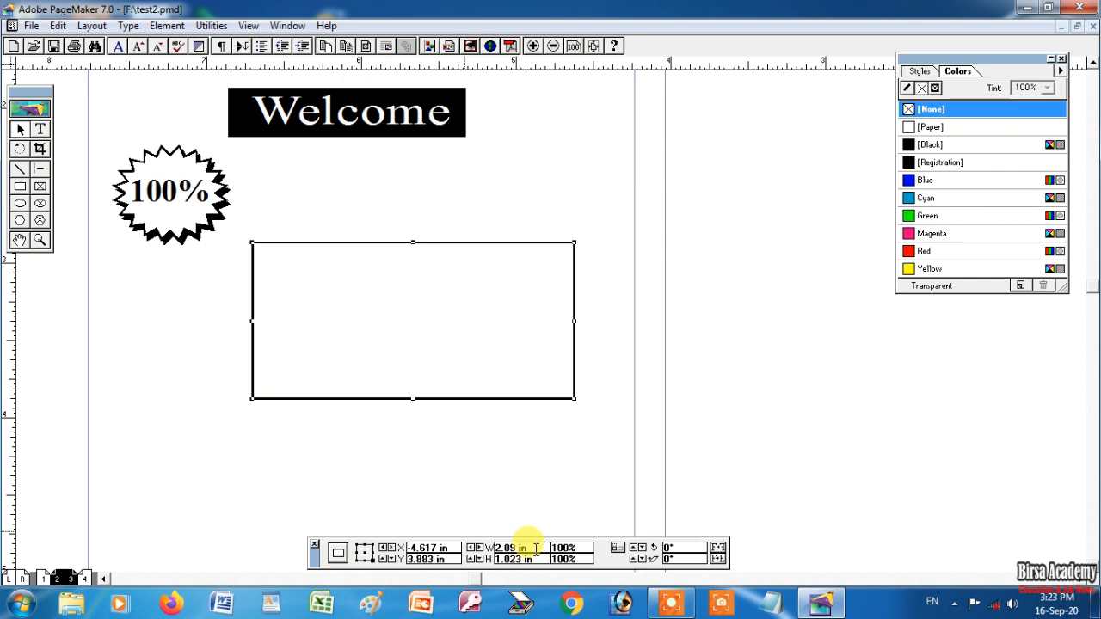
drag(532, 546, 497, 551)
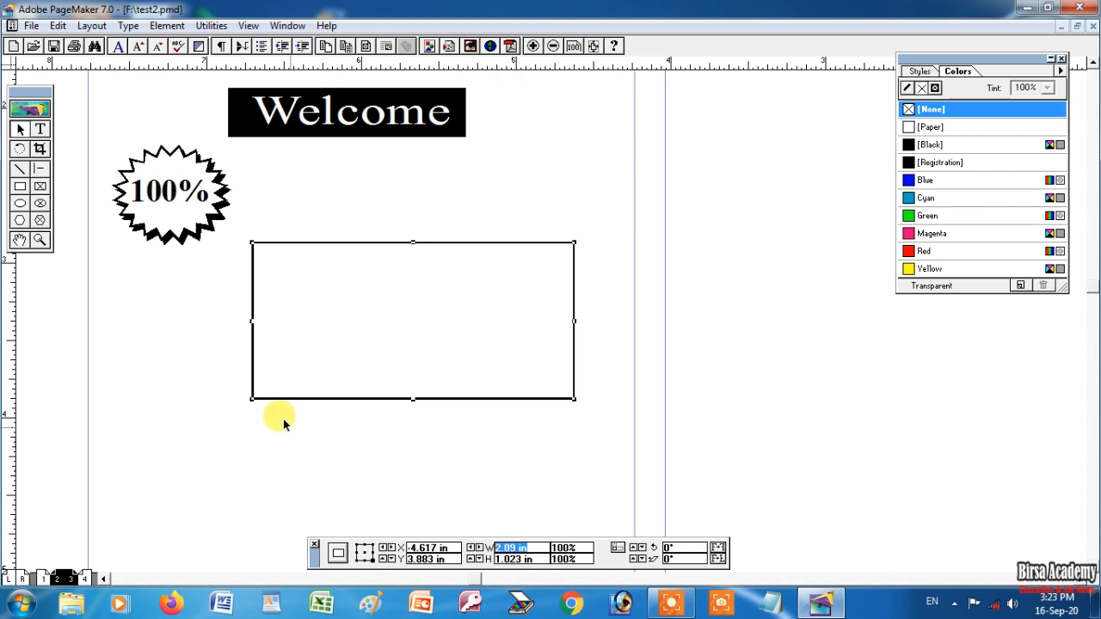
text(3)
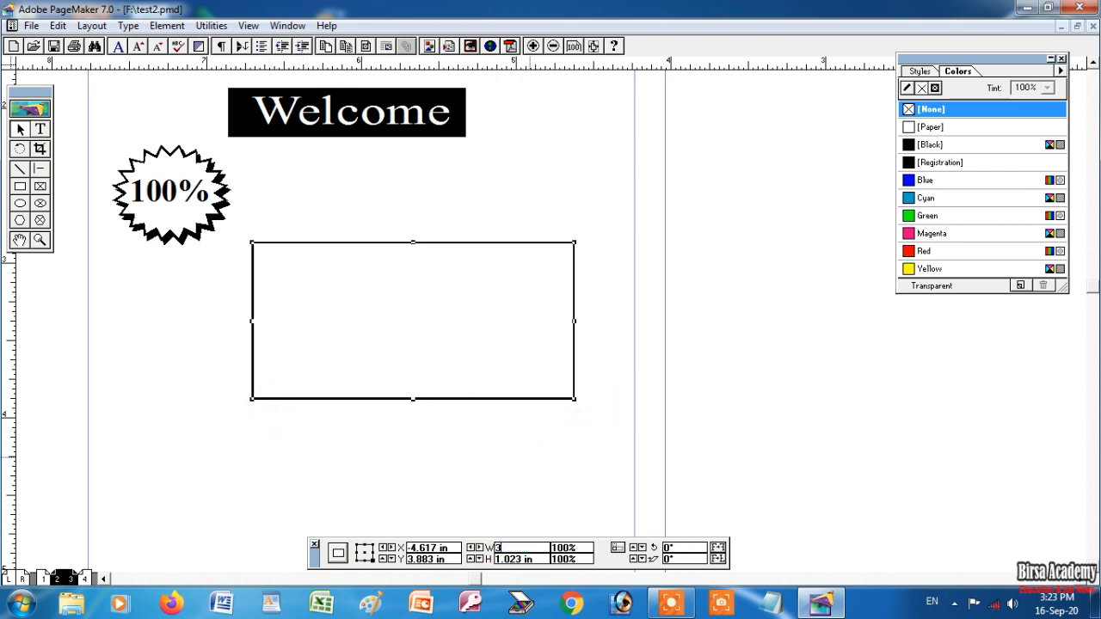
key(Return)
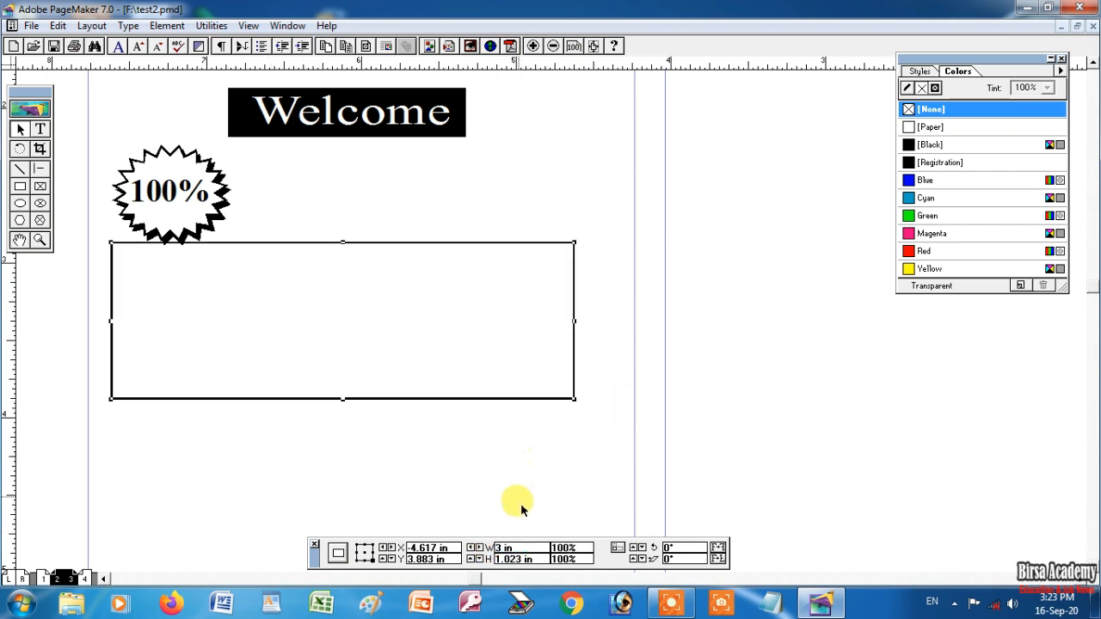
drag(537, 560, 494, 562)
text(2.5)
key(Return)
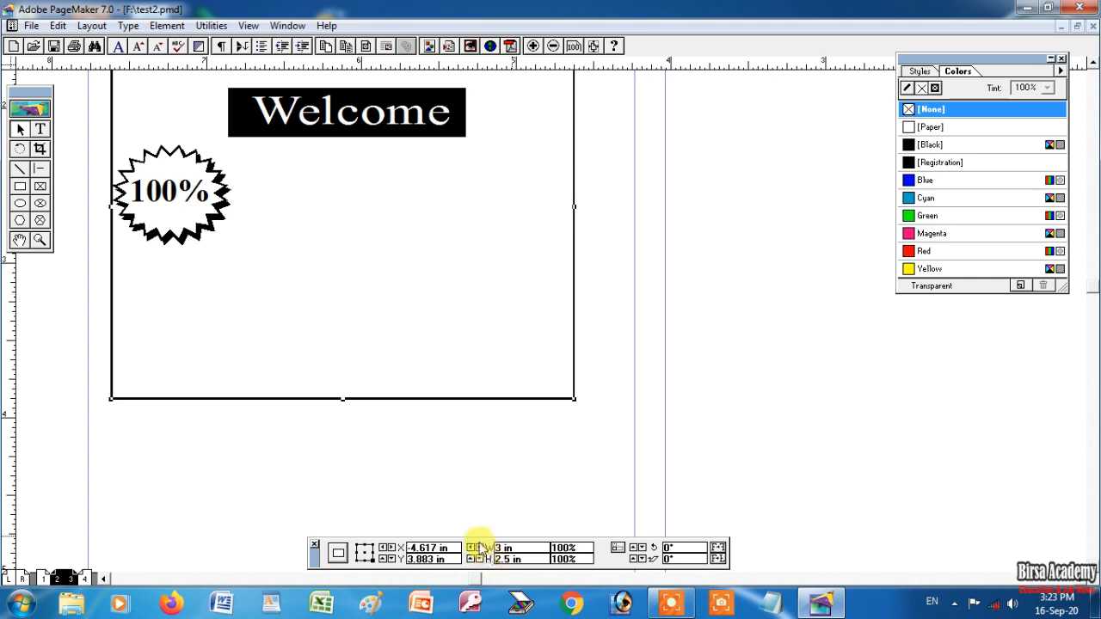
Step: Move the 3 by 2.5 in rectangle down so that it sits just below the "100%" star
drag(572, 237, 586, 477)
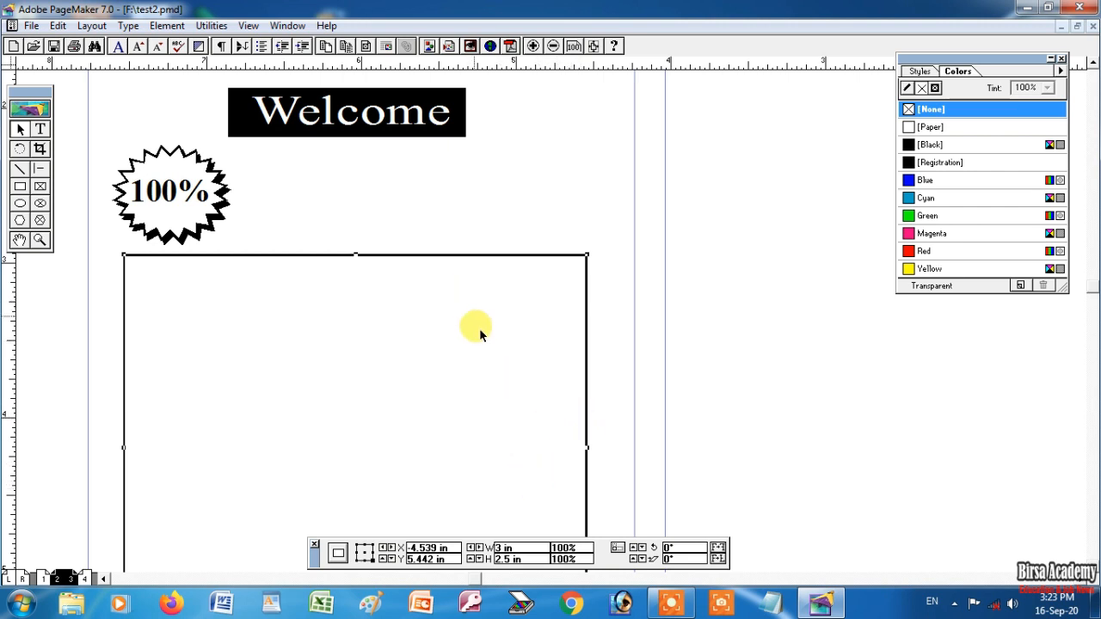
scroll(490, 386, down, 3)
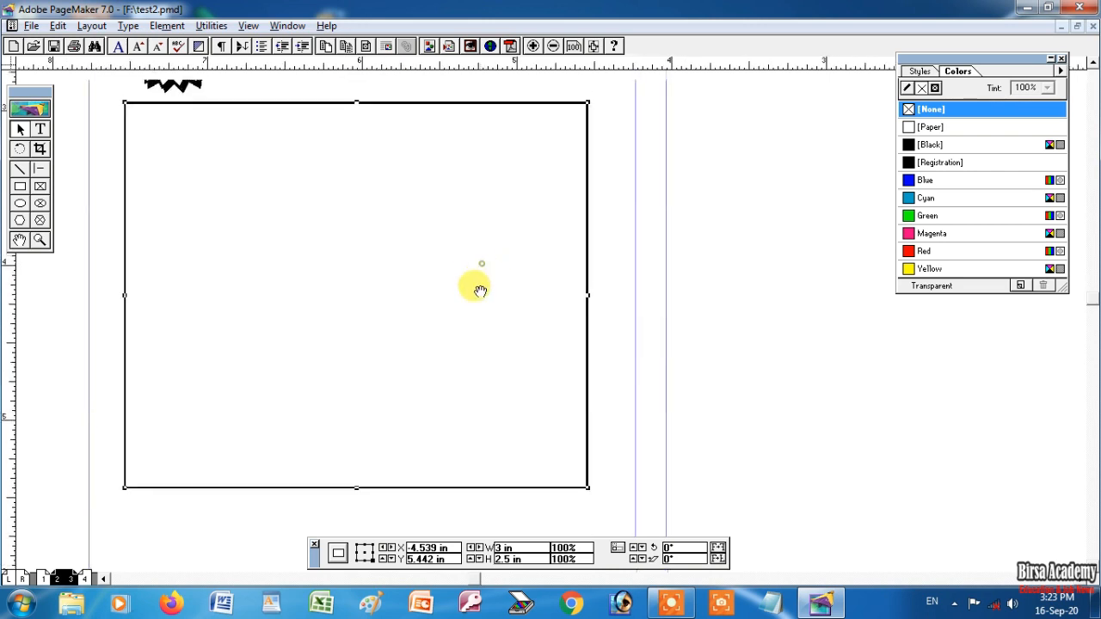
scroll(474, 288, up, 1)
Step: Add a person's name as a text line near the top inside the rectangle, with a period after each initial
click(39, 129)
drag(317, 182, 513, 231)
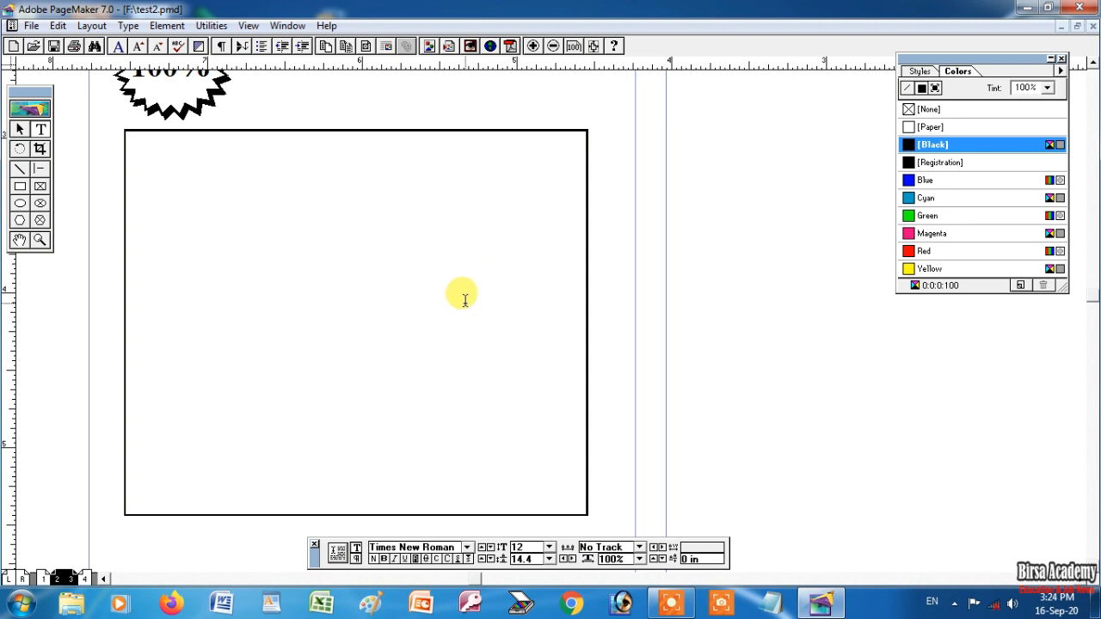
text(B.NMandal)
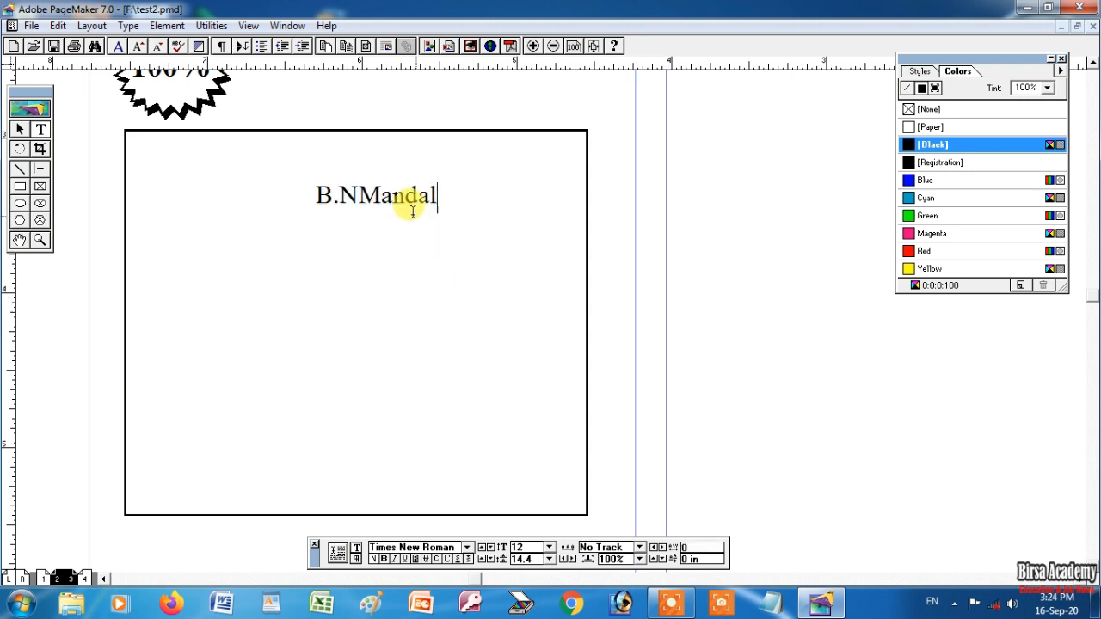
click(356, 195)
text(.)
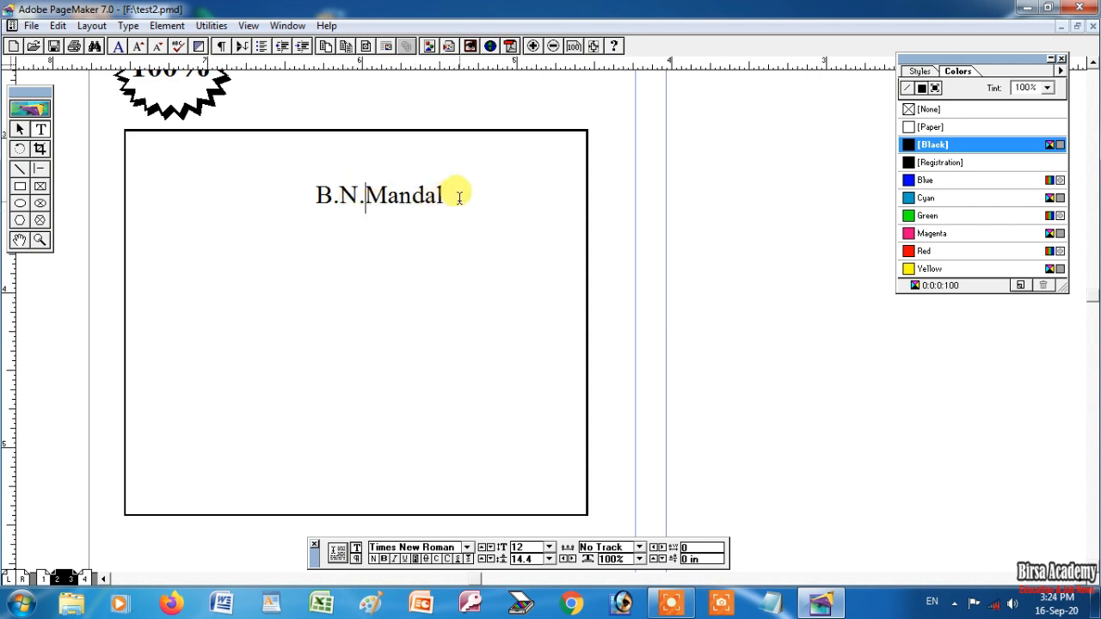
Step: Try the JasmineUPC font on the name line and settle on Kalinga for it
drag(454, 191, 296, 187)
click(467, 547)
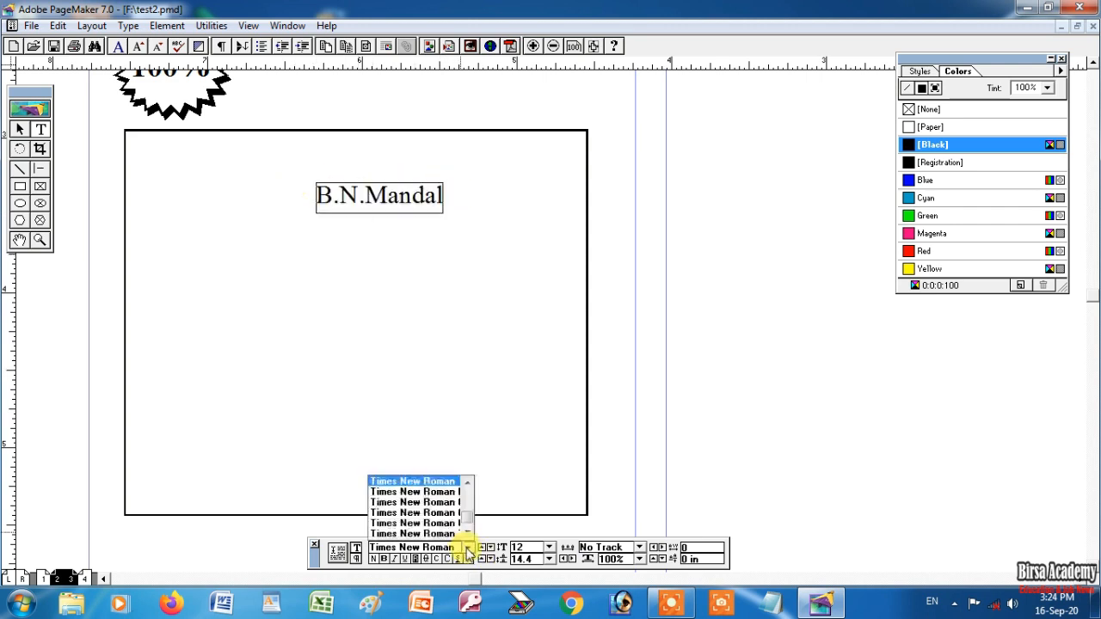
scroll(469, 499, down, 10)
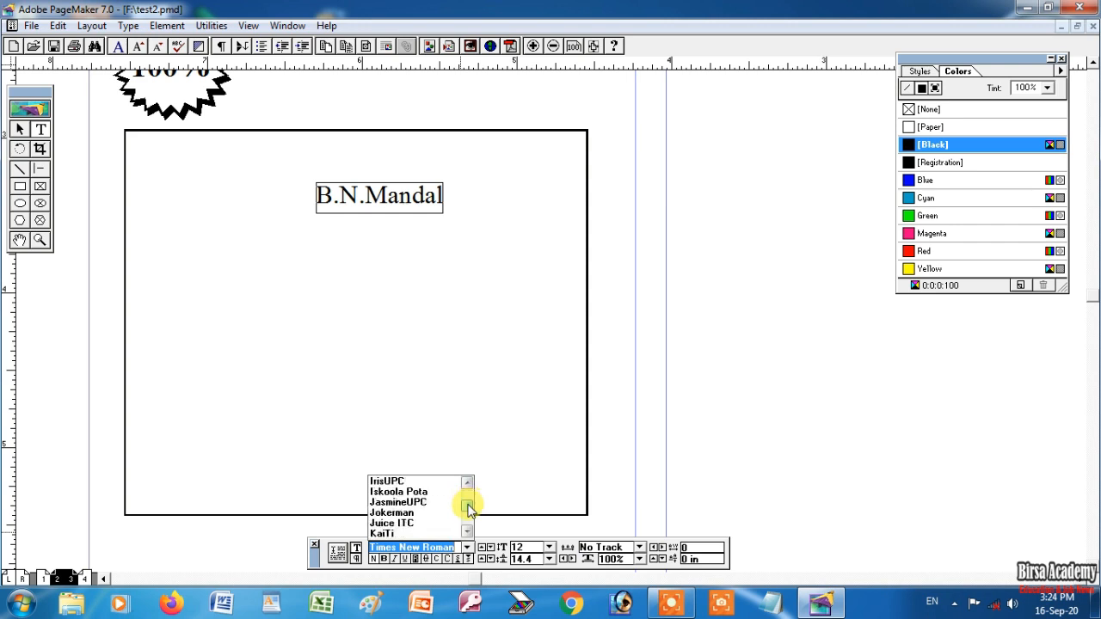
click(399, 501)
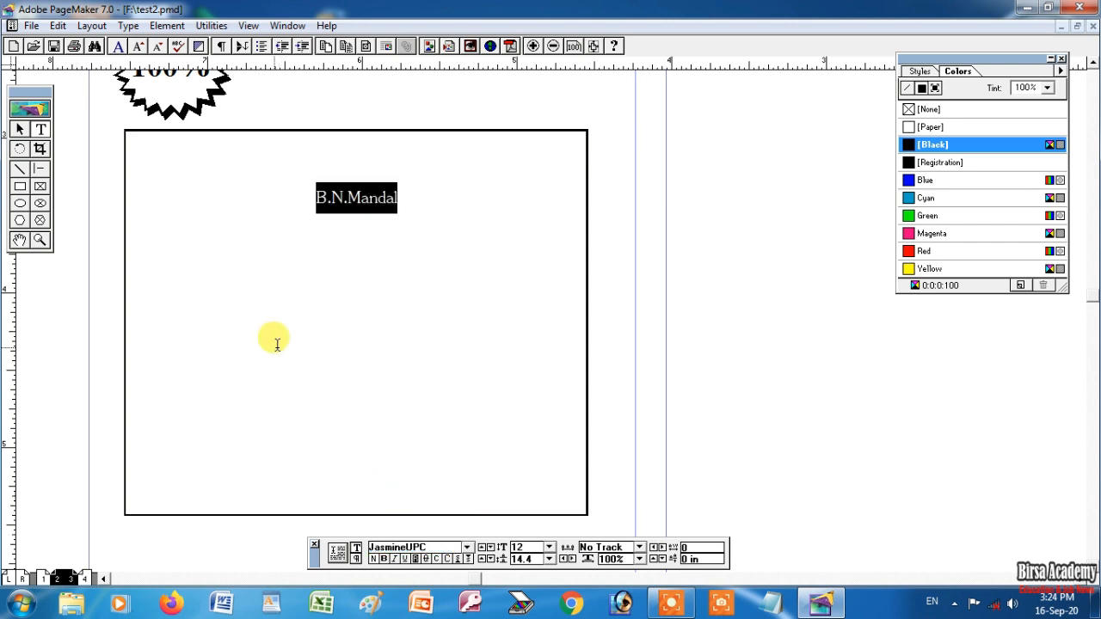
click(467, 547)
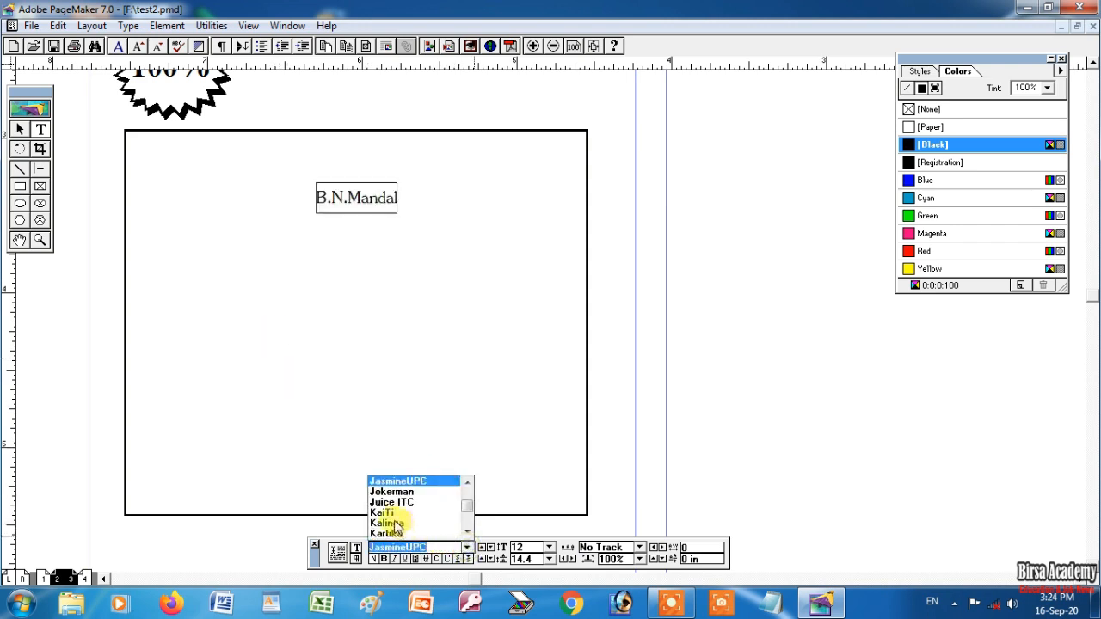
click(389, 523)
Step: Move the name text block into the upper-right corner of the rectangle and adjust it to fit inside
click(20, 129)
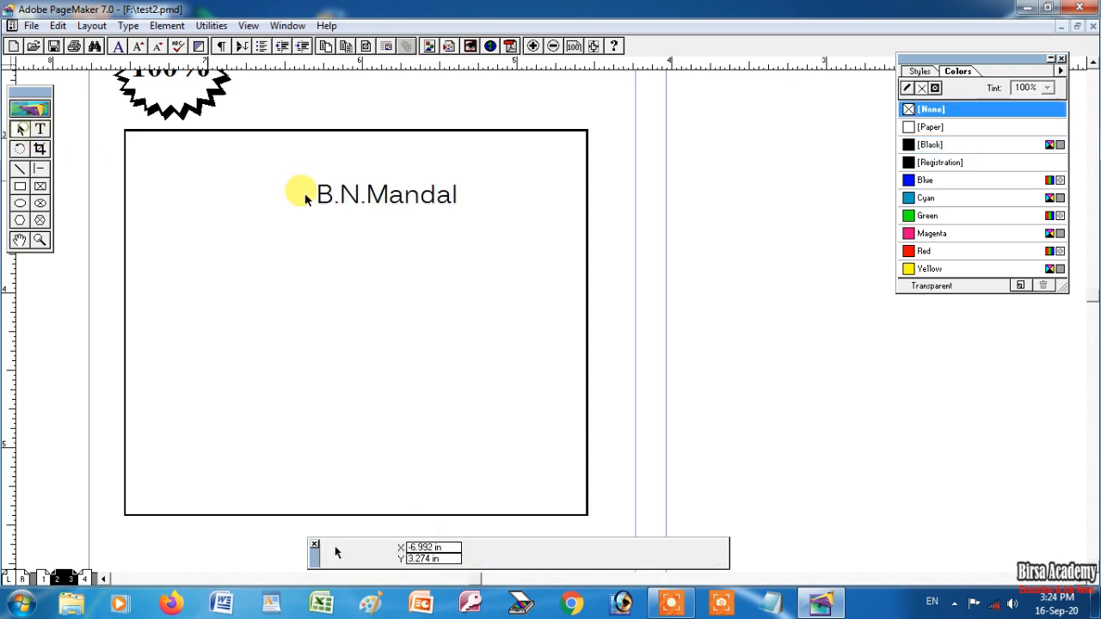
drag(417, 202, 522, 166)
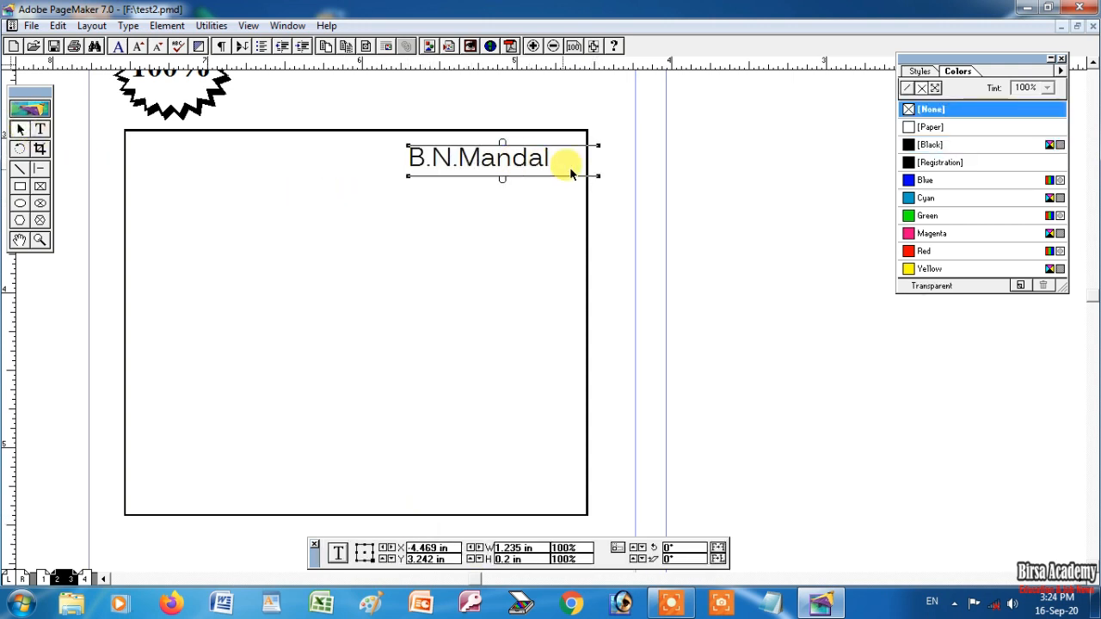
drag(600, 176, 530, 165)
Step: Add the text line "Birsa Academy" across the middle of the rectangle, below the name
click(39, 129)
drag(156, 269, 541, 348)
text(B)
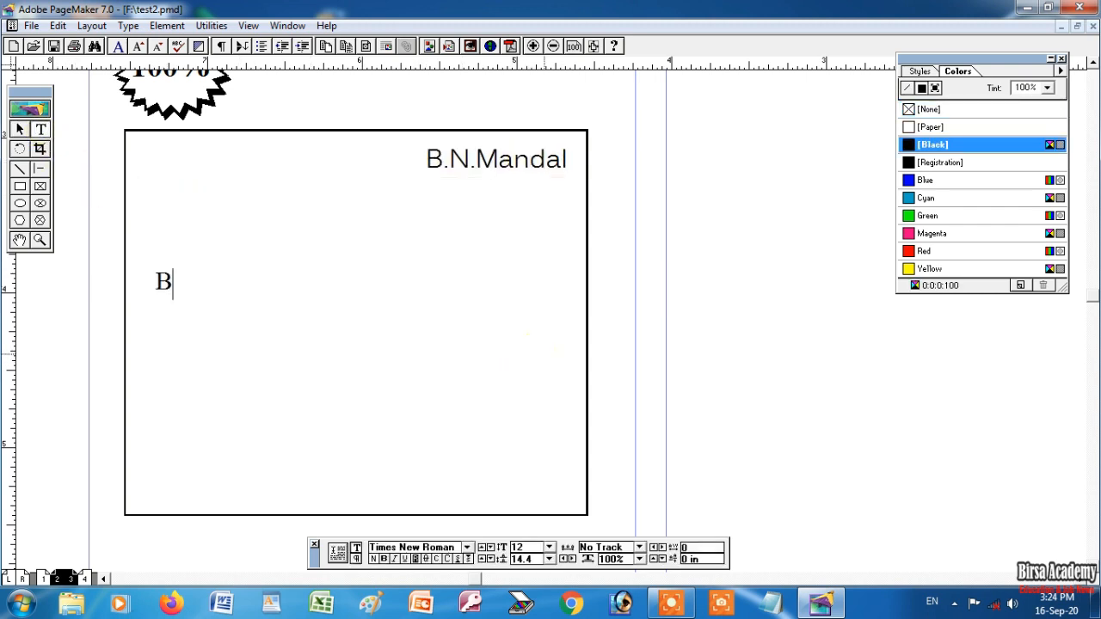
text(irsa Acade)
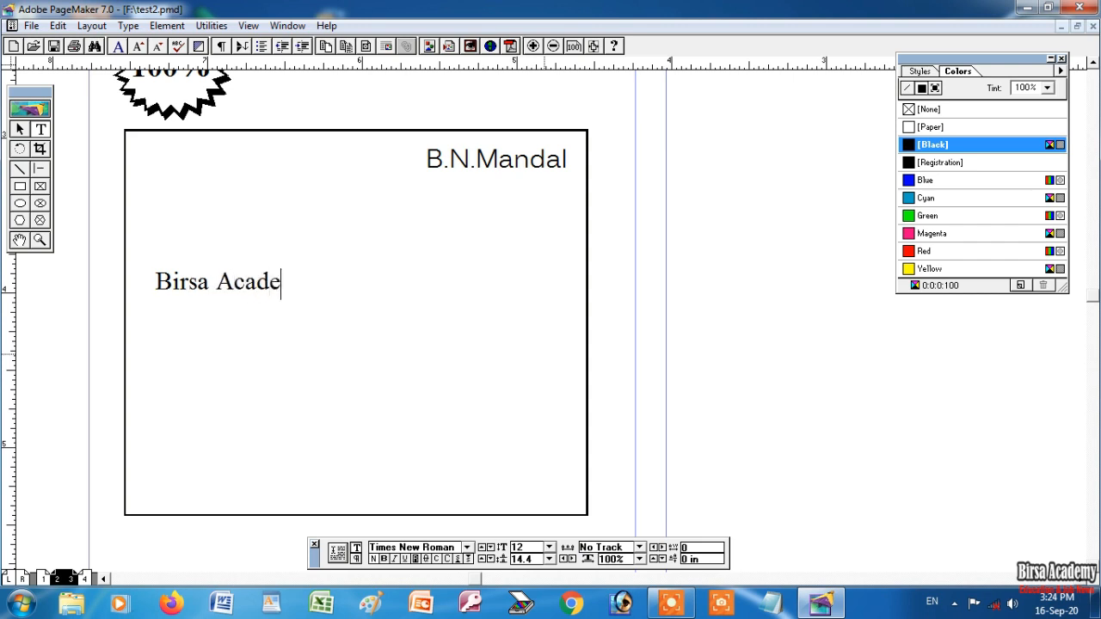
text(my)
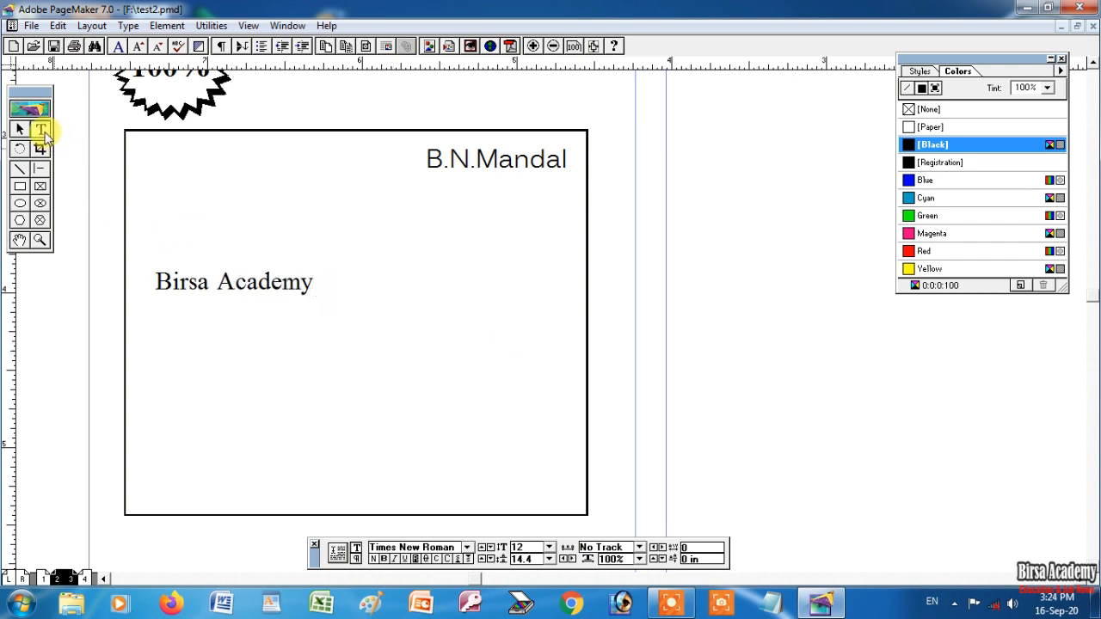
Step: Set the font of the "Birsa Academy" text to Niagara Solid
drag(153, 282, 345, 288)
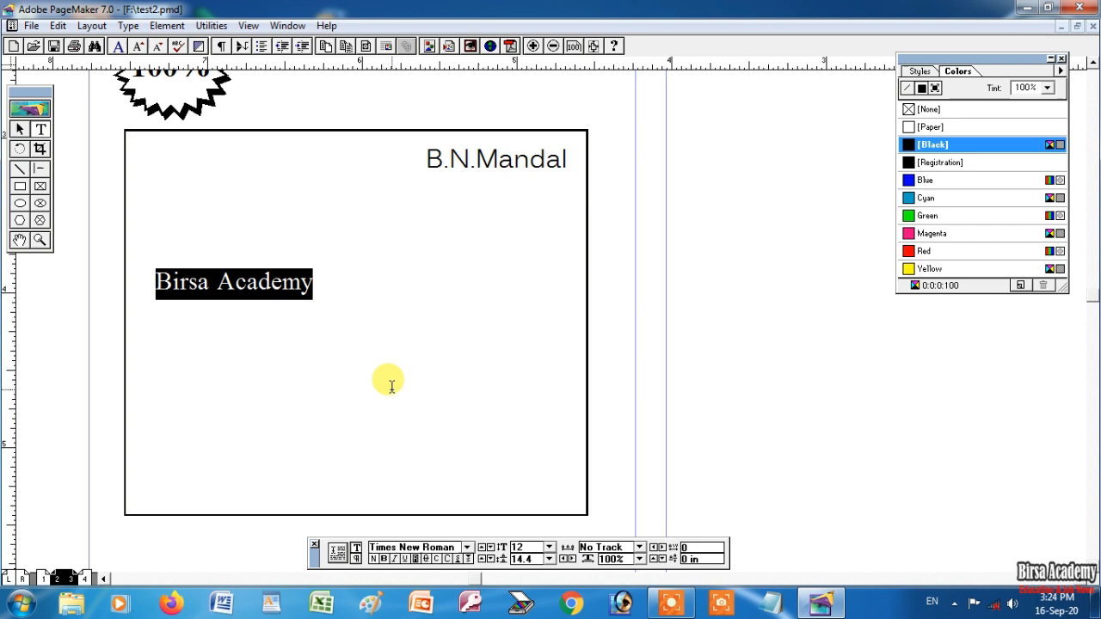
click(468, 549)
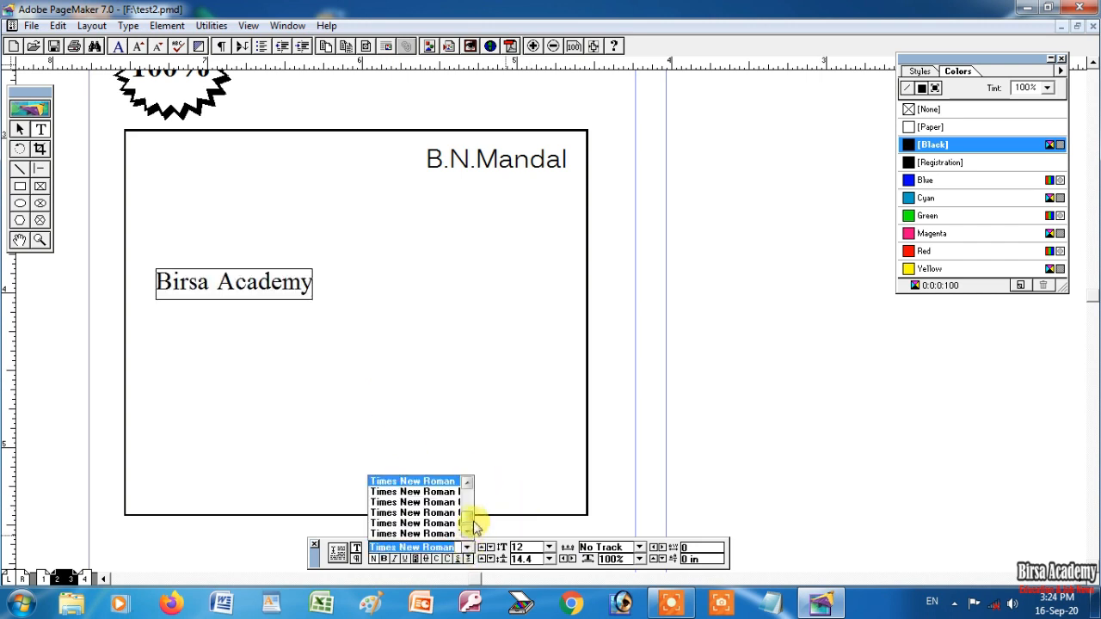
drag(469, 517, 470, 513)
scroll(409, 504, down, 1)
click(406, 497)
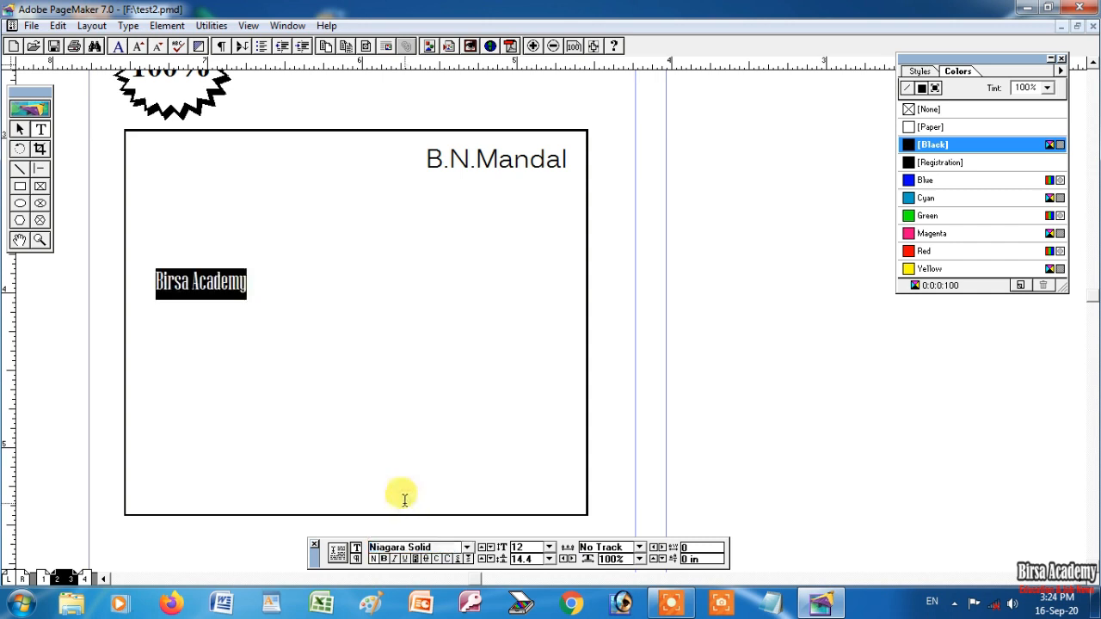
Step: Enlarge the "Birsa Academy" text point by point to 46 pt
key(ctrl+shift+period)
key(ctrl+shift+period)
key(ctrl+shift+period)
key(ctrl+shift+period)
key(ctrl+shift+period)
key(ctrl+shift+period)
key(ctrl+shift+period)
key(ctrl+shift+period)
key(ctrl+shift+period)
key(ctrl+shift+period)
key(ctrl+shift+period)
key(ctrl+shift+period)
key(ctrl+shift+period)
key(ctrl+shift+period)
key(ctrl+shift+period)
key(ctrl+shift+period)
key(ctrl+shift+period)
key(ctrl+shift+period)
key(ctrl+shift+period)
key(ctrl+shift+period)
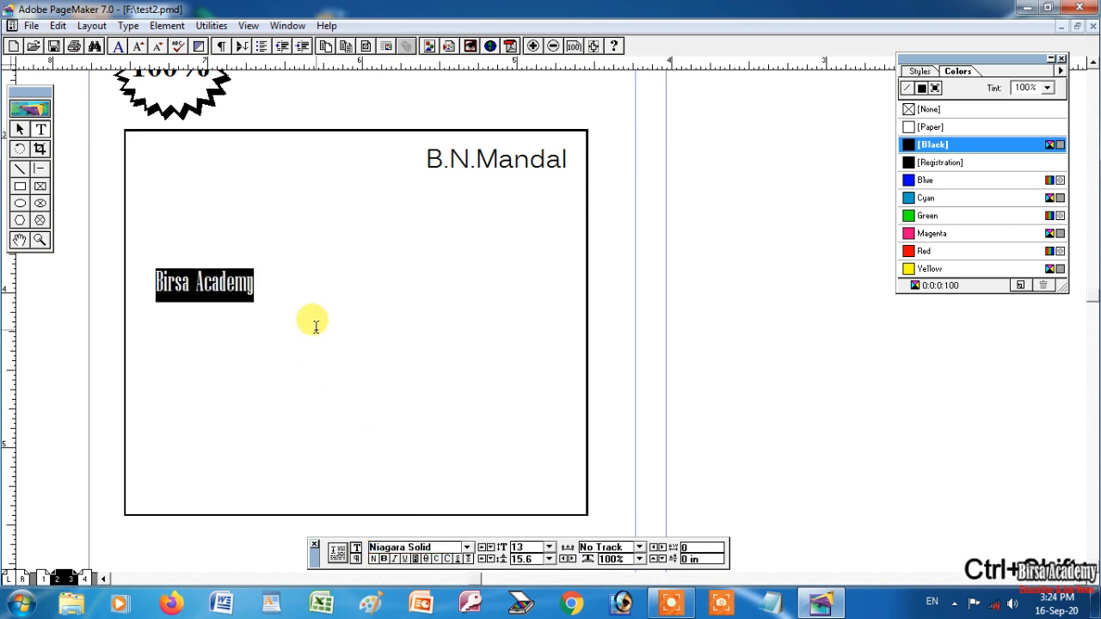
key(ctrl+shift+period)
key(ctrl+shift+period)
key(ctrl+shift+period)
key(ctrl+shift+period)
key(ctrl+shift+period)
key(ctrl+shift+period)
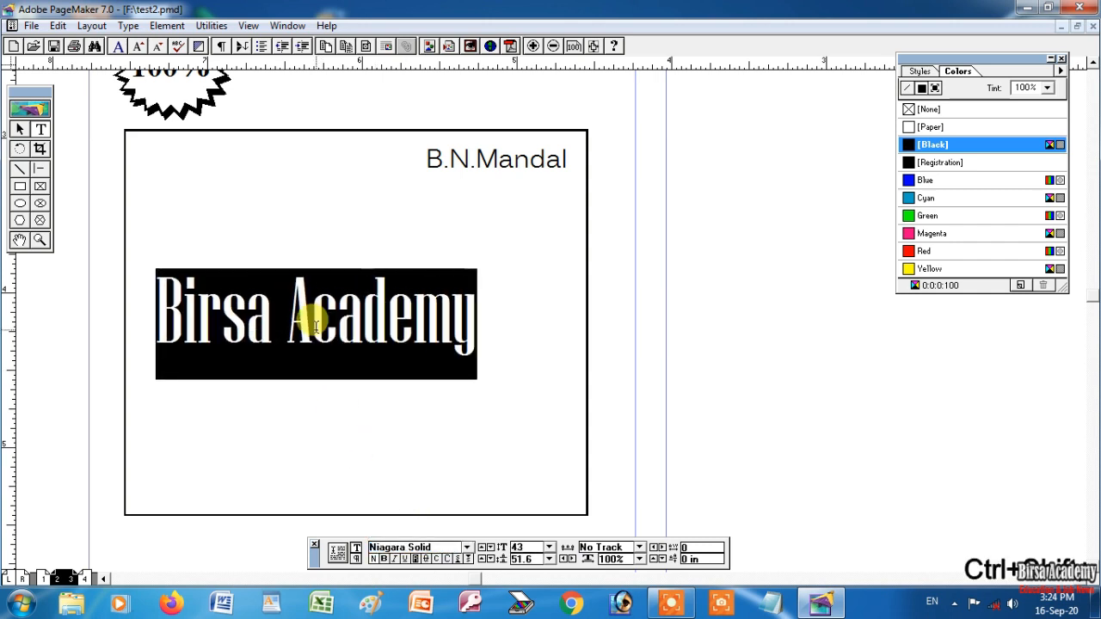
Step: Try the Courier New CE font on the "Birsa Academy" text
click(467, 548)
drag(467, 491, 470, 506)
click(405, 491)
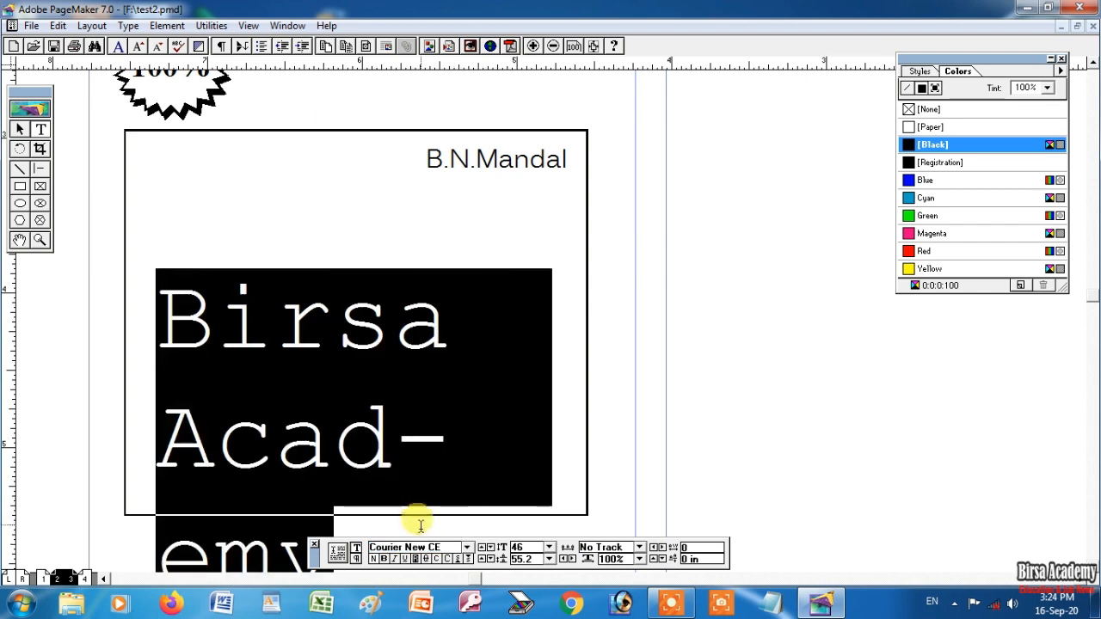
Step: Set the font of the "Birsa Academy" text to Cambria
click(467, 548)
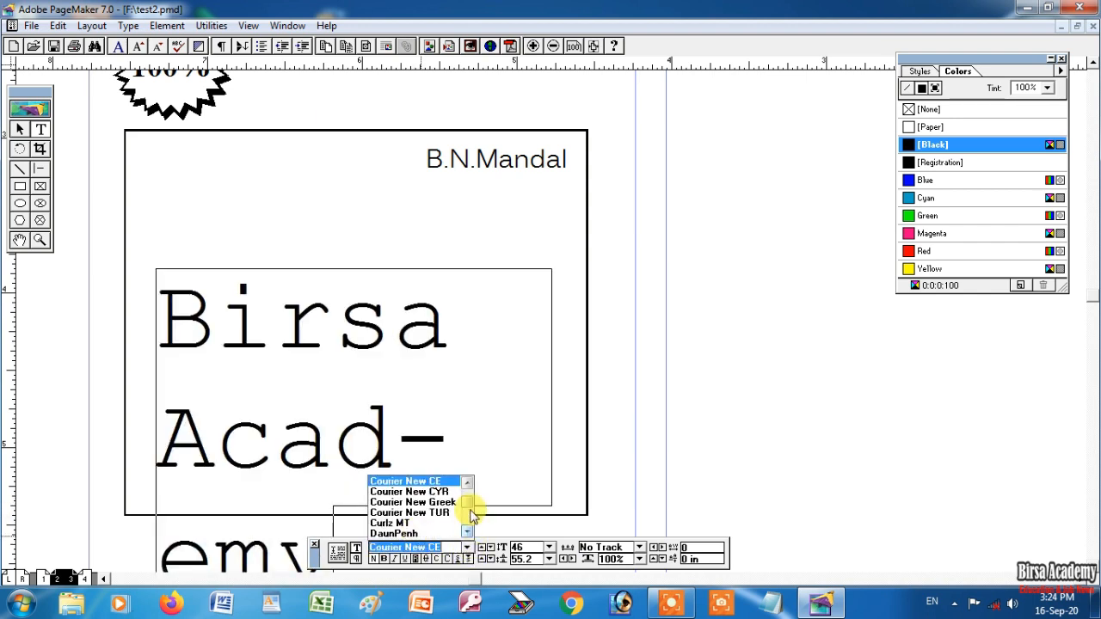
drag(468, 505, 470, 497)
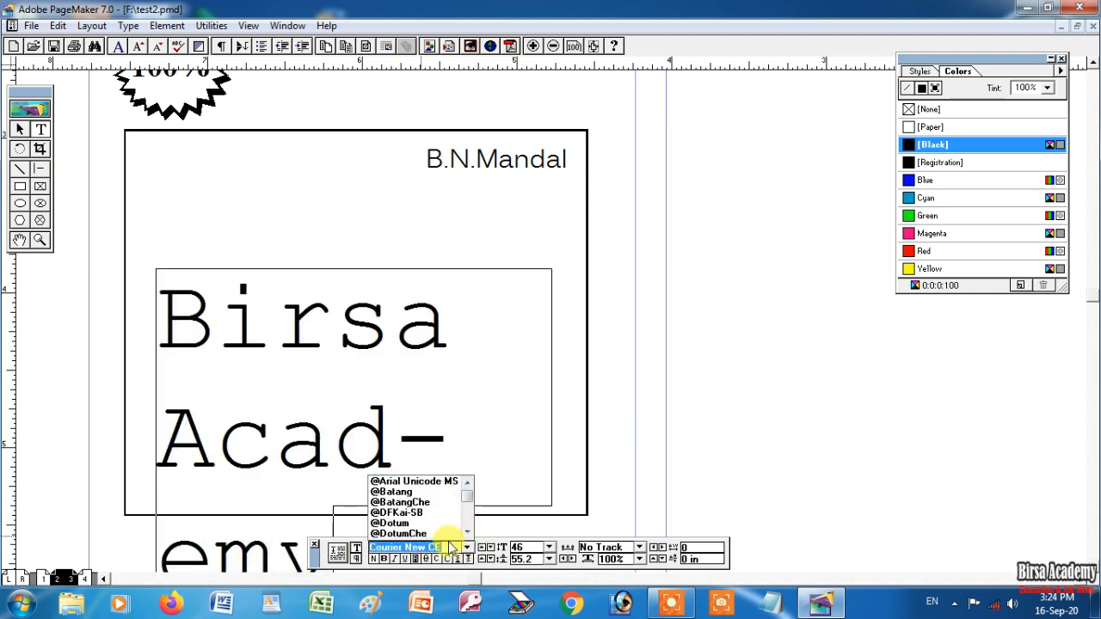
text(c)
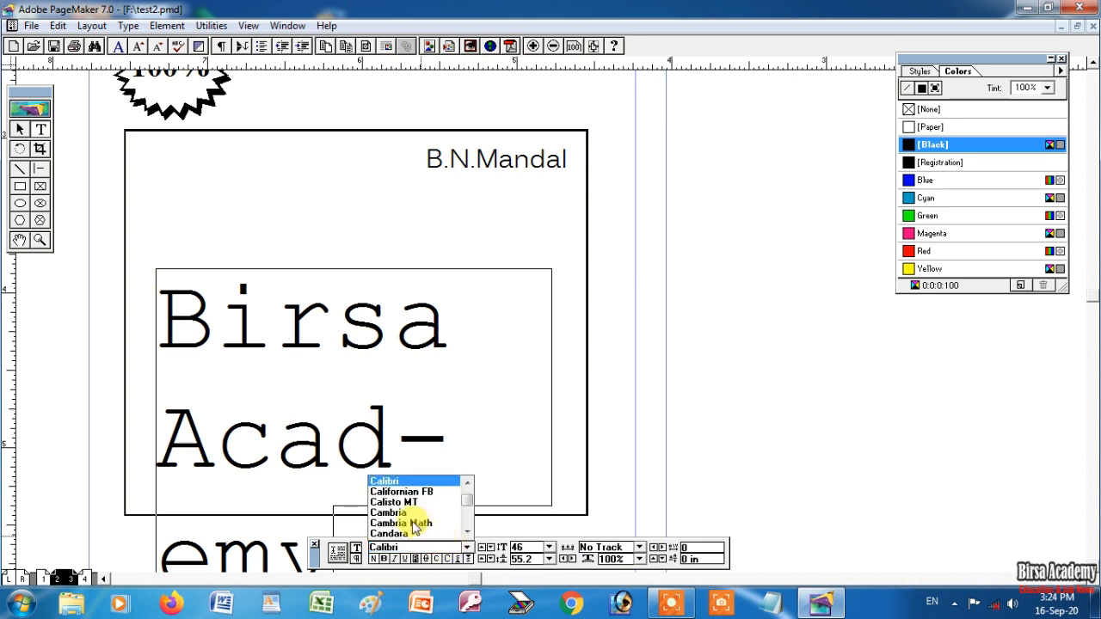
click(392, 497)
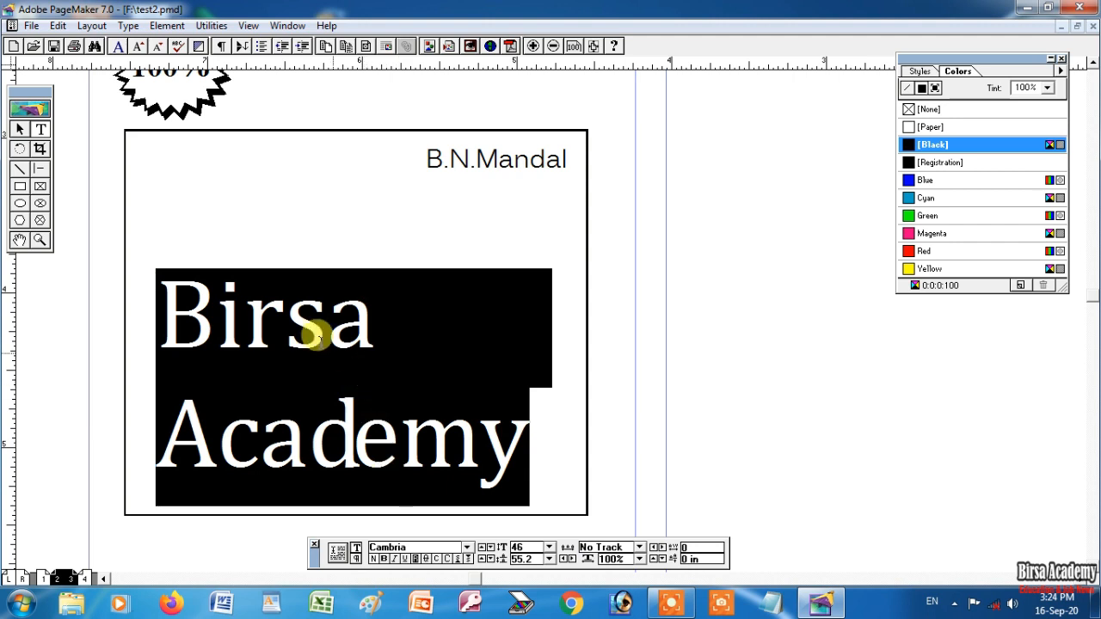
Step: Reduce the "Birsa Academy" text to 27 pt so that it fits on one line in the rectangle
key(ctrl+shift+comma)
key(ctrl+shift+comma)
key(ctrl+shift+comma)
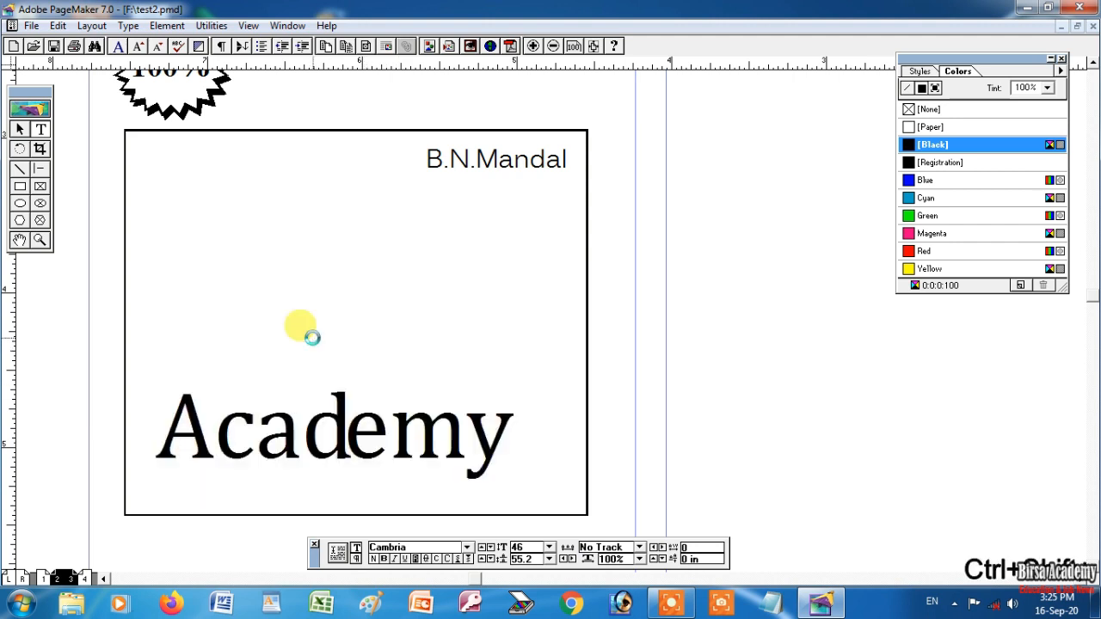
key(ctrl+shift+comma)
key(ctrl+shift+comma)
key(ctrl+shift+comma)
key(ctrl+shift+comma)
key(ctrl+shift+comma)
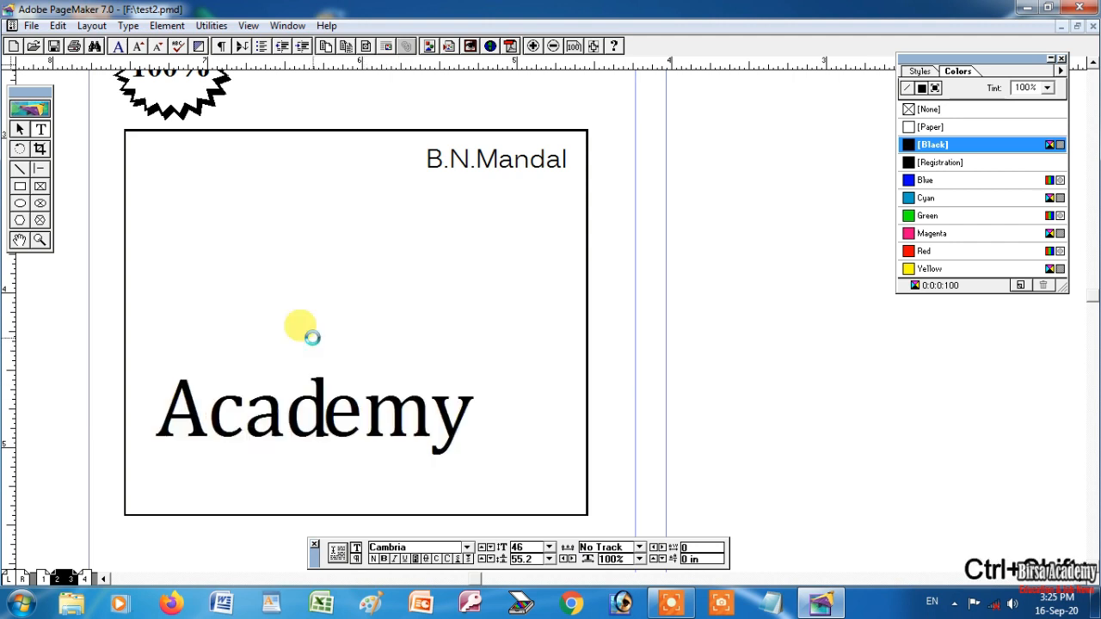
key(ctrl+shift+comma)
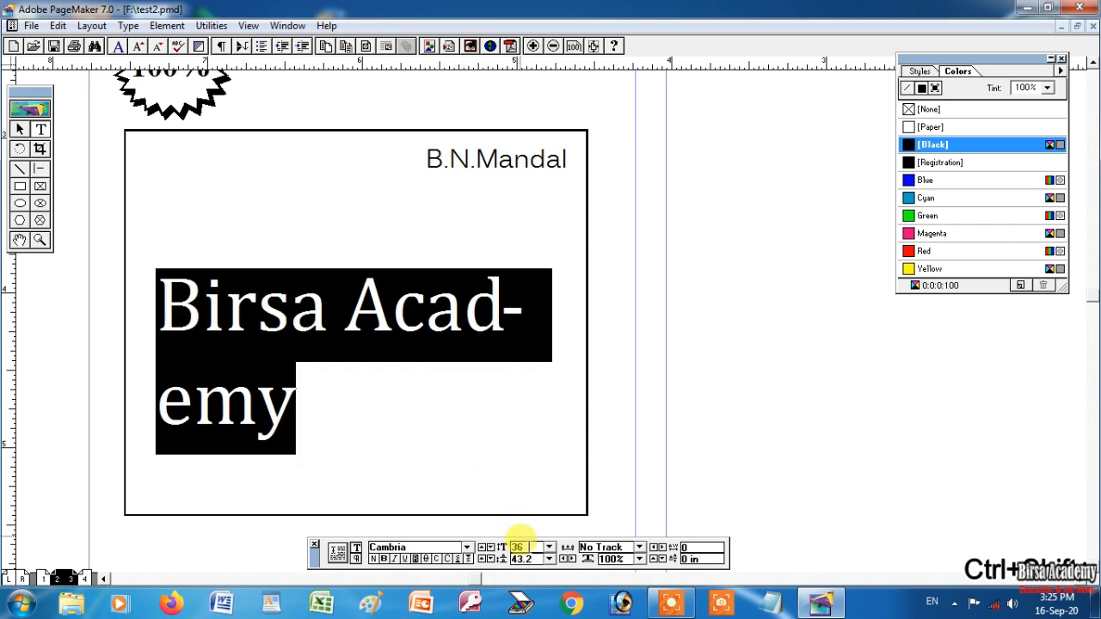
key(ctrl+shift+comma)
key(ctrl+shift+comma)
key(ctrl+shift+comma)
key(ctrl+shift+comma)
key(ctrl+shift+comma)
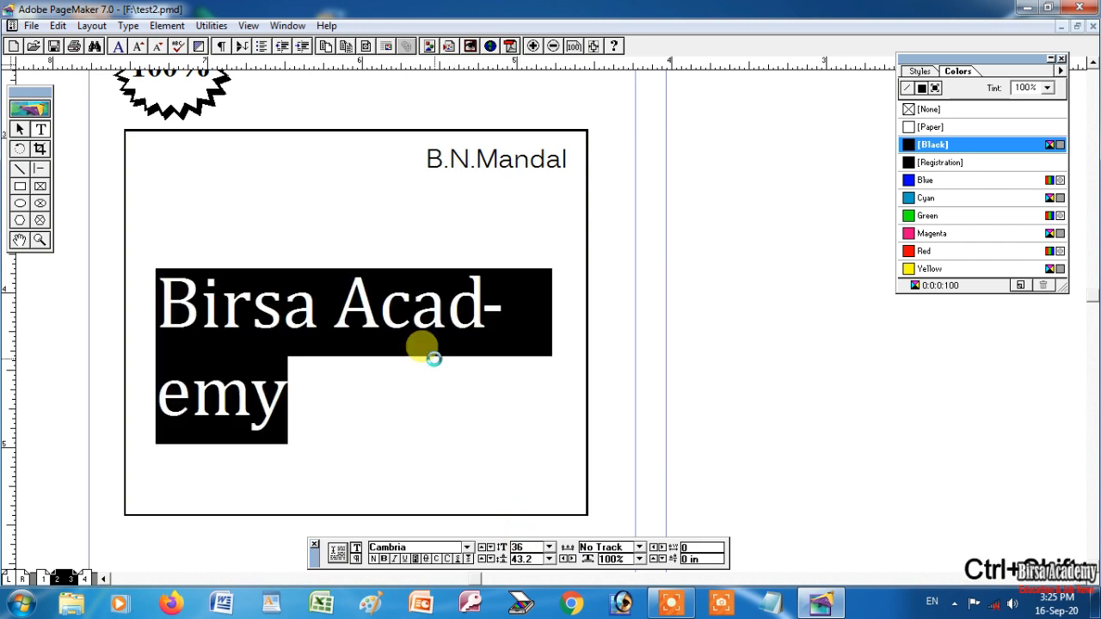
key(ctrl+shift+comma)
key(ctrl+shift+comma)
key(ctrl+shift+comma)
key(ctrl+shift+comma)
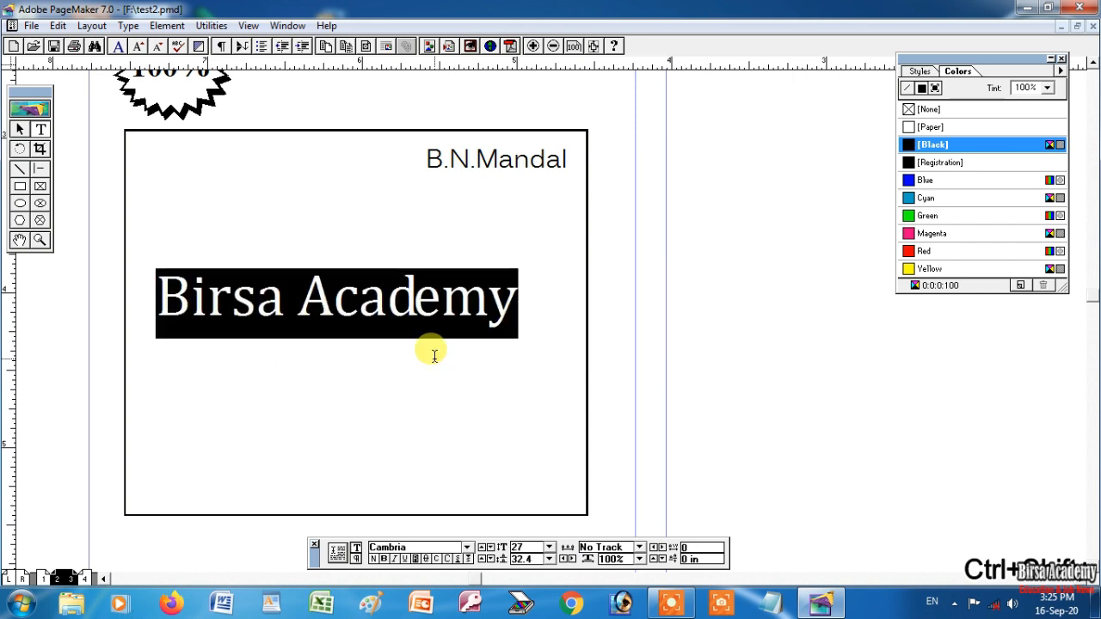
Step: Move the "Birsa Academy" text slightly right and up to centre it horizontally in the rectangle, and deselect it
click(20, 129)
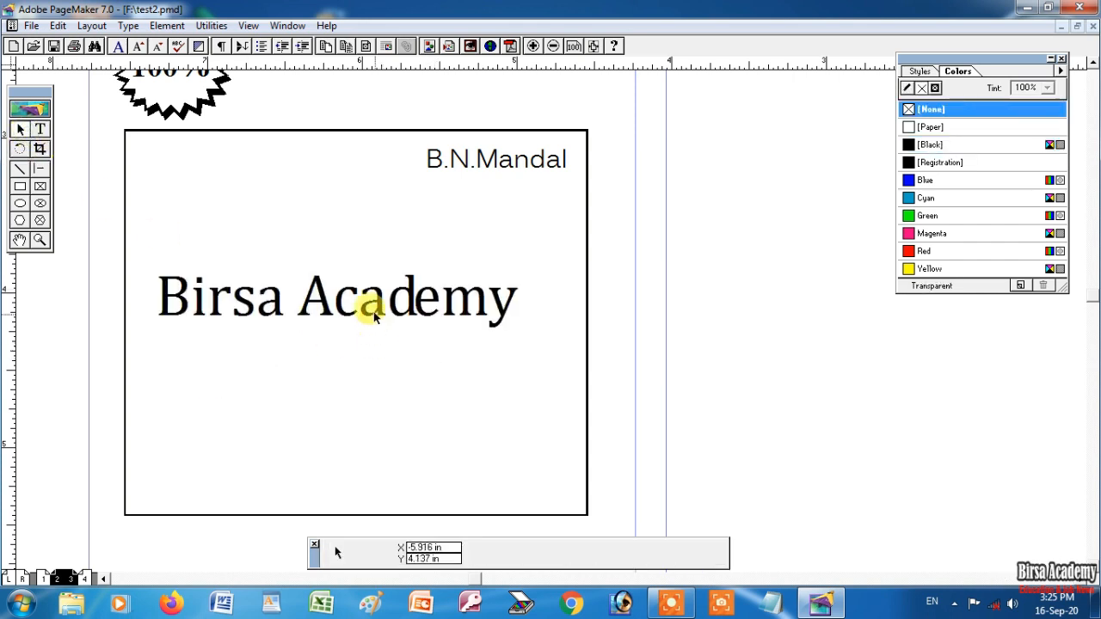
click(421, 308)
drag(445, 308, 468, 301)
click(402, 410)
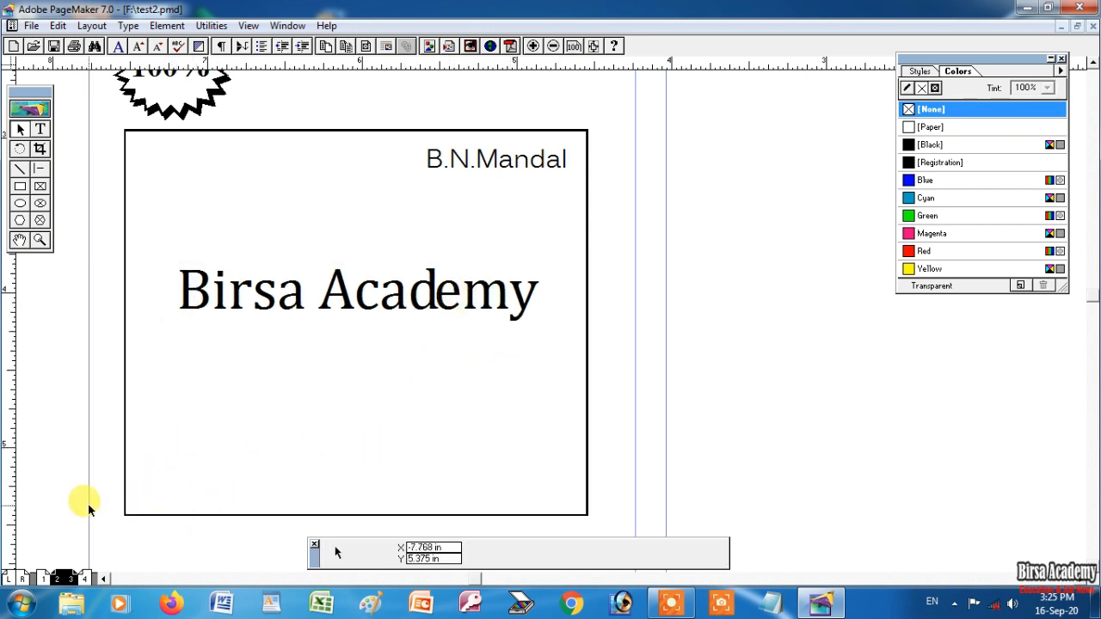
Step: Draw a black-filled bar about 2.98 in wide and 0.23 in high along the rectangle's lower edge, nudged left into alignment
click(19, 185)
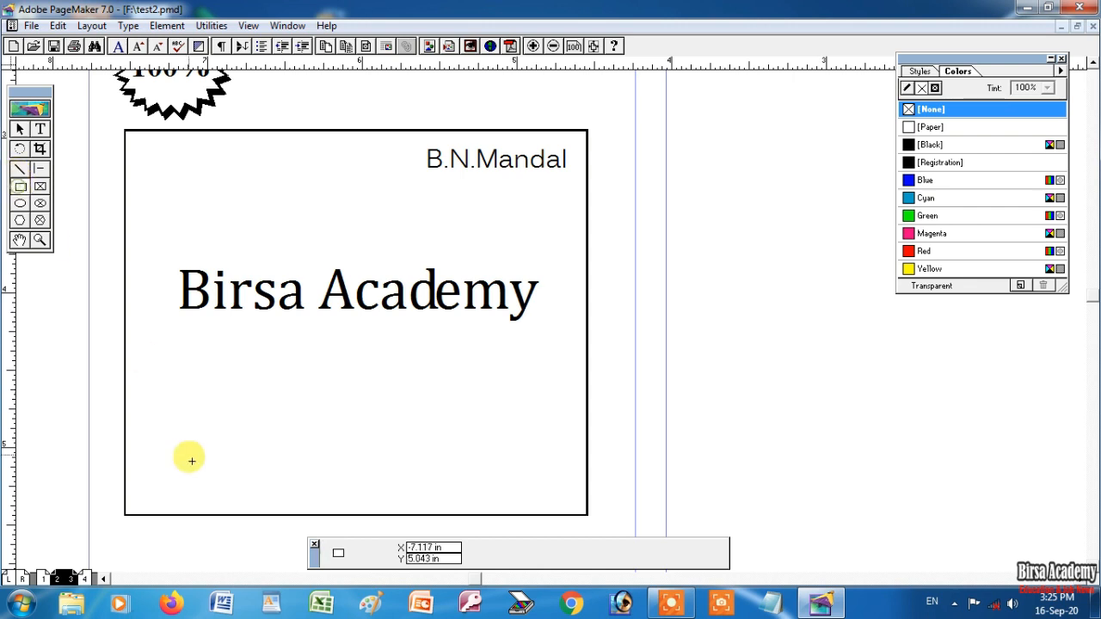
drag(127, 479, 588, 514)
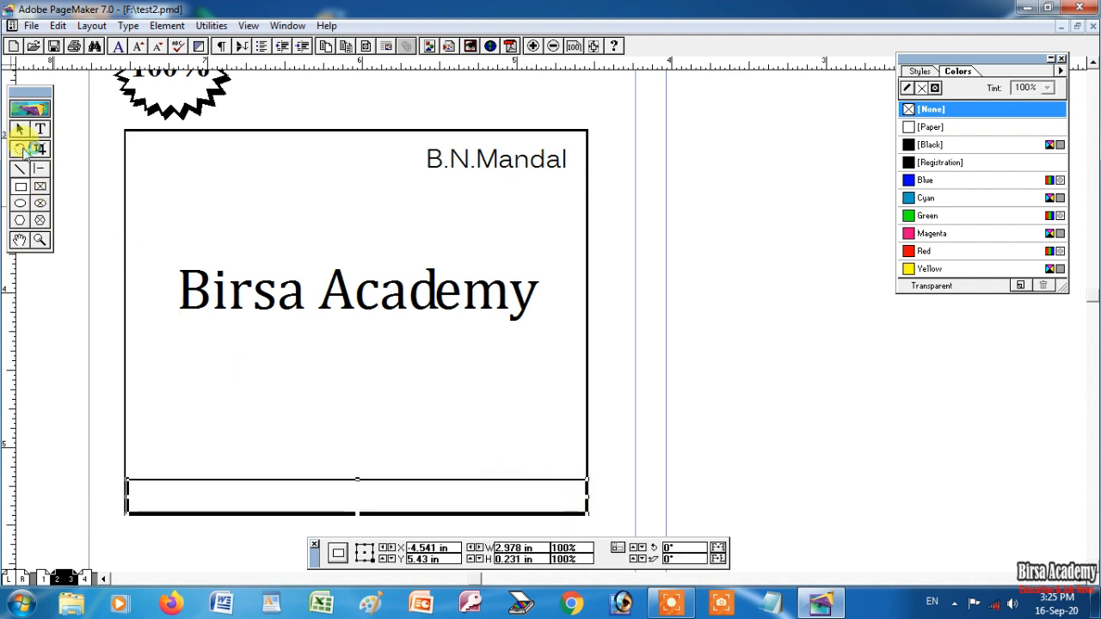
click(19, 128)
click(243, 483)
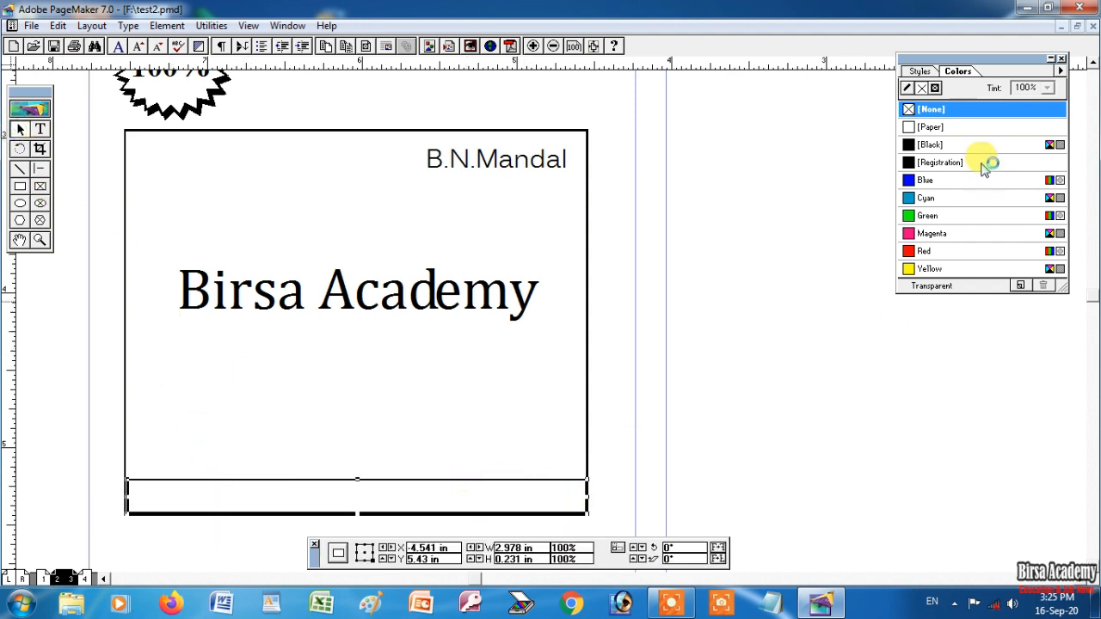
click(910, 144)
key(Left)
Step: Add the text line "Computer Training" below "Birsa Academy" inside the rectangle
click(40, 131)
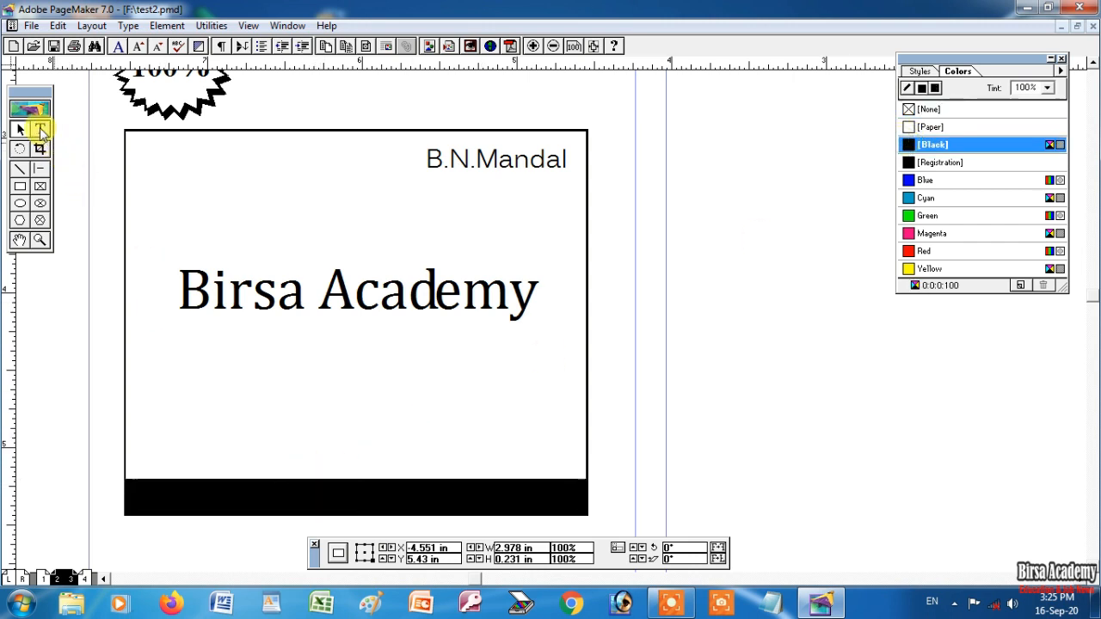
drag(192, 351, 418, 393)
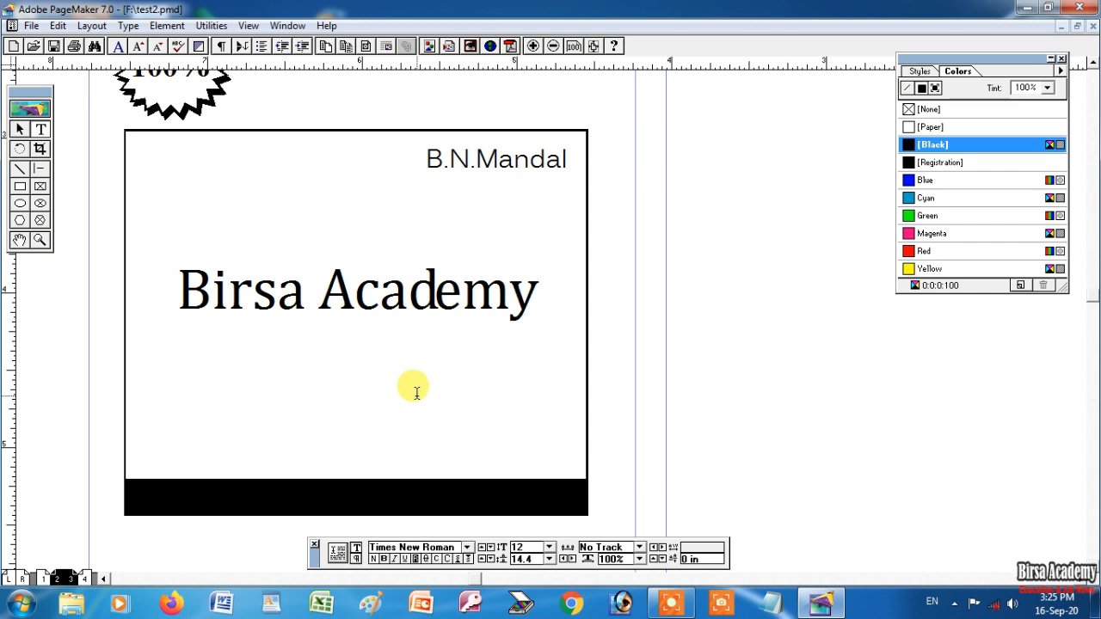
text(Compu)
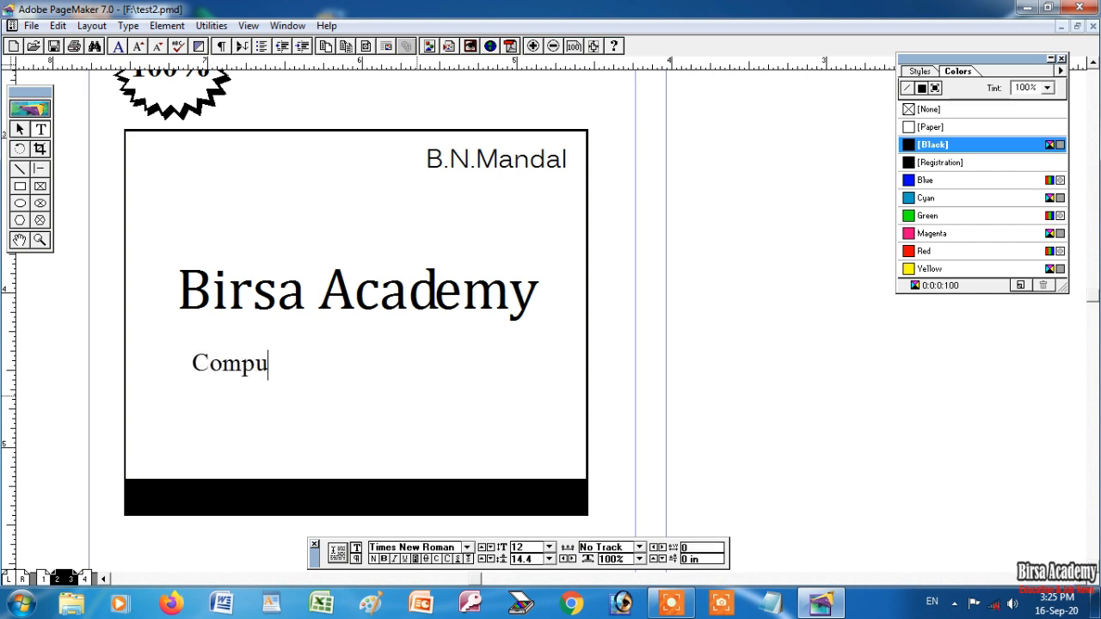
text(ter Train)
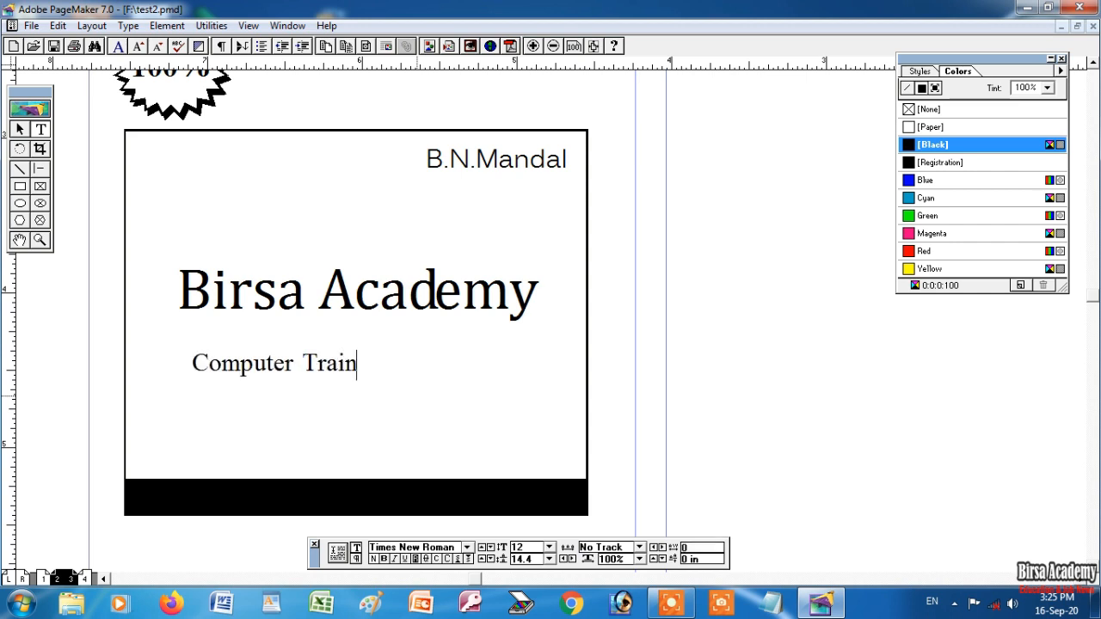
text(ing)
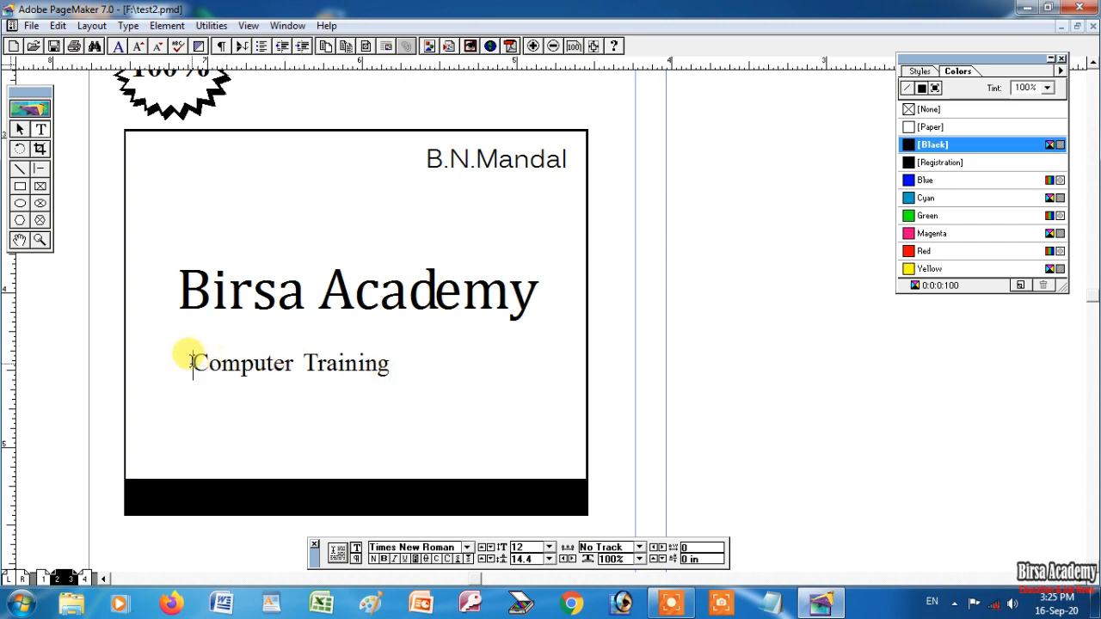
Step: Reverse the "Computer Training" text to white, move it into the left part of the black bar, and deselect it
drag(191, 360, 418, 344)
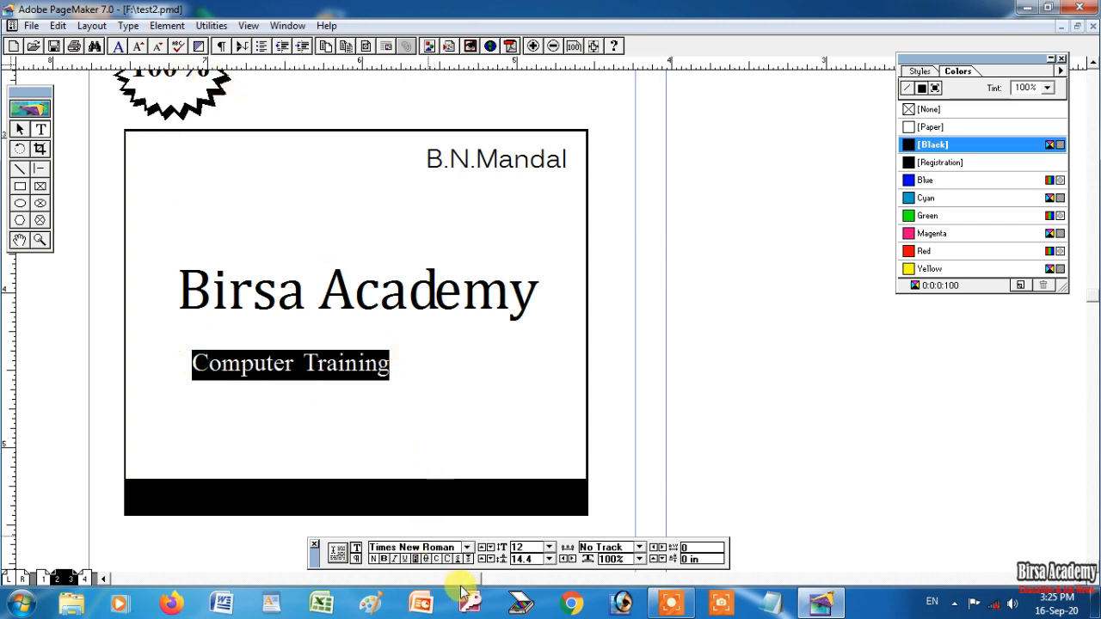
click(417, 559)
click(19, 129)
drag(348, 365, 315, 489)
click(431, 386)
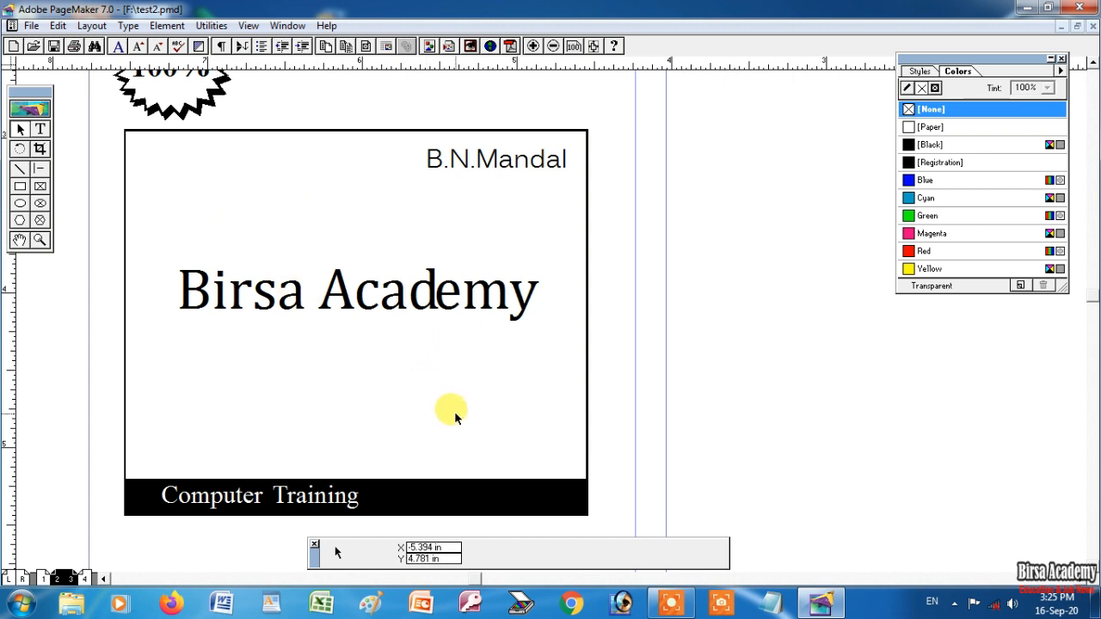
click(331, 498)
click(565, 352)
Step: Go to page 4 and draw a rectangle about 5.88 in wide and 5.2 in high in the upper page area
drag(814, 325, 428, 363)
drag(774, 246, 666, 399)
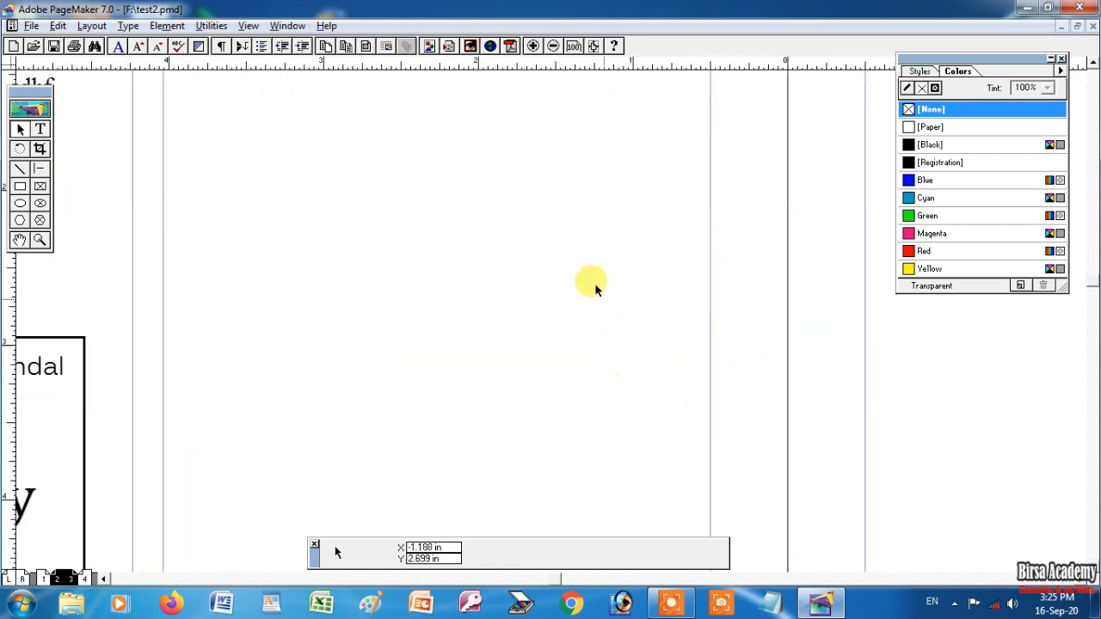
drag(593, 208, 600, 368)
drag(486, 336, 462, 243)
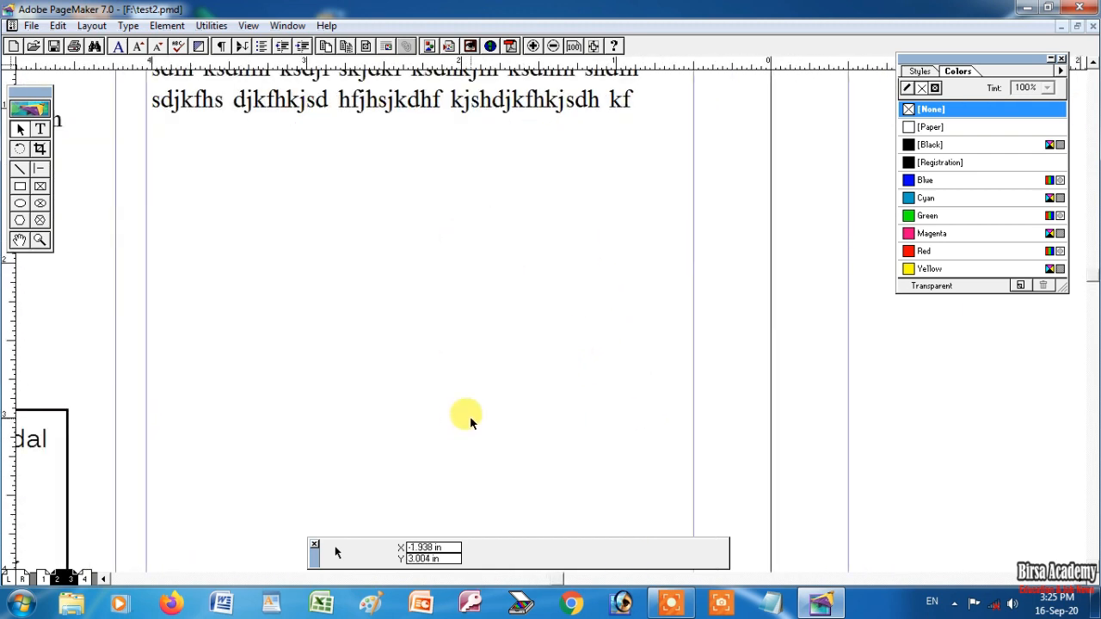
click(83, 579)
drag(490, 289, 408, 327)
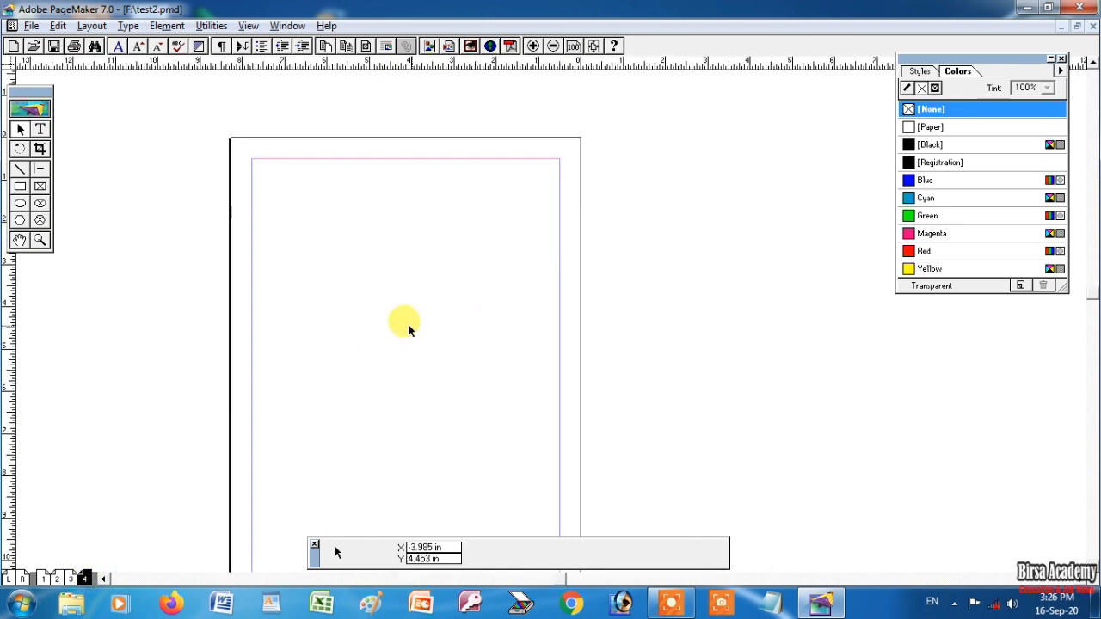
click(19, 186)
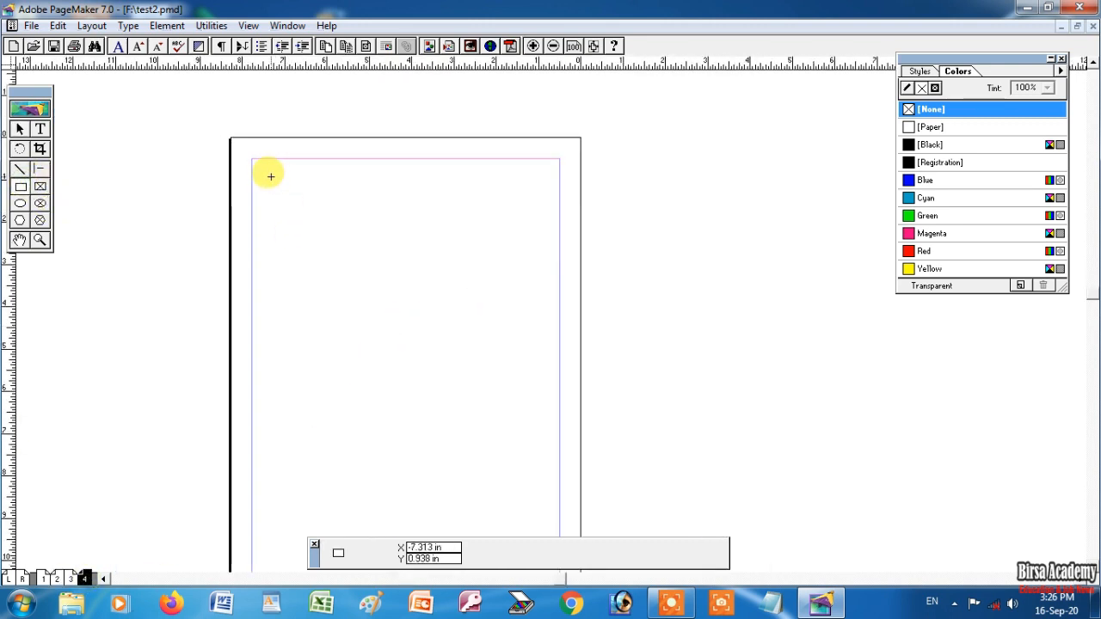
drag(264, 176, 513, 396)
click(20, 128)
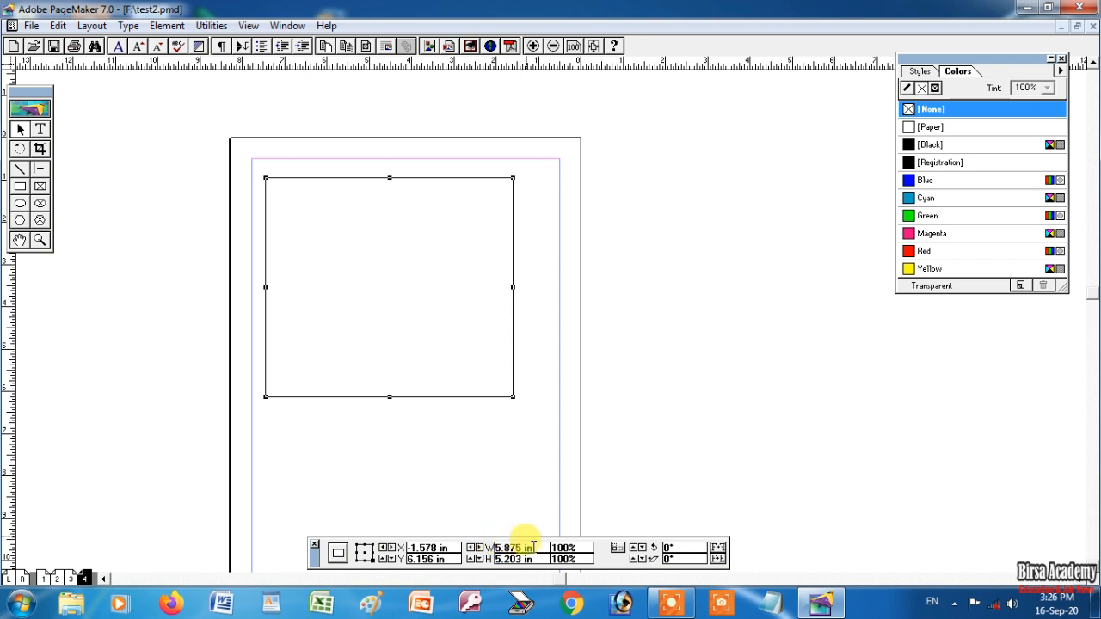
Step: Set the rectangle's width to 7 in and its height to 3.5 in
drag(529, 556, 490, 556)
text(6)
key(Return)
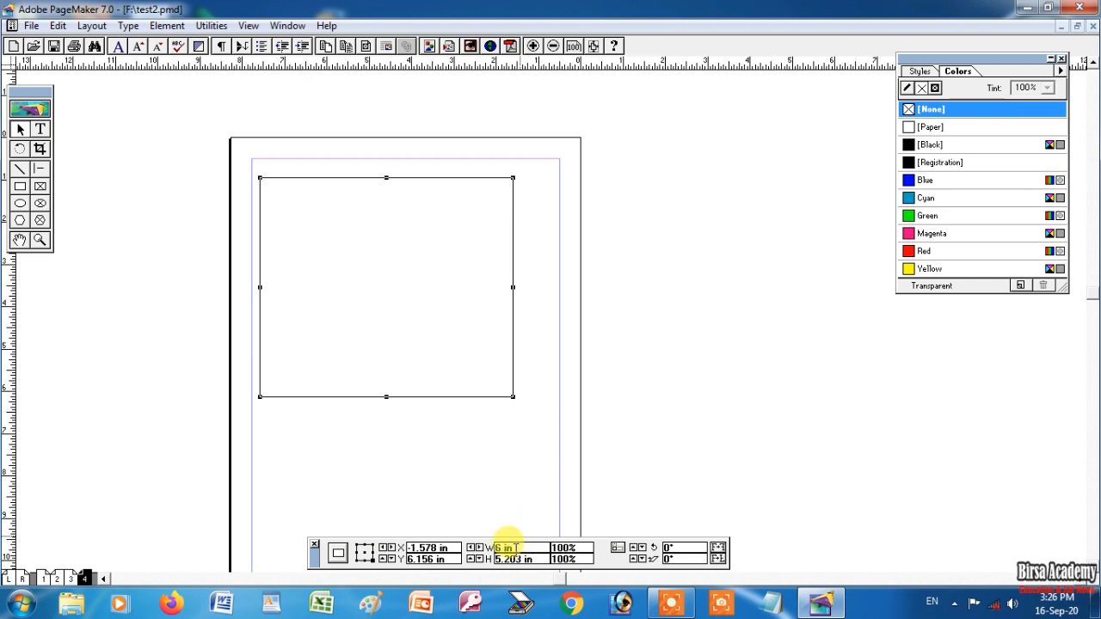
text(7)
key(Return)
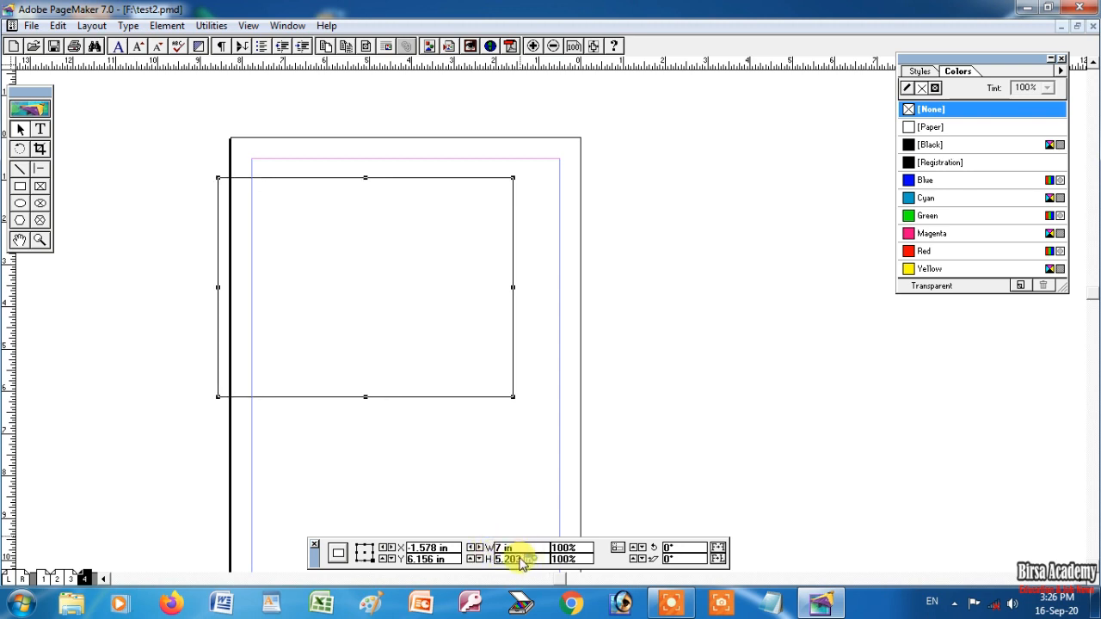
drag(522, 561, 484, 563)
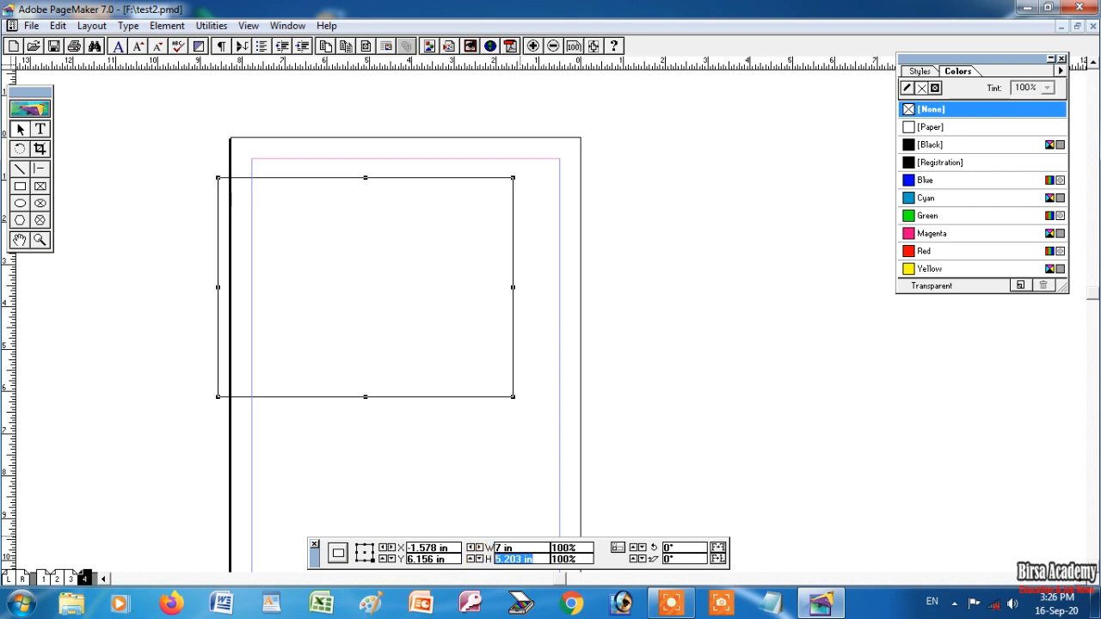
text(3.5)
key(Return)
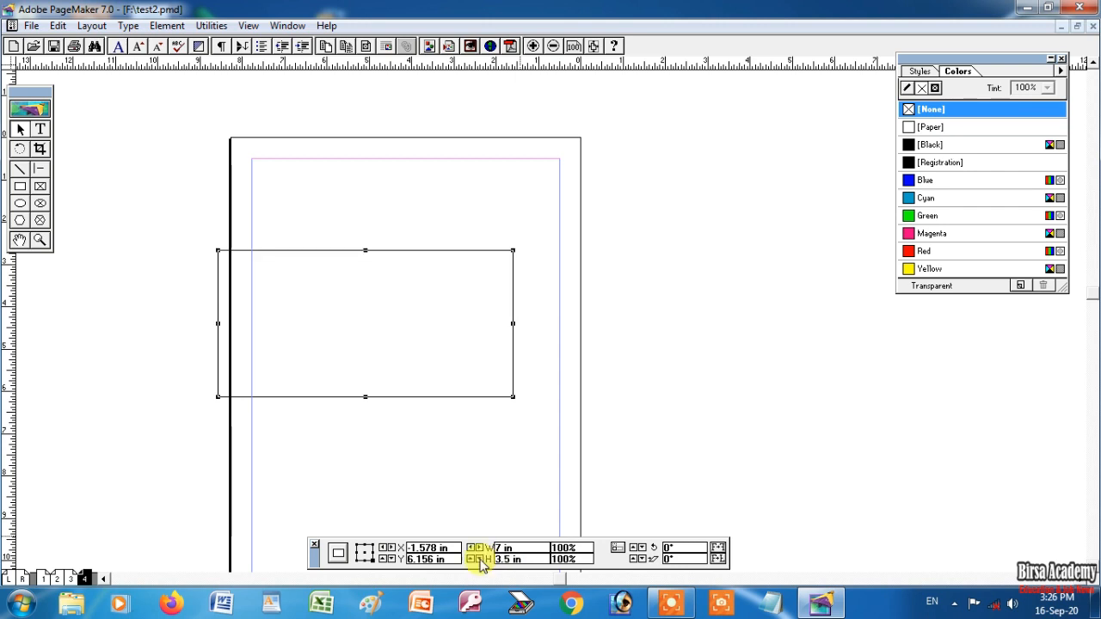
Step: Move the rectangle between the side margins and nudge it up close to the top margin
click(19, 129)
drag(391, 250, 429, 179)
key(Up)
key(Up)
key(Up)
key(Up)
key(Up)
key(Up)
key(Up)
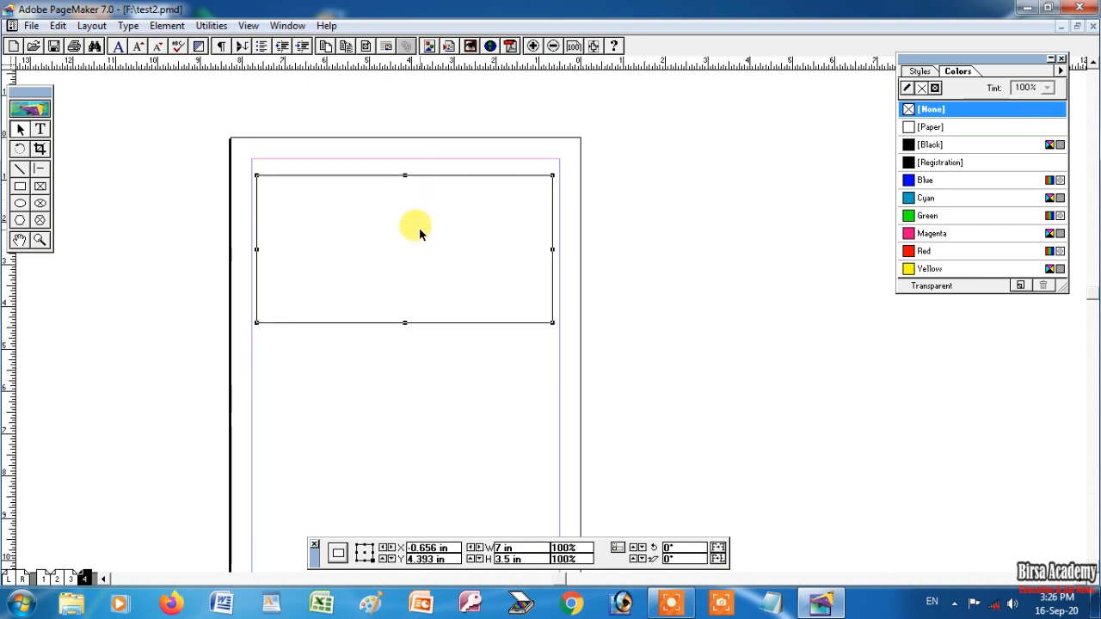
key(Up)
key(Up)
key(Up)
key(Up)
key(Up)
key(Up)
key(Up)
key(Up)
key(Up)
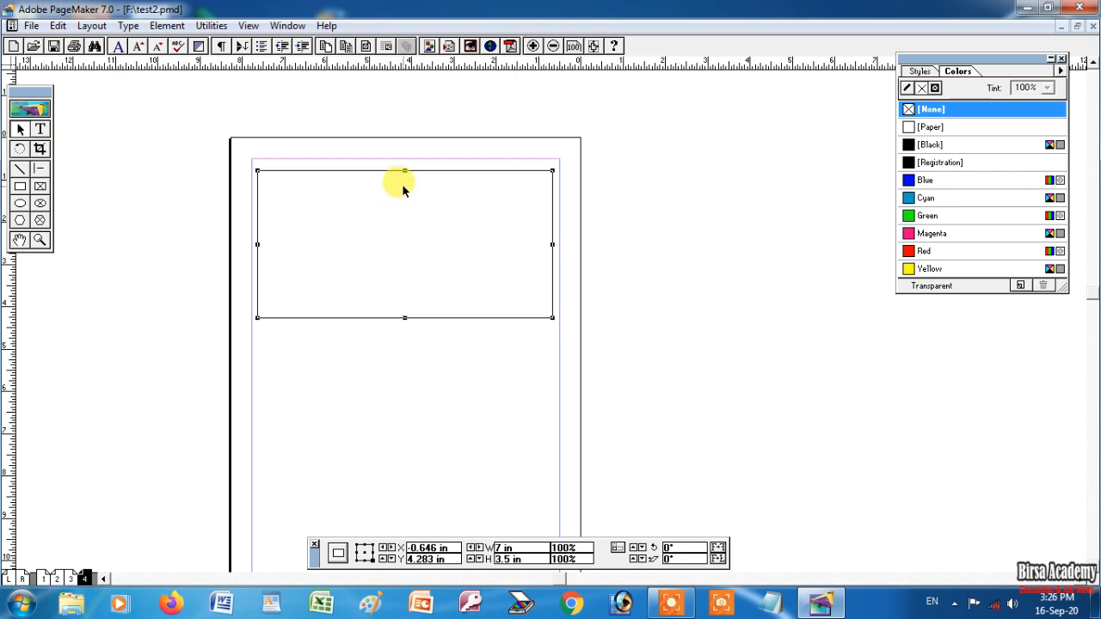
Step: Place ruler guides along all four edges of the rectangle, and remove the rectangle so only the guides remain
drag(433, 63, 421, 319)
drag(10, 258, 552, 277)
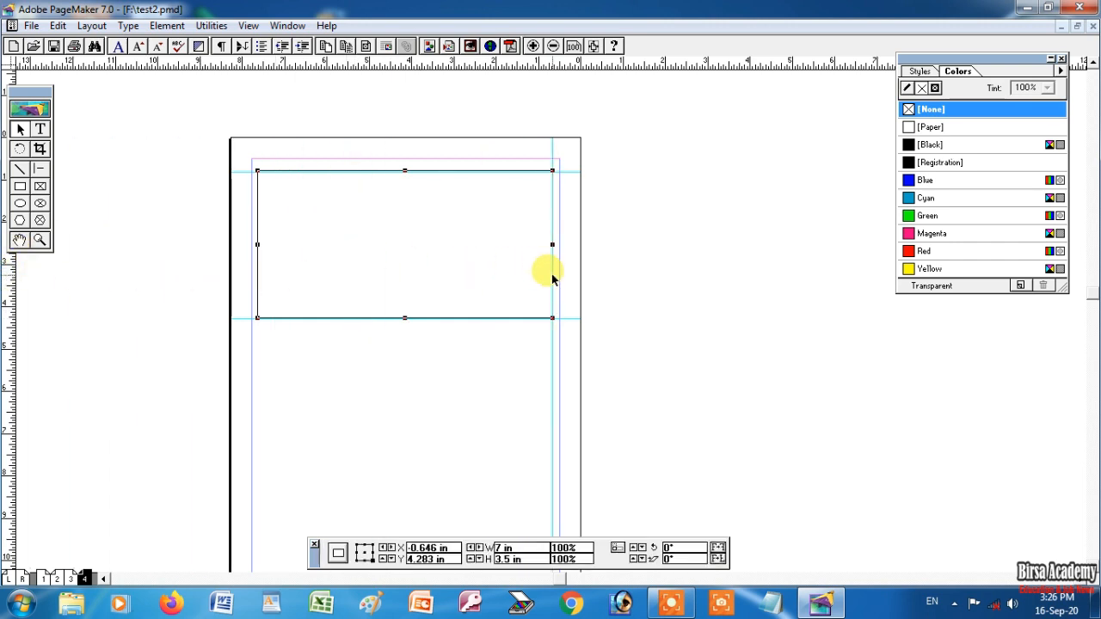
drag(8, 295, 257, 297)
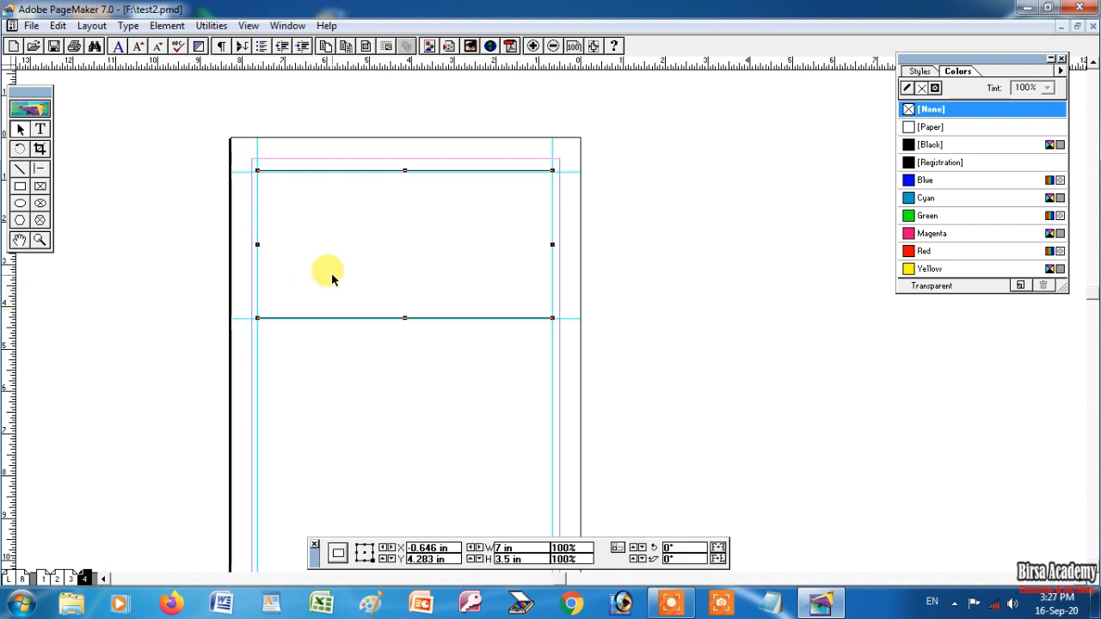
click(332, 276)
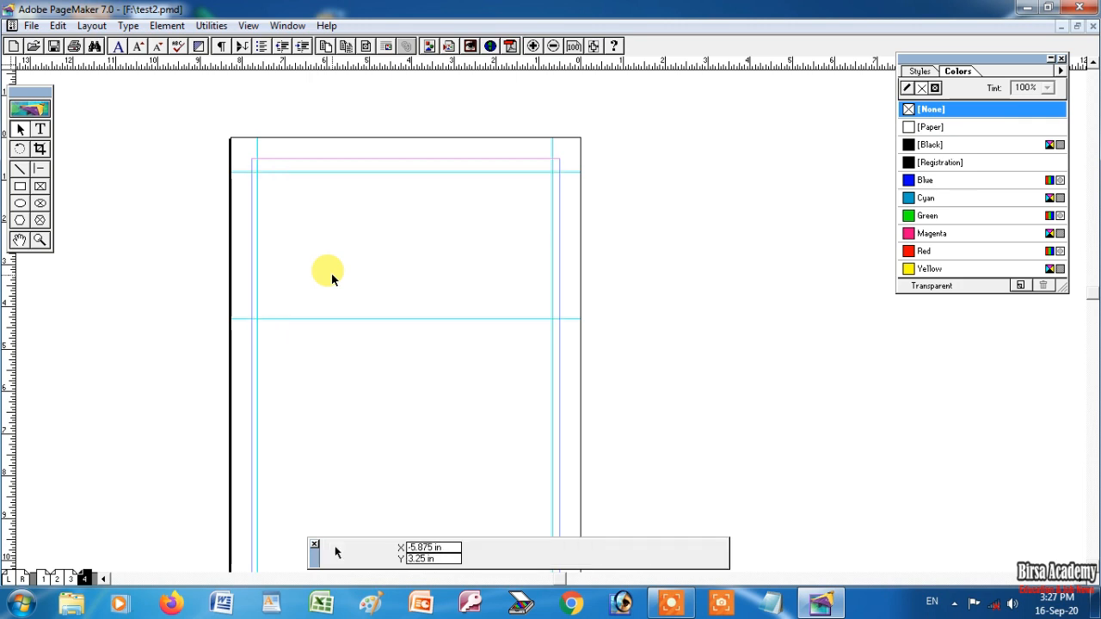
Step: Add a text block reading "Wedding Card Space" across the full width of the guide frame, just under its upper edge
right_click(330, 259)
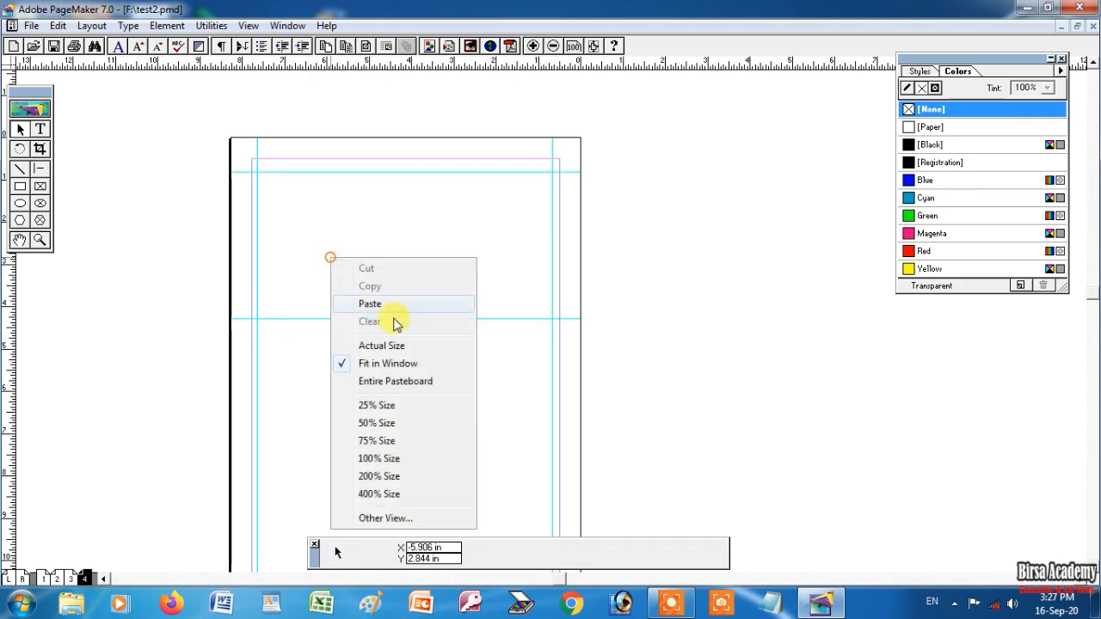
click(399, 472)
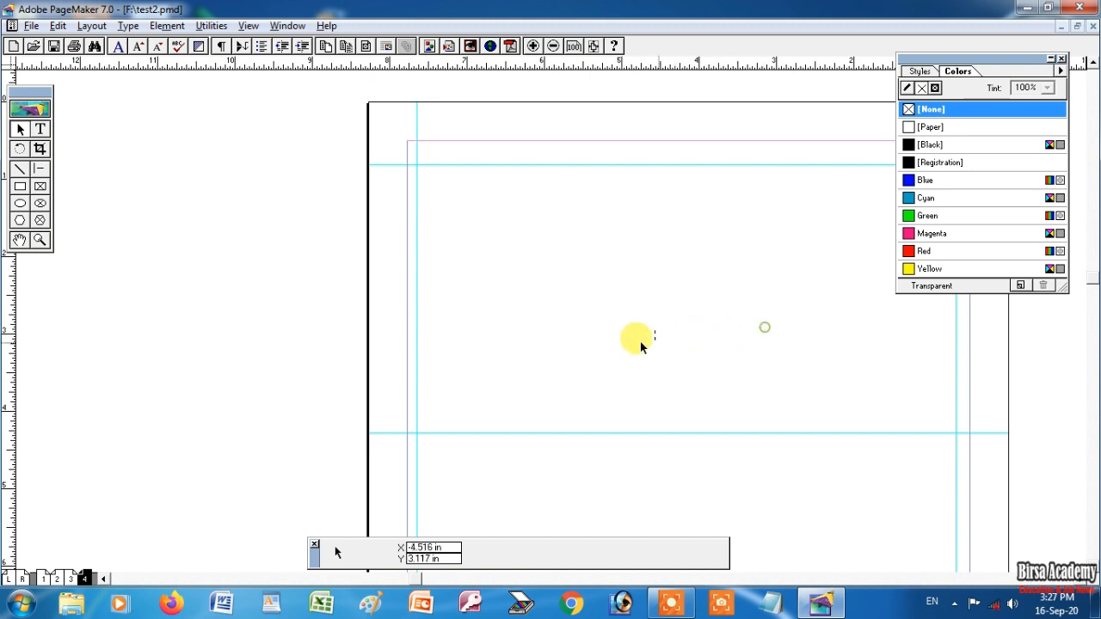
drag(685, 341, 434, 332)
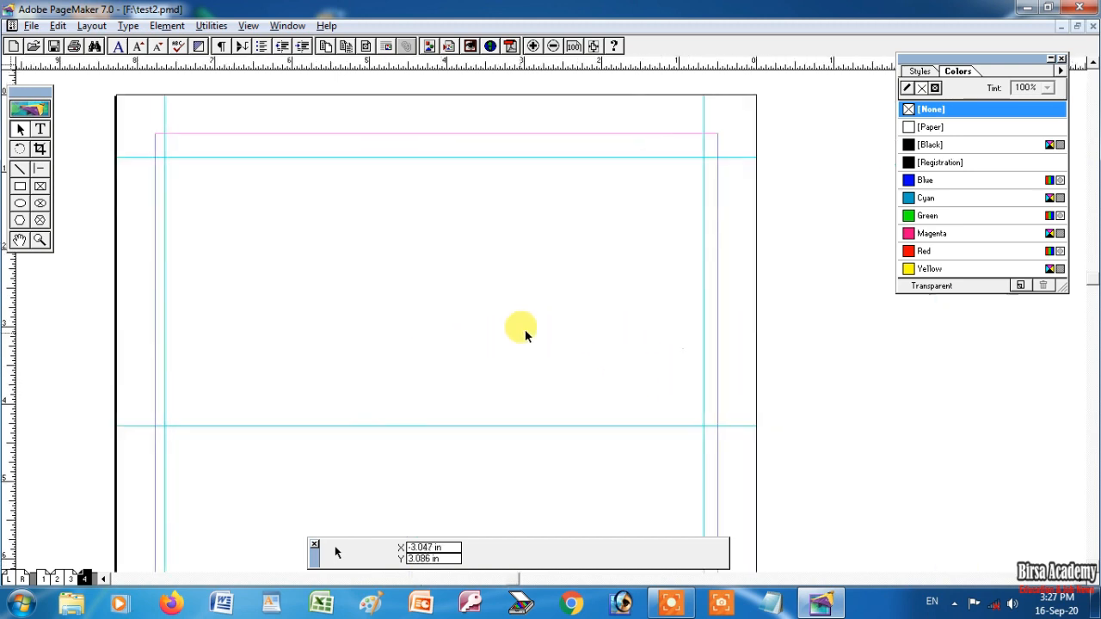
drag(531, 324, 547, 337)
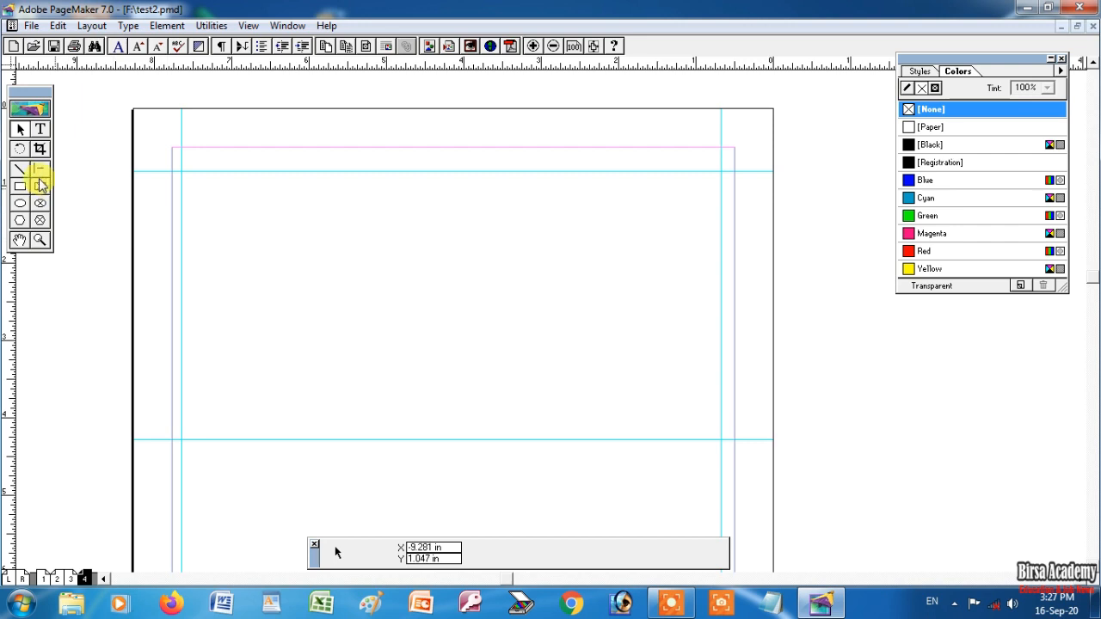
click(40, 131)
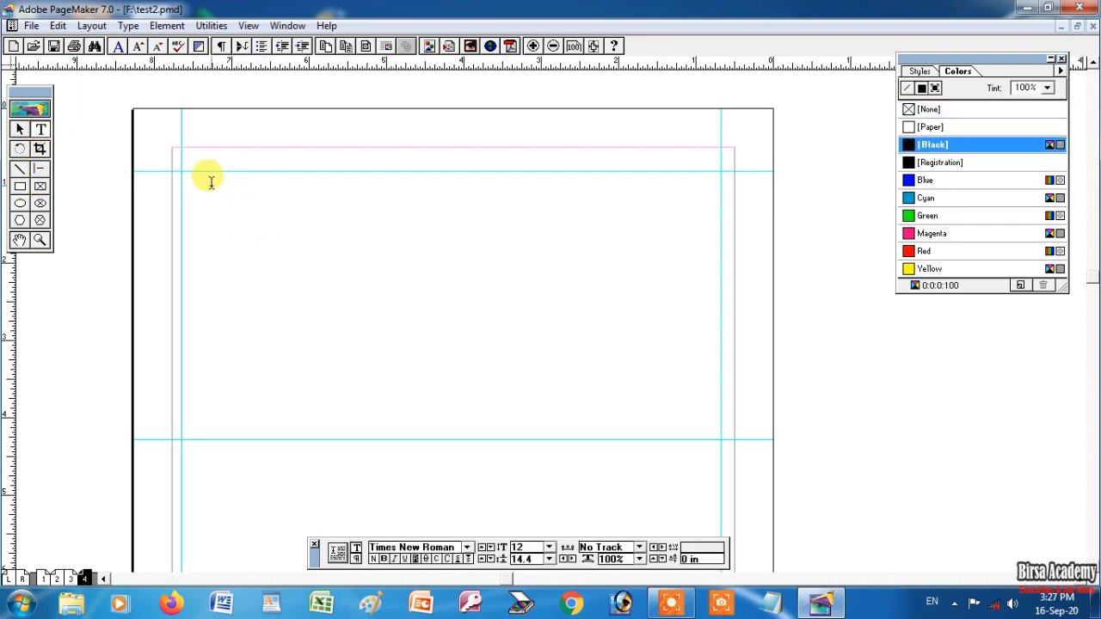
drag(184, 179, 723, 244)
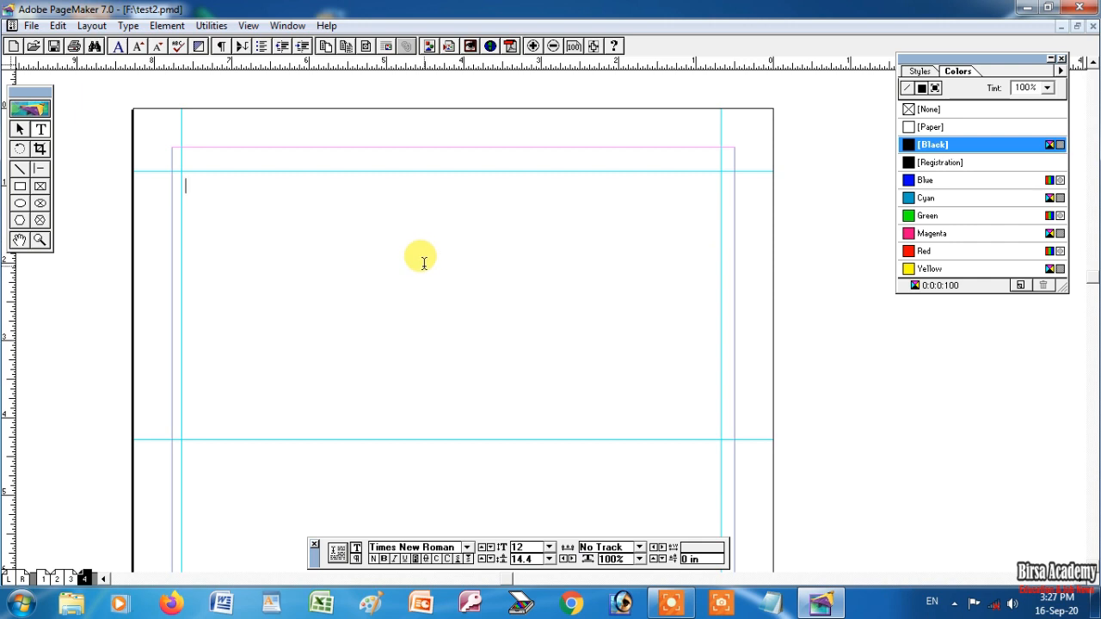
text(Wedding)
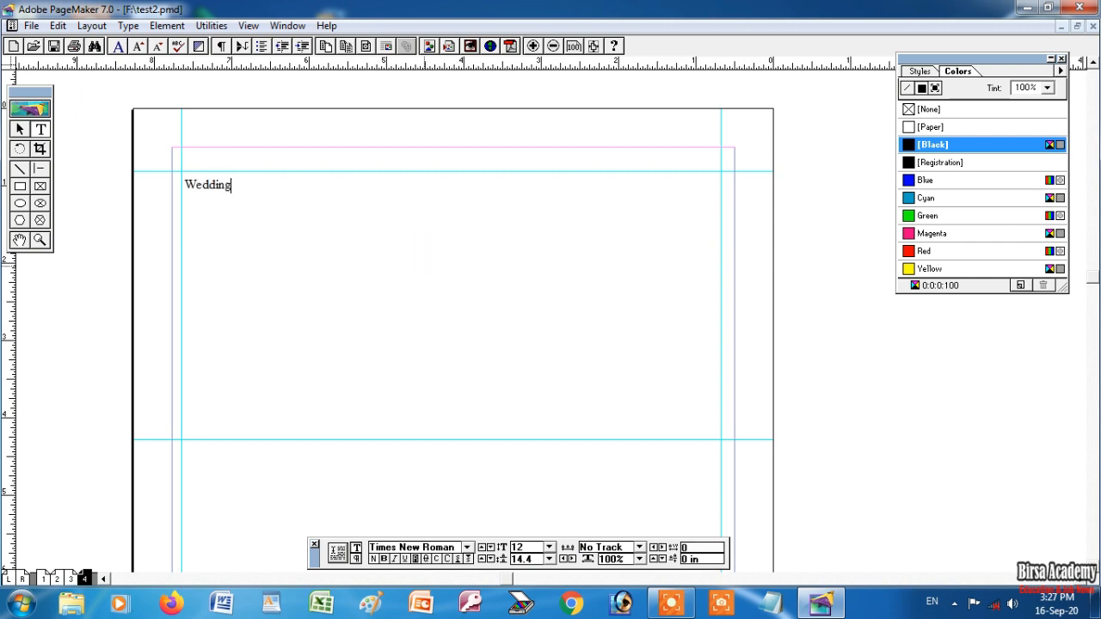
text( Card Space)
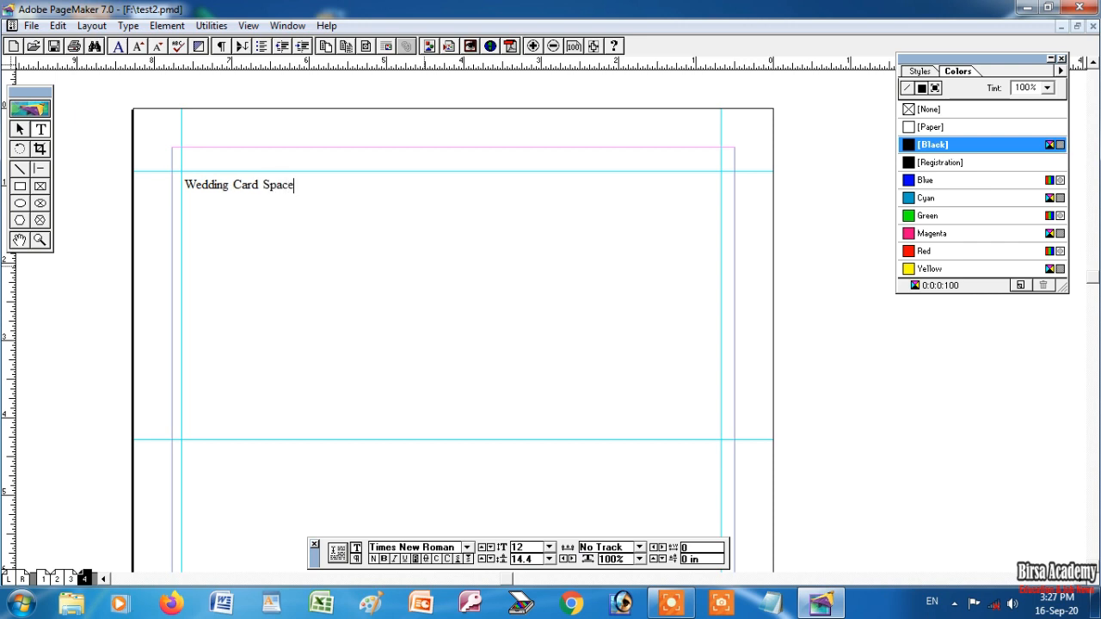
Step: Narrow the "Wedding Card Space" text block to about 1.66 in and move it to the upper middle of the guide frame
click(20, 129)
click(247, 186)
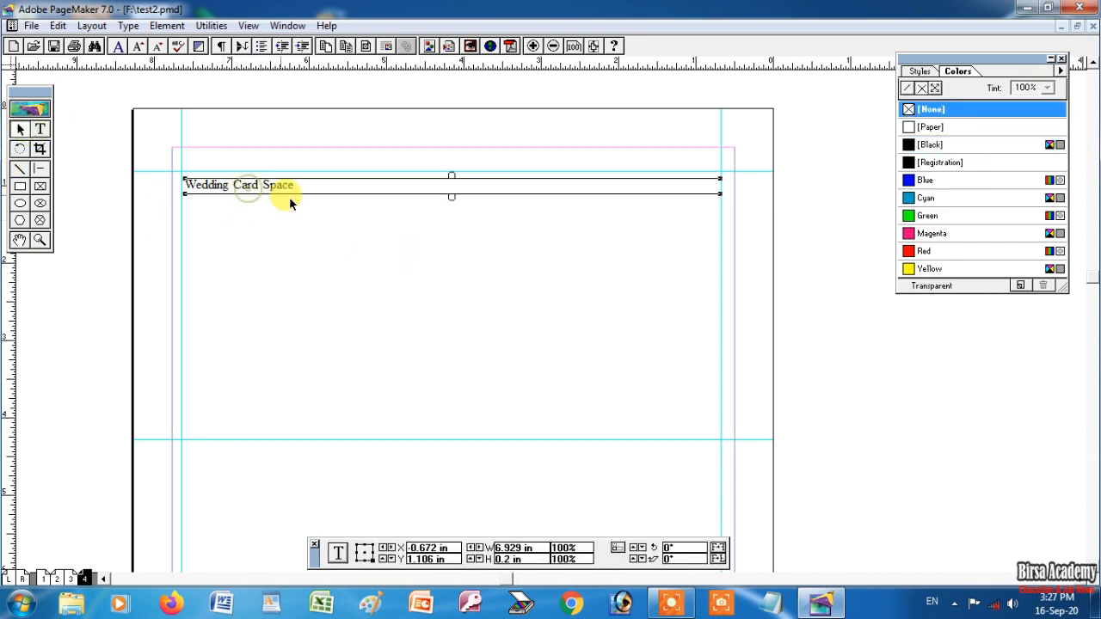
drag(721, 195, 466, 194)
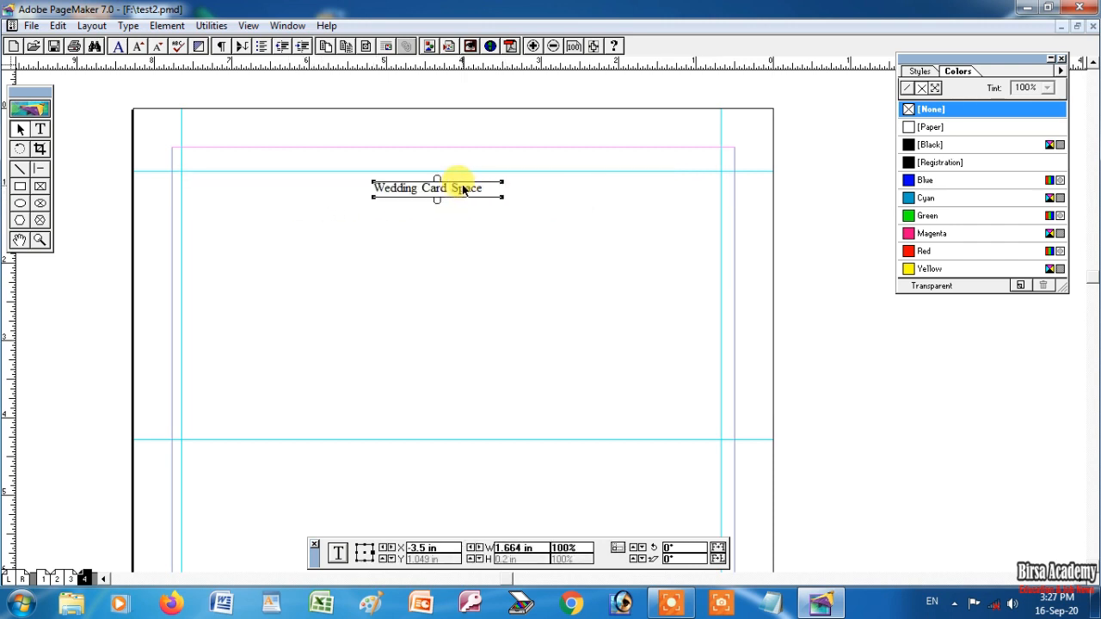
Step: Paste copies of "Wedding Card Space" in two rows of three, plus one more below the first column
key(ctrl+v)
drag(469, 194, 268, 356)
key(ctrl+v)
key(ctrl+v)
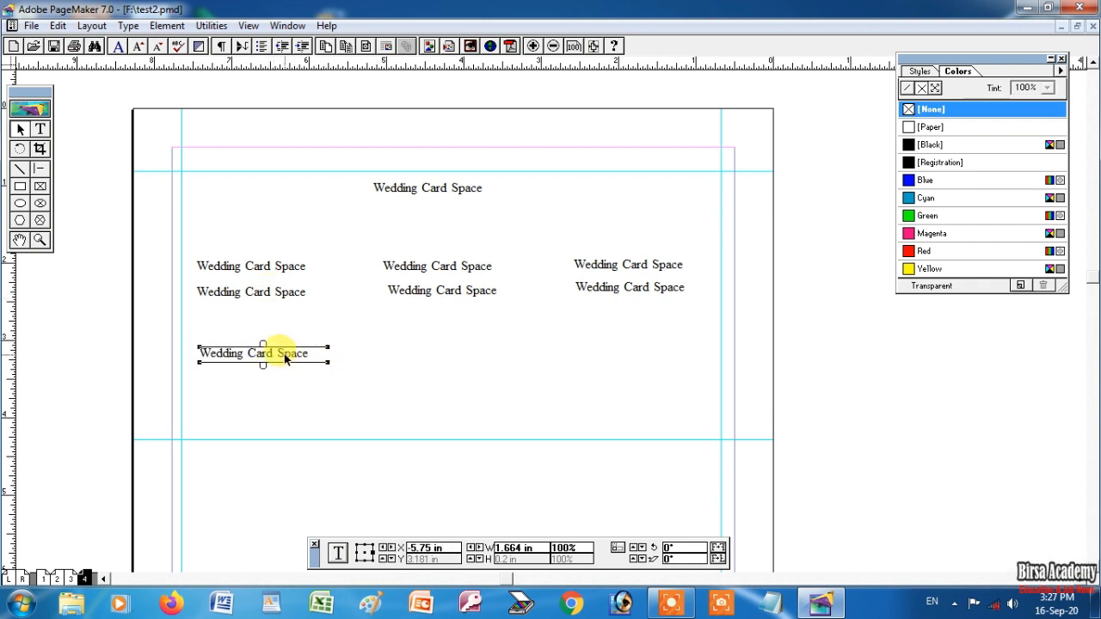
Step: Add further "Wedding Card Space" lines to the lowest text block
click(39, 129)
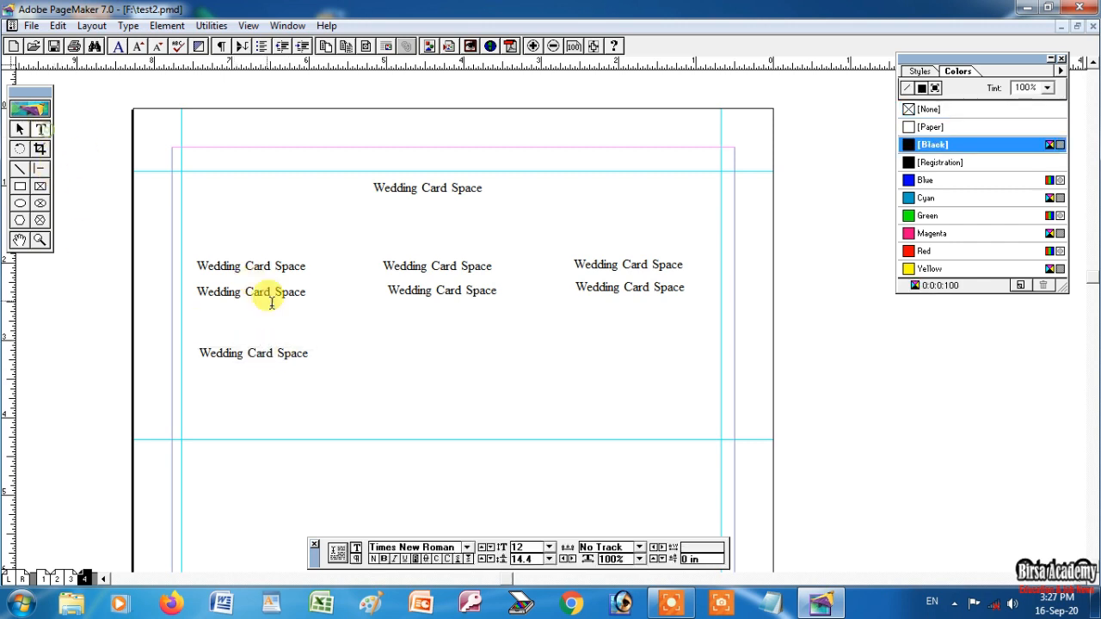
click(310, 353)
key(Return)
text(Wedding Card Space)
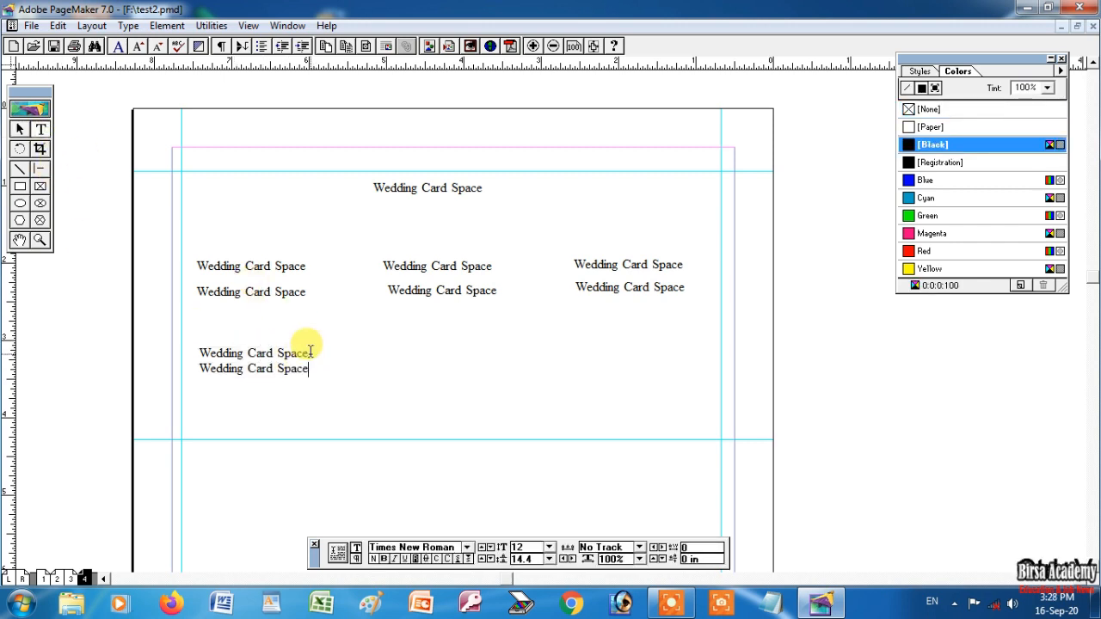
key(ctrl+v)
key(ctrl+v)
text(Wedding Card Space)
key(ctrl+v)
Step: Delete the lowest "Wedding Card Space" text block, below the two rows of copies
click(20, 129)
click(234, 379)
key(Delete)
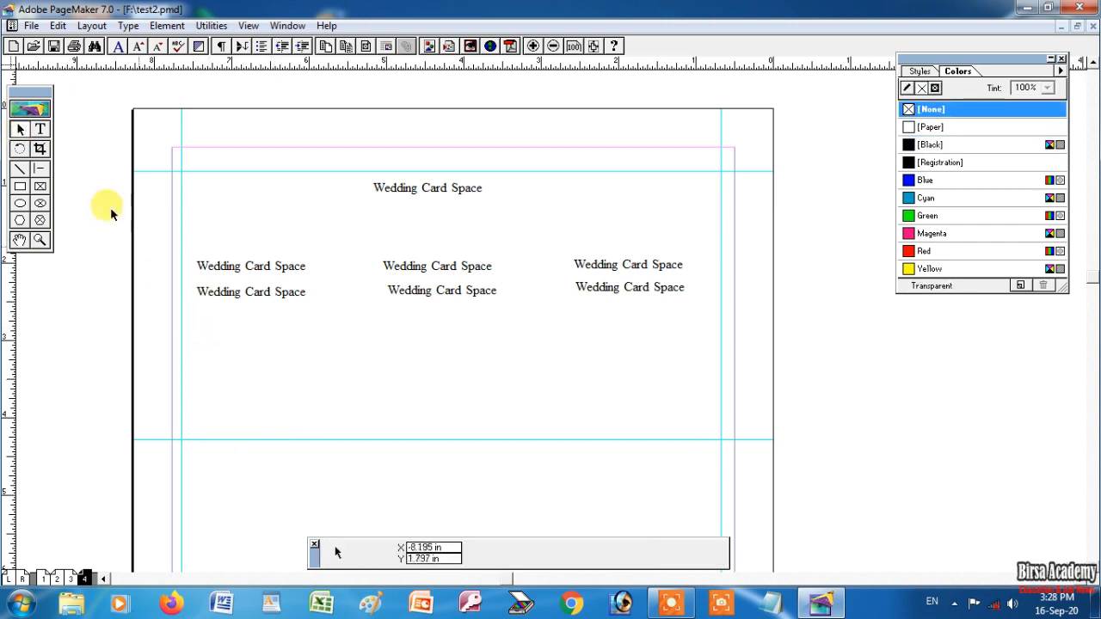
Step: Add a text block below the first column with the Hindi text "विवाह कार्यक्रम" in the Kruti Dev 010 font
click(39, 129)
drag(200, 331, 418, 395)
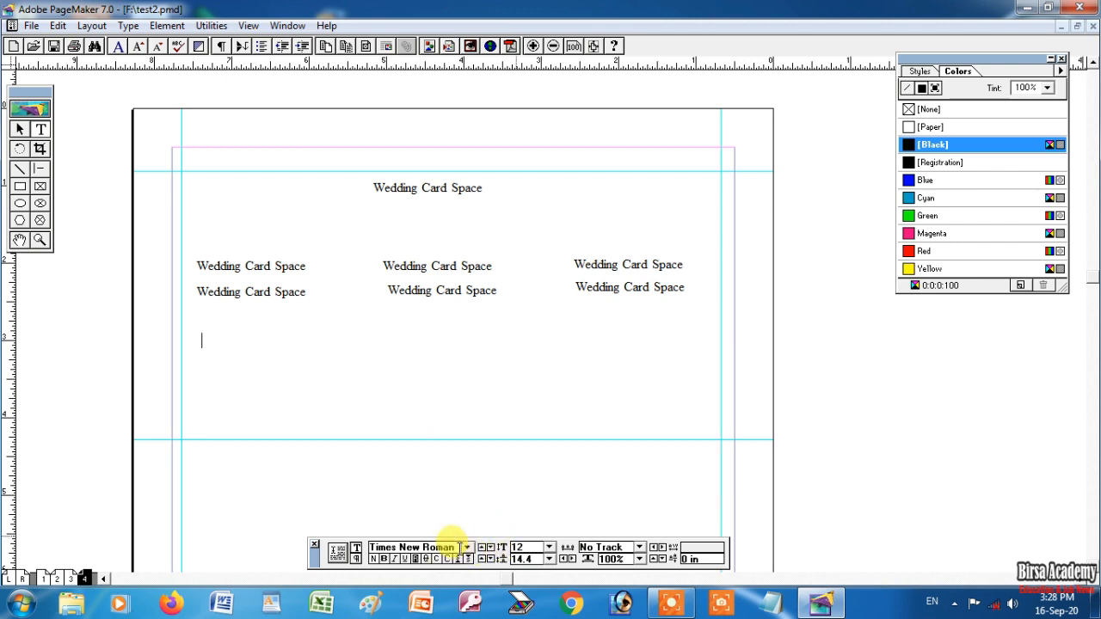
click(449, 548)
text(Kruti Dev 010)
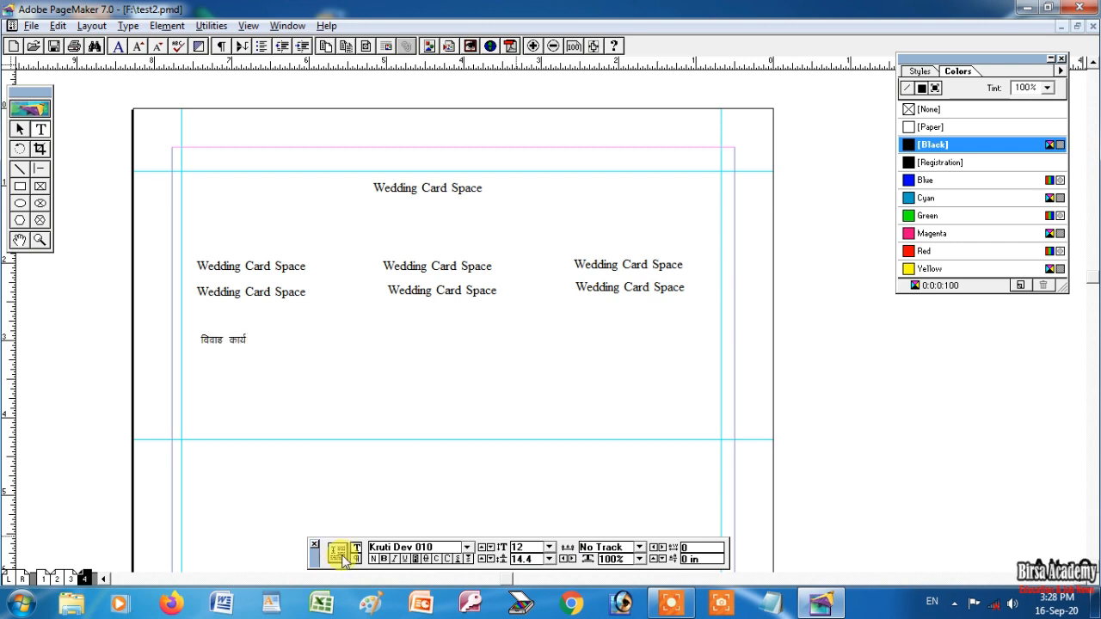
text(क्रम)
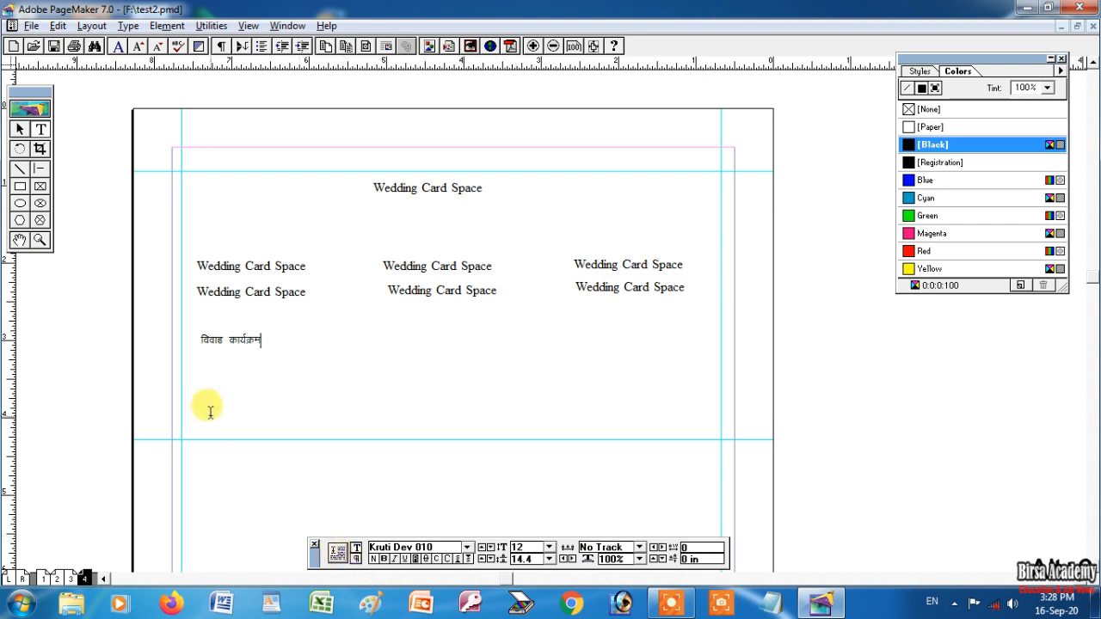
Step: Enlarge the "विवाह कार्यक्रम" text to 25 pt
drag(200, 338, 278, 337)
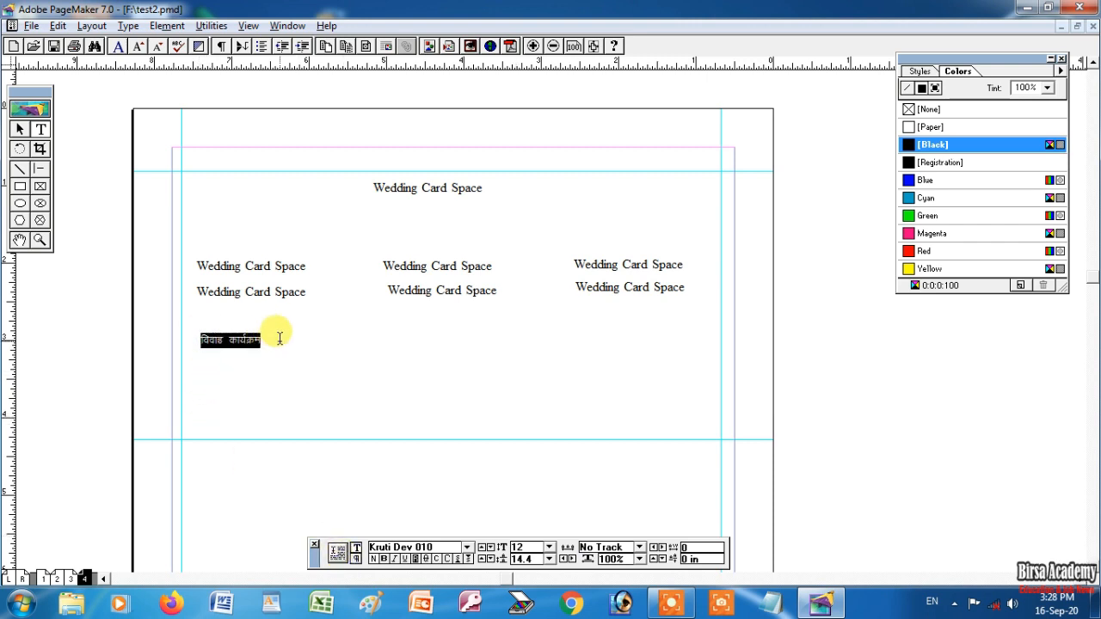
key(ctrl+shift+period)
key(ctrl+shift+period)
key(ctrl+shift+period)
key(ctrl+shift+period)
key(ctrl+shift+period)
key(ctrl+shift+period)
key(ctrl+shift+period)
key(ctrl+shift+period)
key(ctrl+shift+period)
key(ctrl+shift+period)
key(ctrl+shift+period)
key(ctrl+shift+period)
key(ctrl+shift+period)
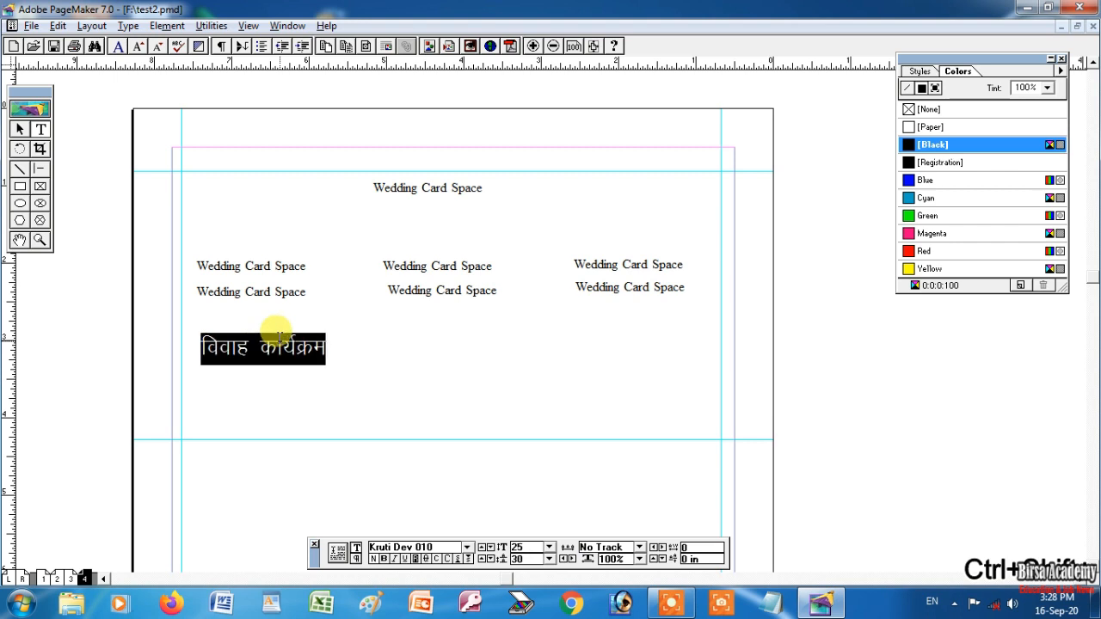
Step: Make the "विवाह कार्यक्रम" text bold and place its narrowed text block beneath the middle column
click(383, 560)
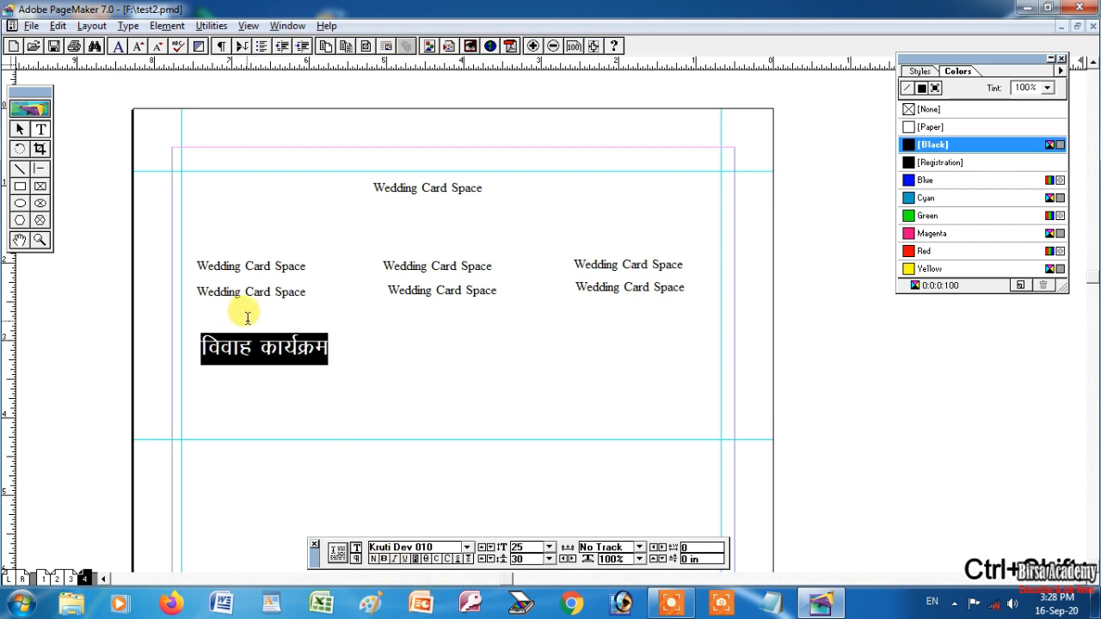
click(20, 129)
click(284, 347)
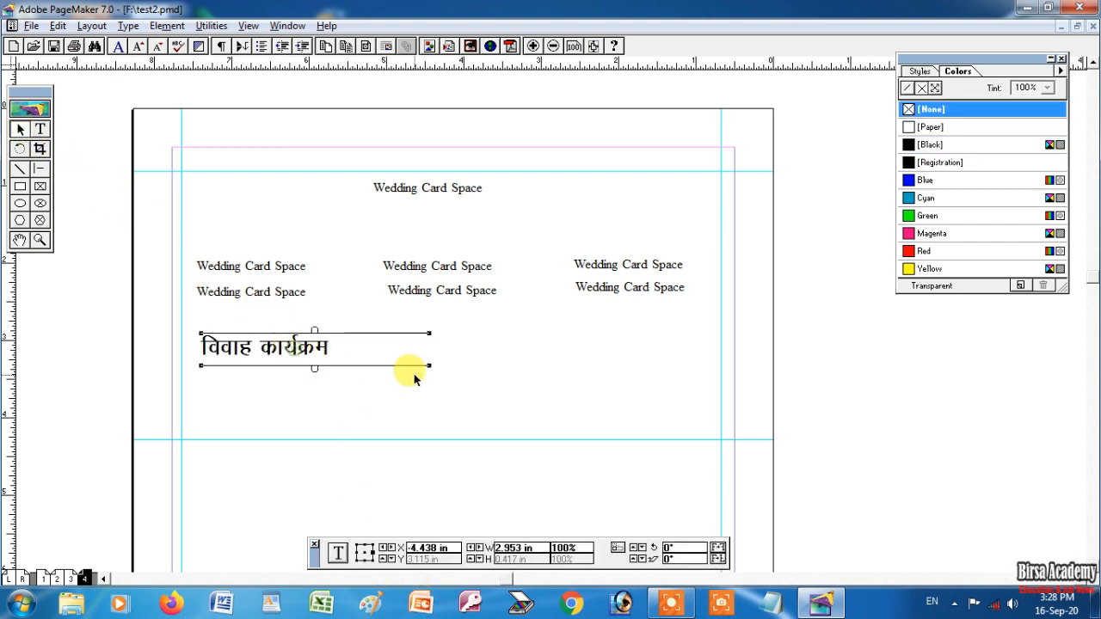
drag(427, 366, 470, 337)
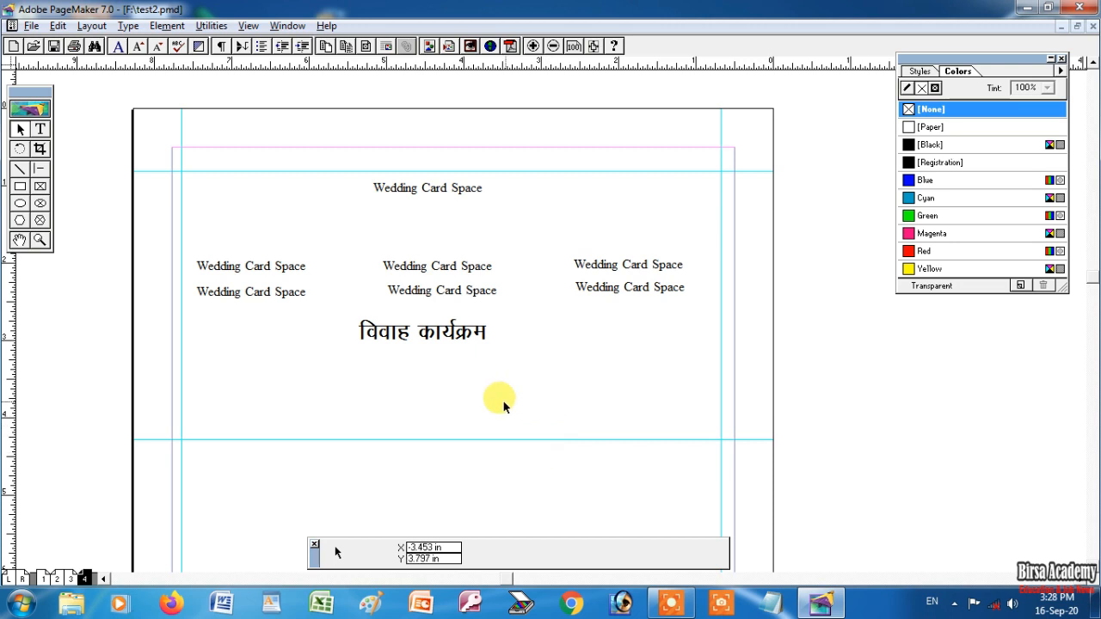
Step: Group all the "Wedding Card Space" blocks and the "विवाह कार्यक्रम" heading into one object
drag(110, 114, 749, 447)
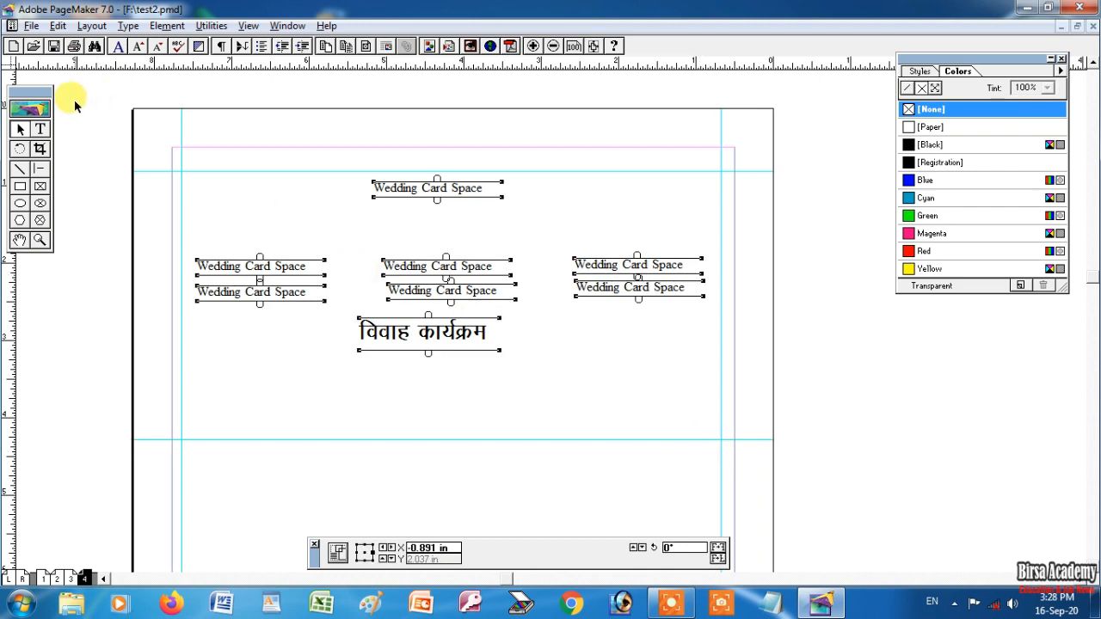
click(167, 25)
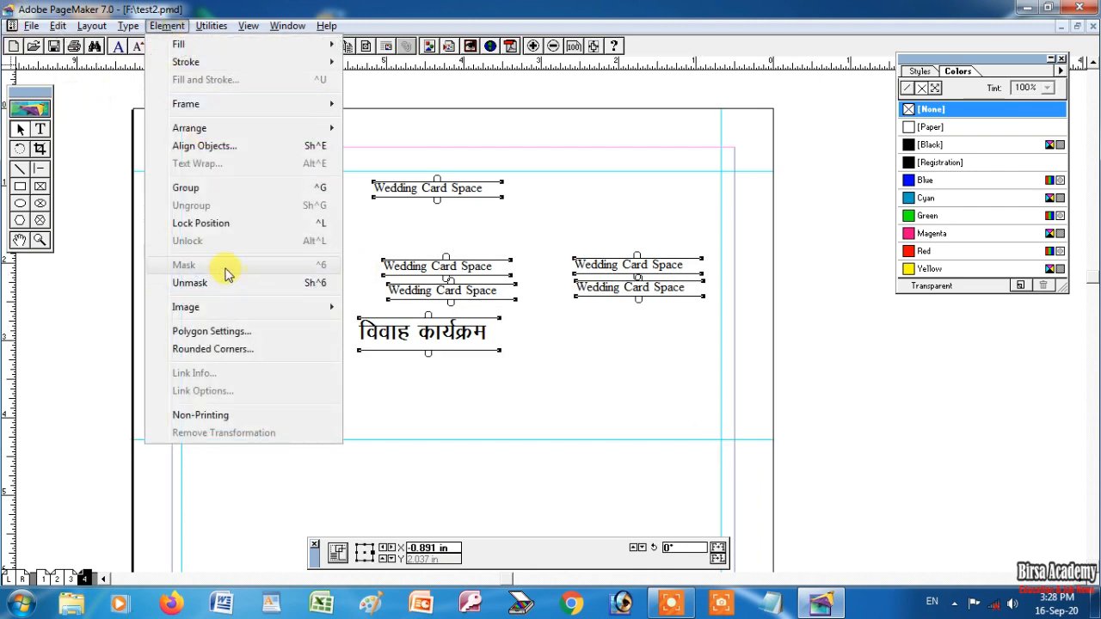
click(194, 189)
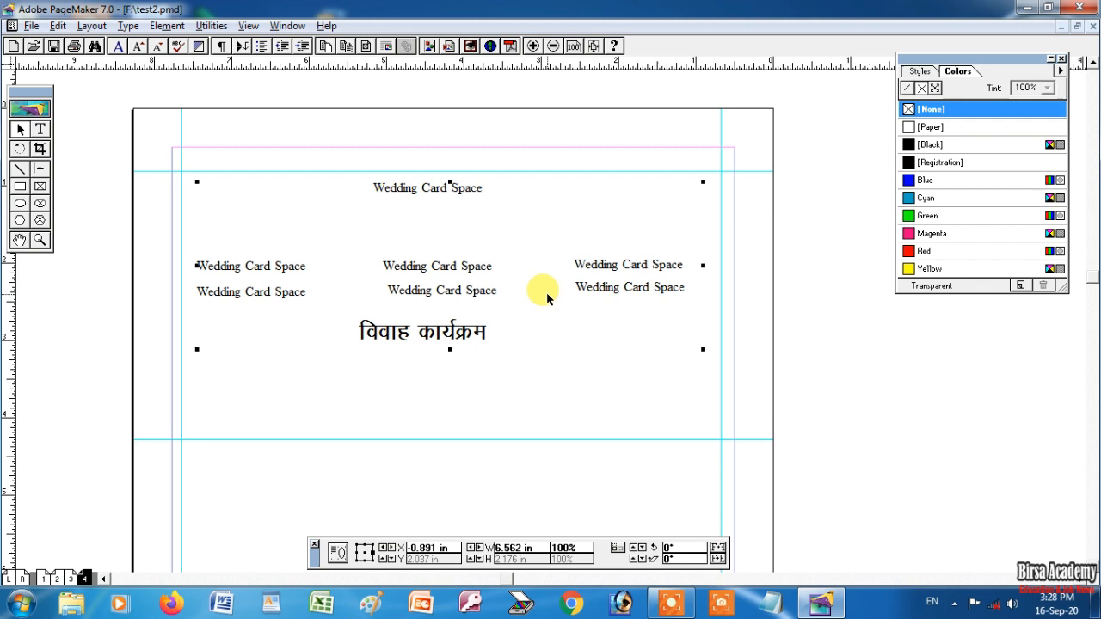
Step: Move the grouped card text down below the lower horizontal guide, leaving the guided card area empty
drag(555, 418, 504, 293)
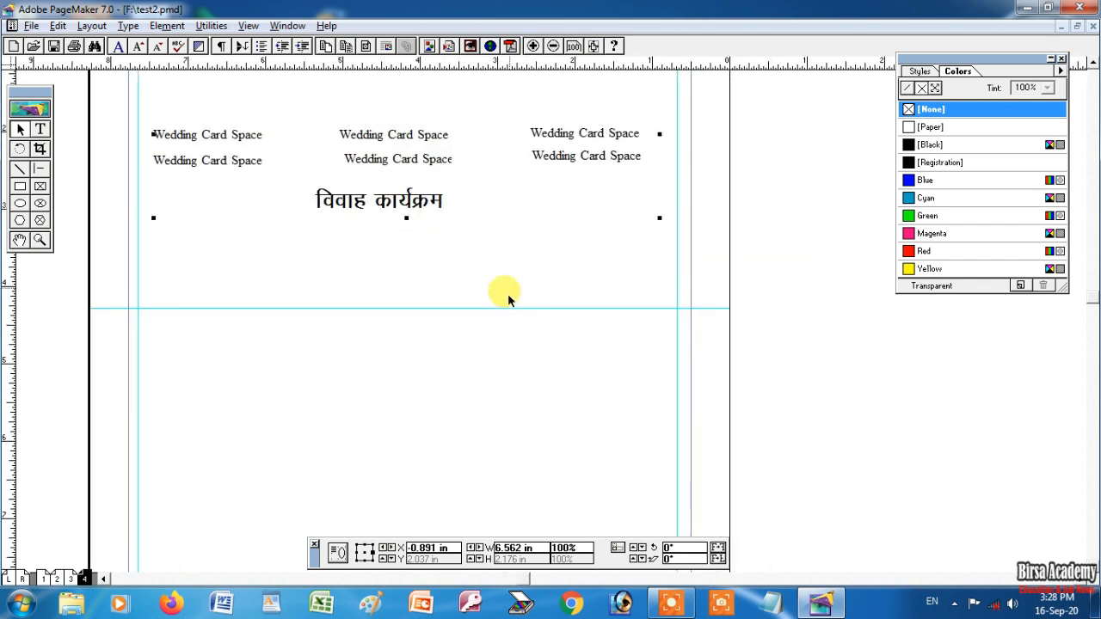
drag(458, 97, 460, 433)
drag(414, 187, 437, 306)
click(336, 218)
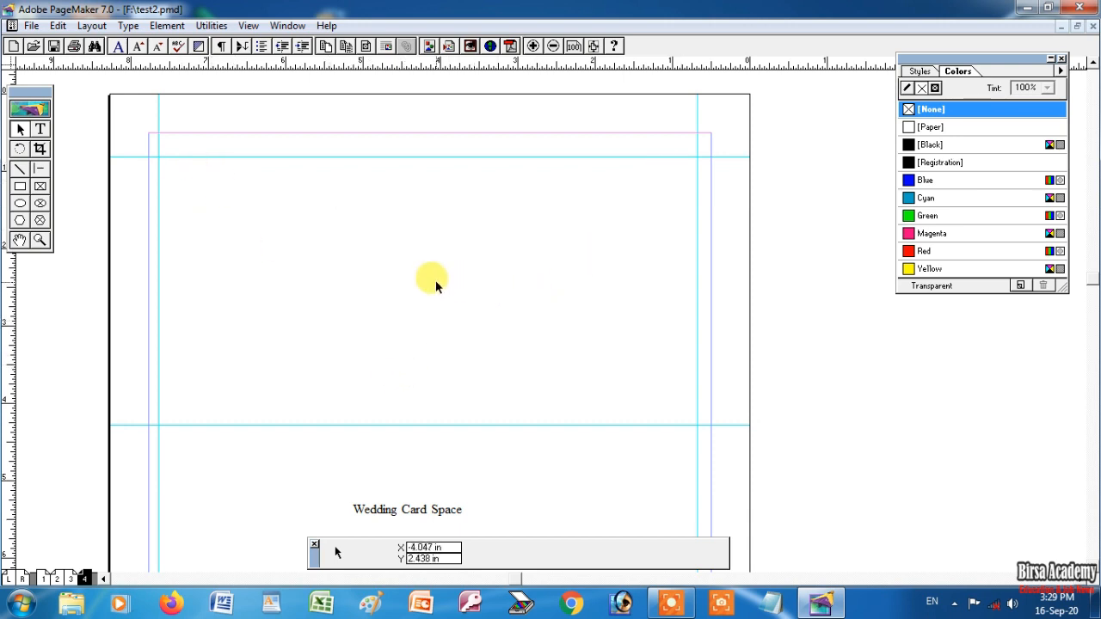
Step: Close the test2.pmd publication without saving the changes
click(40, 130)
click(21, 129)
click(31, 25)
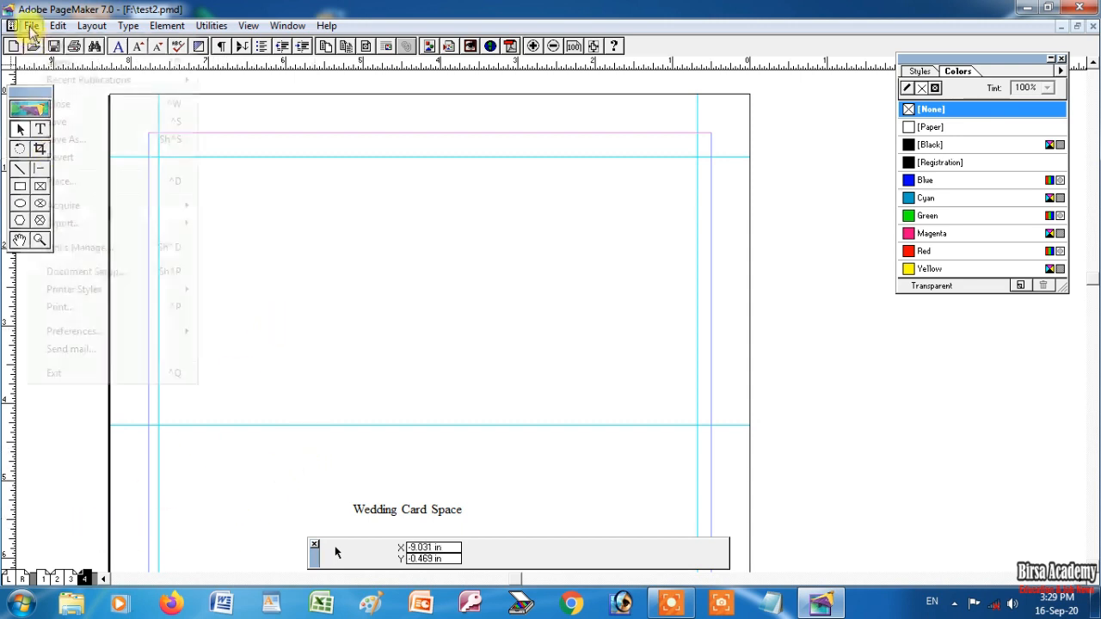
click(74, 105)
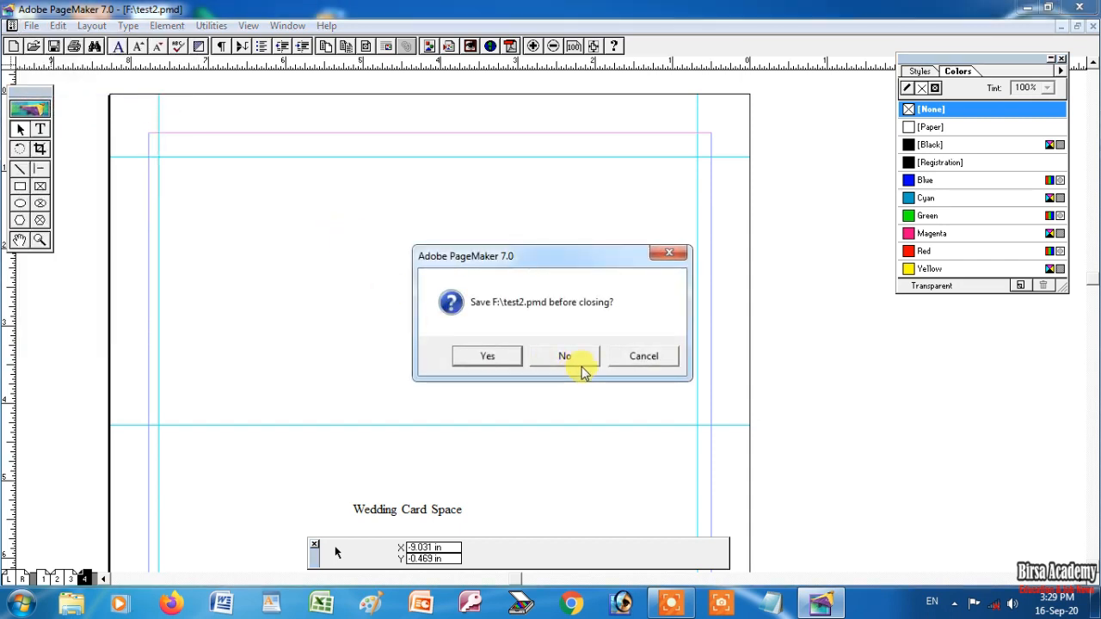
click(574, 355)
Step: Create a new one-page Letter publication, 8.5 x 11 inches, with facing pages, and maximize its document window
click(12, 25)
click(34, 42)
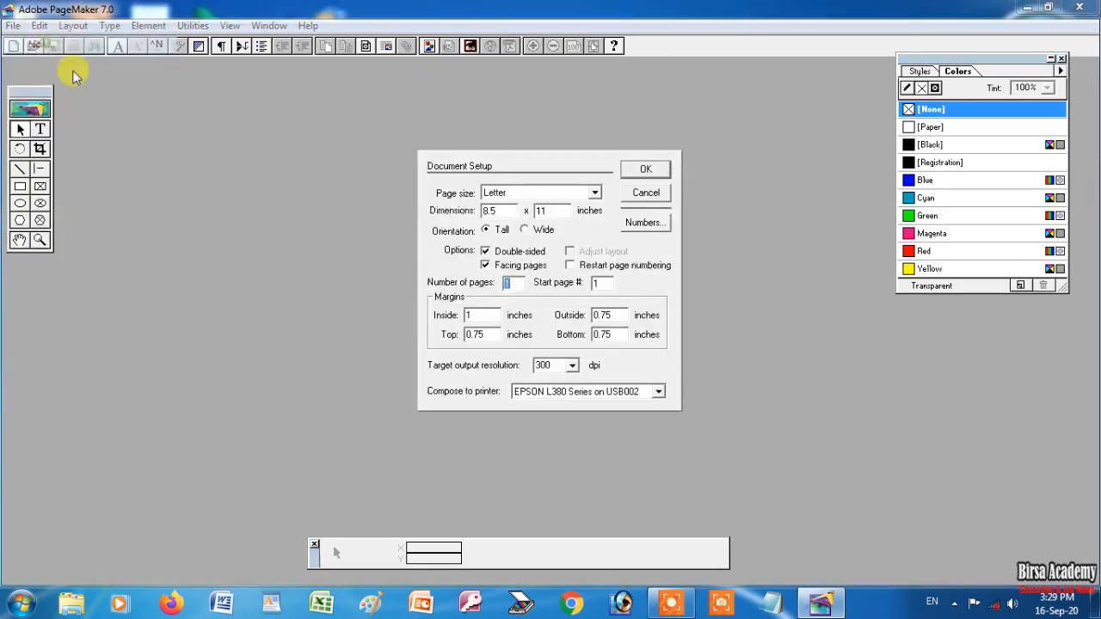
click(645, 169)
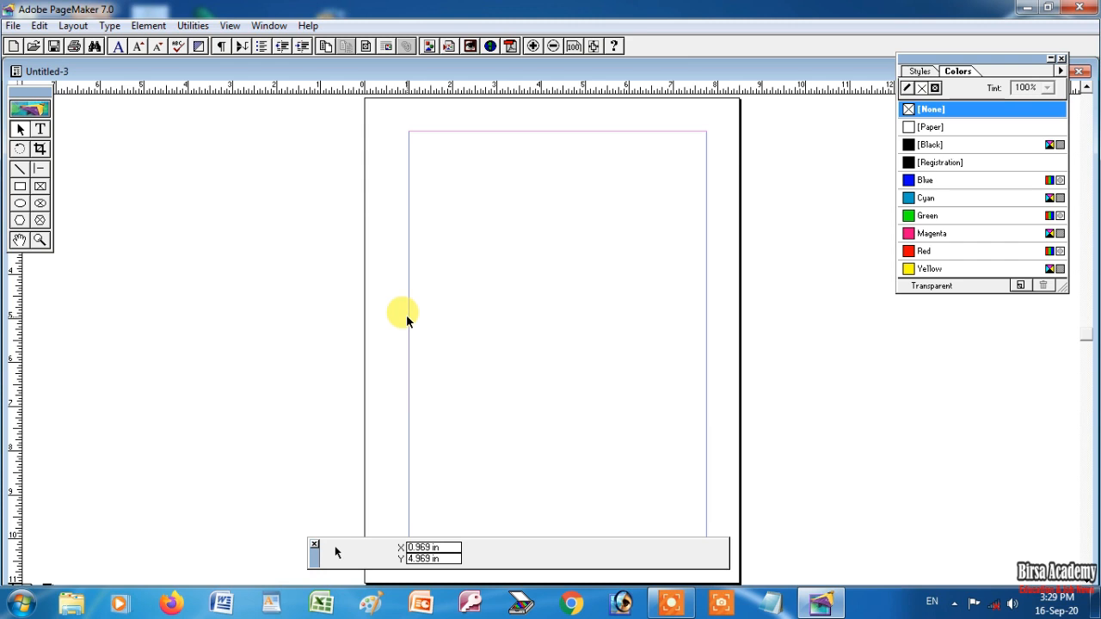
double_click(555, 70)
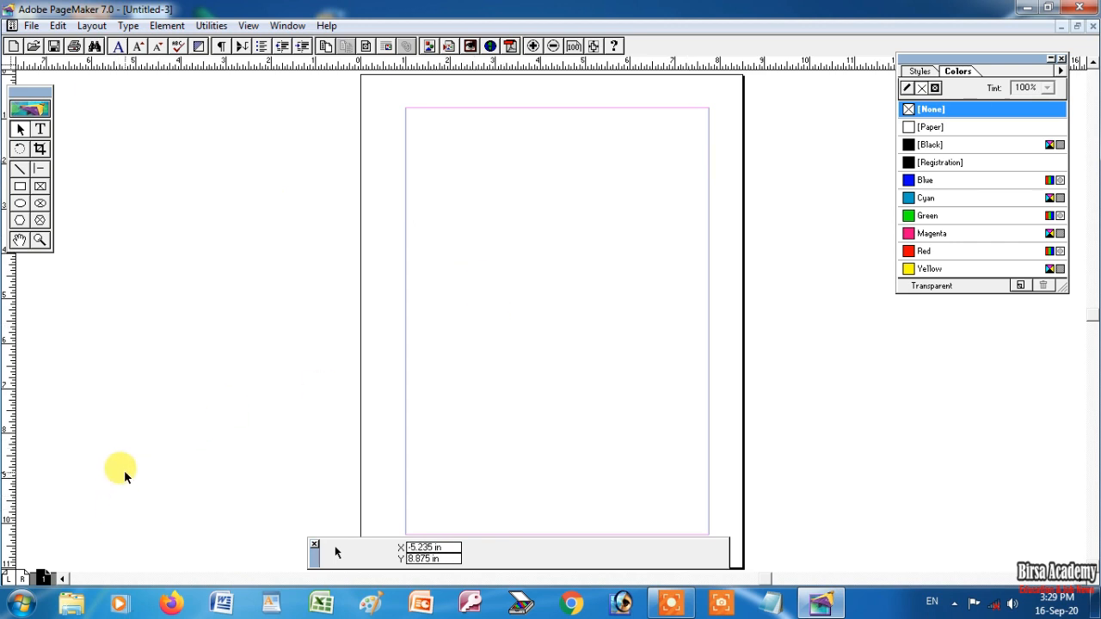
Step: On the left master page, add a header text block reading "Book Title: Pagemaker" just inside the top margin
click(12, 578)
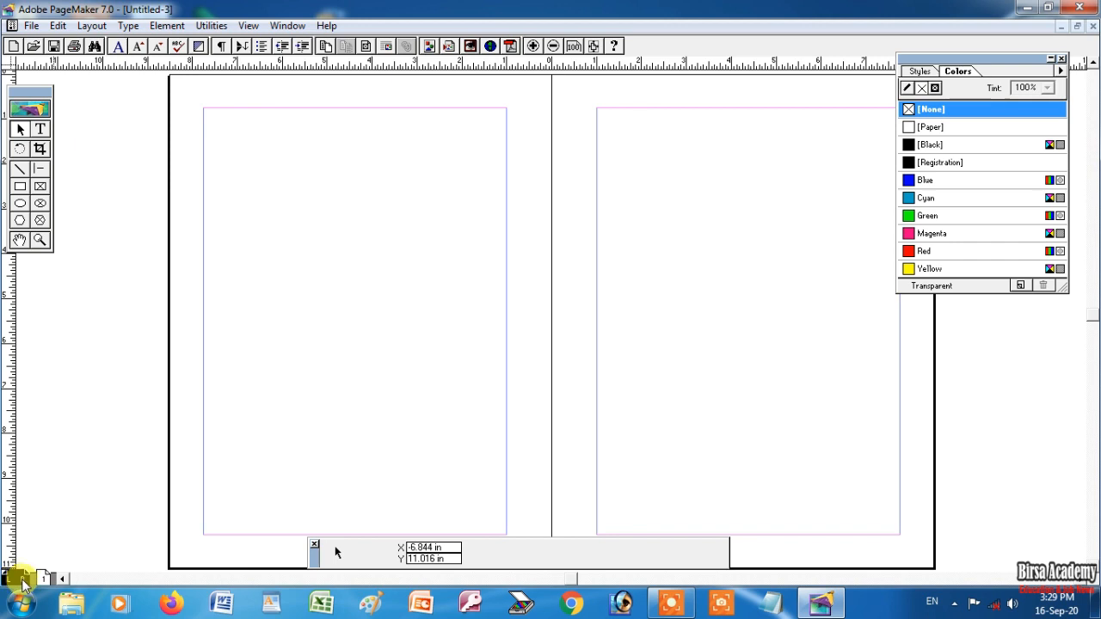
right_click(304, 214)
click(349, 413)
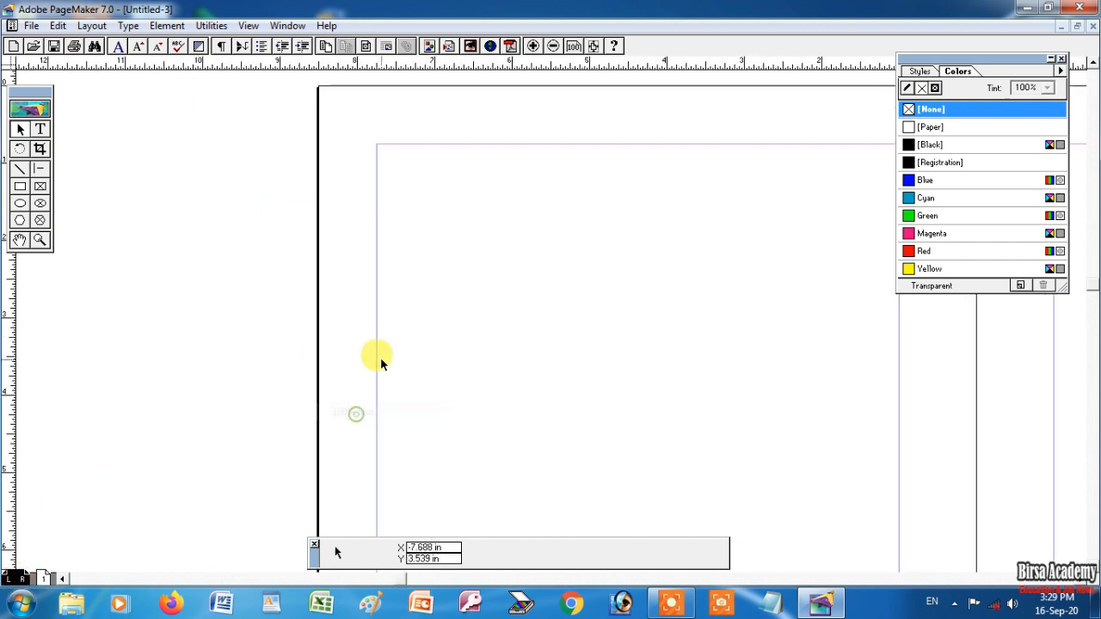
drag(652, 255, 436, 295)
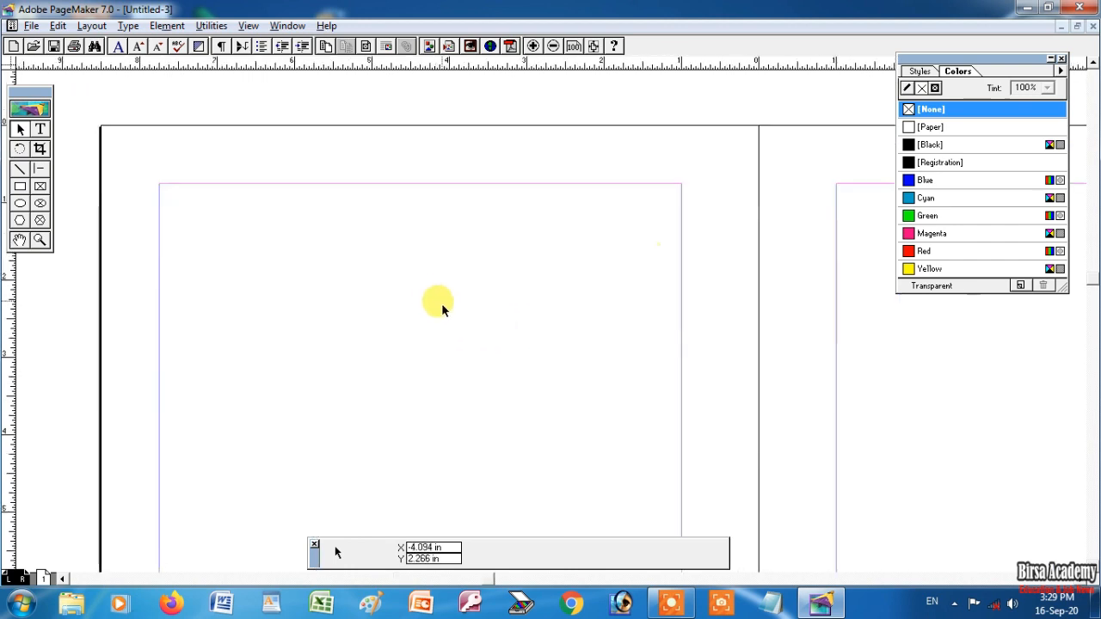
click(40, 129)
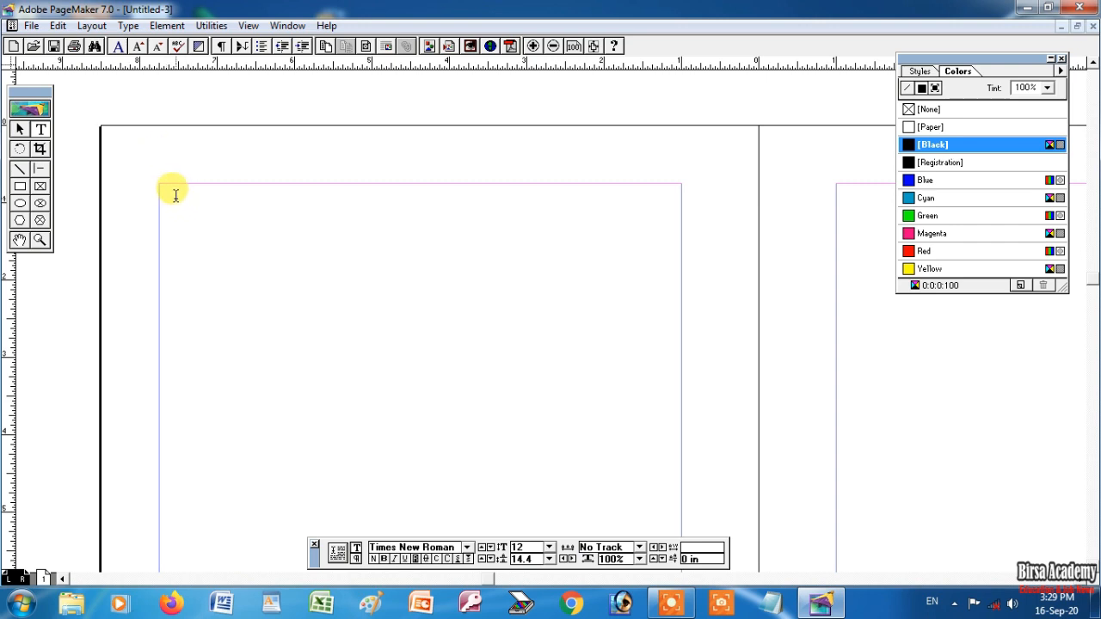
drag(163, 192, 666, 246)
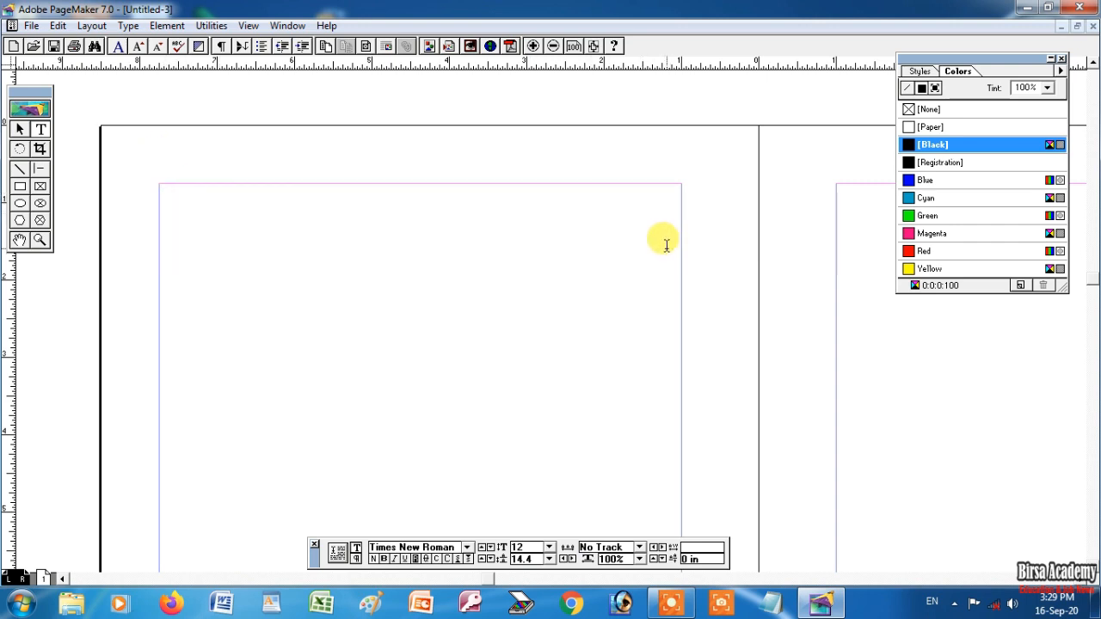
text(Bo)
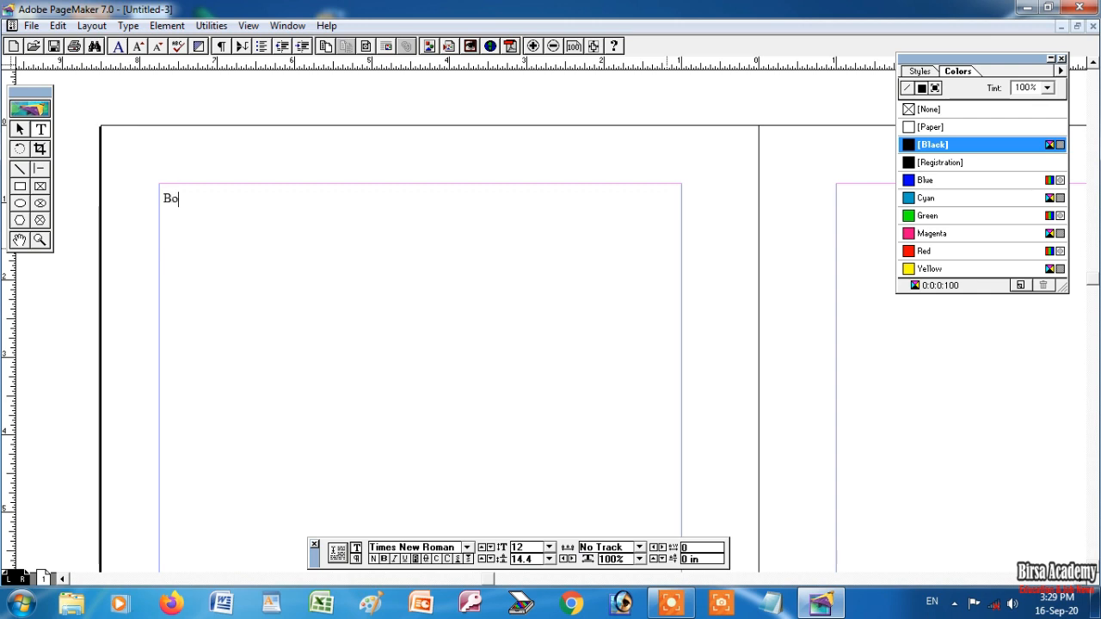
text(ok Title: Pagemaker)
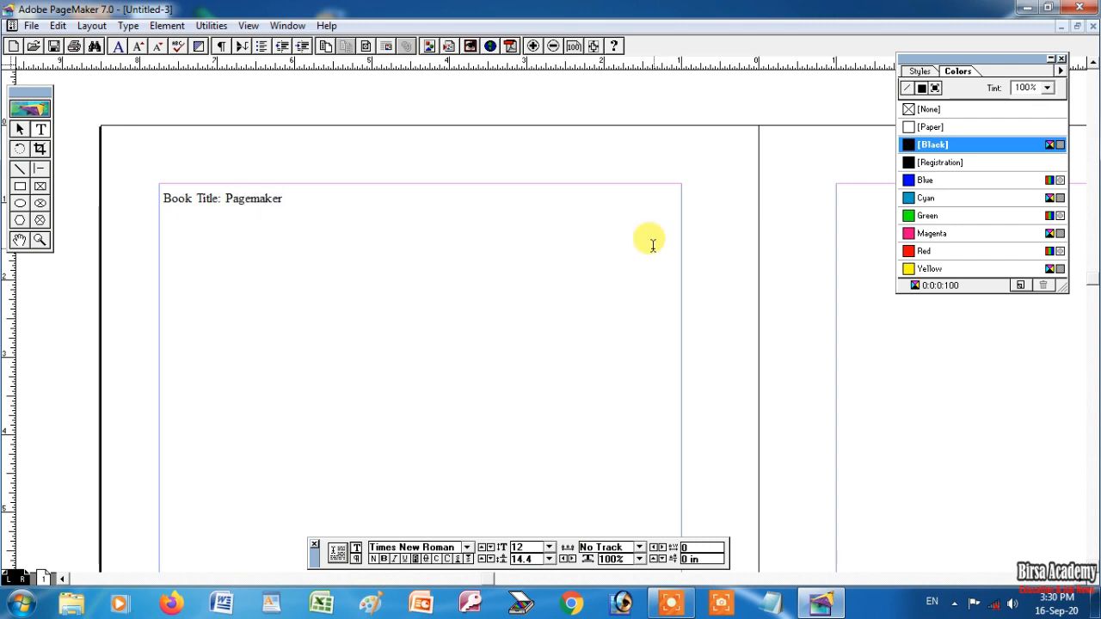
click(20, 129)
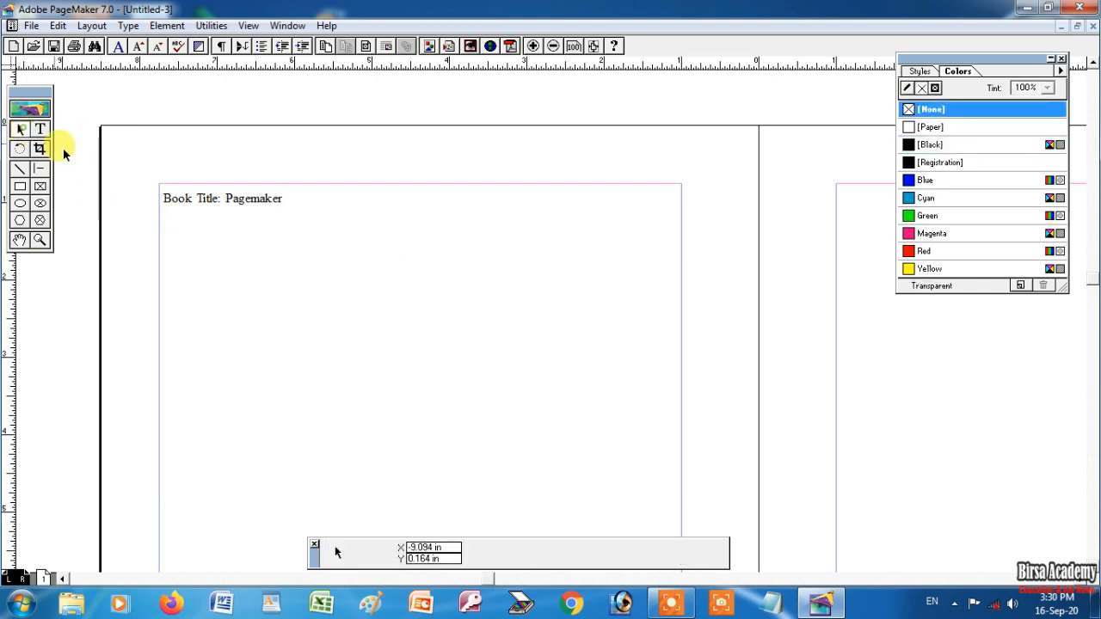
click(508, 205)
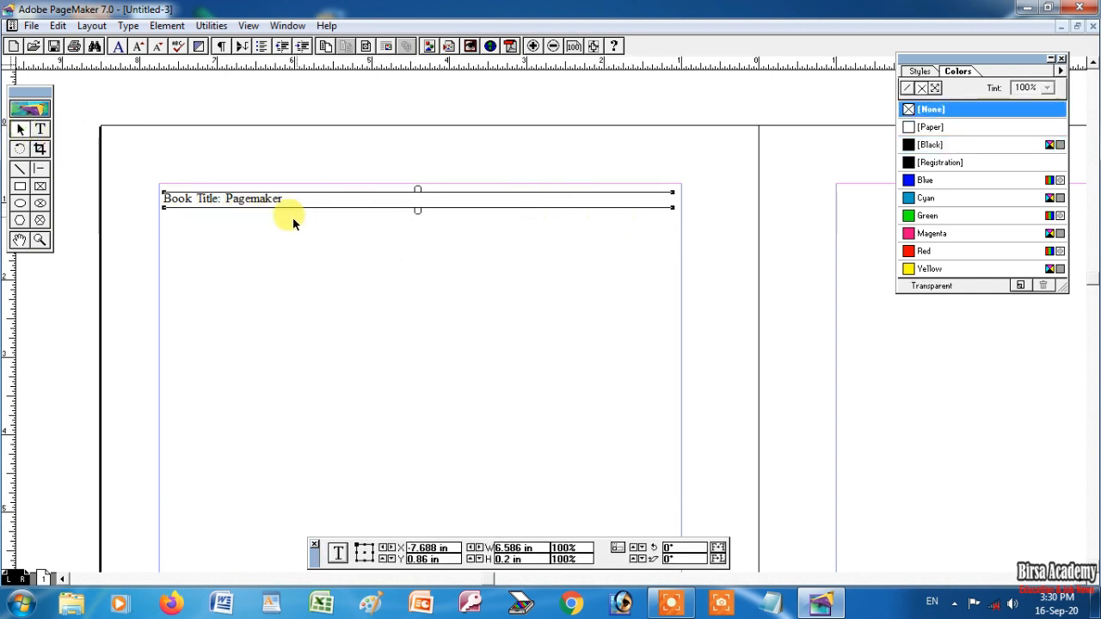
Step: Add a footer text block reading "Print By: ABC" below the bottom margin of the left master page
drag(363, 355, 359, 170)
drag(349, 410, 340, 205)
drag(327, 508, 324, 339)
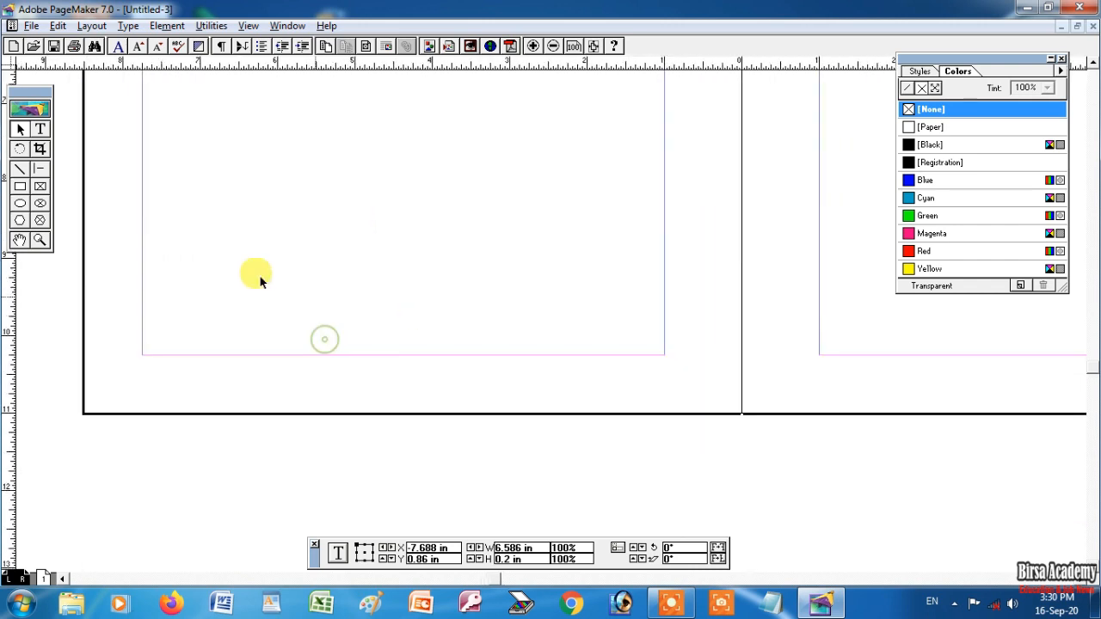
click(42, 131)
drag(144, 358, 425, 398)
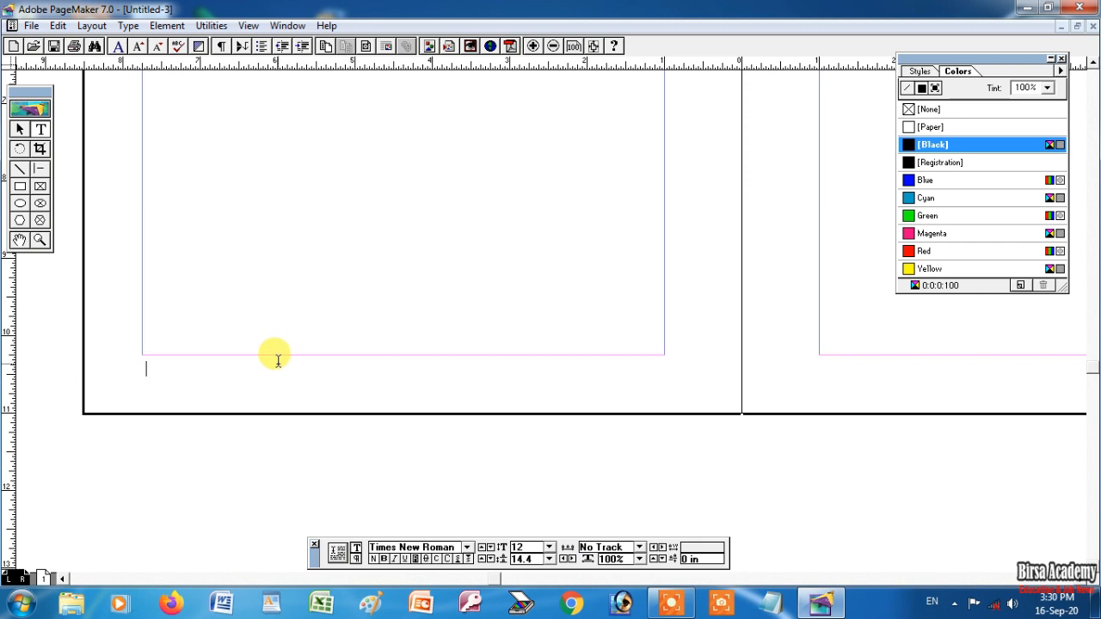
text(Pri)
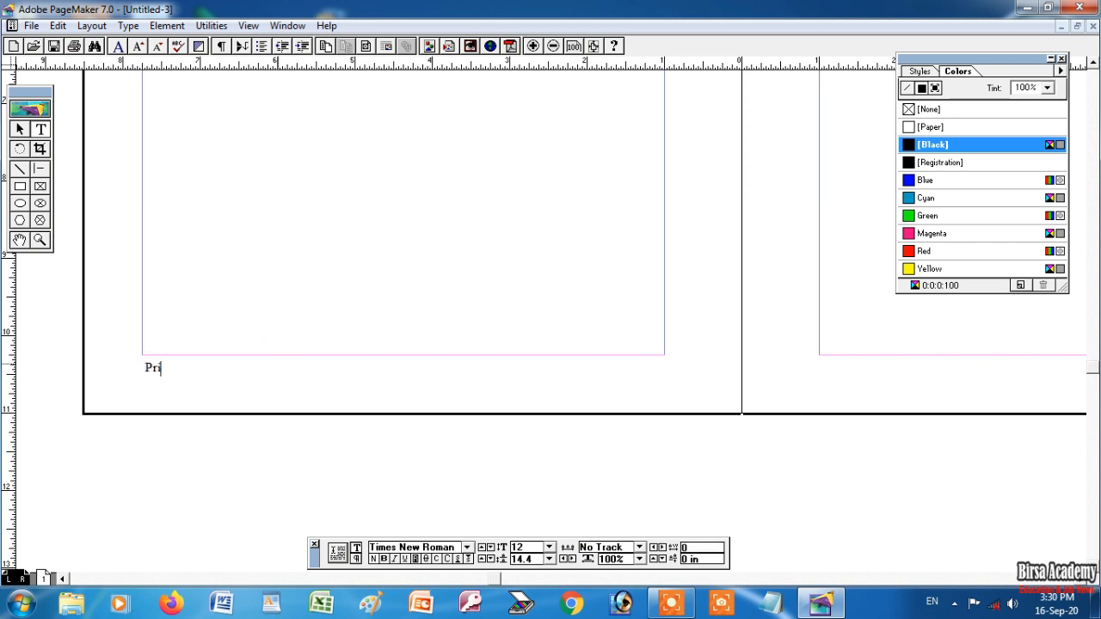
text(nt By: ABC)
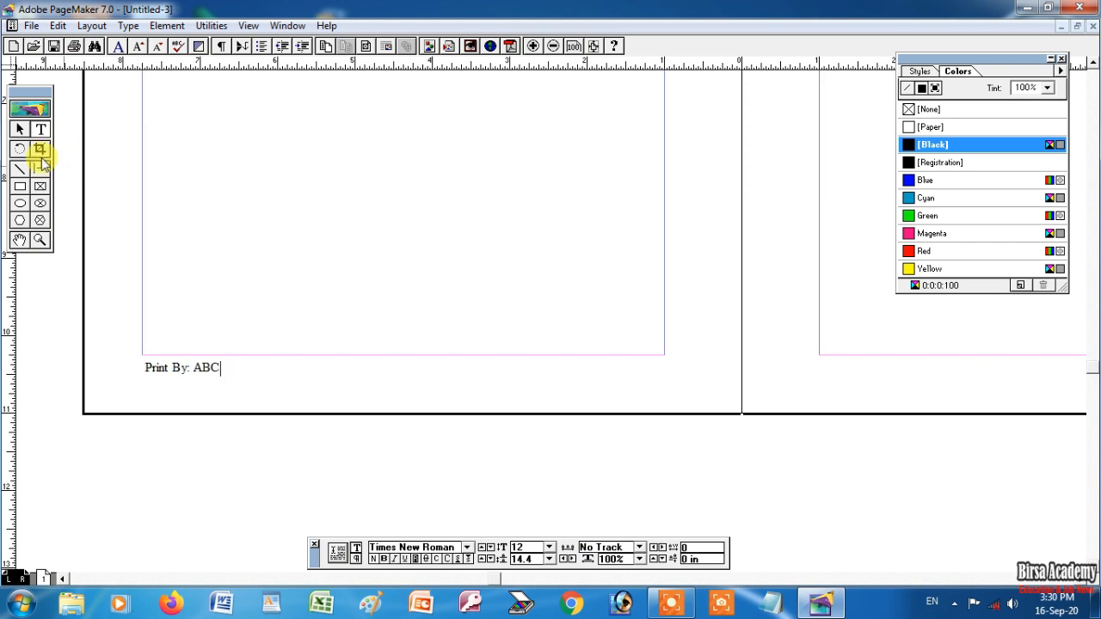
click(20, 129)
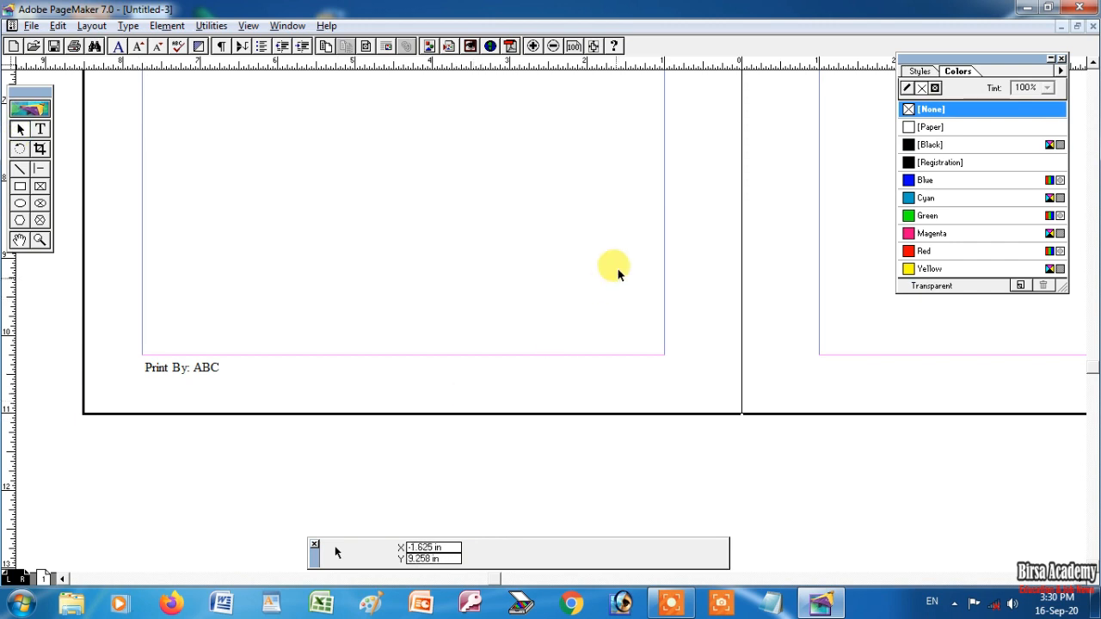
Step: Compare the master pages with page 1 to check where the "Book Title" header applies
drag(617, 272, 346, 480)
drag(538, 222, 389, 429)
drag(512, 210, 544, 374)
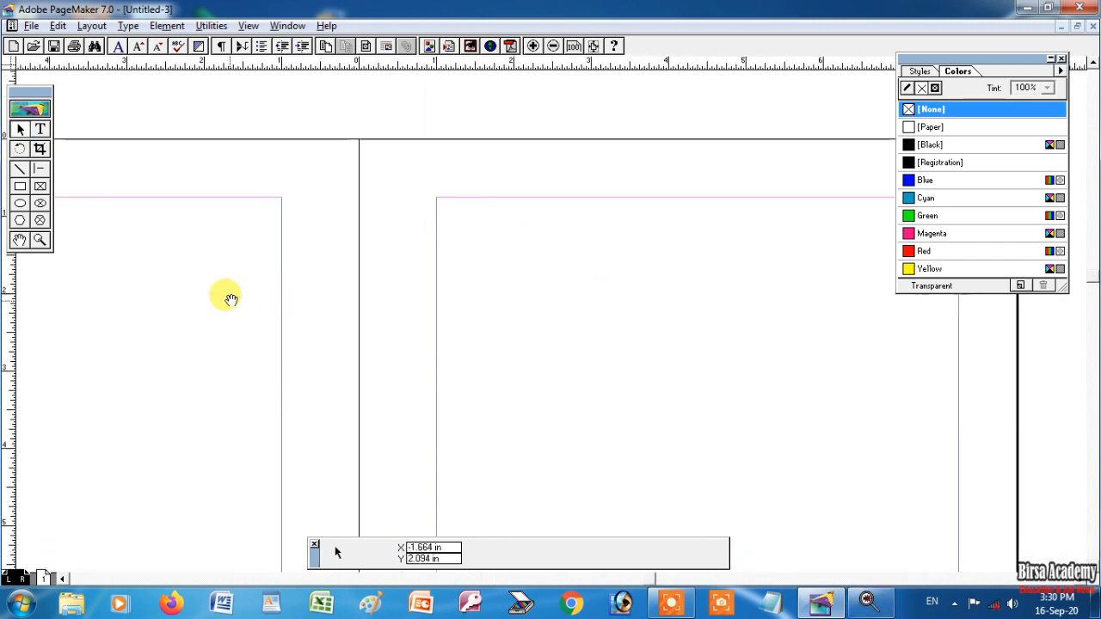
drag(180, 299, 530, 291)
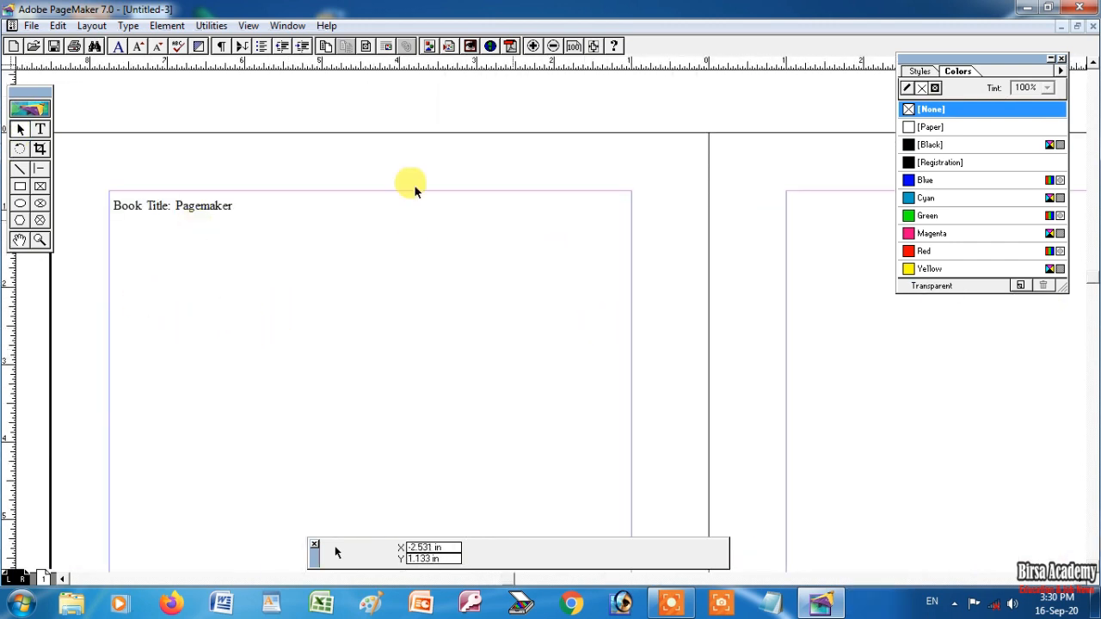
click(43, 578)
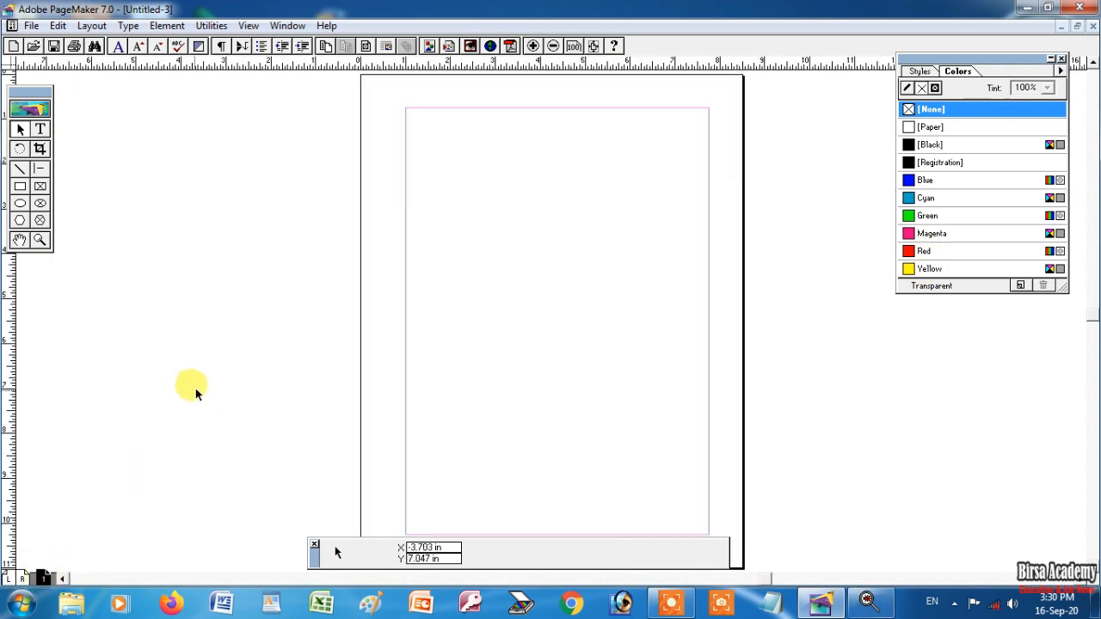
drag(417, 377, 343, 294)
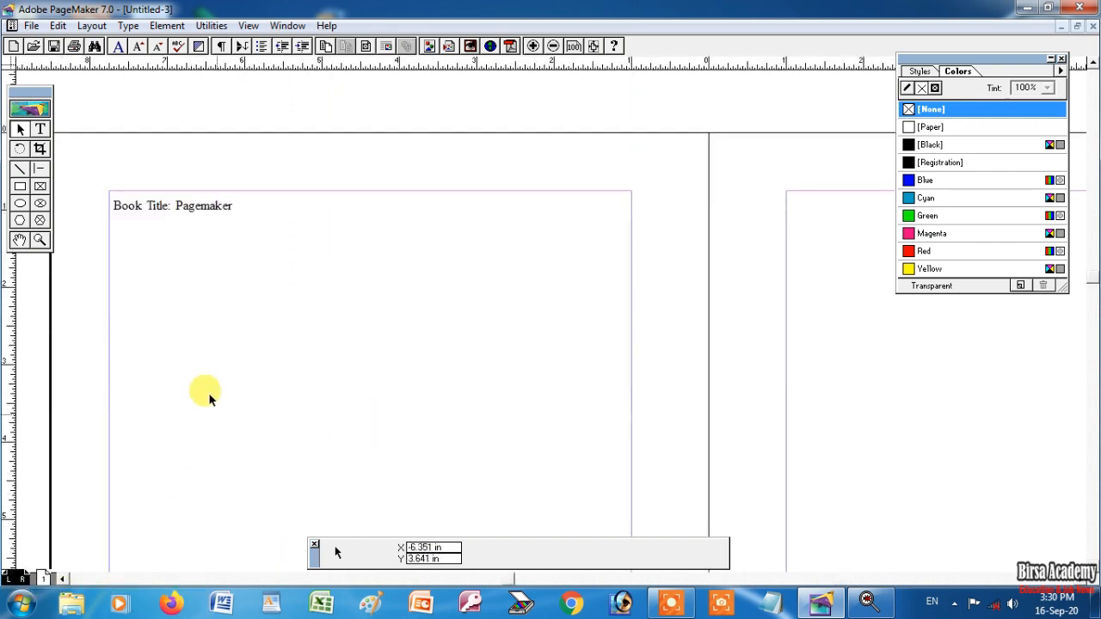
click(44, 579)
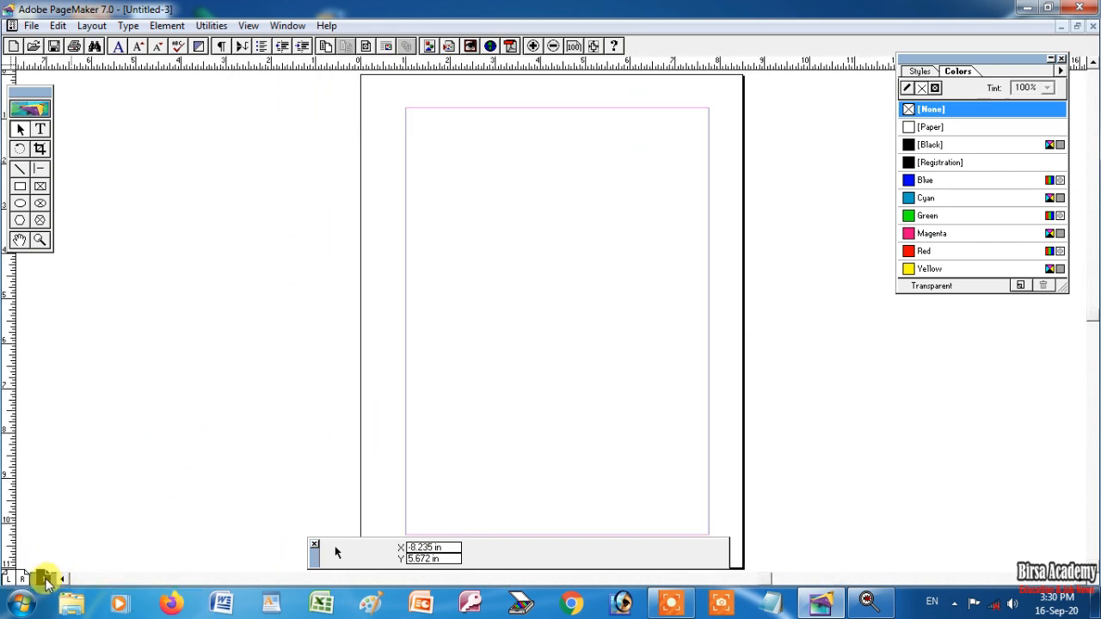
Step: Insert 2 pages after page 1 using the Document Master
right_click(43, 579)
click(115, 549)
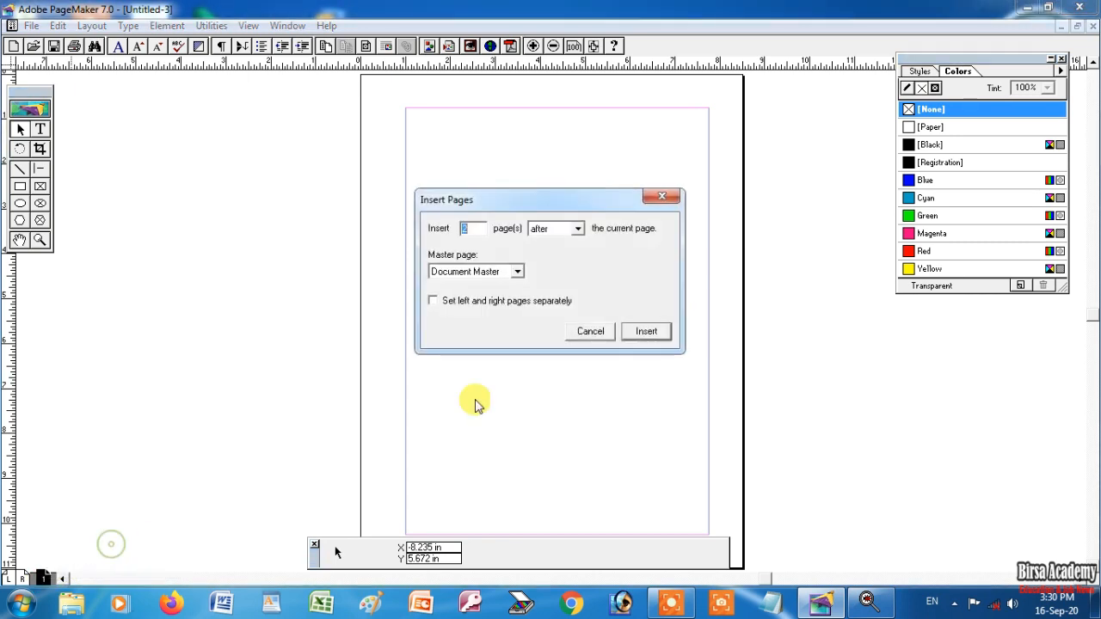
click(648, 333)
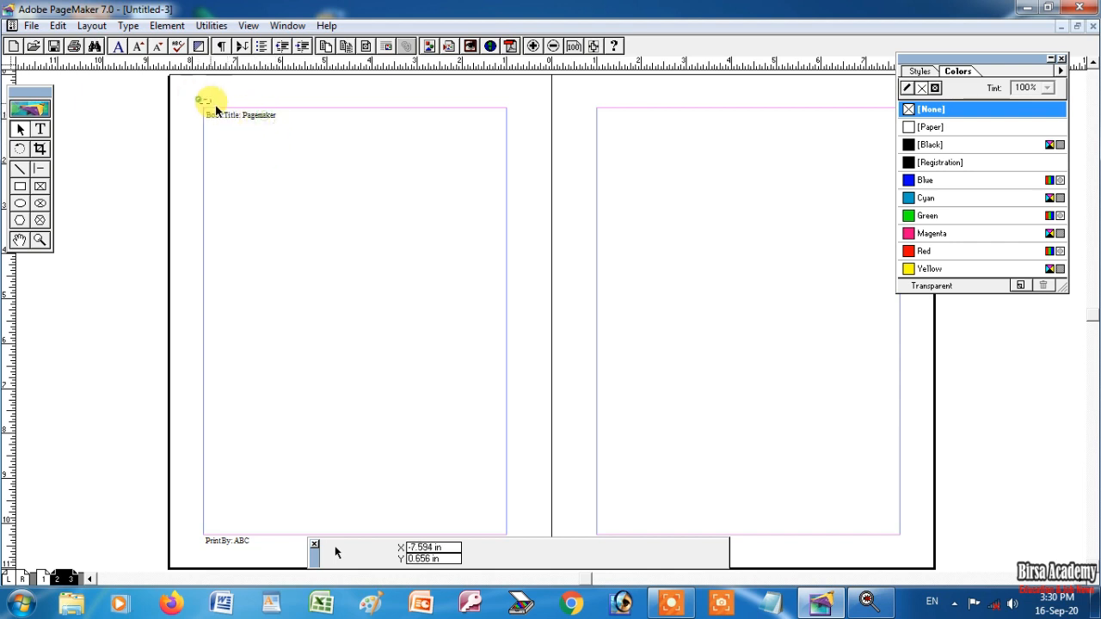
Step: Try to select the "Book Title" header on page 2, and return to the master pages
drag(207, 107, 358, 171)
click(22, 580)
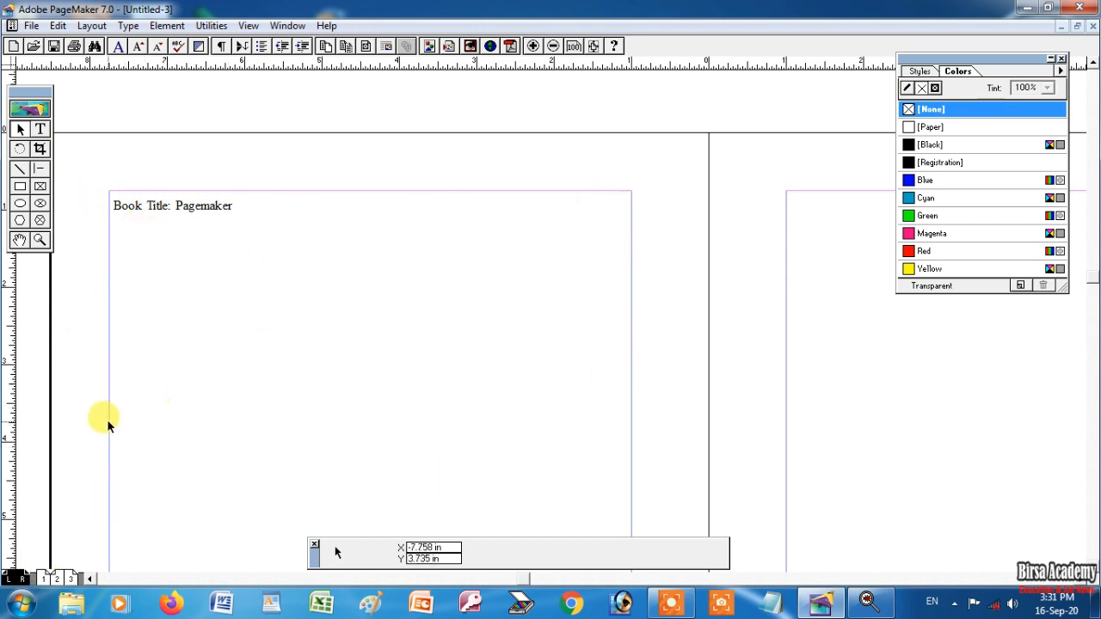
Step: Compare pages 2 and 3 with the master pages to check how the header and footer carry over
click(57, 579)
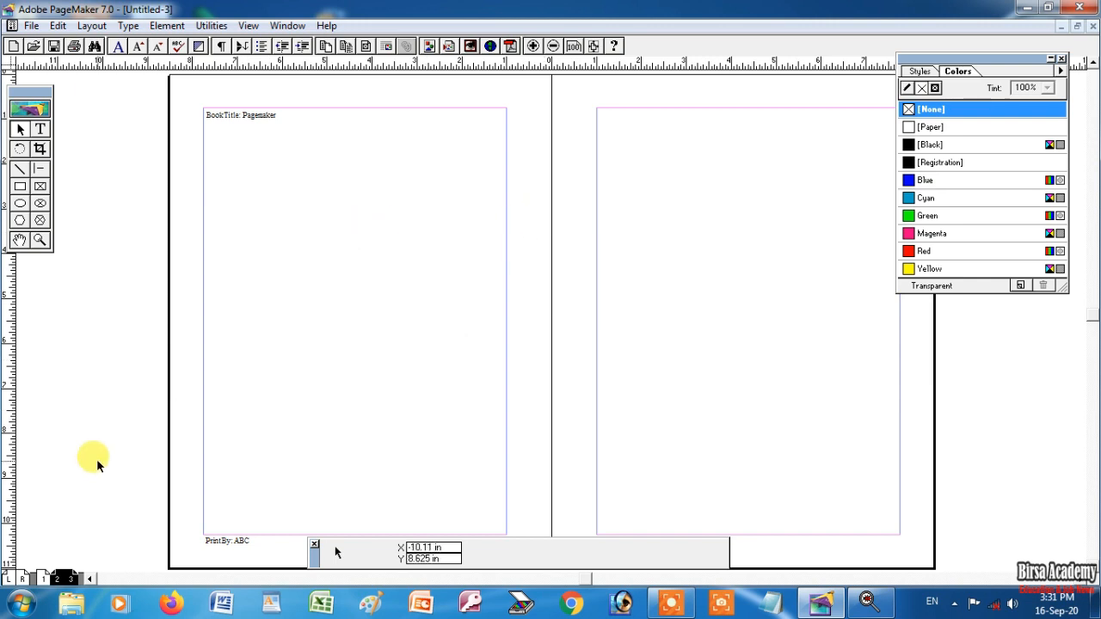
click(14, 579)
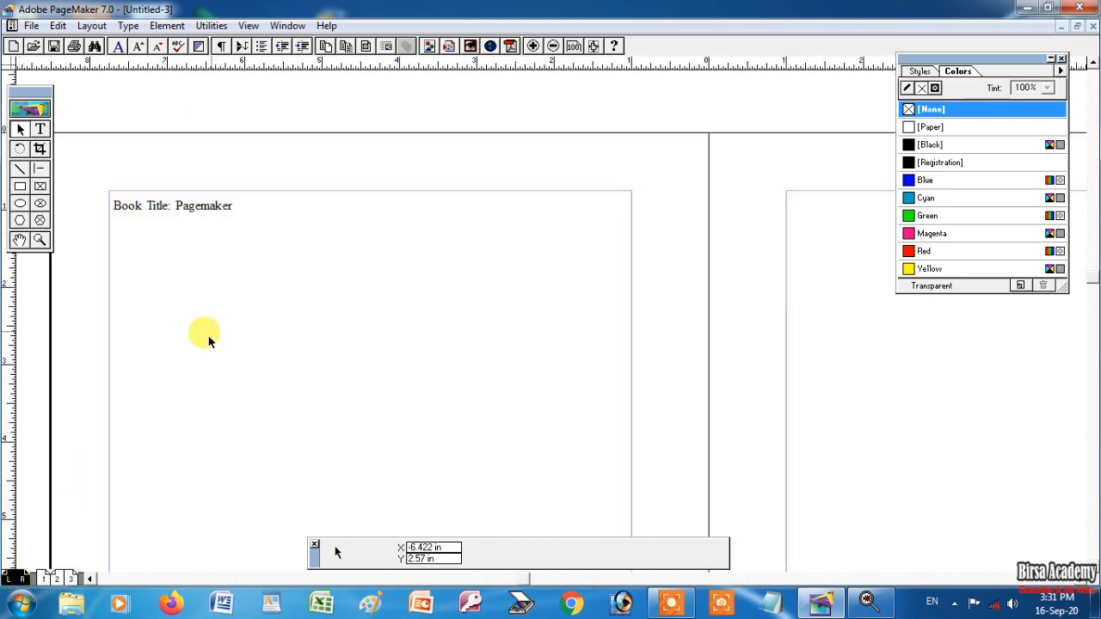
click(60, 579)
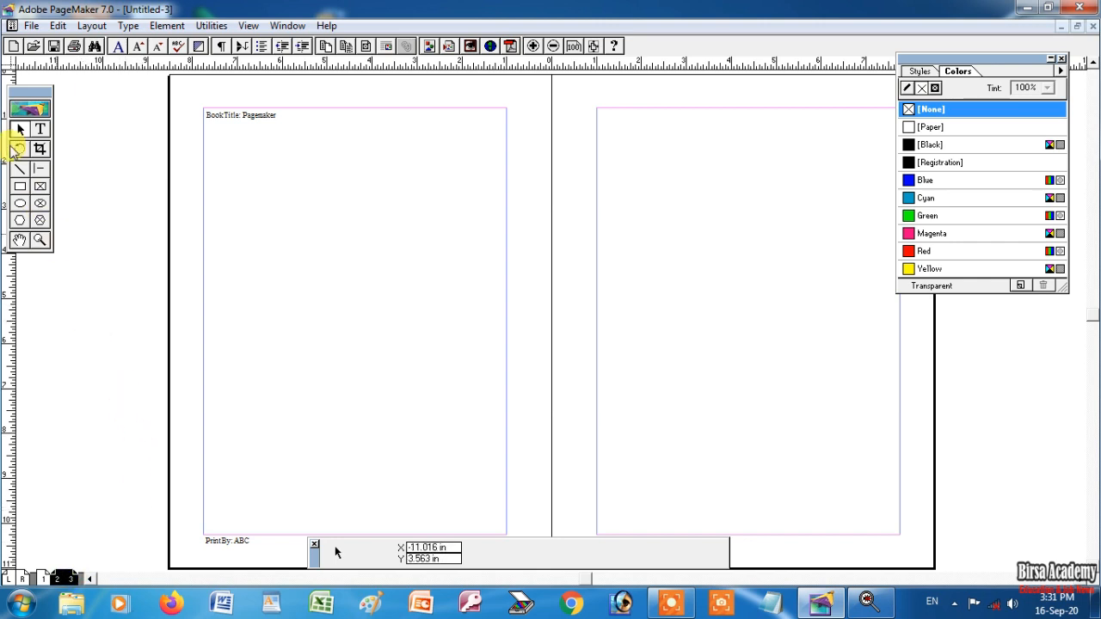
click(32, 27)
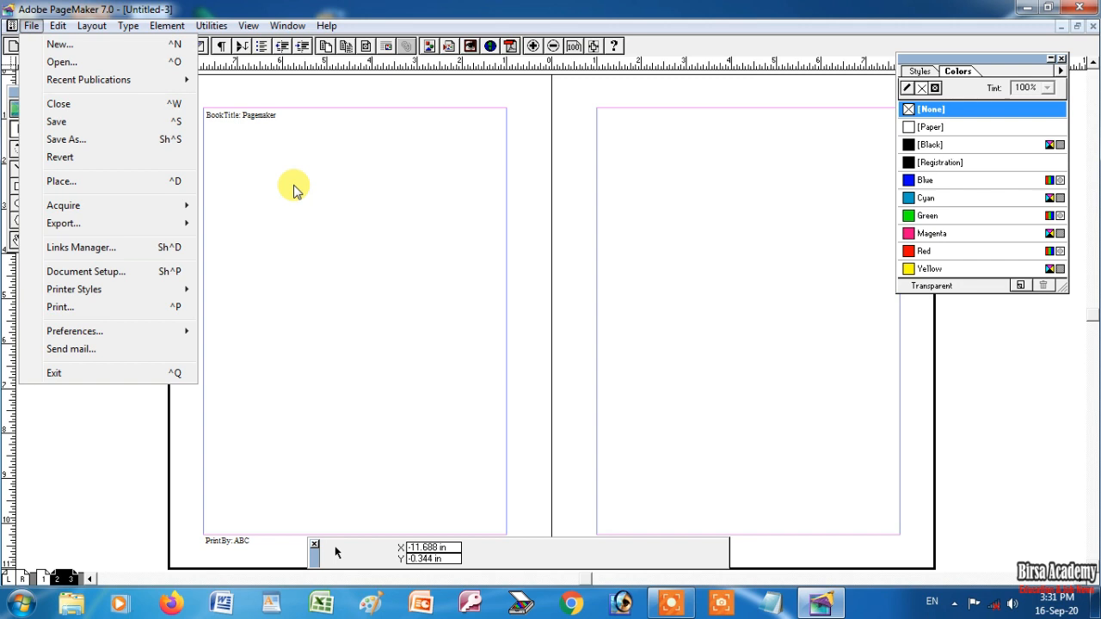
click(290, 208)
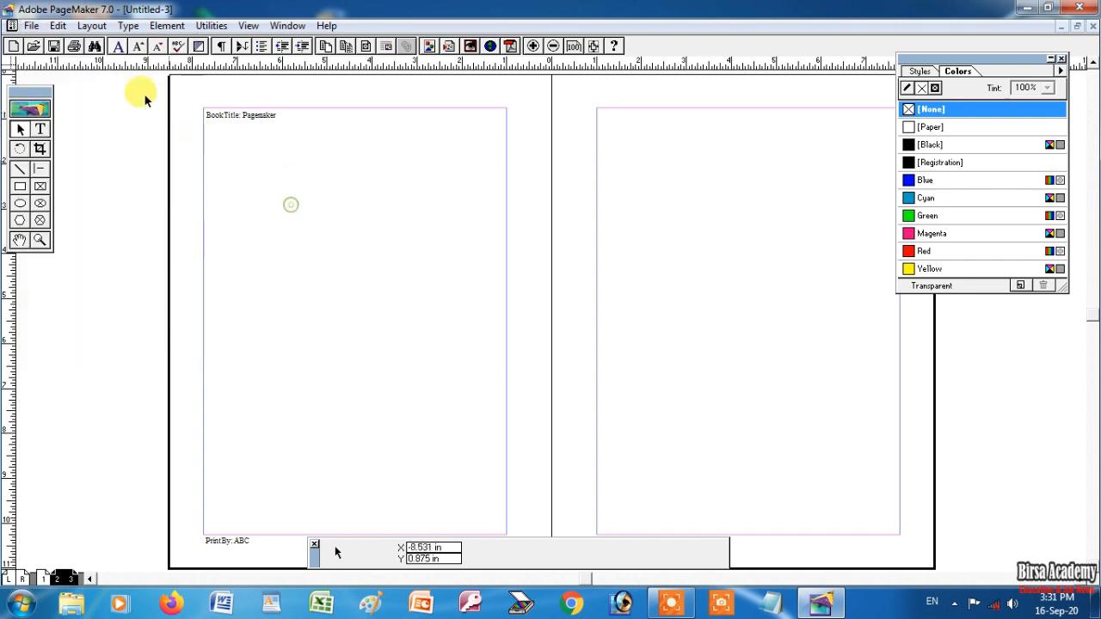
click(32, 27)
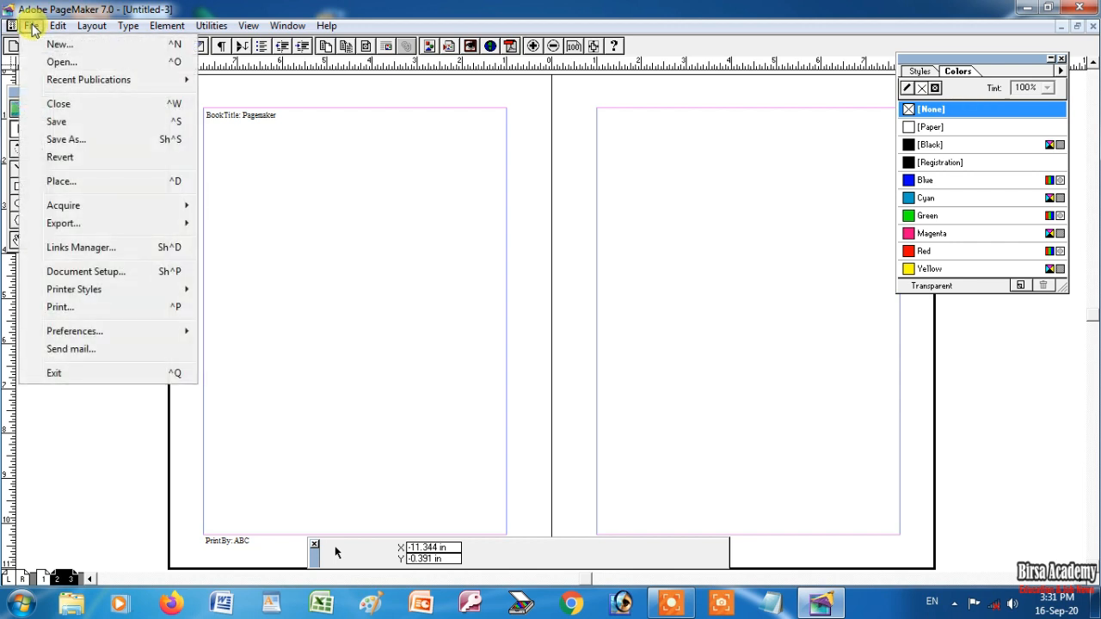